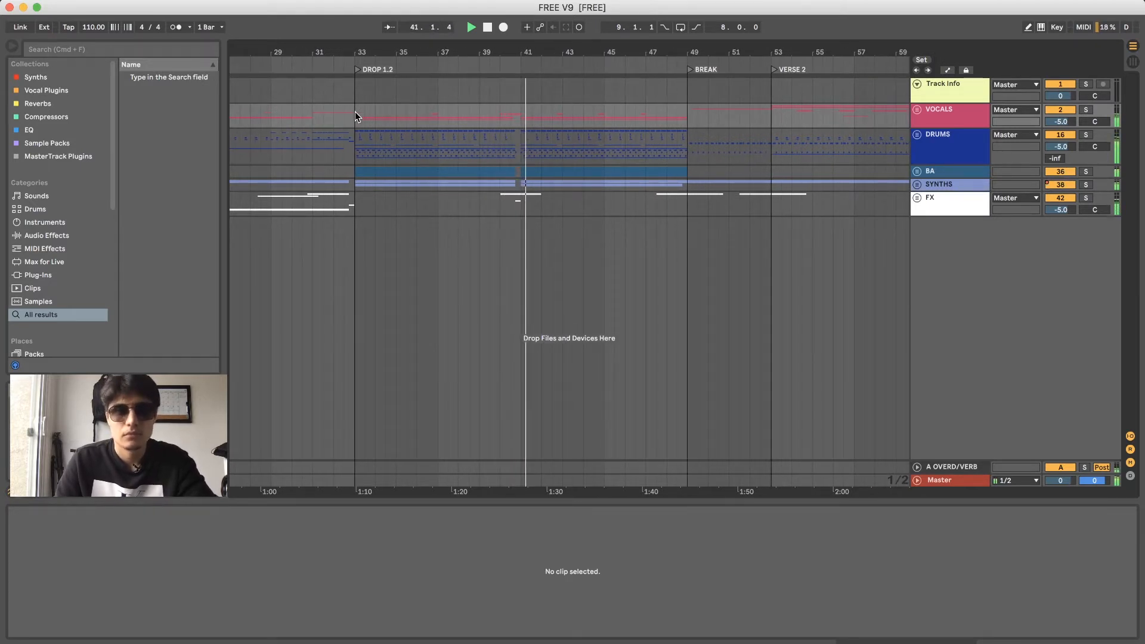
- Stop playback and show the individual vocal tracks at the start of VERSE 1, placing the insert marker at bar 17
{"action": "key", "text": "space"}
{"action": "scroll", "coordinate": [460, 109], "scroll_direction": "left", "scroll_amount": 5}
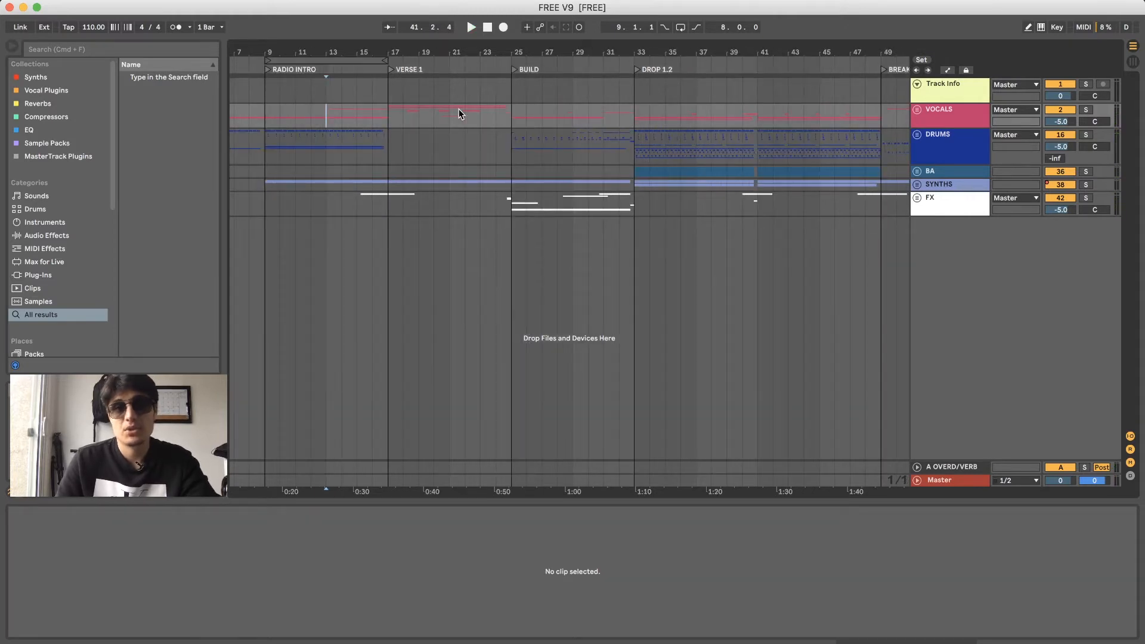
{"action": "left_click_drag", "start_coordinate": [425, 54], "coordinate": [425, 50]}
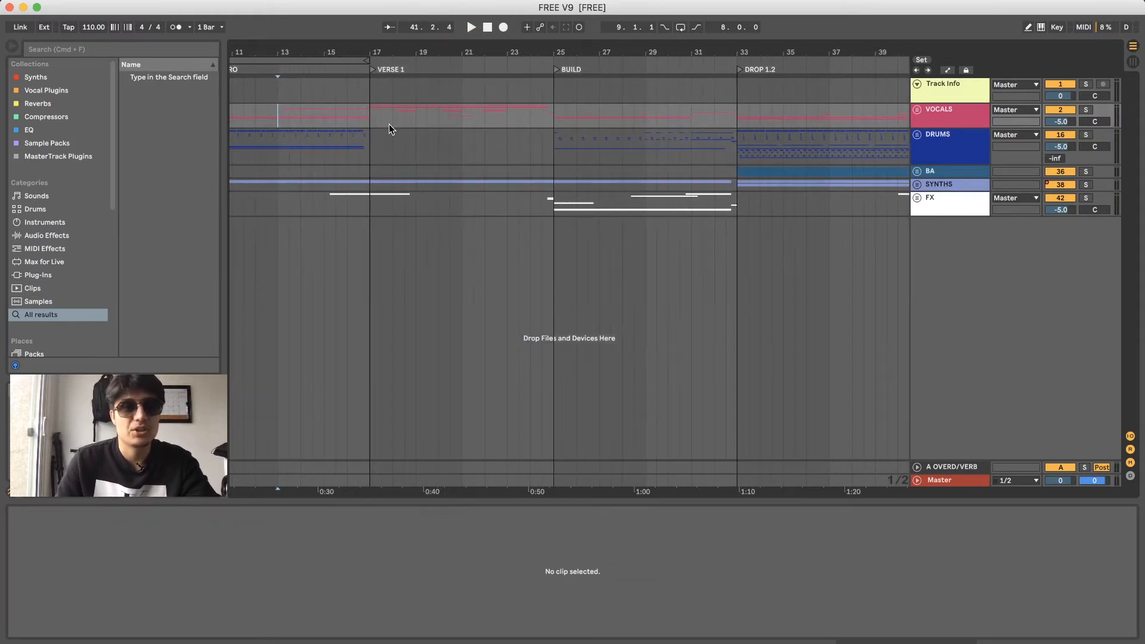
{"action": "scroll", "coordinate": [391, 125], "scroll_direction": "left", "scroll_amount": 2}
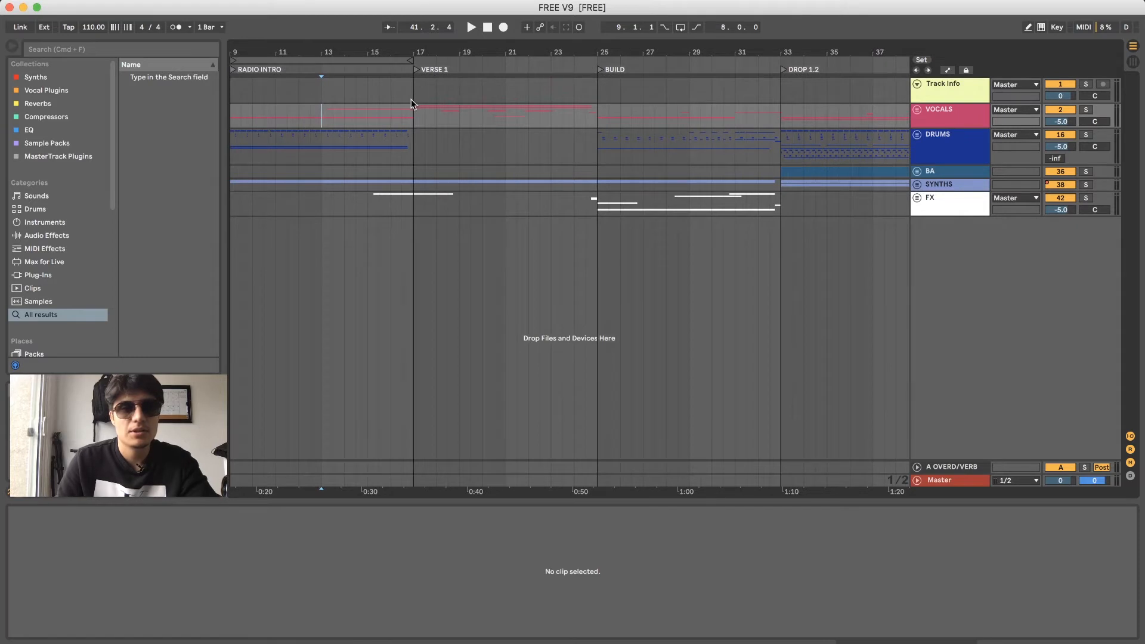
{"action": "left_click", "coordinate": [415, 114]}
{"action": "key", "text": "z"}
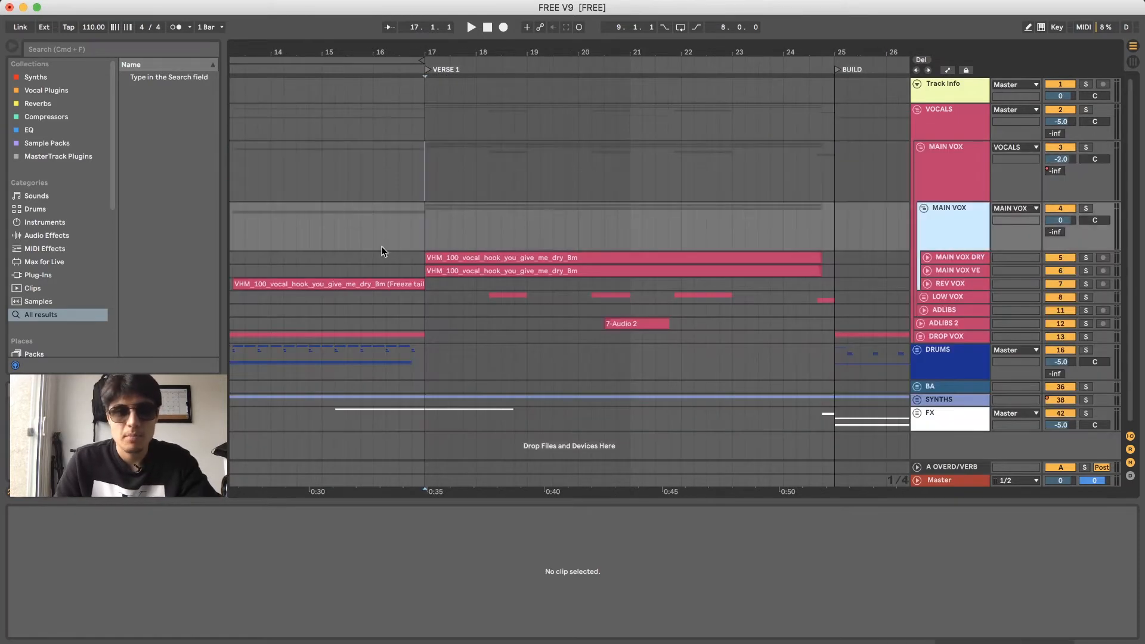
{"action": "left_click", "coordinate": [428, 249]}
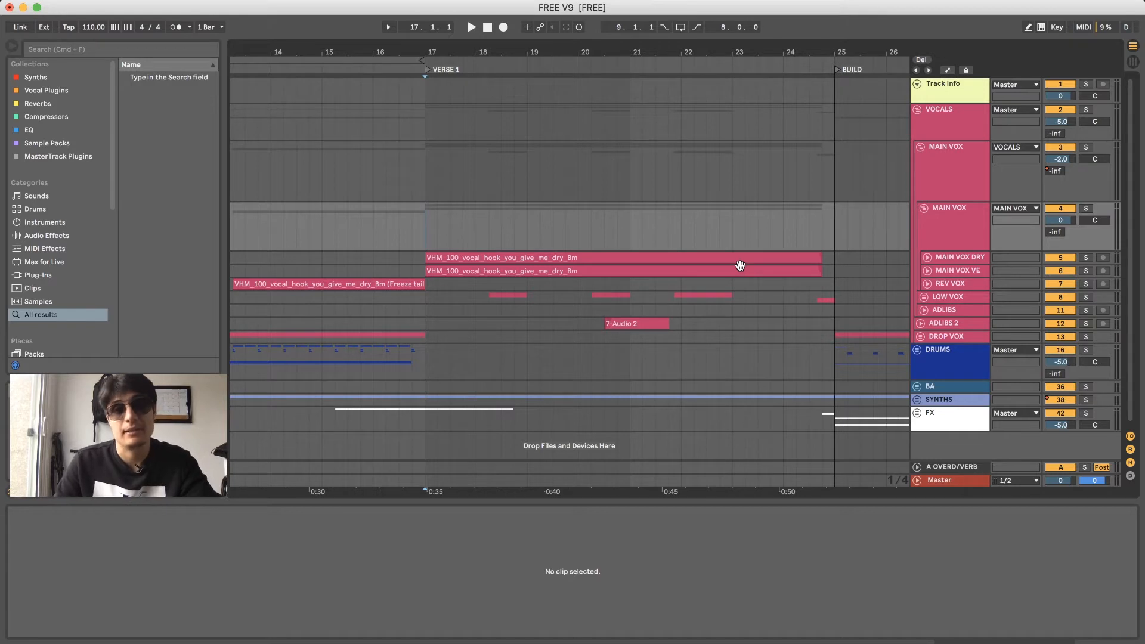
- Unfold the MAIN VOX DRY track, select its VERSE 1 clip and solo the track
{"action": "left_click", "coordinate": [923, 257]}
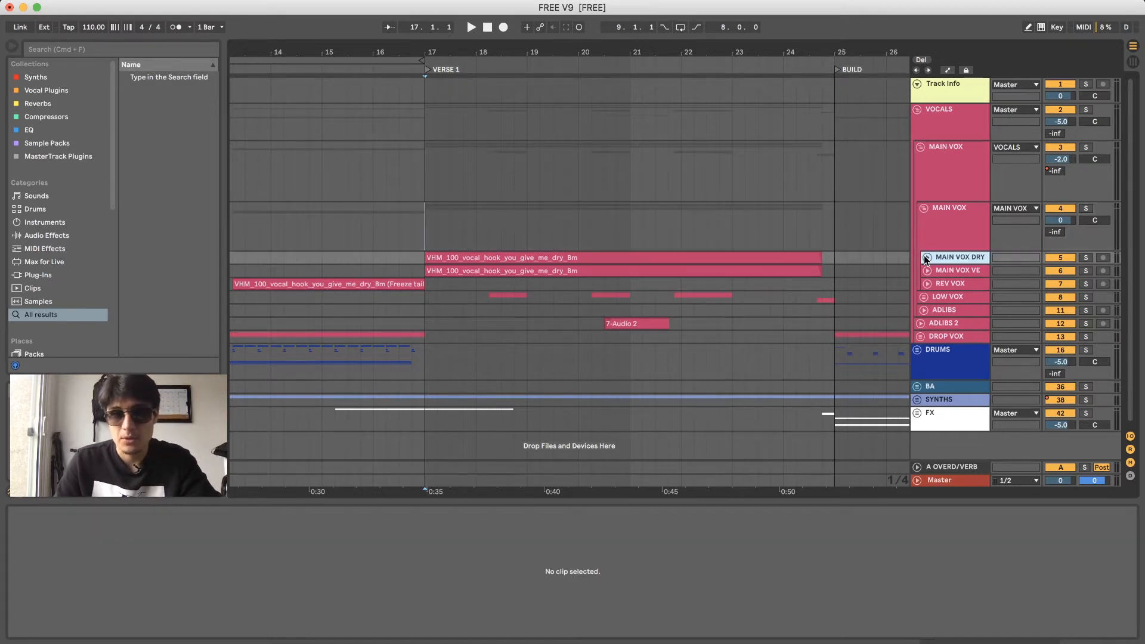
{"action": "left_click", "coordinate": [924, 255]}
{"action": "left_click", "coordinate": [546, 257]}
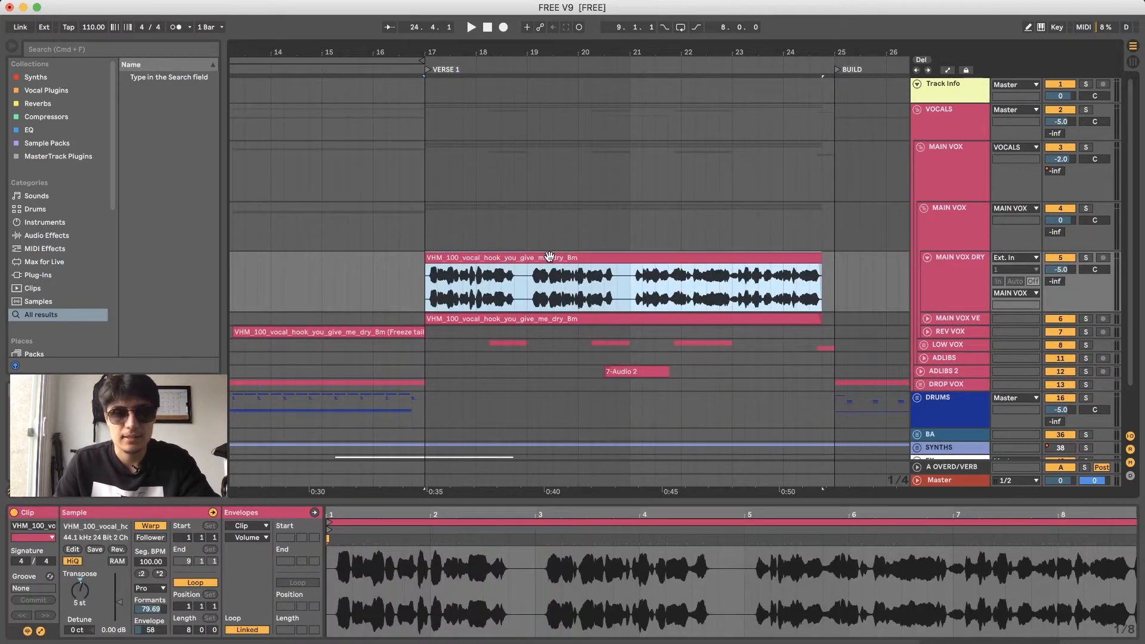
{"action": "key", "text": "s"}
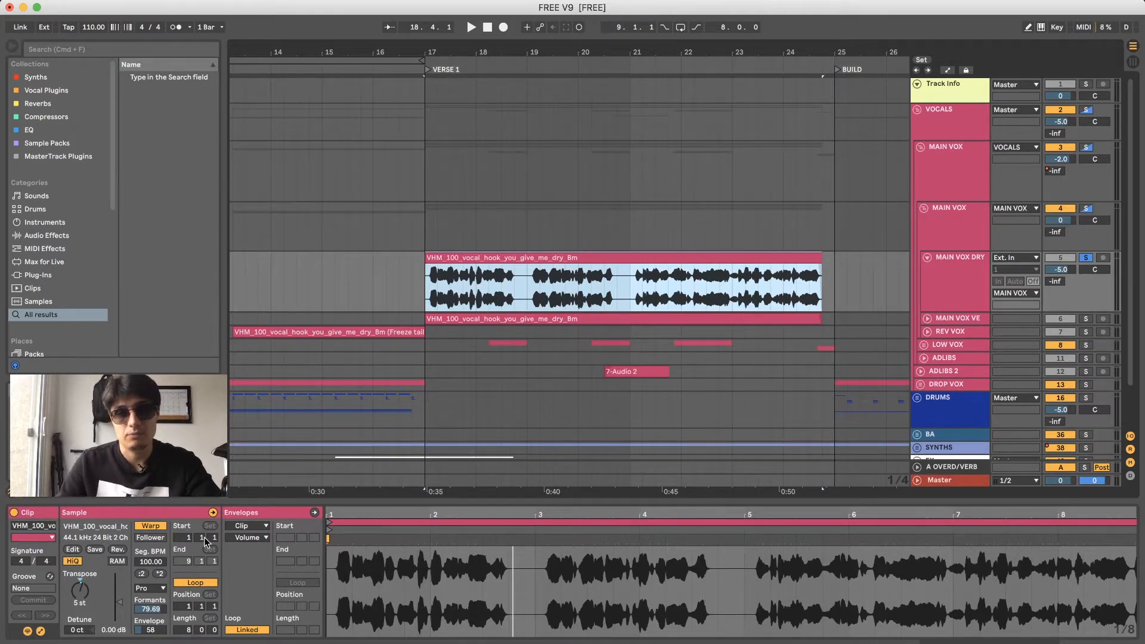
- Show the Transpose envelope of the dry vocal clip and audition the soloed track
{"action": "left_click", "coordinate": [82, 598]}
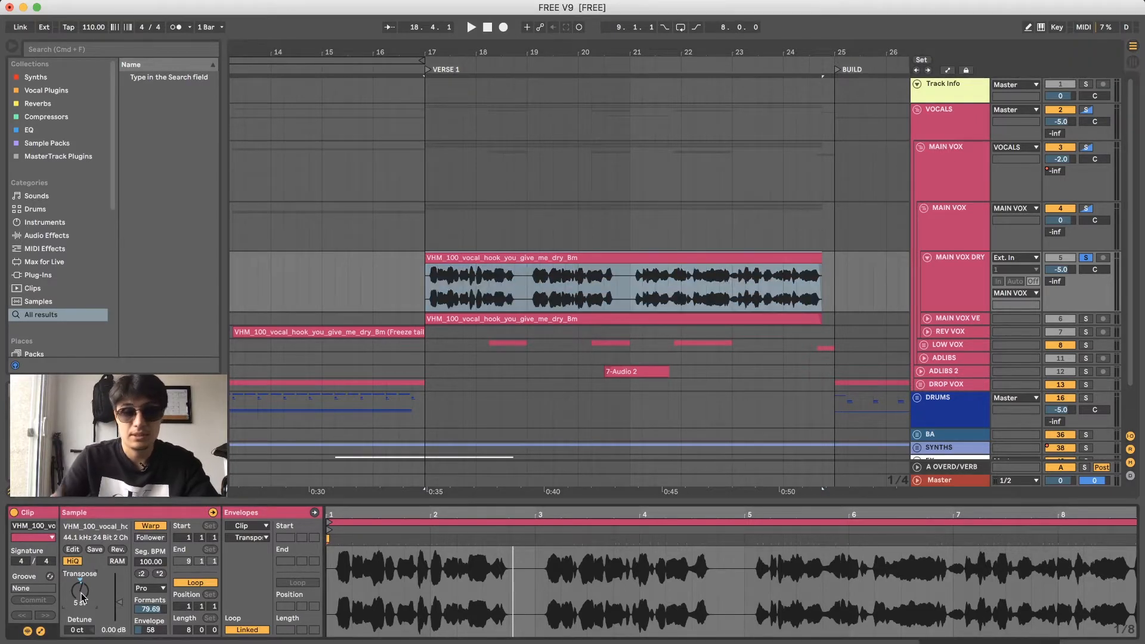
{"action": "key", "text": "space"}
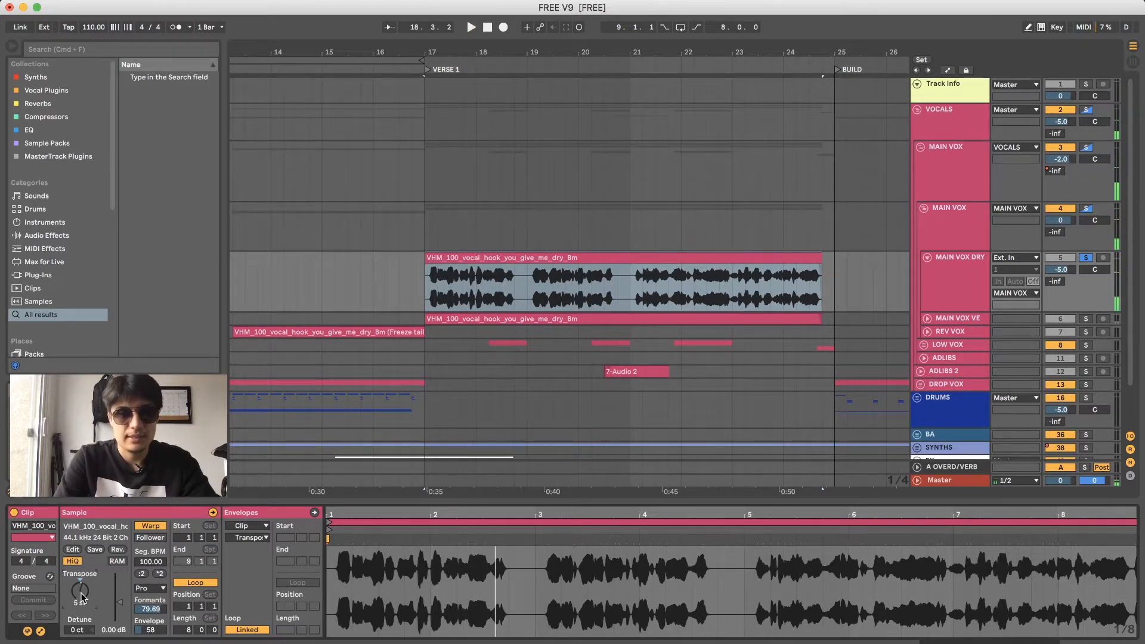
{"action": "key", "text": "space"}
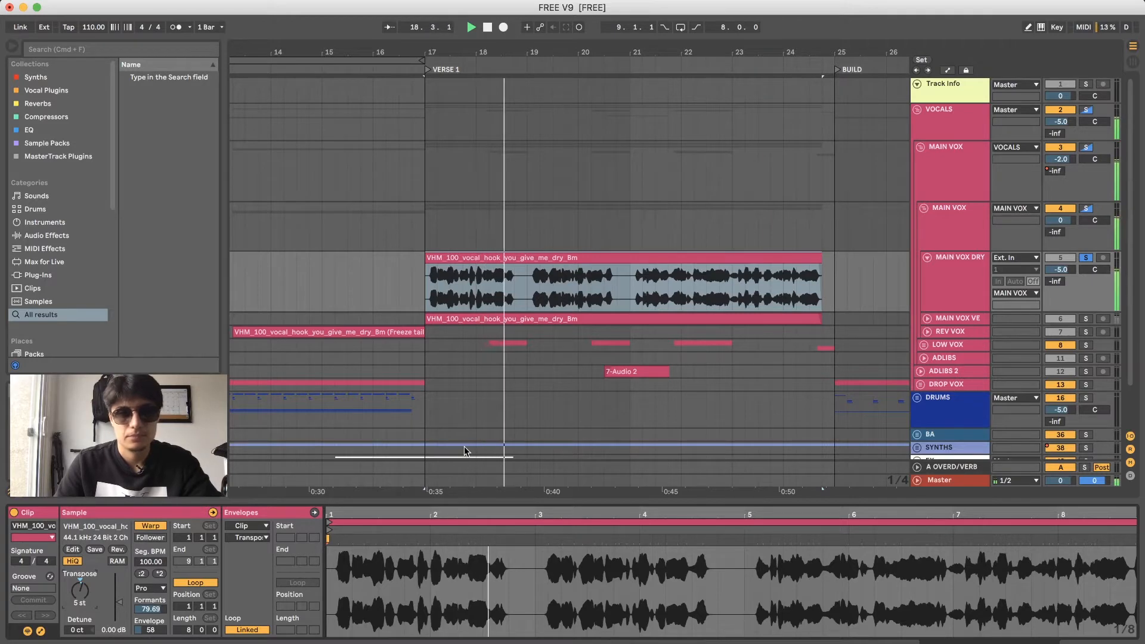
{"action": "key", "text": "space"}
- Unfold the MAIN VOX VE track and show the device chain of MAIN VOX DRY for comparison
{"action": "left_click", "coordinate": [944, 273]}
{"action": "scroll", "coordinate": [821, 270], "scroll_direction": "down", "scroll_amount": 2}
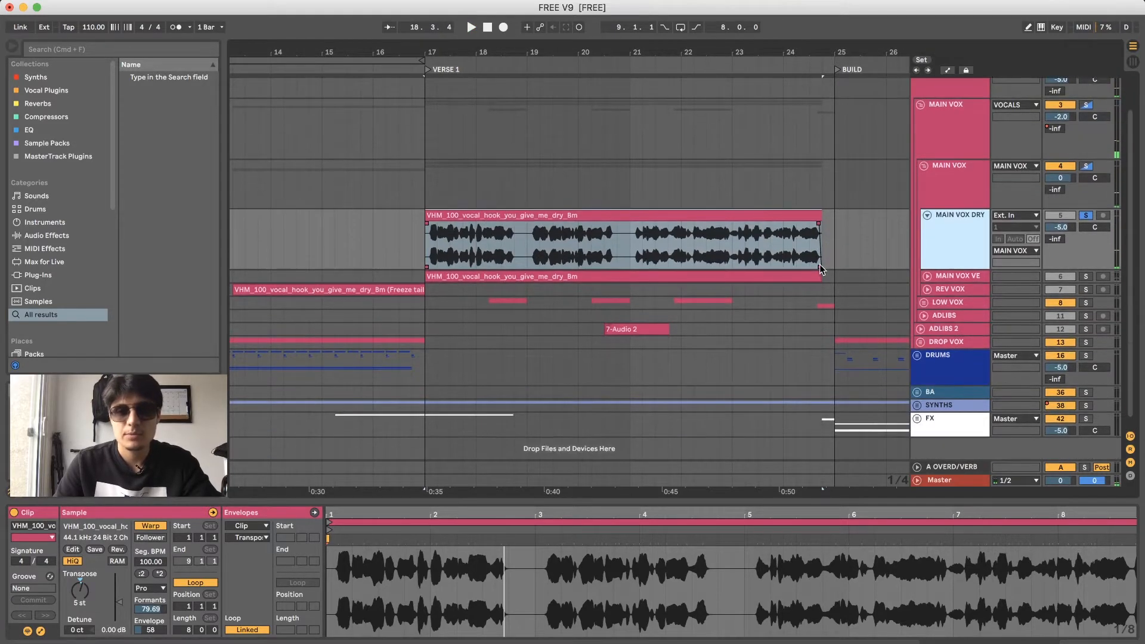
{"action": "left_click", "coordinate": [927, 275]}
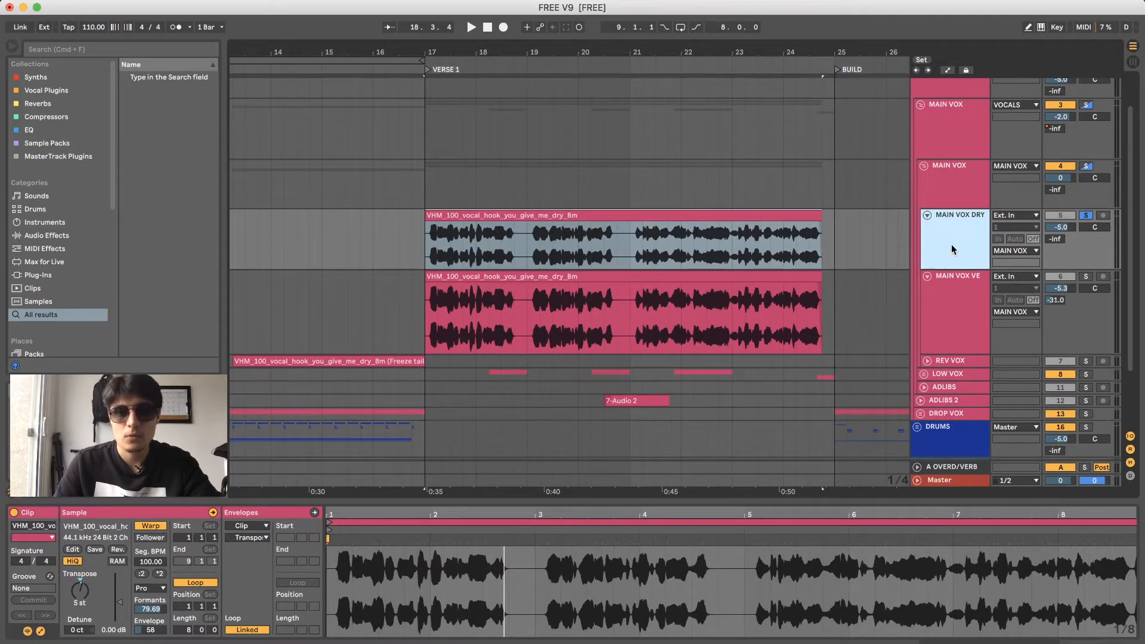
{"action": "left_click", "coordinate": [952, 296]}
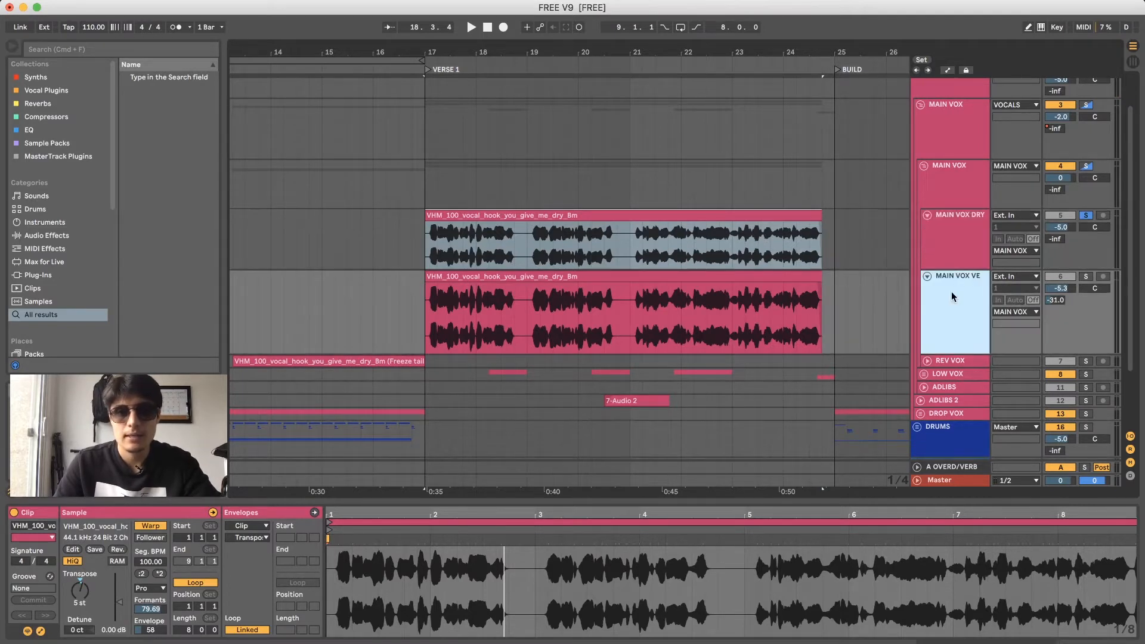
{"action": "left_click", "coordinate": [961, 234]}
{"action": "key", "text": "shift+Tab"}
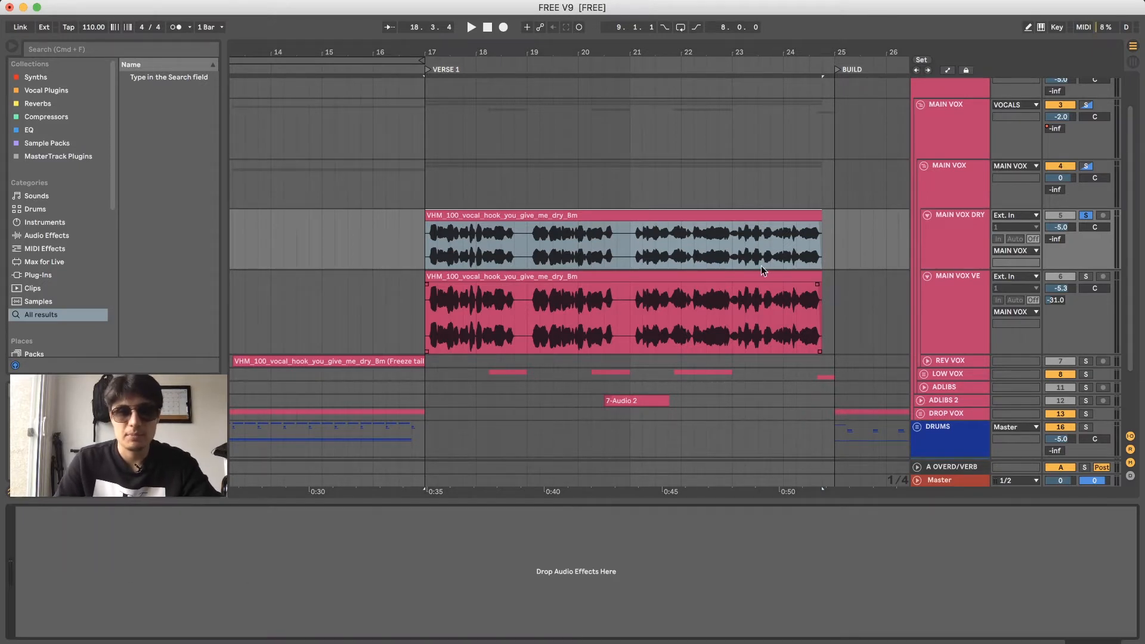
{"action": "left_click", "coordinate": [950, 258]}
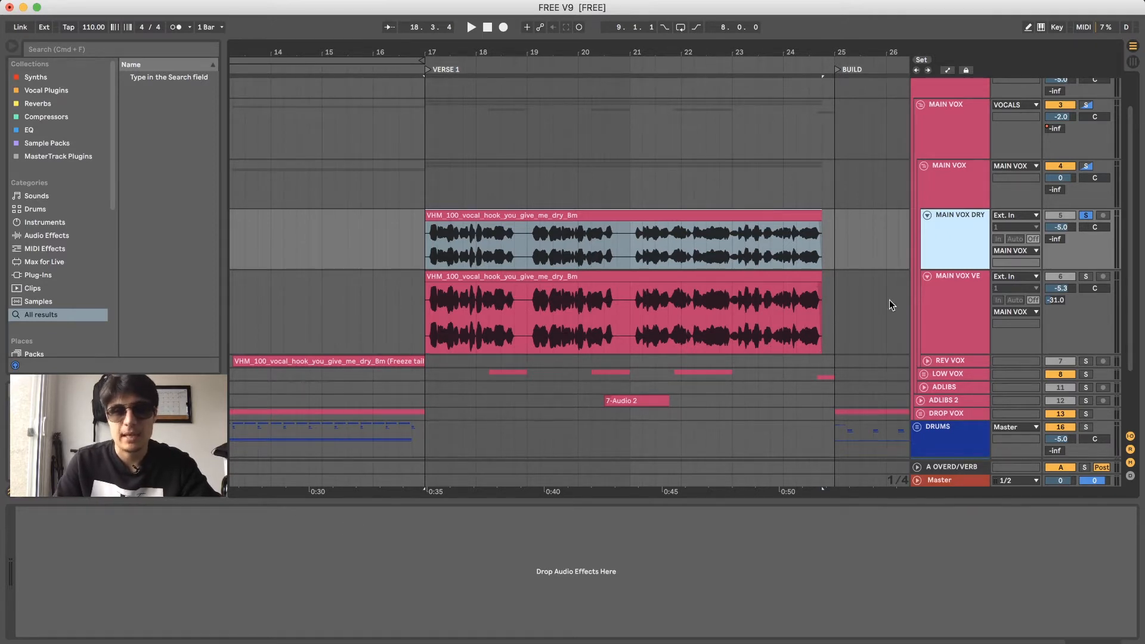
- Select the VERSE 1 clip on MAIN VOX VE and audition the track in solo
{"action": "left_click", "coordinate": [594, 249]}
{"action": "scroll", "coordinate": [594, 249], "scroll_direction": "right", "scroll_amount": 3}
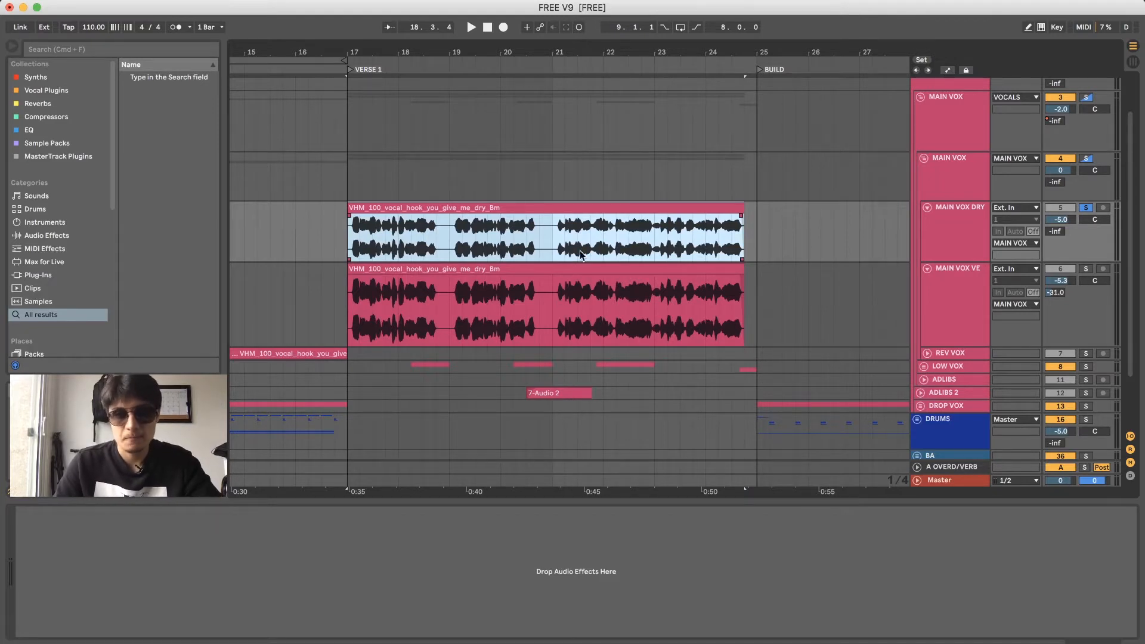
{"action": "left_click", "coordinate": [508, 272]}
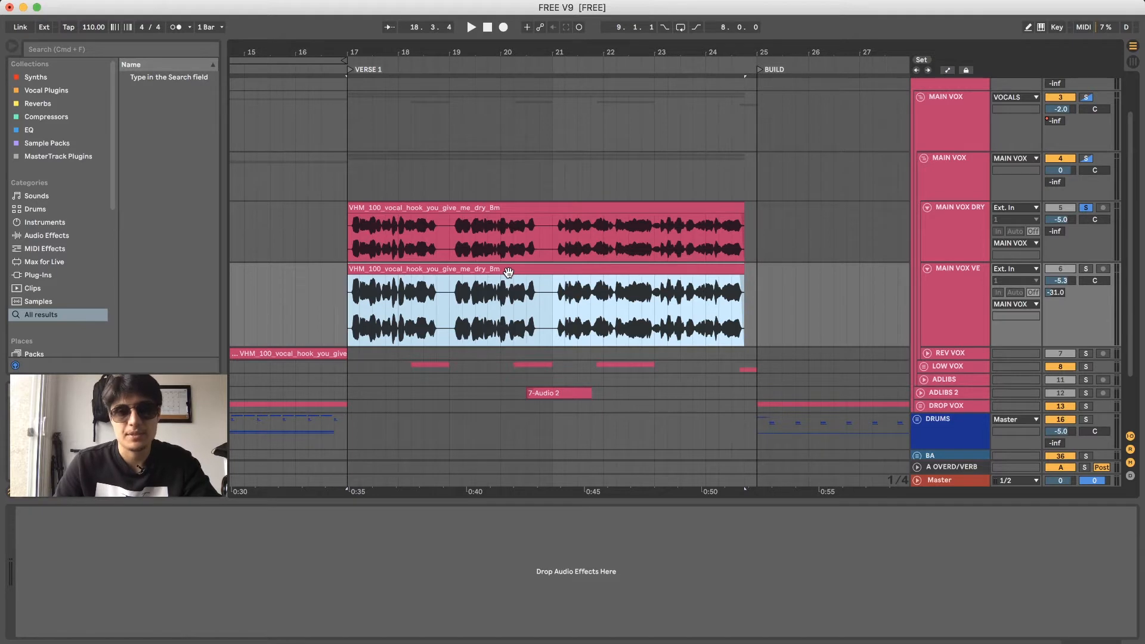
{"action": "key", "text": "space"}
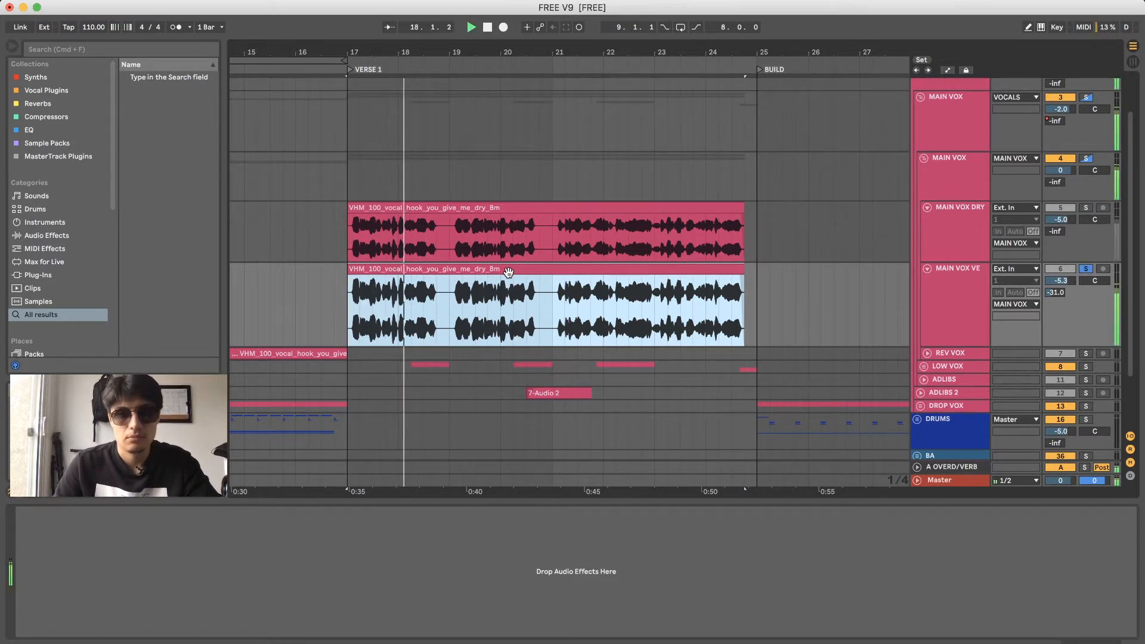
{"action": "key", "text": "space"}
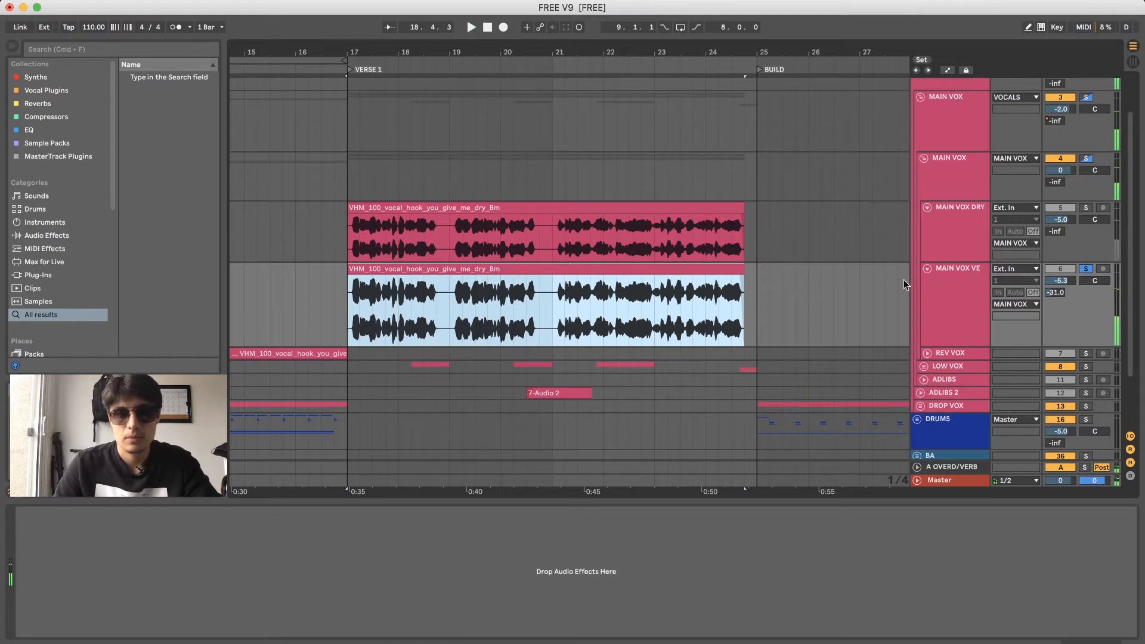
- Examine the device chains of the MAIN VOX VE track and the A OVERD/VERB return track
{"action": "left_click", "coordinate": [972, 283]}
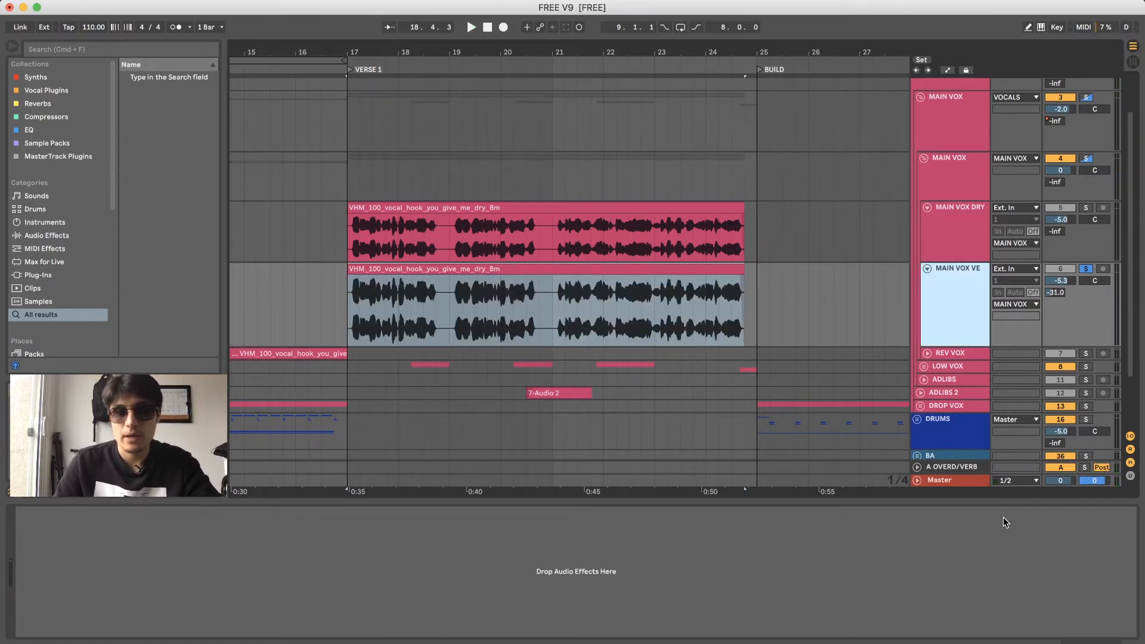
{"action": "left_click", "coordinate": [950, 468]}
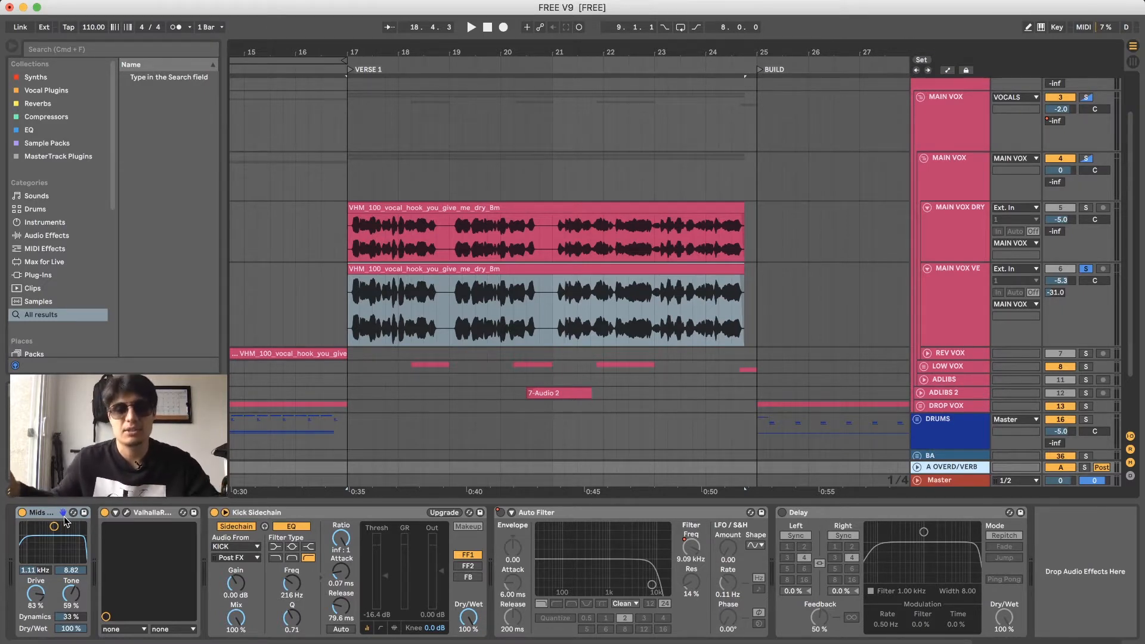
- Fold the inner MAIN VOX group and unfold the LOW VOX group to show its two tracks
{"action": "left_click", "coordinate": [924, 158]}
{"action": "left_click_drag", "start_coordinate": [673, 52], "coordinate": [666, 173]}
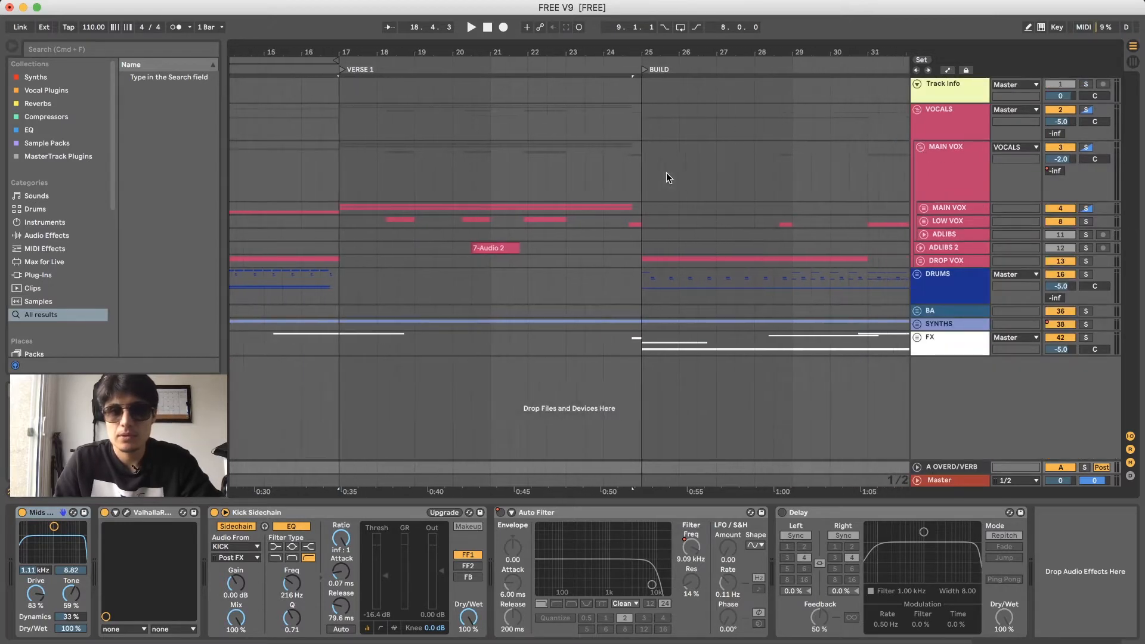
{"action": "left_click", "coordinate": [922, 221]}
{"action": "left_click", "coordinate": [924, 220]}
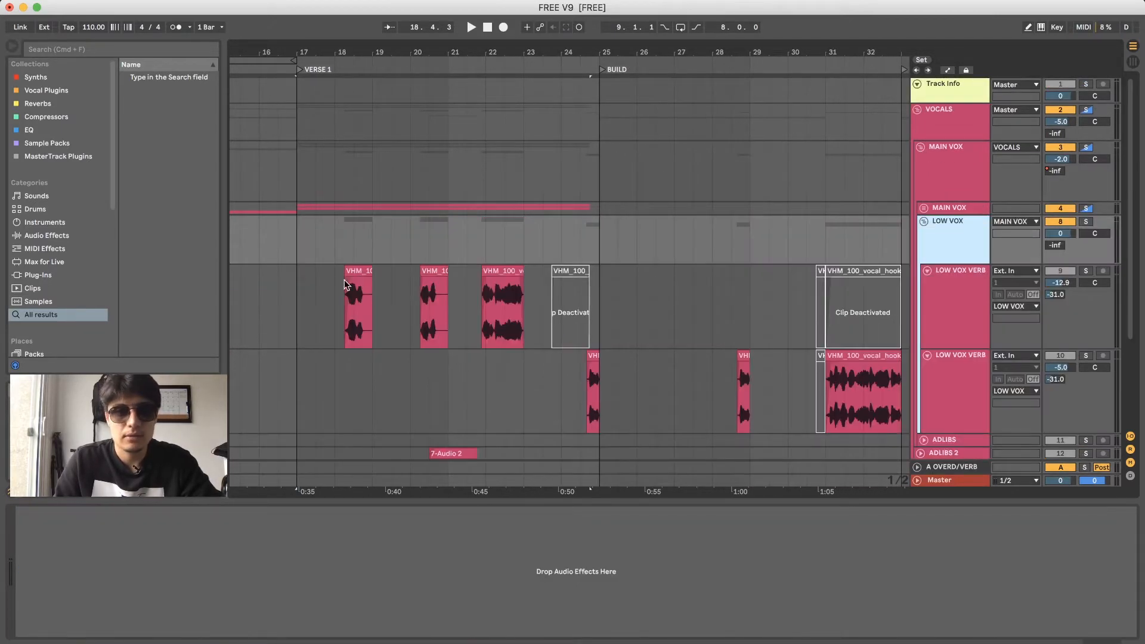
- Audition the first LOW VOX VERB track in solo from bar 18 of VERSE 1
{"action": "scroll", "coordinate": [321, 280], "scroll_direction": "down", "scroll_amount": 2}
{"action": "left_click", "coordinate": [357, 264]}
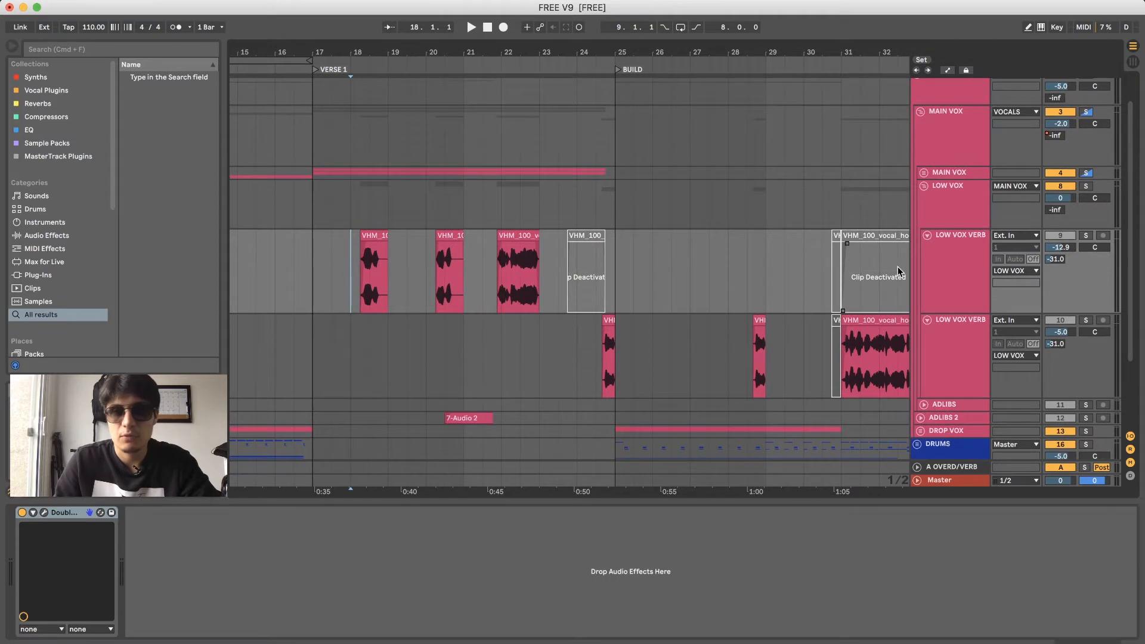
{"action": "left_click", "coordinate": [579, 246]}
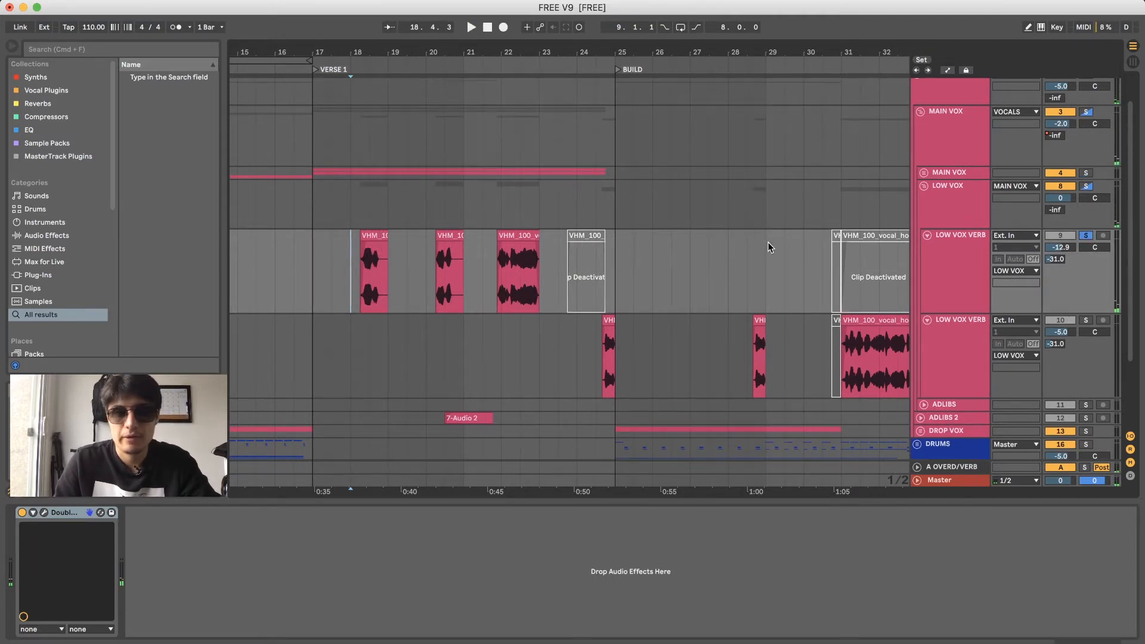
{"action": "key", "text": "space"}
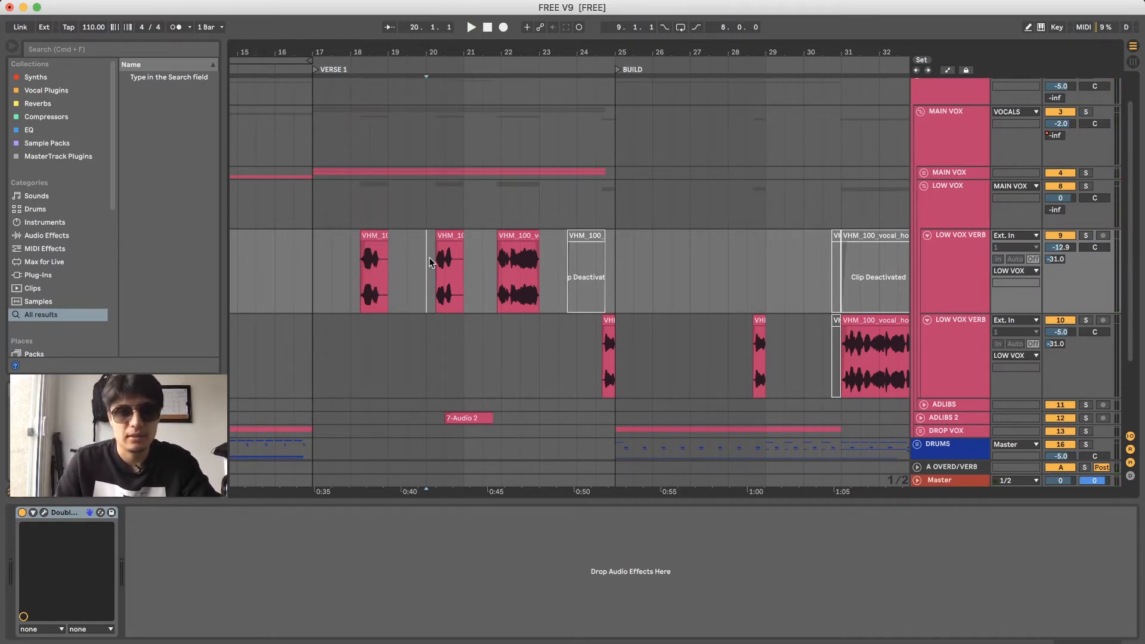
- Audition the second LOW VOX VERB track's short clip leading from VERSE 1 into BUILD, starting at 24.3.1
{"action": "scroll", "coordinate": [543, 266], "scroll_direction": "down", "scroll_amount": 3}
{"action": "left_click", "coordinate": [598, 292]}
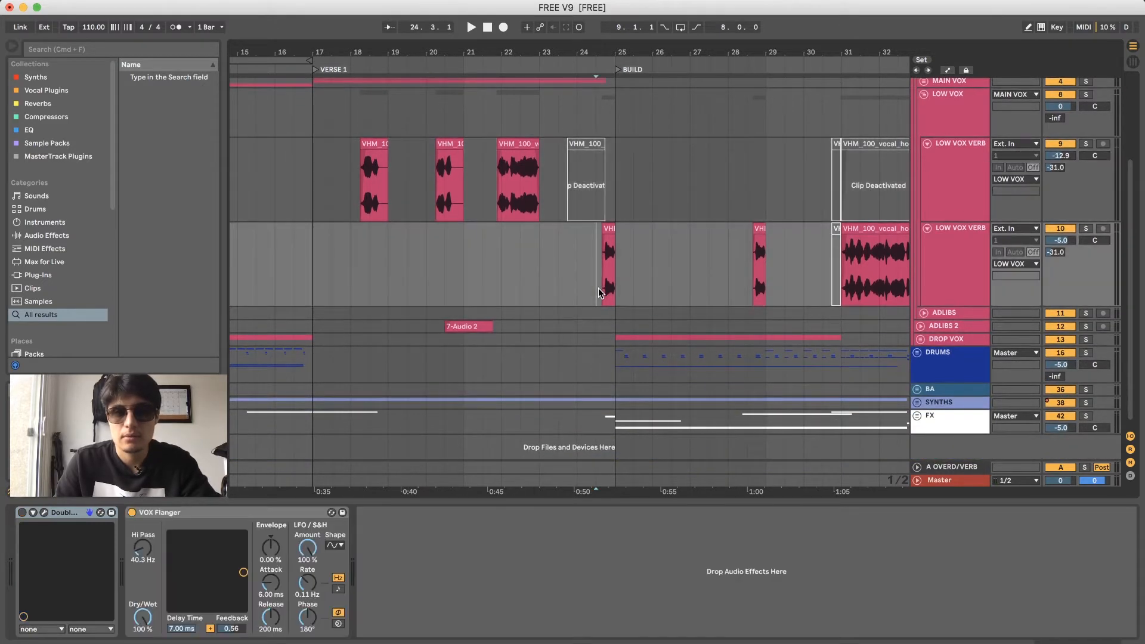
{"action": "key", "text": "space"}
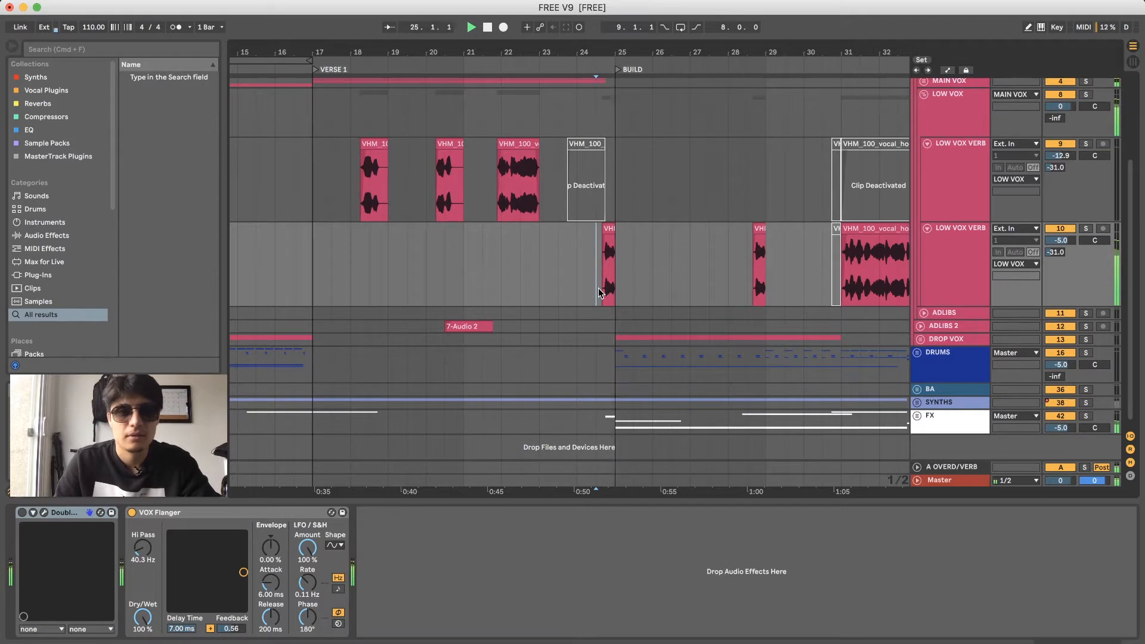
{"action": "key", "text": "space"}
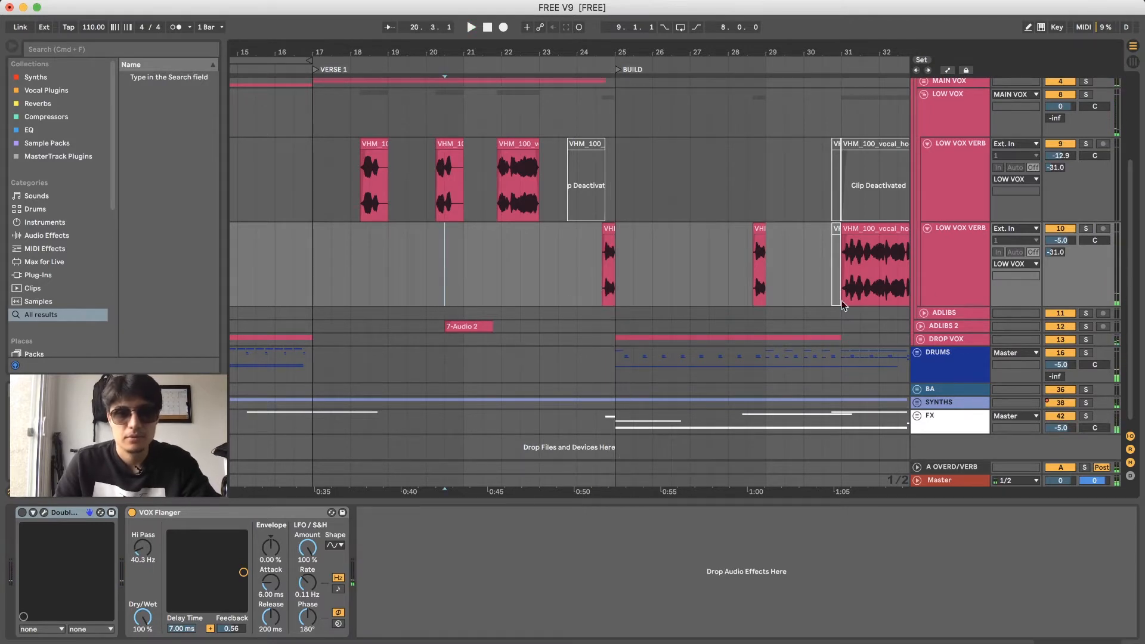
- Unfold the ADLIBS 2 track and show its device chain
{"action": "scroll", "coordinate": [999, 319], "scroll_direction": "down", "scroll_amount": 1}
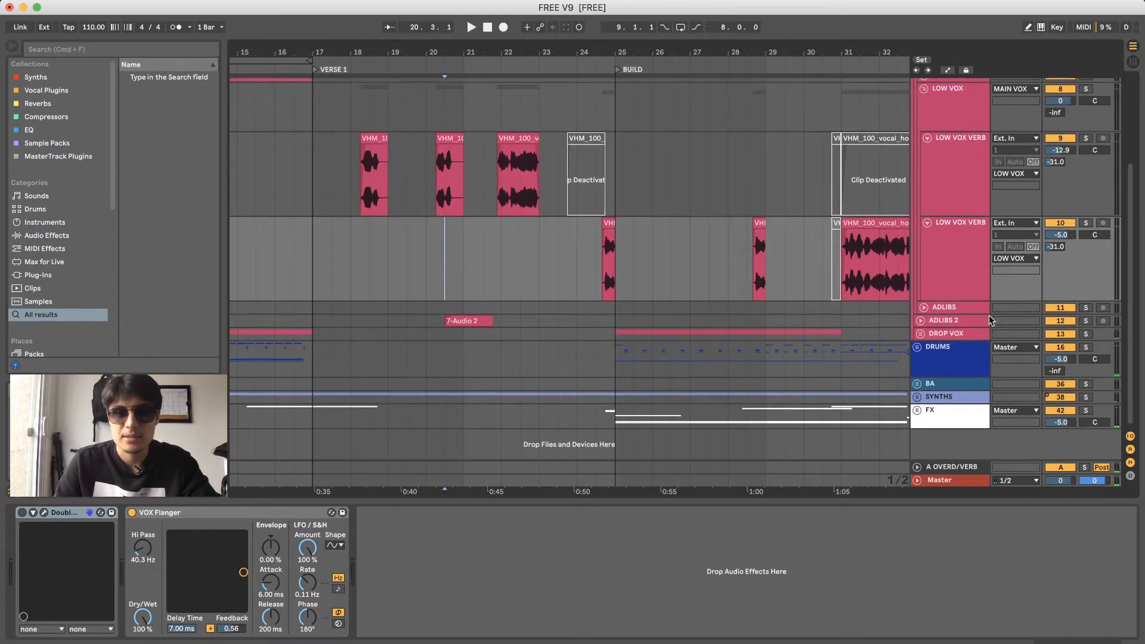
{"action": "left_click", "coordinate": [920, 323]}
{"action": "left_click", "coordinate": [952, 297]}
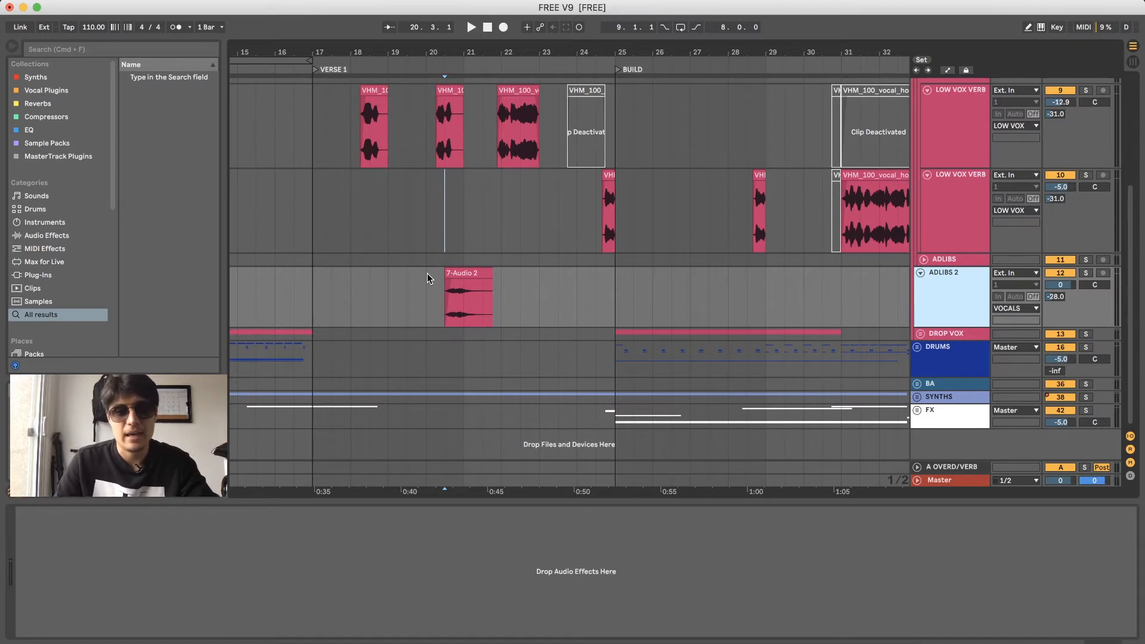
- Audition the 7-Audio 2 clip on ADLIBS 2 in solo and return the insert marker to the clip's start
{"action": "left_click", "coordinate": [463, 272]}
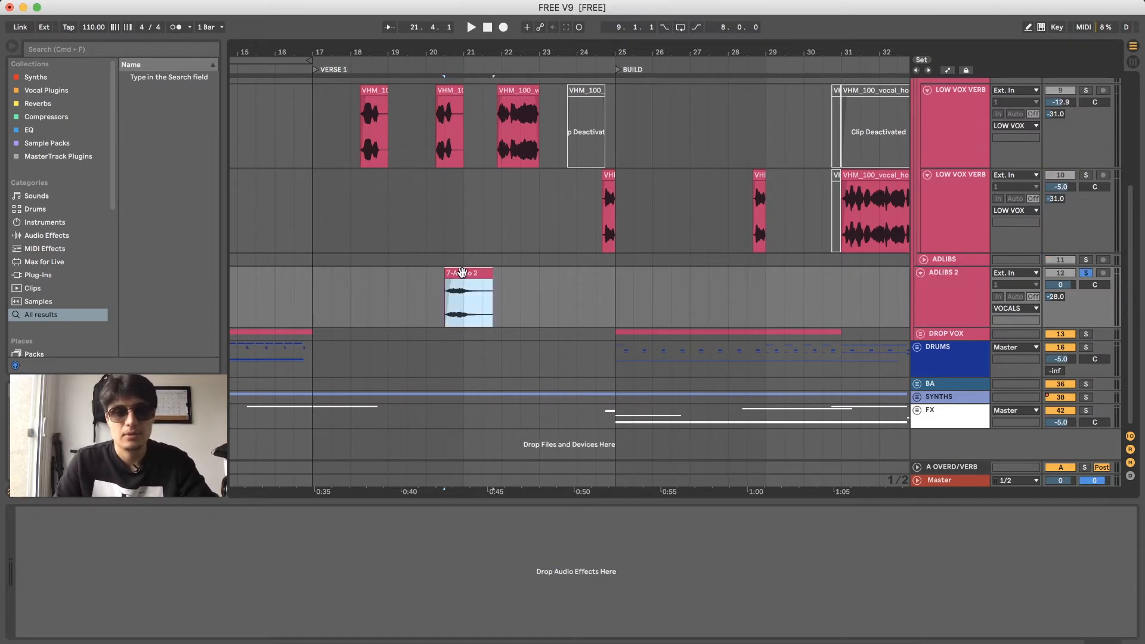
{"action": "key", "text": "space"}
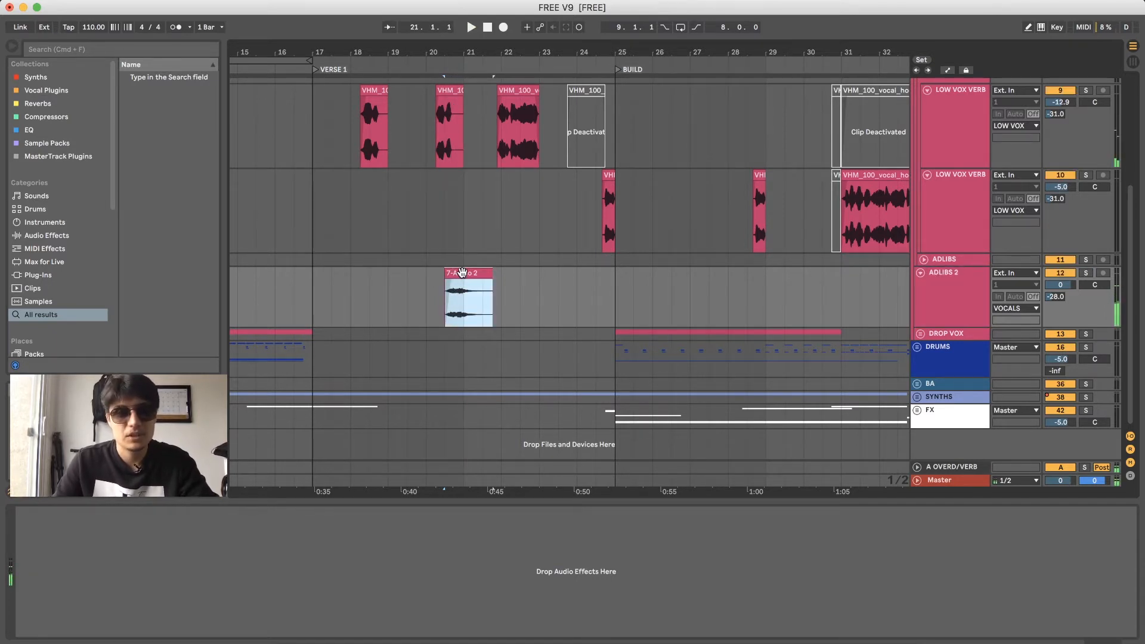
{"action": "key", "text": "space"}
{"action": "left_click", "coordinate": [431, 280]}
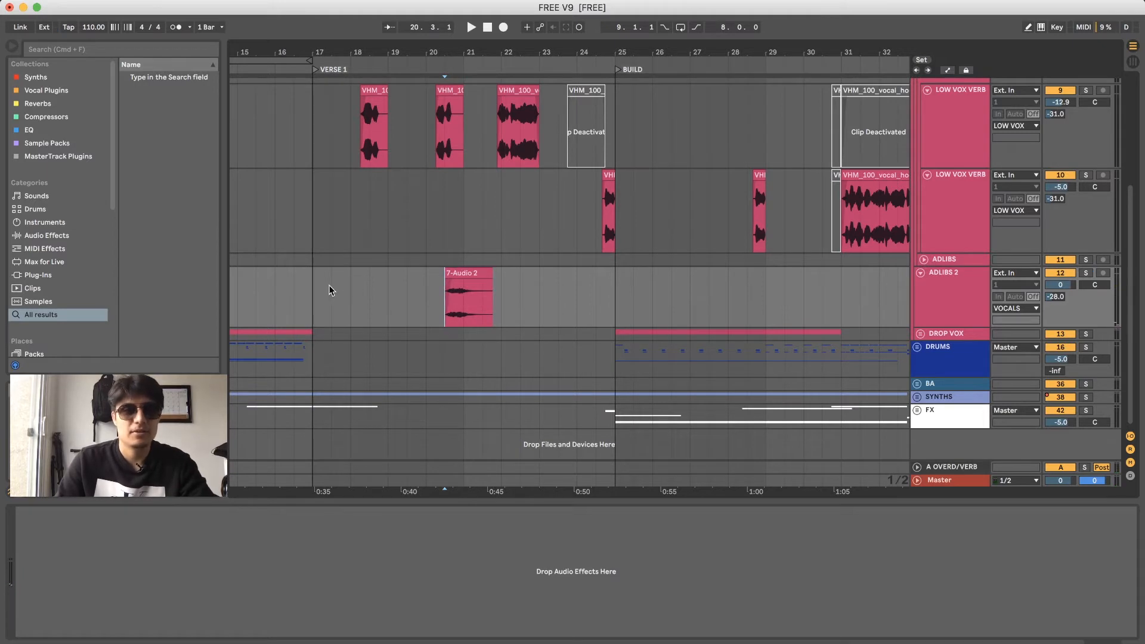
- Play the full mix from the start of VERSE 1 at bar 17 to hear the ad-libs in context
{"action": "left_click", "coordinate": [309, 281]}
{"action": "key", "text": "space"}
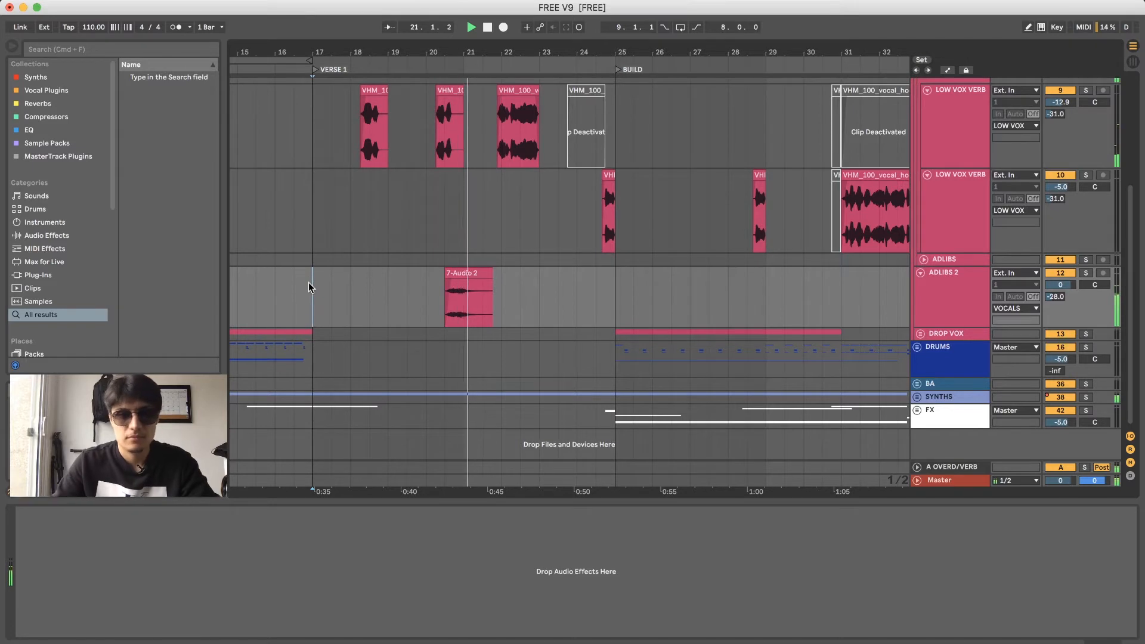
{"action": "key", "text": "space"}
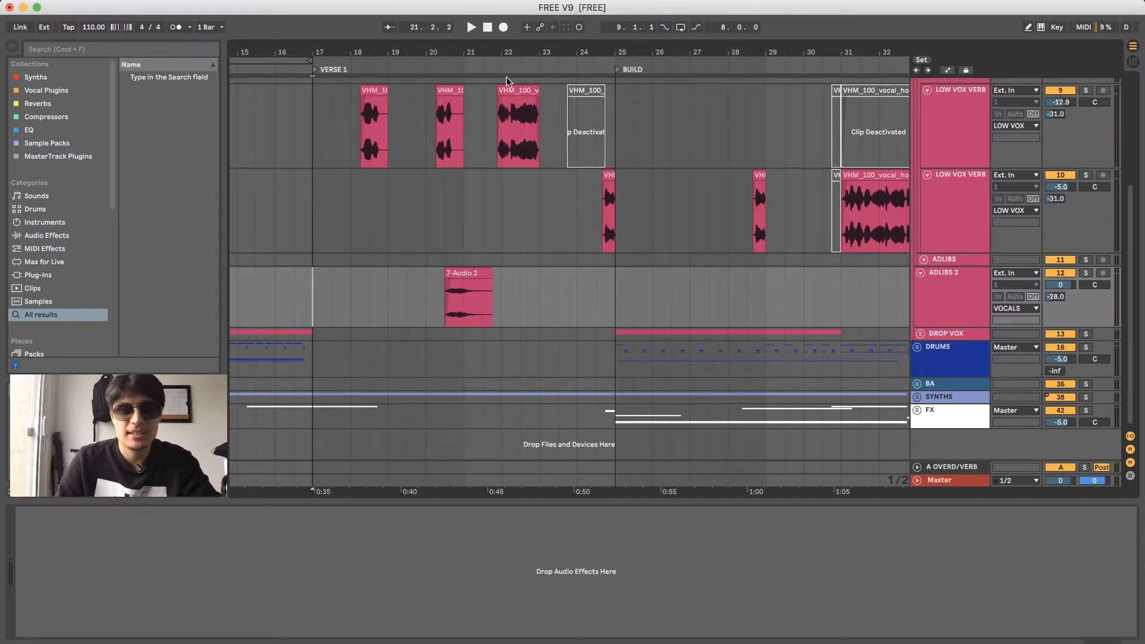
- Fold the ADLIBS 2 track and audition DROP VOX in solo from the start of BUILD at bar 25
{"action": "left_click", "coordinate": [357, 235]}
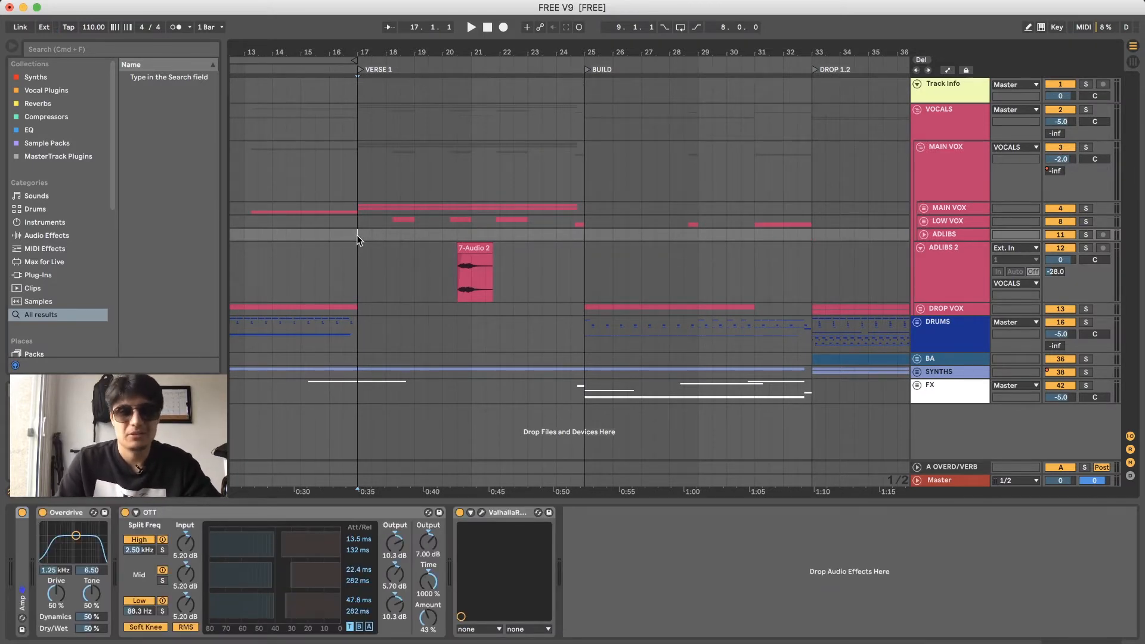
{"action": "left_click", "coordinate": [921, 247]}
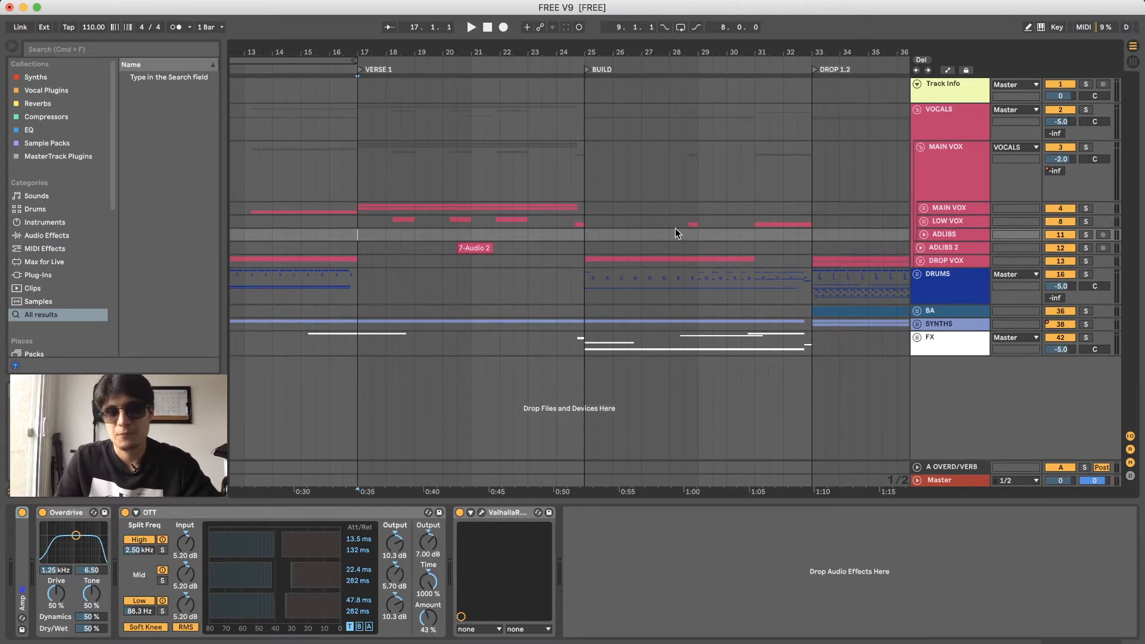
{"action": "scroll", "coordinate": [567, 254], "scroll_direction": "right", "scroll_amount": 2}
{"action": "left_click", "coordinate": [549, 247]}
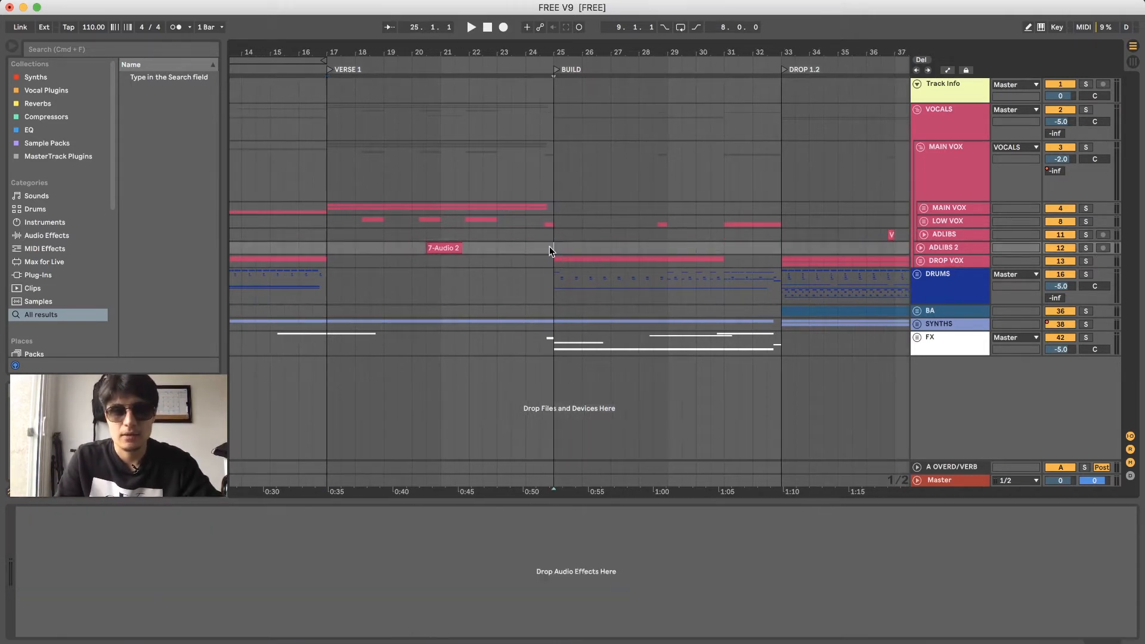
{"action": "key", "text": "space"}
{"action": "scroll", "coordinate": [859, 274], "scroll_direction": "right", "scroll_amount": 2}
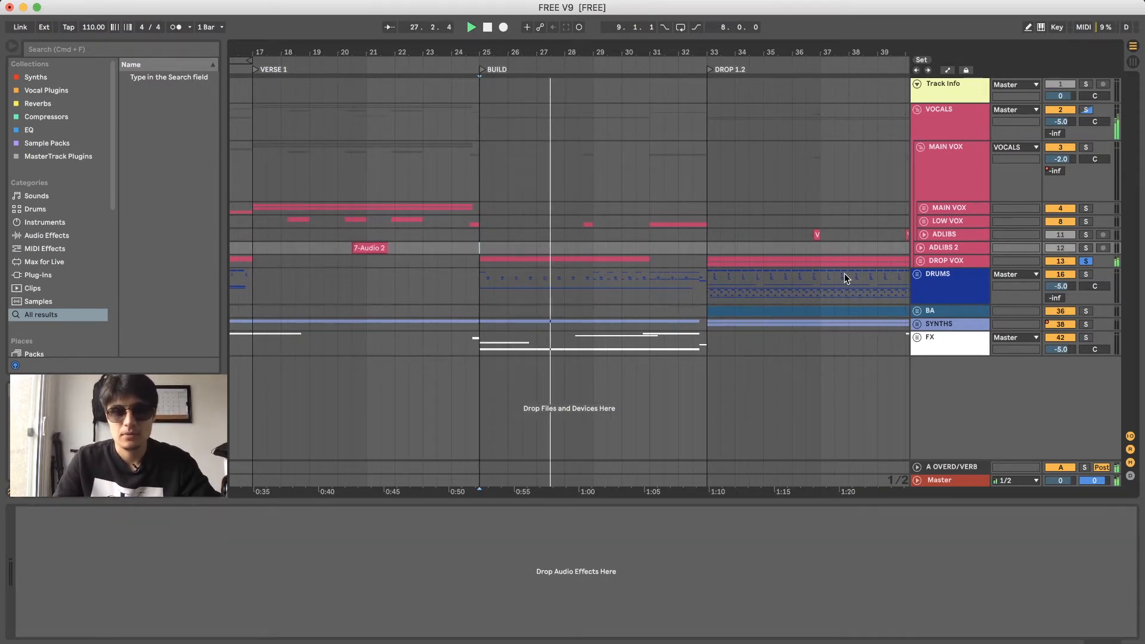
{"action": "key", "text": "space"}
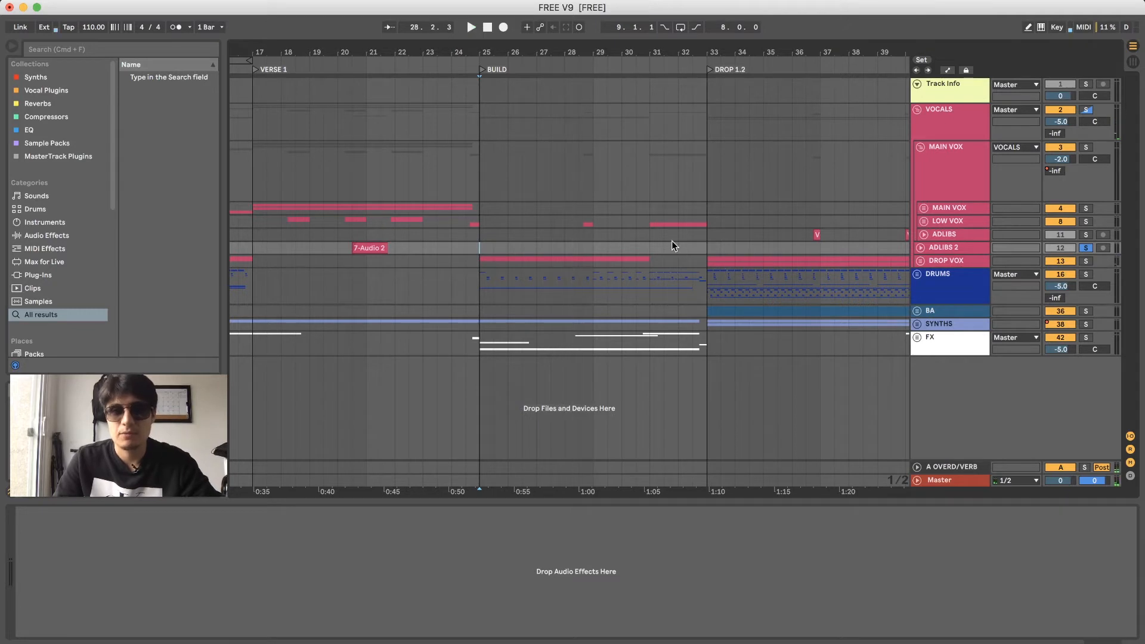
- Play the full mix from bar 31 of BUILD into DROP 1.2
{"action": "left_click", "coordinate": [649, 235]}
{"action": "key", "text": "space"}
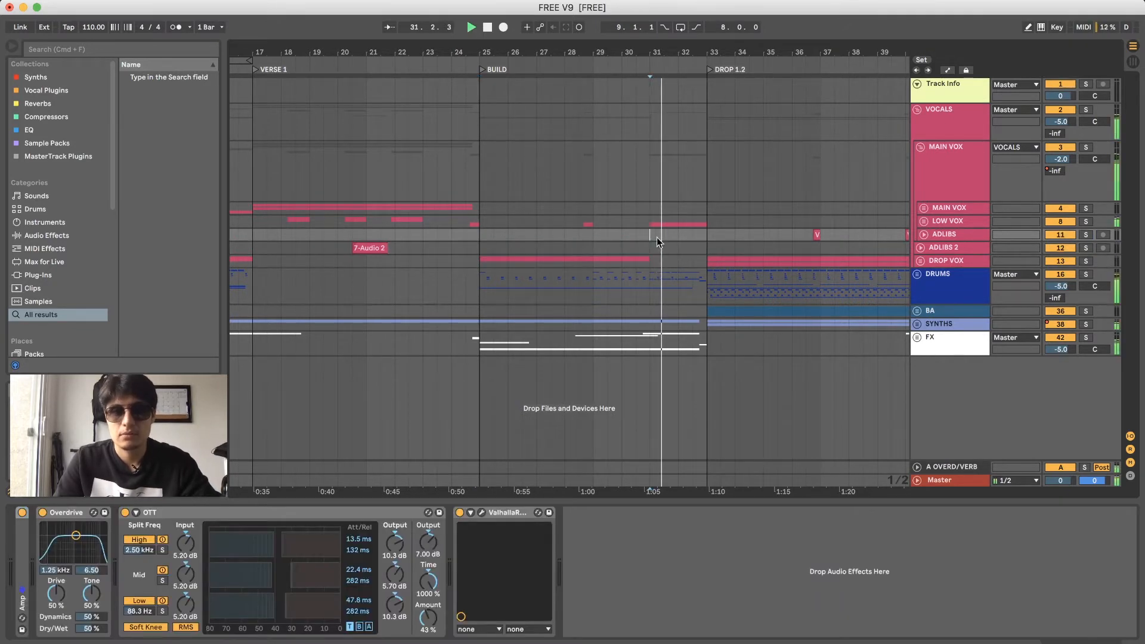
{"action": "scroll", "coordinate": [709, 240], "scroll_direction": "right", "scroll_amount": 2}
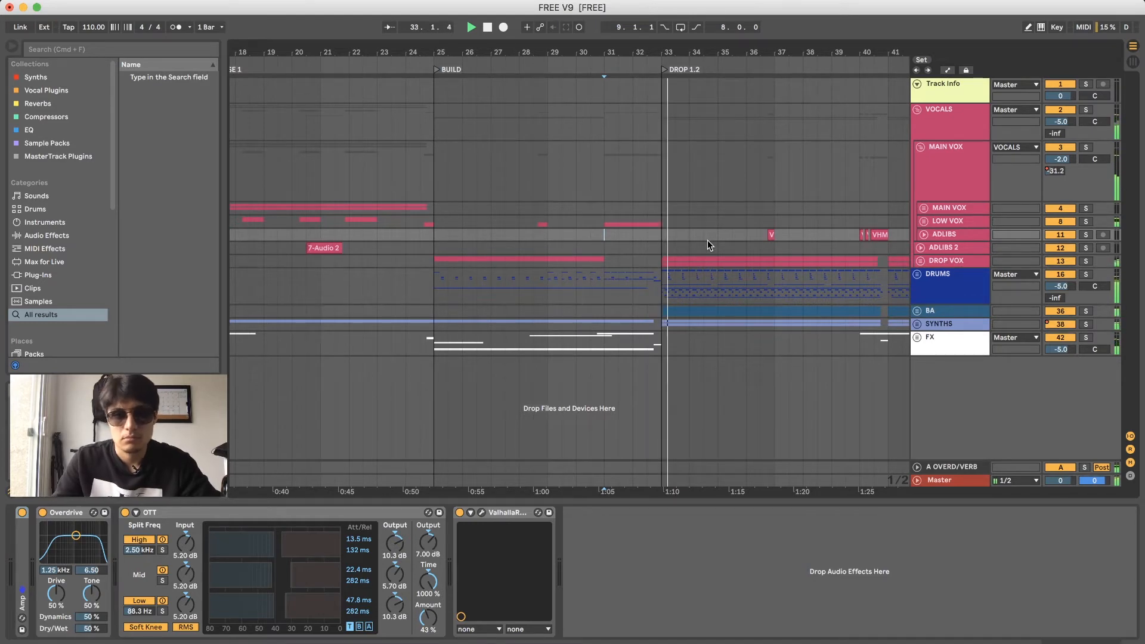
{"action": "key", "text": "space"}
- Unfold the DROP VOX group, select the MID VOX clip at the start of DROP 1.2 and solo the MID VOX track
{"action": "left_click", "coordinate": [921, 261]}
{"action": "scroll", "coordinate": [746, 179], "scroll_direction": "down", "scroll_amount": 3}
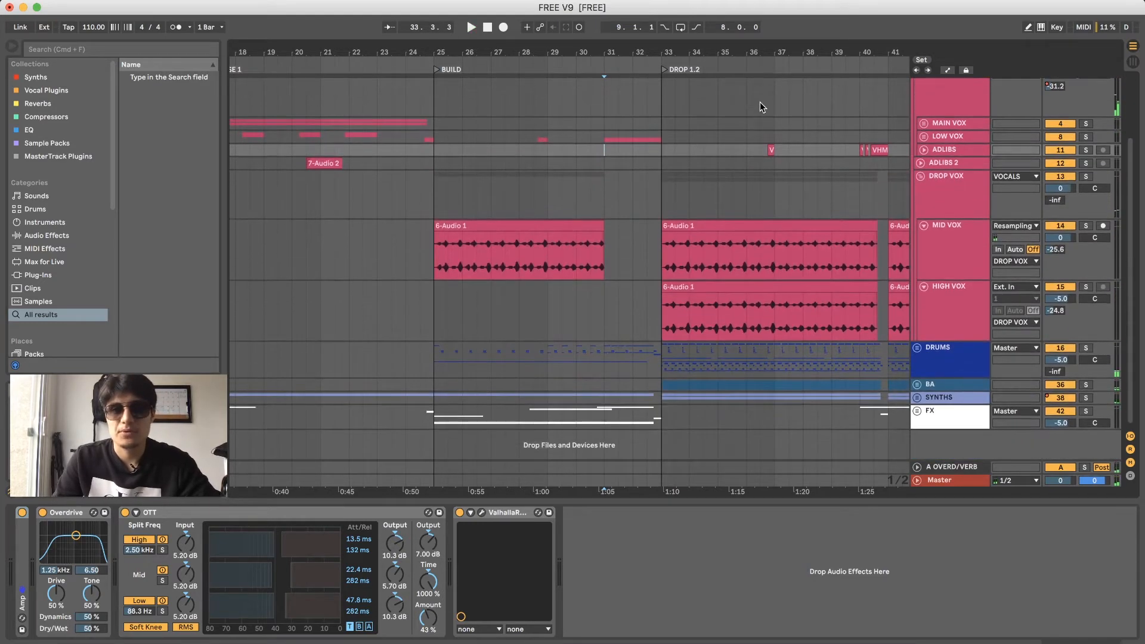
{"action": "scroll", "coordinate": [759, 102], "scroll_direction": "up", "scroll_amount": 3}
{"action": "scroll", "coordinate": [732, 150], "scroll_direction": "right", "scroll_amount": 3}
{"action": "left_click", "coordinate": [532, 229]}
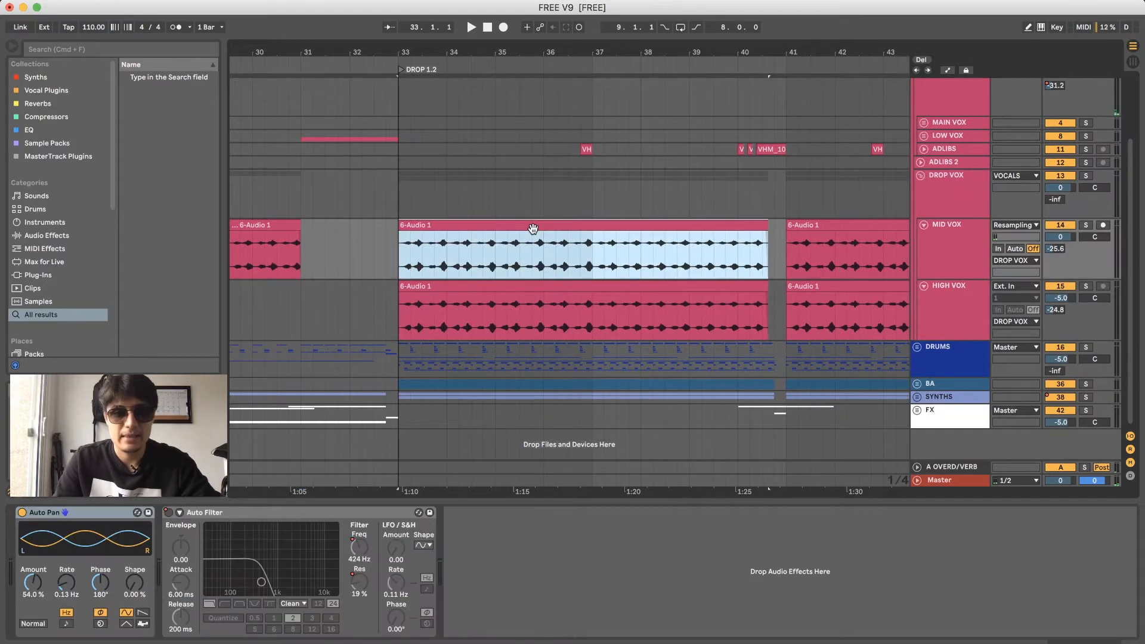
{"action": "left_click", "coordinate": [979, 269]}
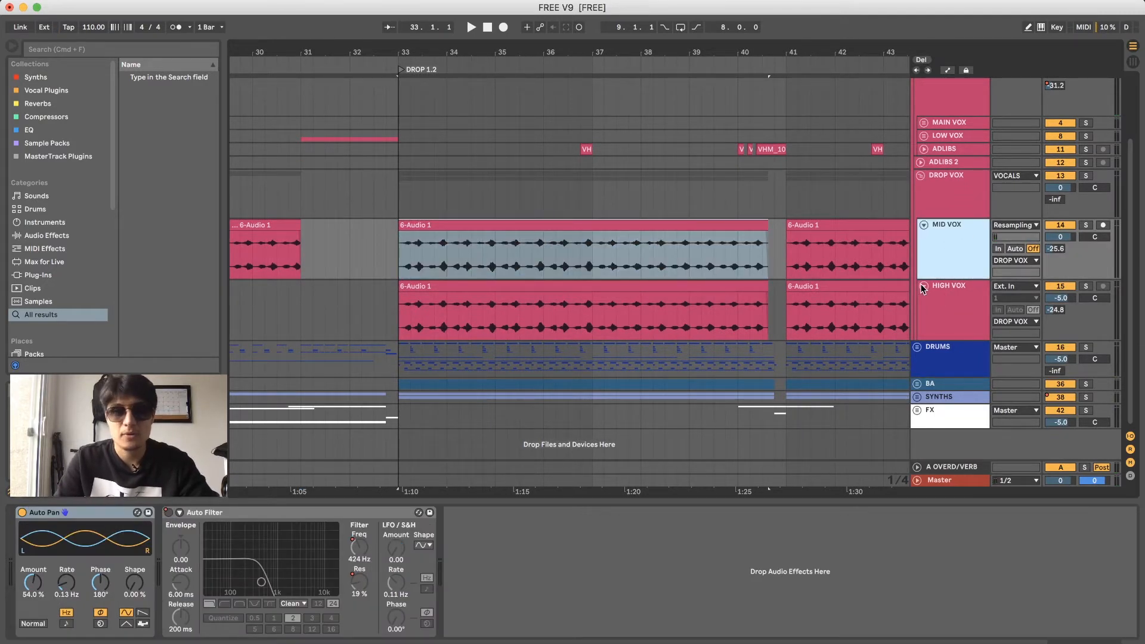
{"action": "key", "text": "s"}
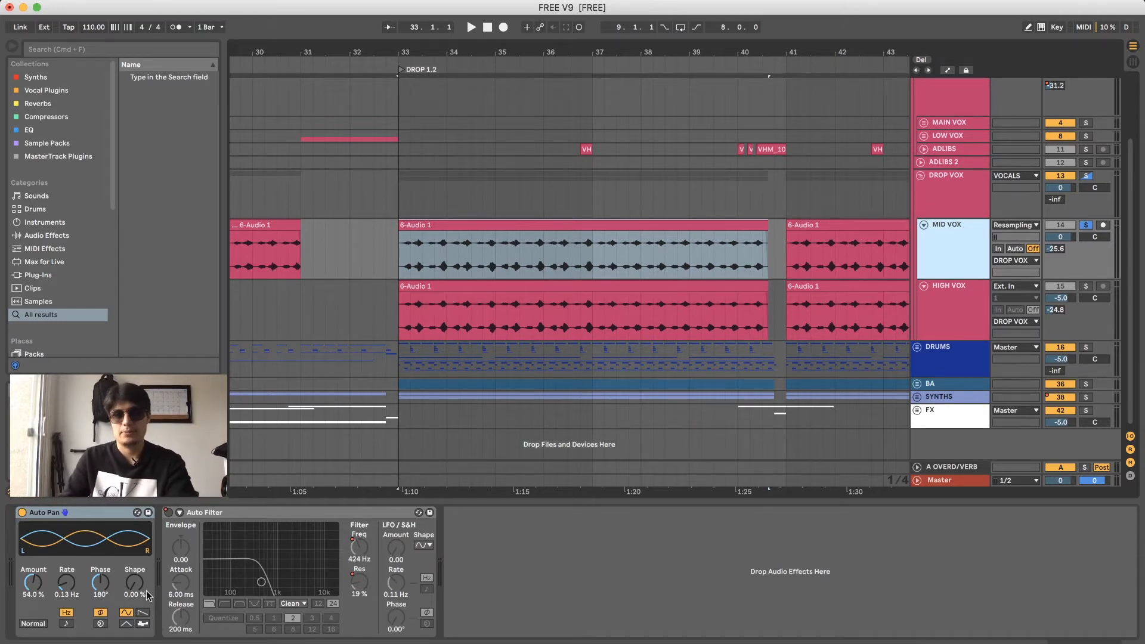
- Audition the HIGH VOX track's 6-Audio 1 clip in solo from bar 33 of DROP 1.2
{"action": "left_click", "coordinate": [558, 284]}
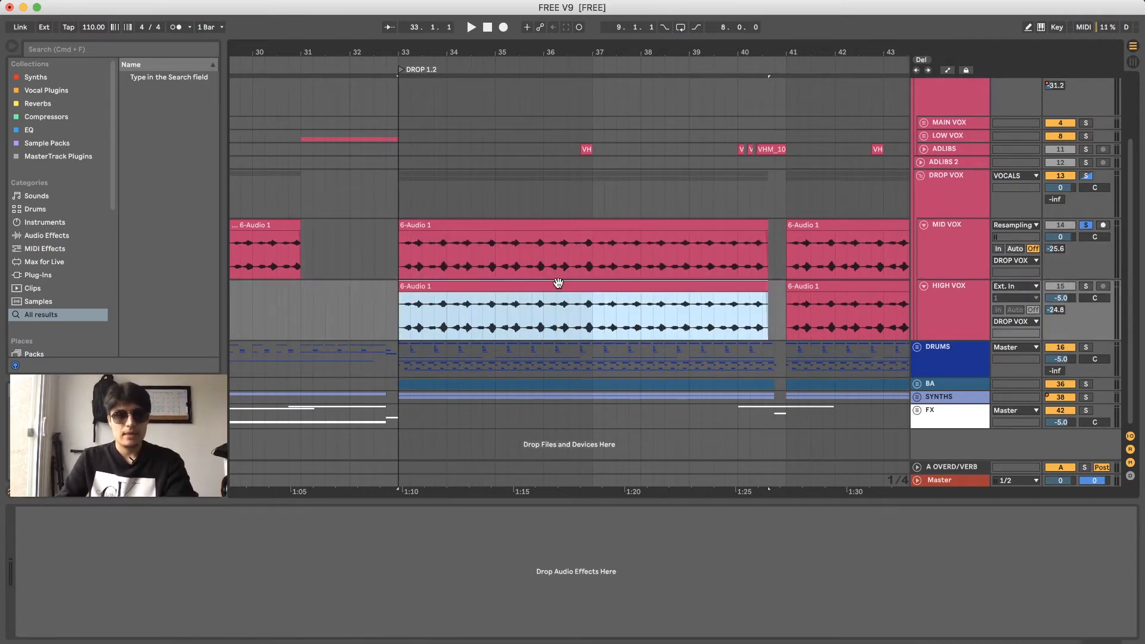
{"action": "left_click", "coordinate": [1084, 285]}
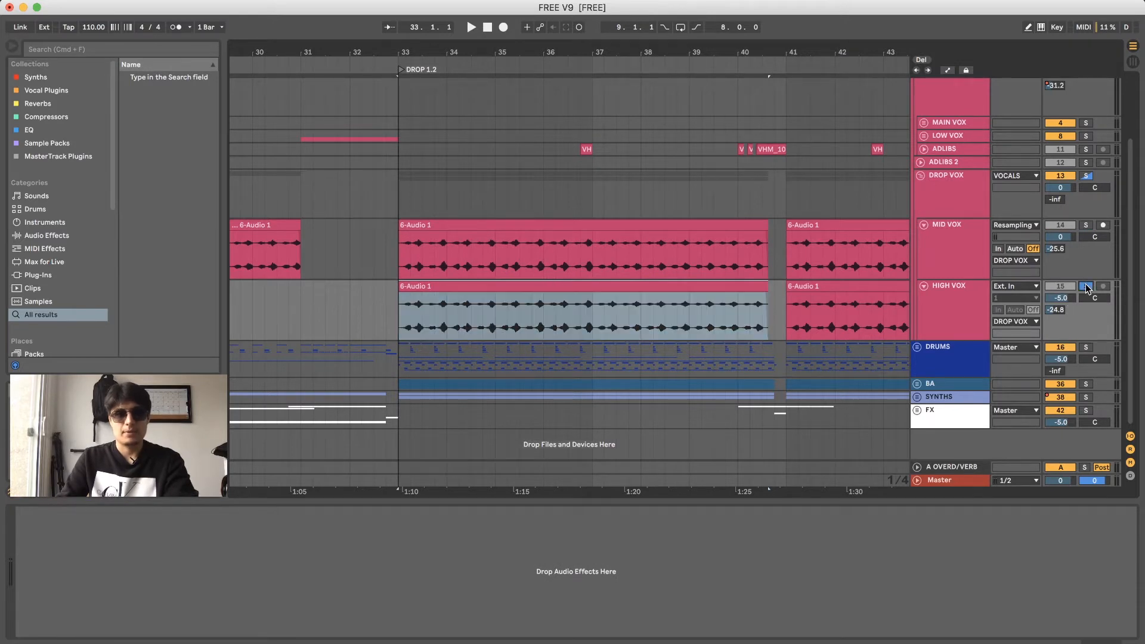
{"action": "key", "text": "space"}
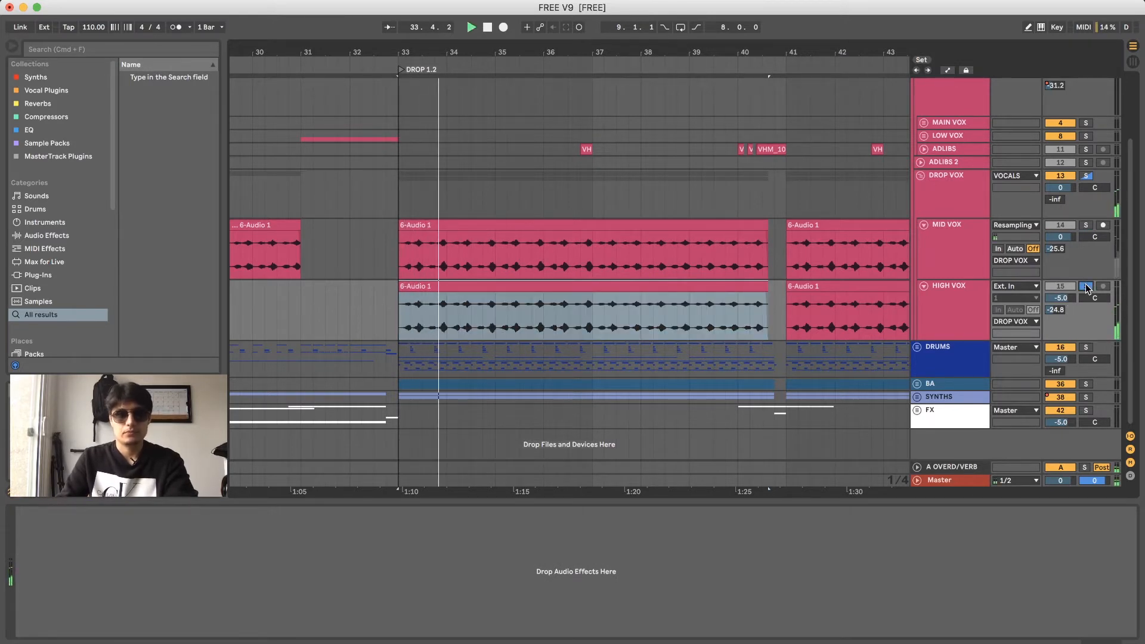
- Solo the whole DROP VOX group and audition its MID and HIGH layers together in DROP 1.2
{"action": "left_click", "coordinate": [1087, 177]}
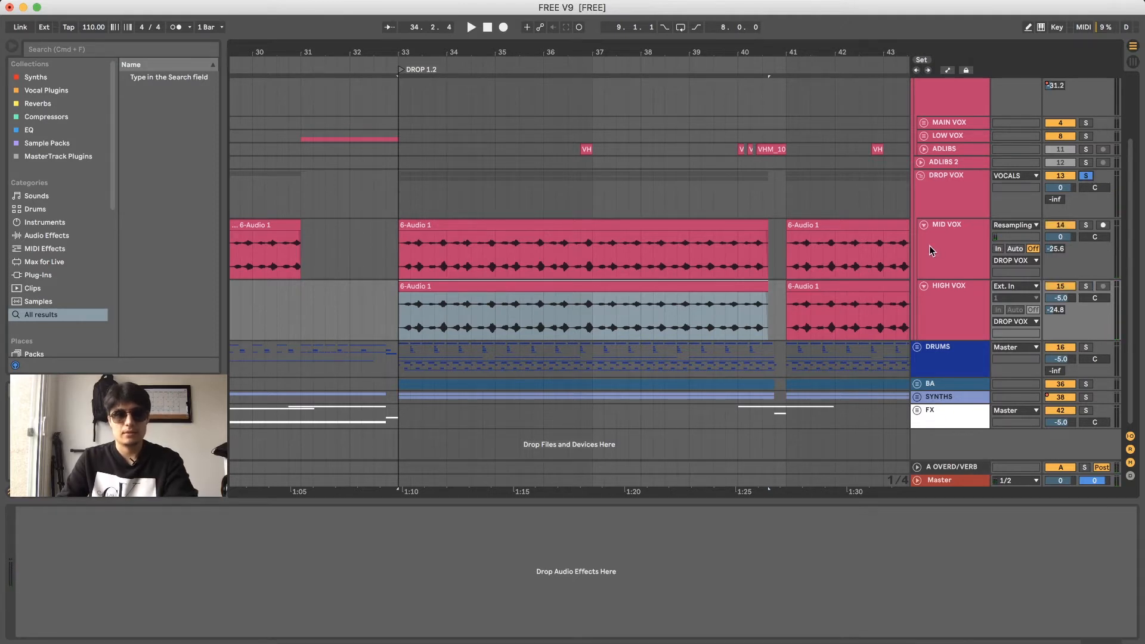
{"action": "key", "text": "space"}
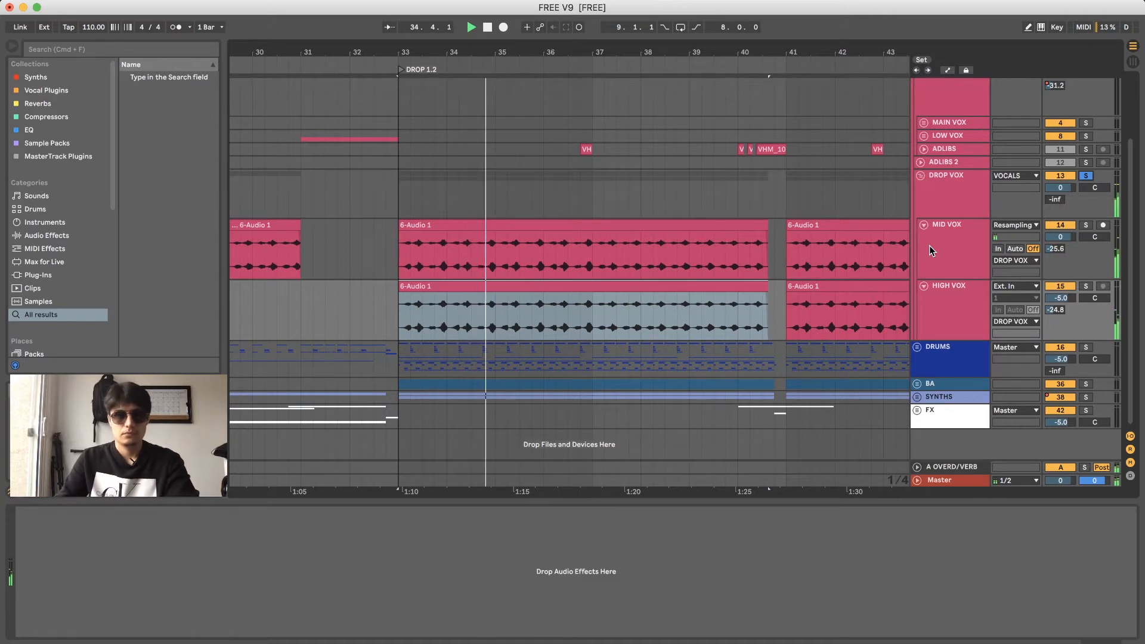
{"action": "key", "text": "space"}
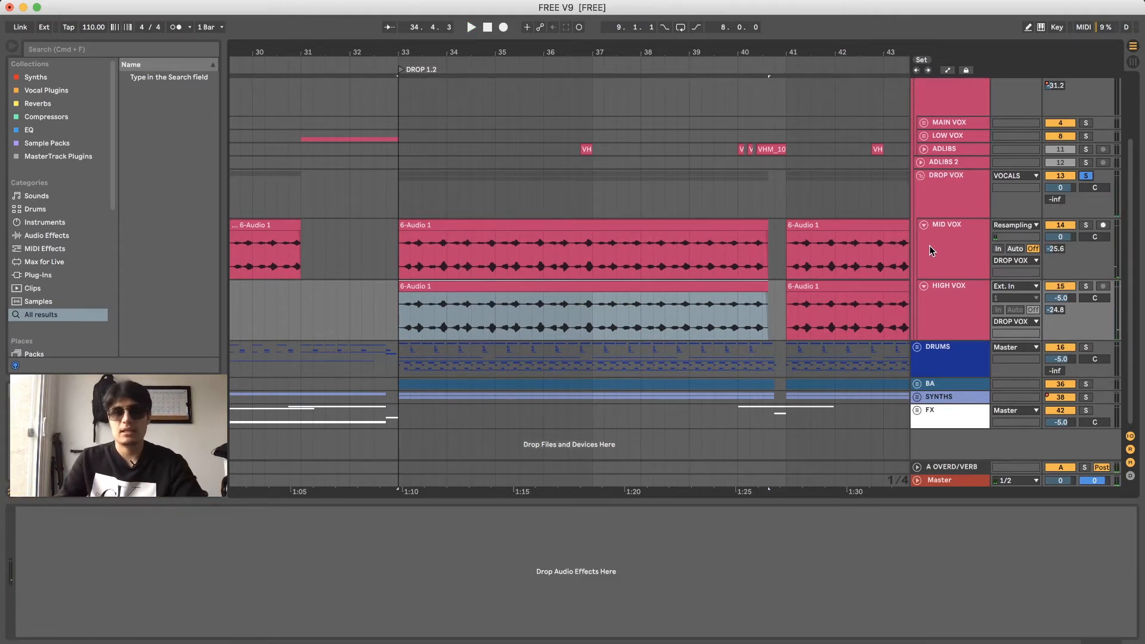
- Show the DROP VOX group's device chain and select the HIGH VOX clip at the start of DROP 1.2
{"action": "left_click", "coordinate": [933, 203]}
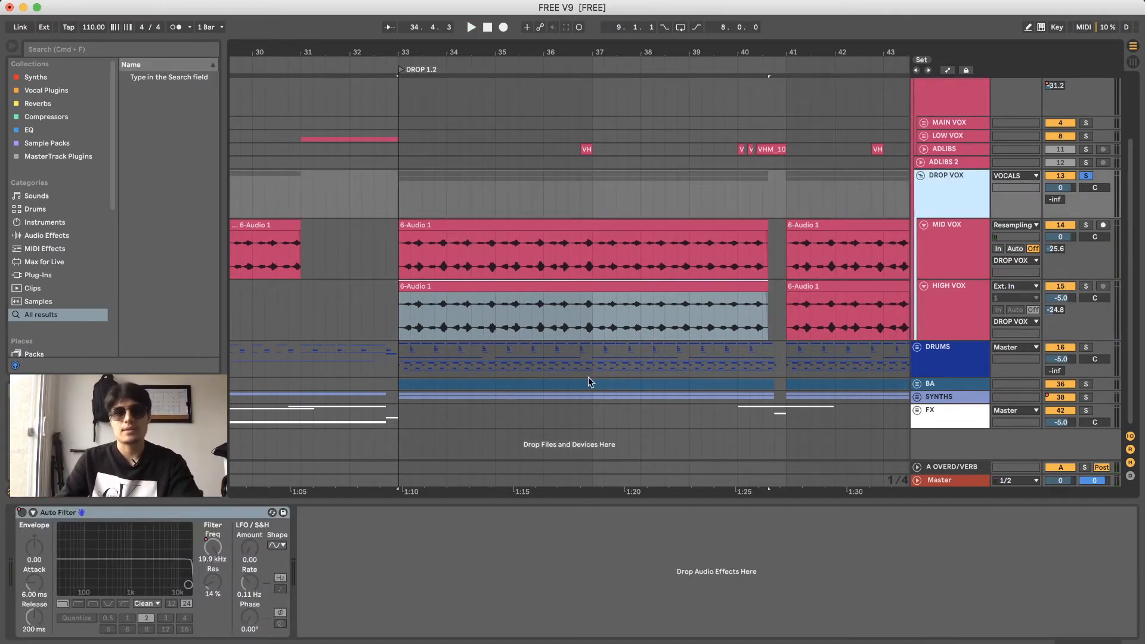
{"action": "left_click", "coordinate": [396, 347]}
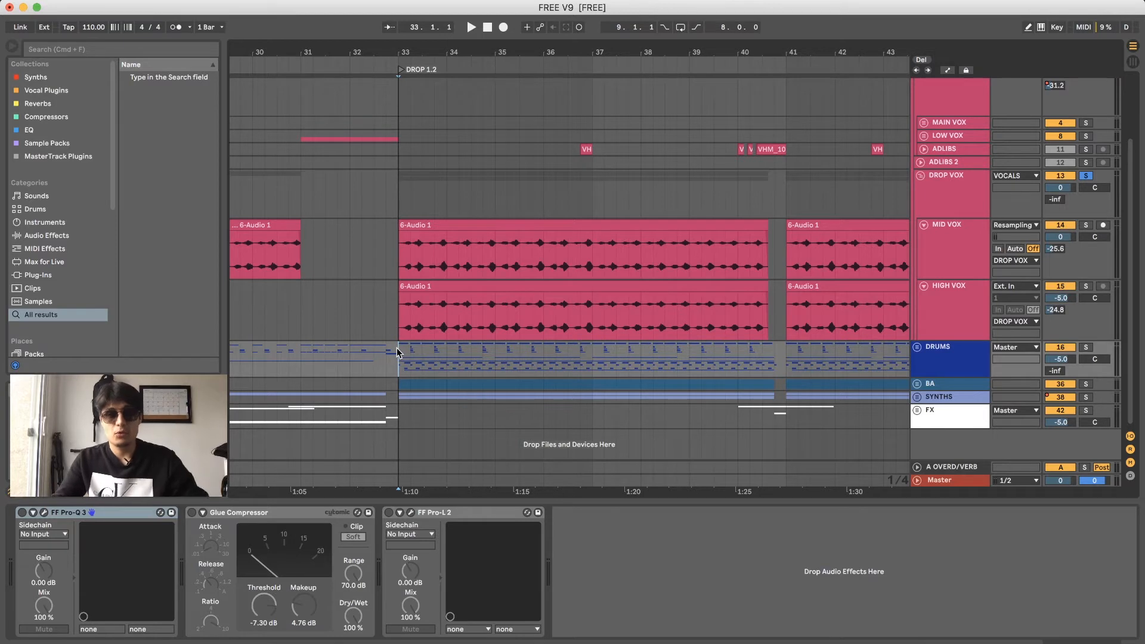
{"action": "left_click", "coordinate": [417, 286]}
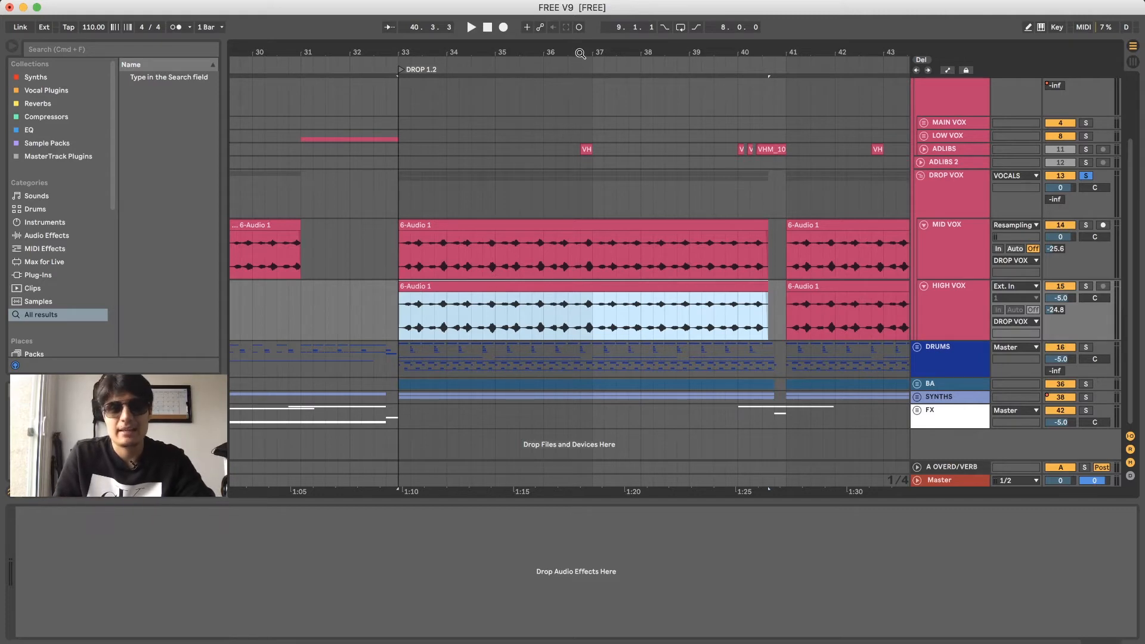
- Fold the DROP VOX, MAIN VOX and VOCALS groups to collapse all vocal tracks
{"action": "left_click_drag", "start_coordinate": [578, 55], "coordinate": [577, 94]}
{"action": "scroll", "coordinate": [576, 175], "scroll_direction": "up", "scroll_amount": 1}
{"action": "scroll", "coordinate": [576, 175], "scroll_direction": "right", "scroll_amount": 2}
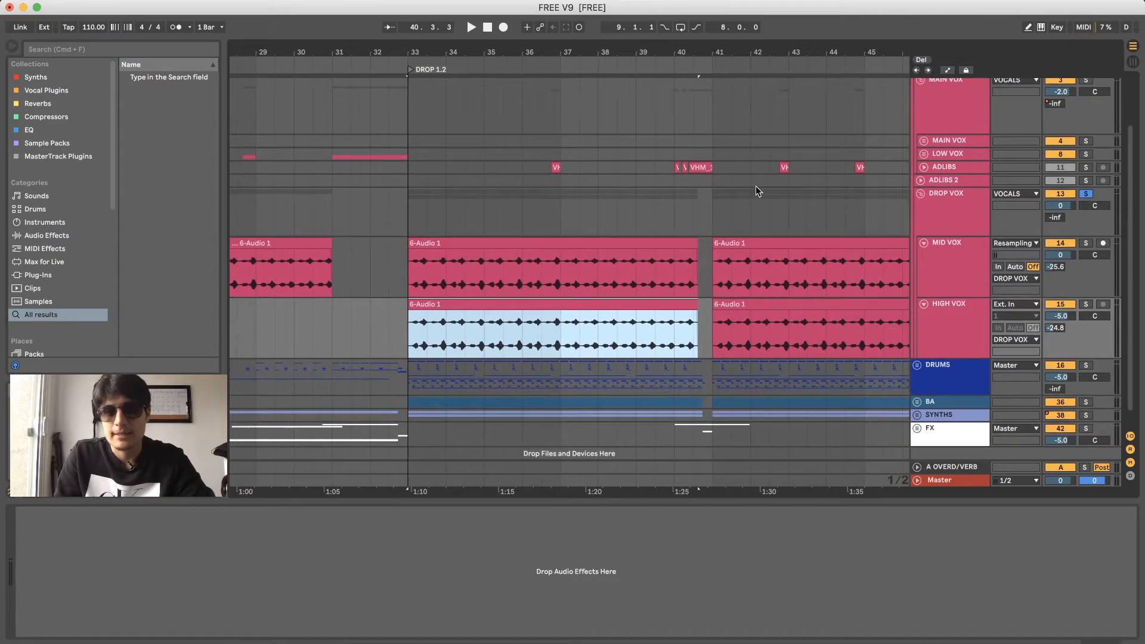
{"action": "left_click", "coordinate": [922, 195]}
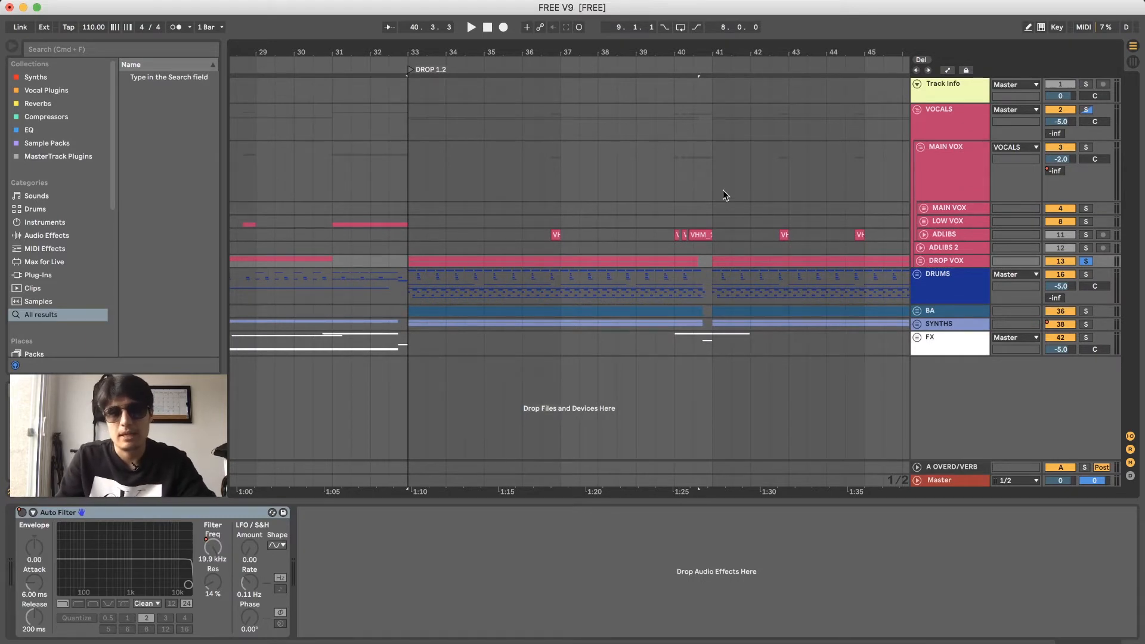
{"action": "left_click", "coordinate": [920, 146]}
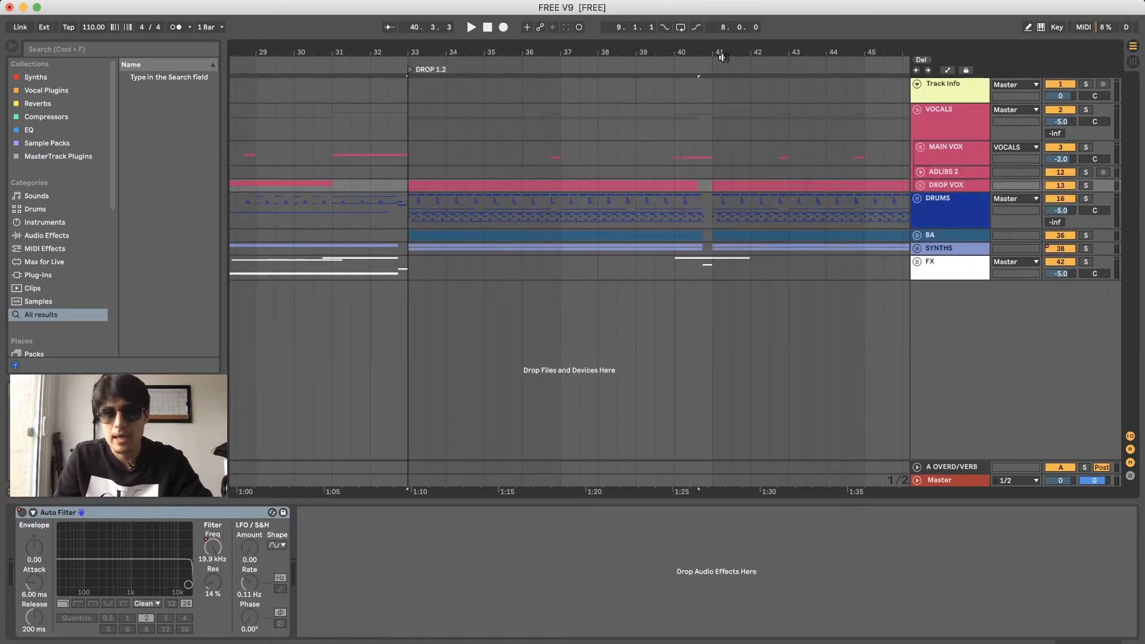
{"action": "left_click_drag", "start_coordinate": [723, 57], "coordinate": [723, 36]}
{"action": "left_click", "coordinate": [917, 110]}
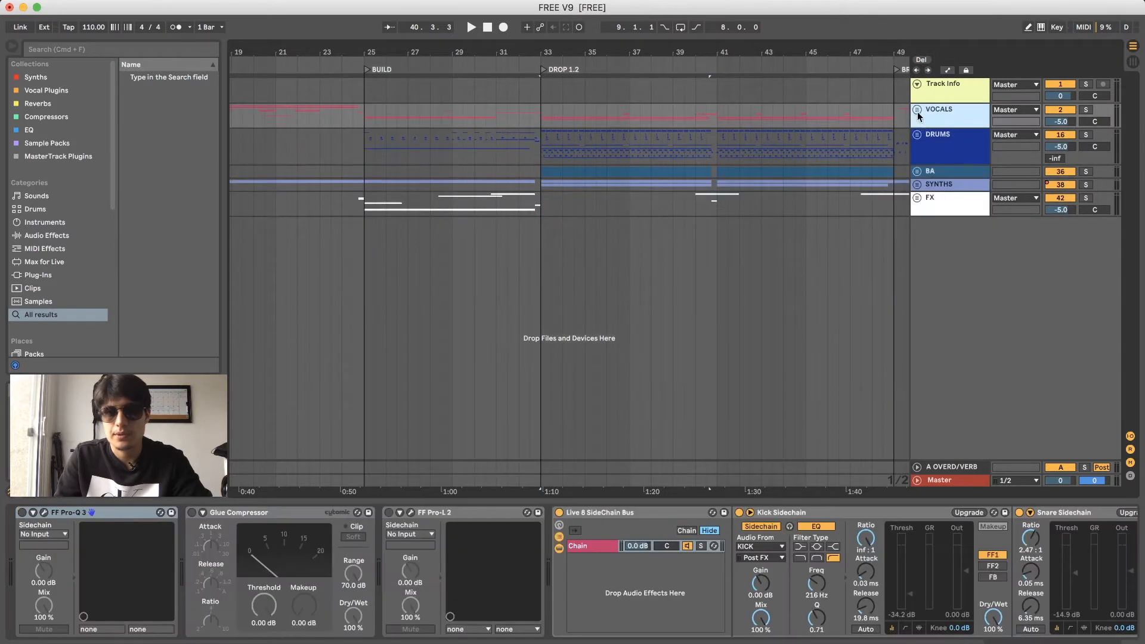
- Audition the DRUMS group in solo from the start of DROP 1.2 at bar 33
{"action": "left_click", "coordinate": [540, 149]}
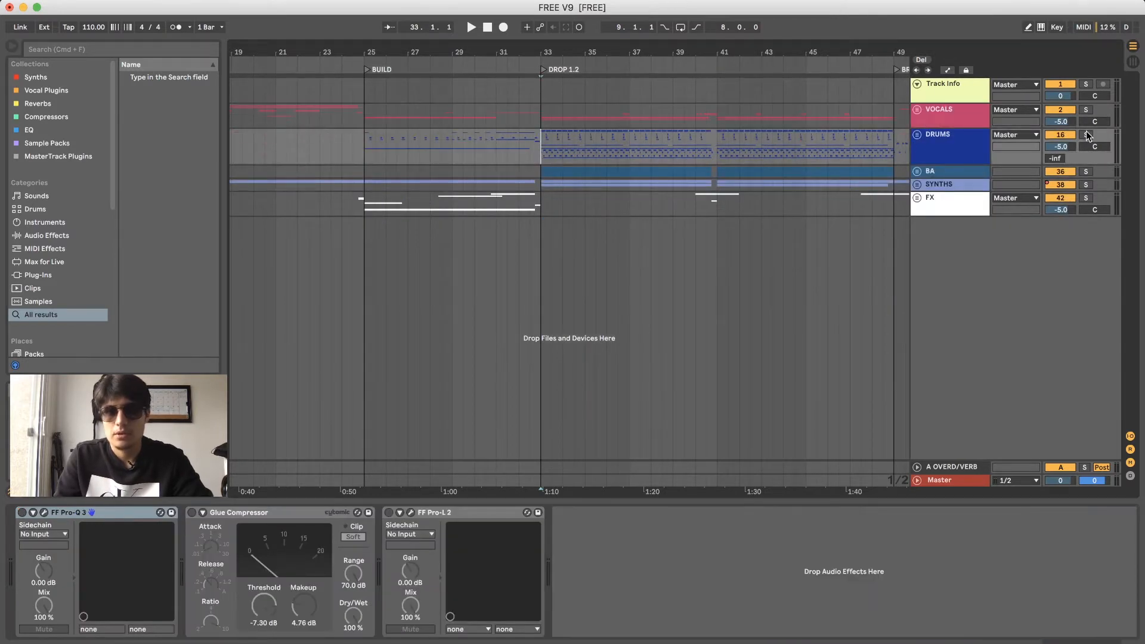
{"action": "left_click", "coordinate": [1086, 133]}
{"action": "key", "text": "space"}
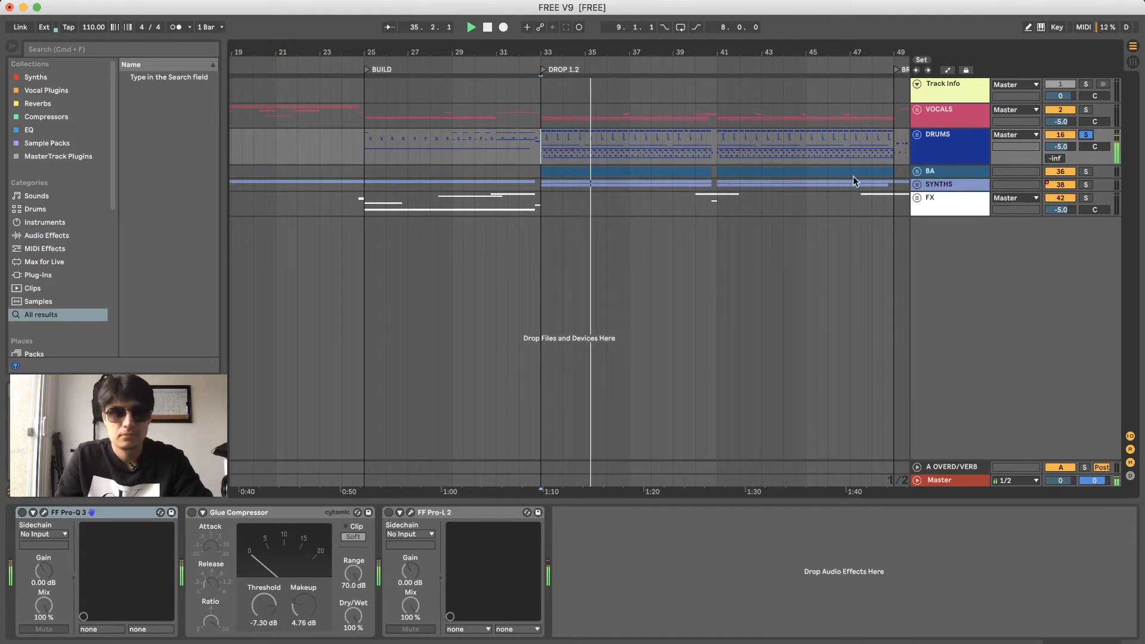
- Unfold the DRUMS group, solo the KICK track during playback and show its device chain
{"action": "left_click", "coordinate": [918, 134]}
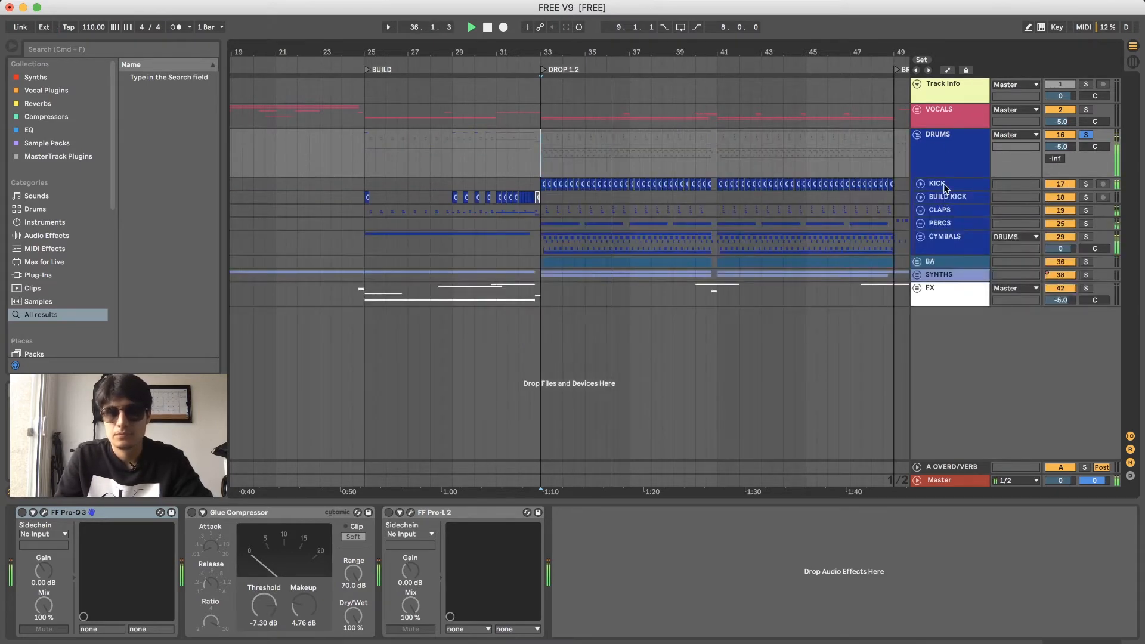
{"action": "left_click", "coordinate": [1060, 184]}
{"action": "left_click", "coordinate": [1086, 184]}
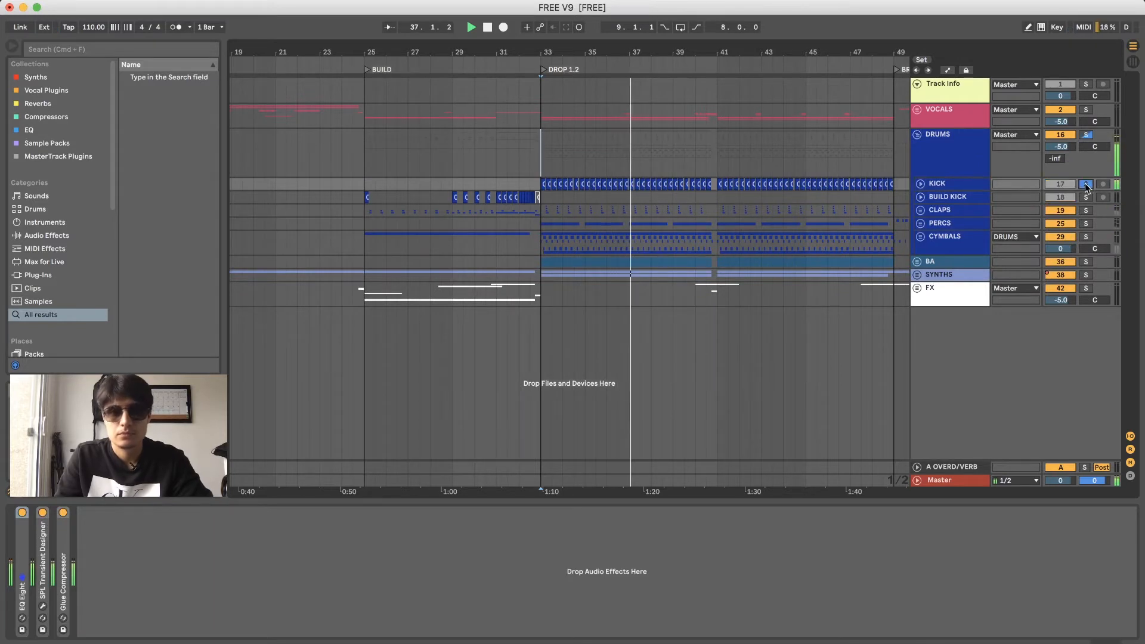
{"action": "left_click", "coordinate": [957, 187]}
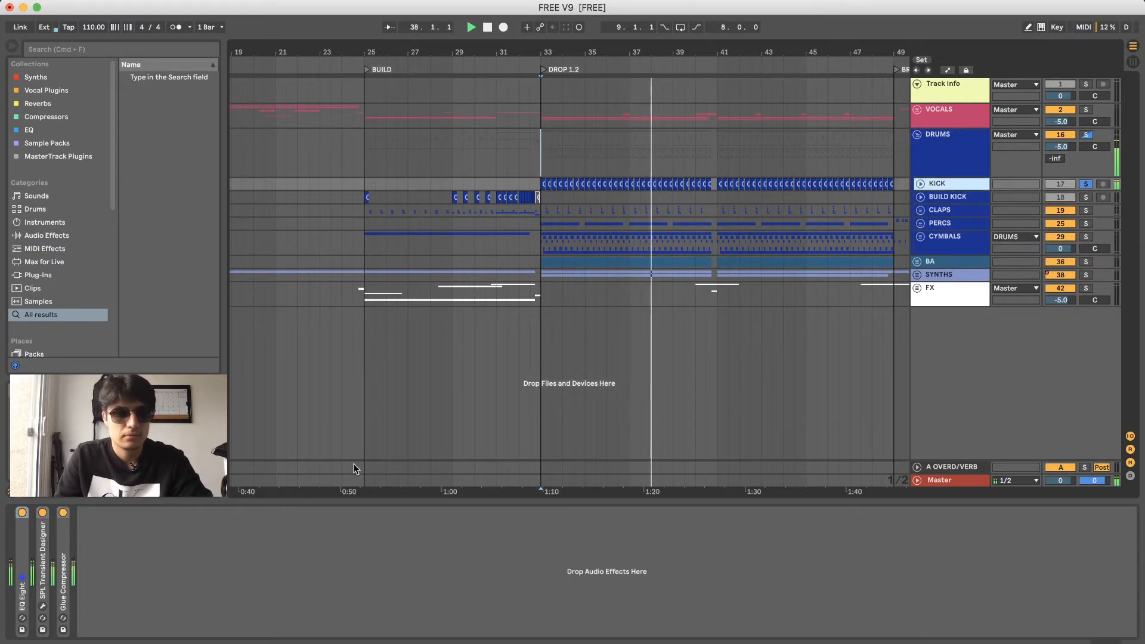
{"action": "key", "text": "space"}
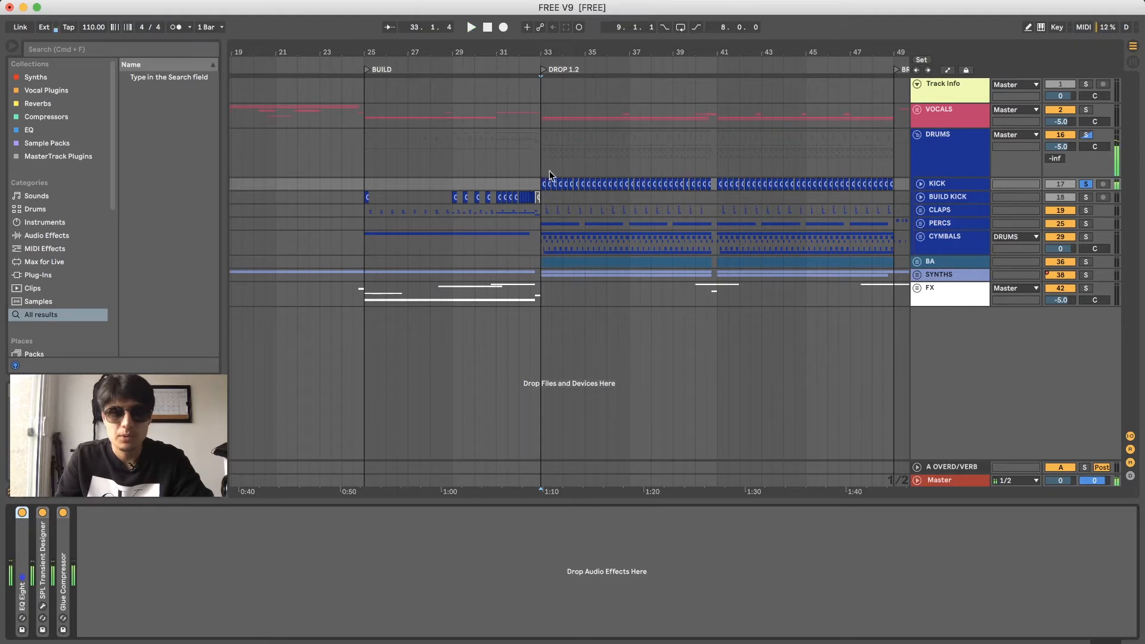
- Play the KICK from bar 33 with all its devices bypassed and re-enable them to compare the sound
{"action": "key", "text": "super+a"}
{"action": "key", "text": "0"}
{"action": "key", "text": "space"}
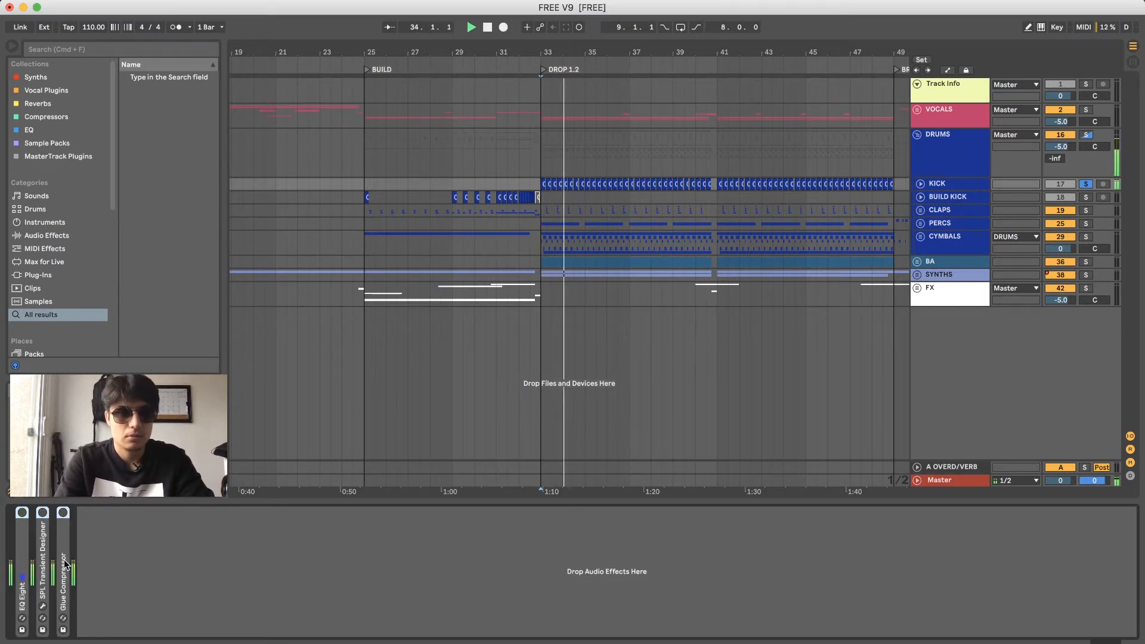
{"action": "key", "text": "0"}
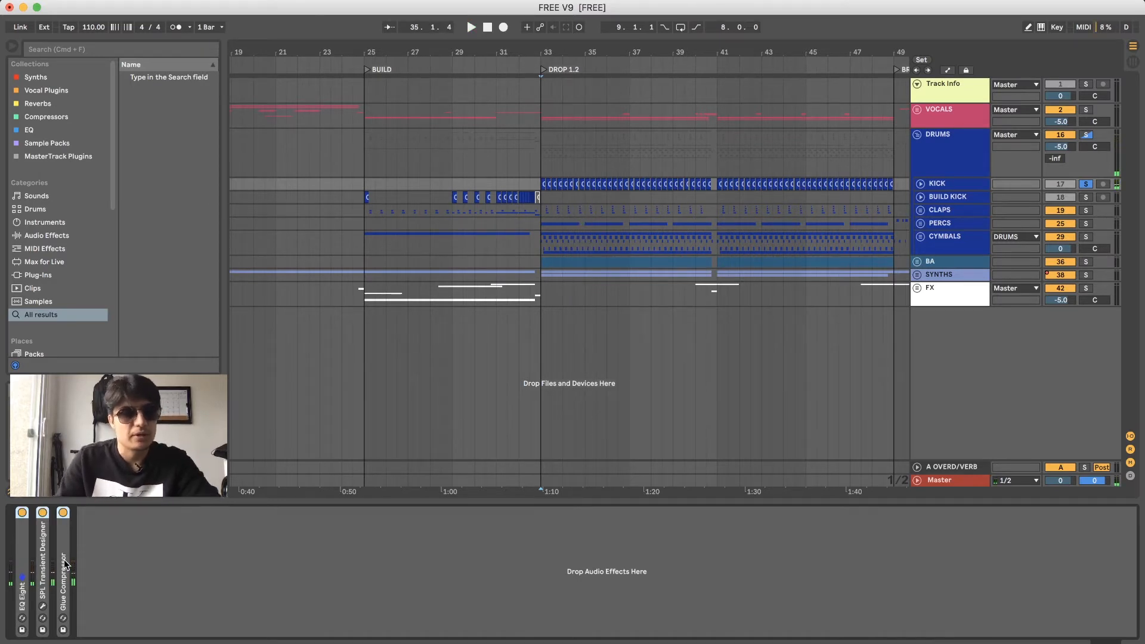
- Expand the EQ Eight device on the KICK track to show its curve
{"action": "double_click", "coordinate": [21, 577]}
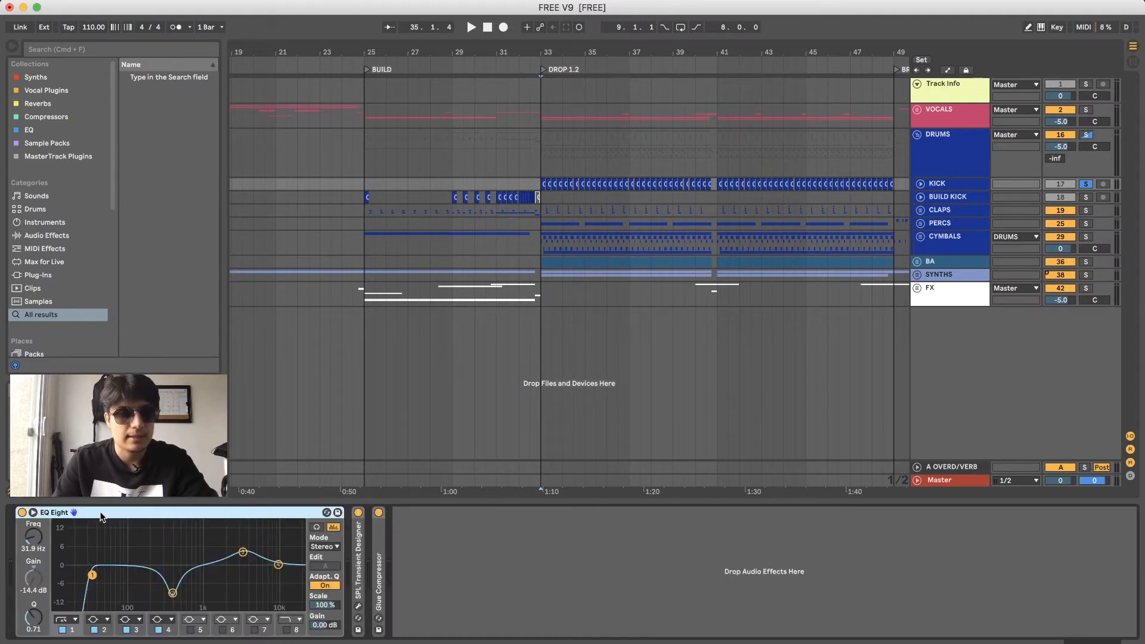
- Inspect the KICK's EQ Eight bands one by one: the low cut, the low-mid dip and the high-mid boost
{"action": "left_click", "coordinate": [361, 536]}
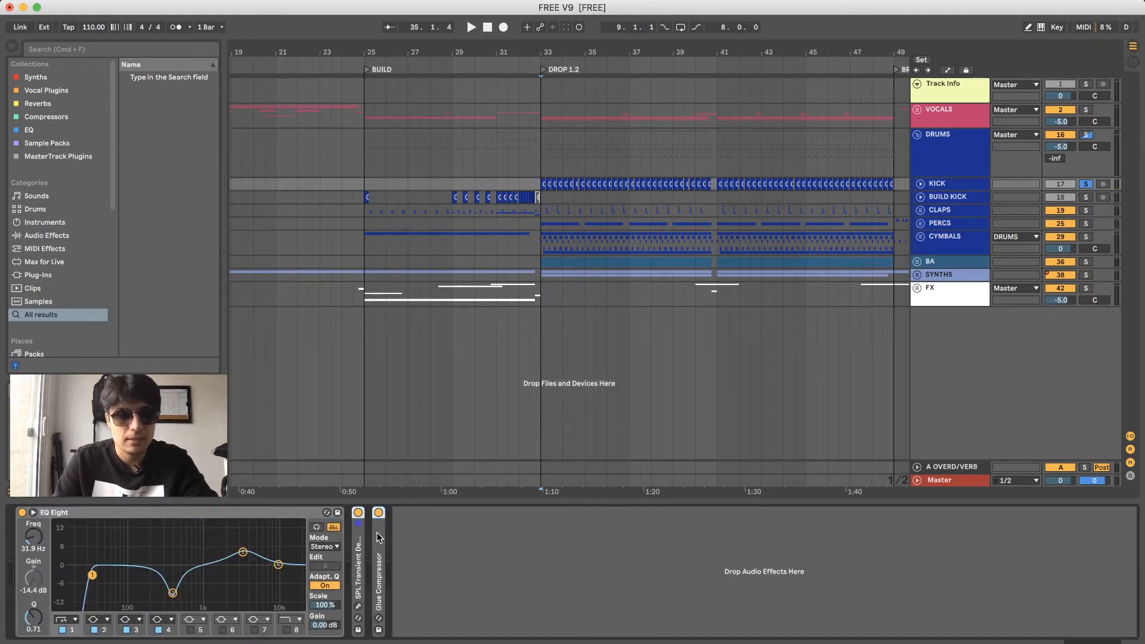
{"action": "left_click", "coordinate": [96, 577]}
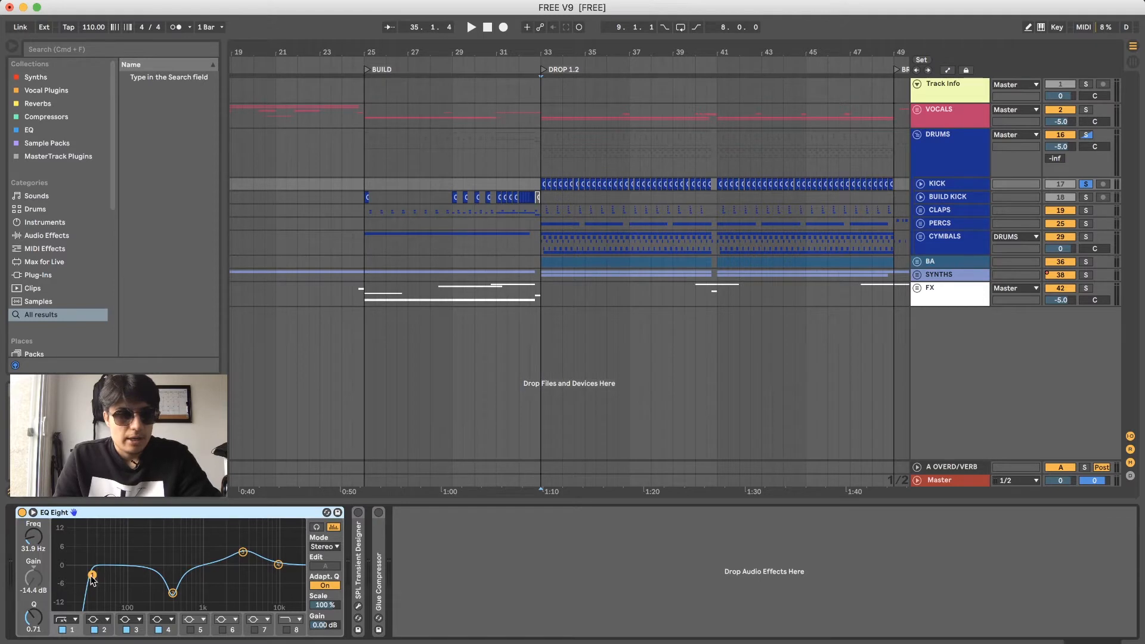
{"action": "left_click", "coordinate": [172, 594]}
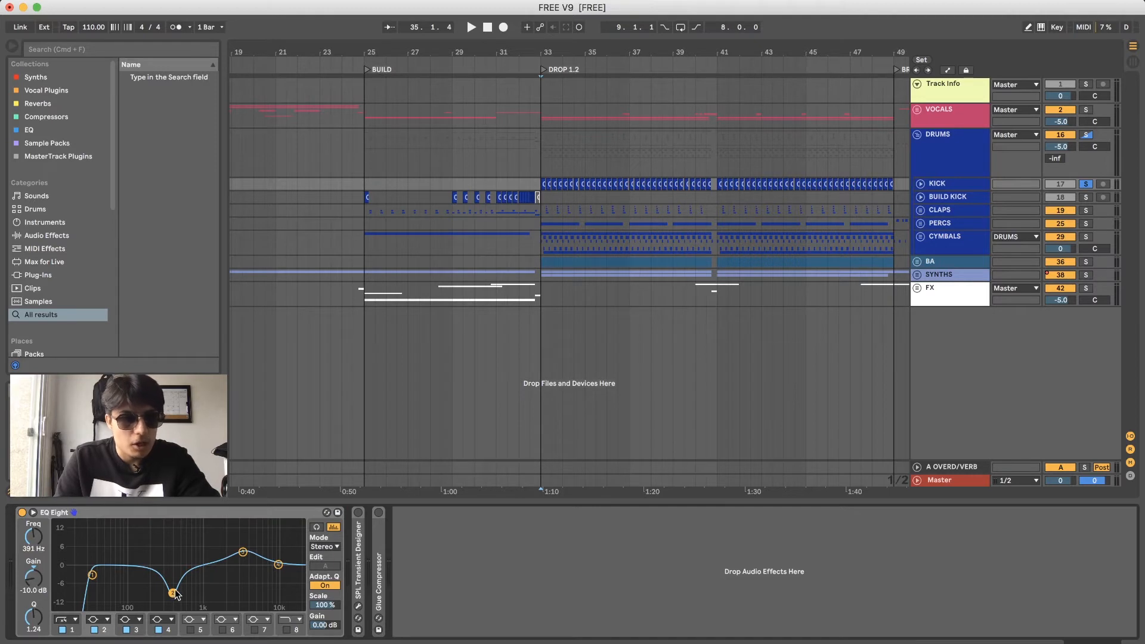
{"action": "left_click", "coordinate": [242, 554]}
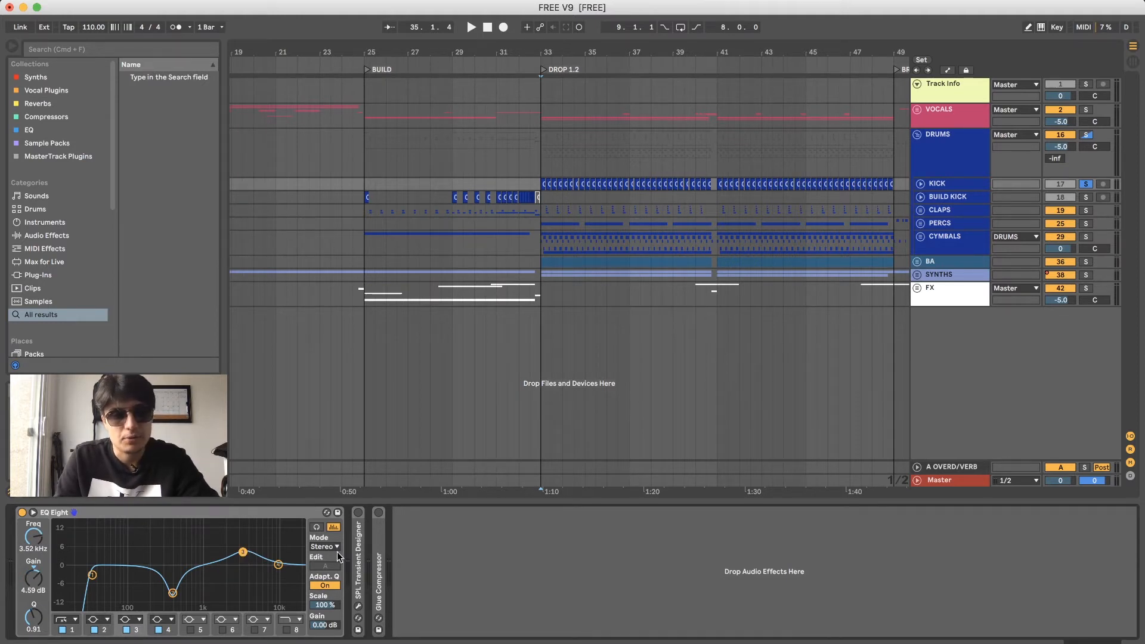
- Open the SPL Transient Designer on the KICK and play from bar 33, bypassing and re-enabling it to compare
{"action": "double_click", "coordinate": [358, 558]}
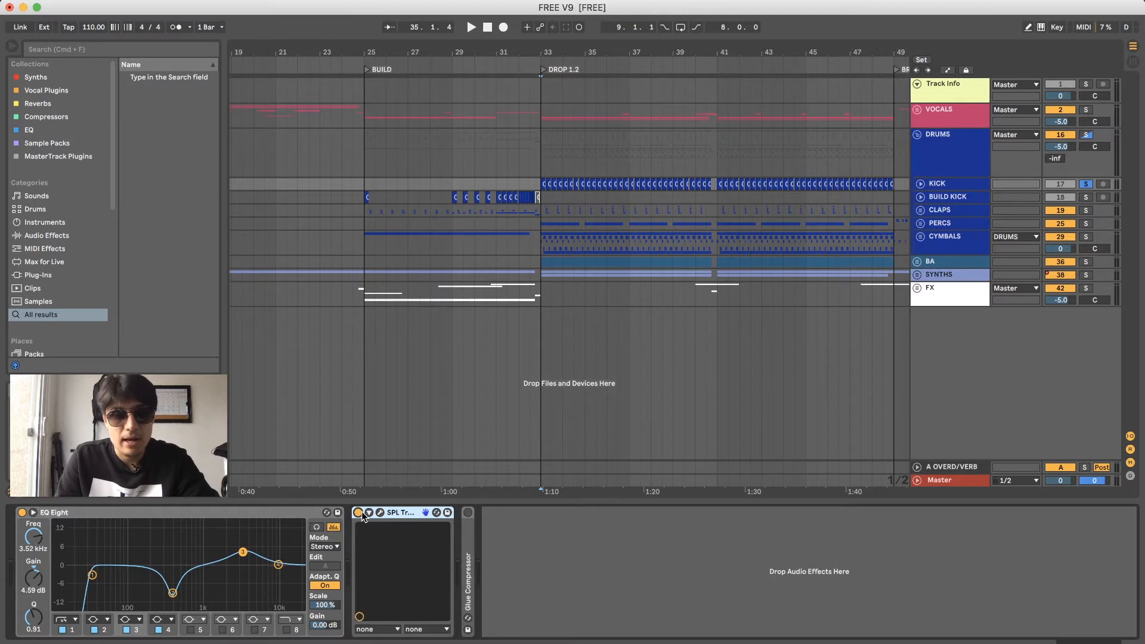
{"action": "left_click", "coordinate": [380, 512]}
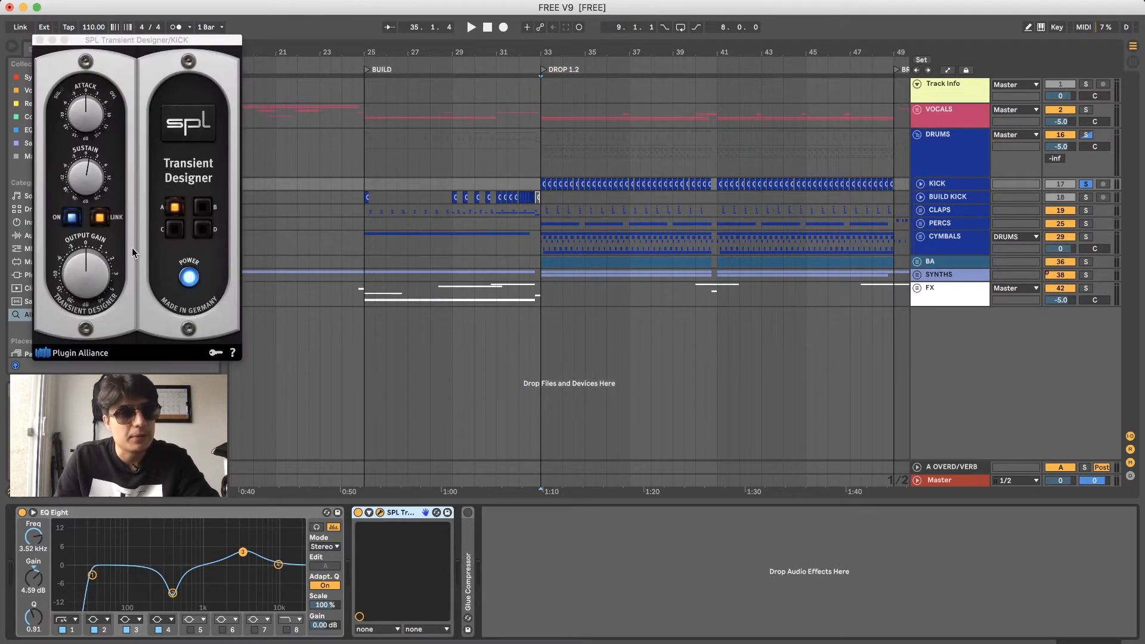
{"action": "key", "text": "space"}
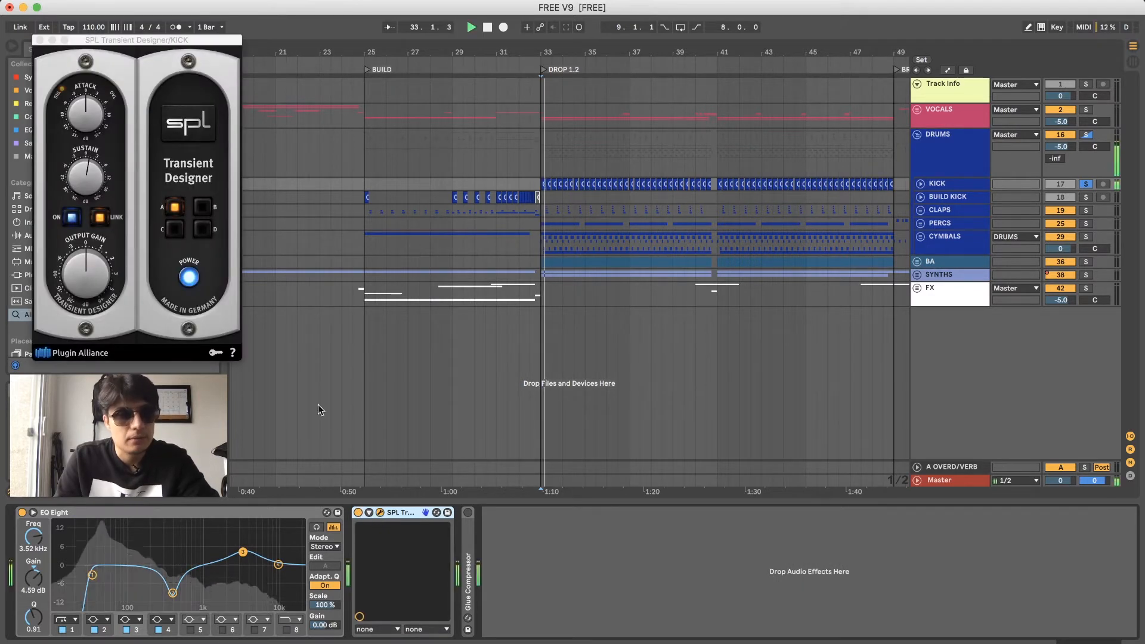
{"action": "left_click", "coordinate": [358, 513]}
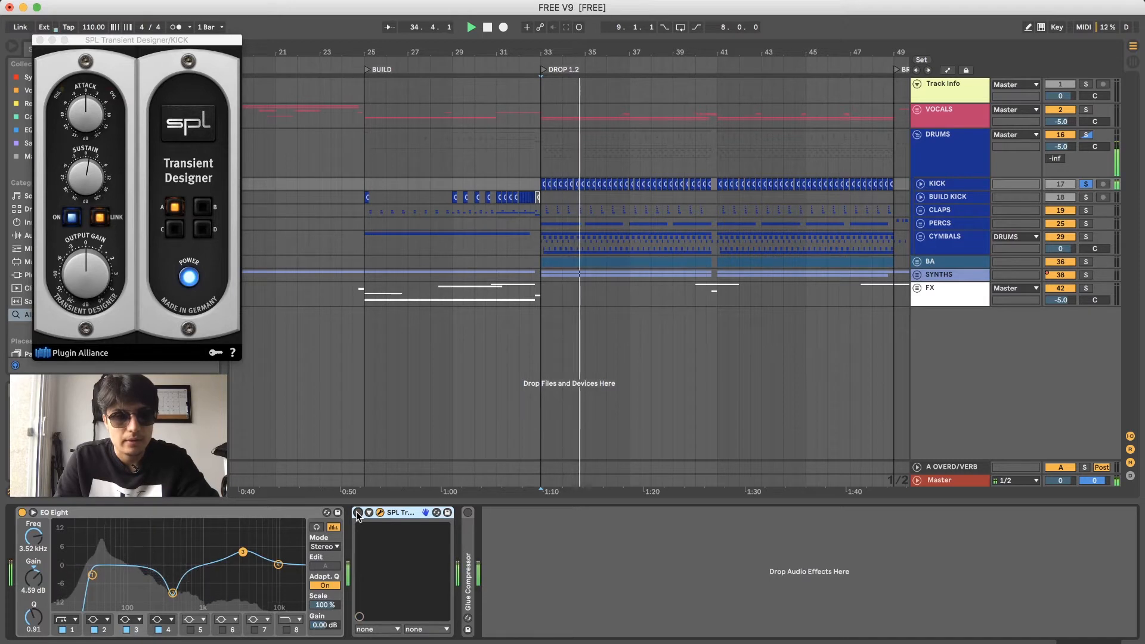
{"action": "left_click", "coordinate": [358, 513]}
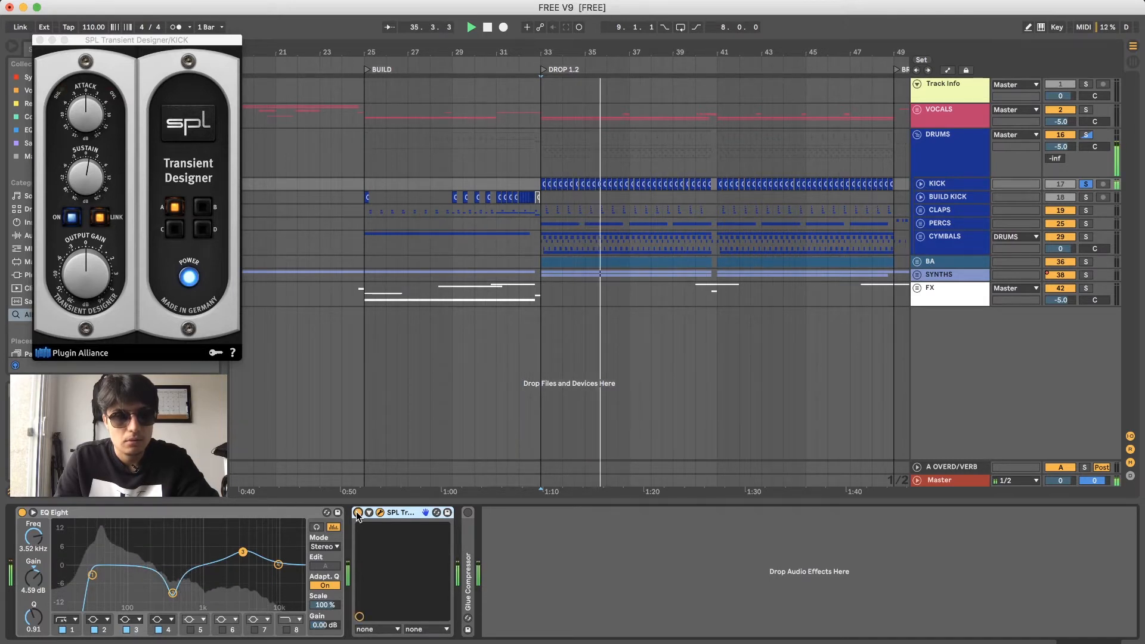
{"action": "key", "text": "space"}
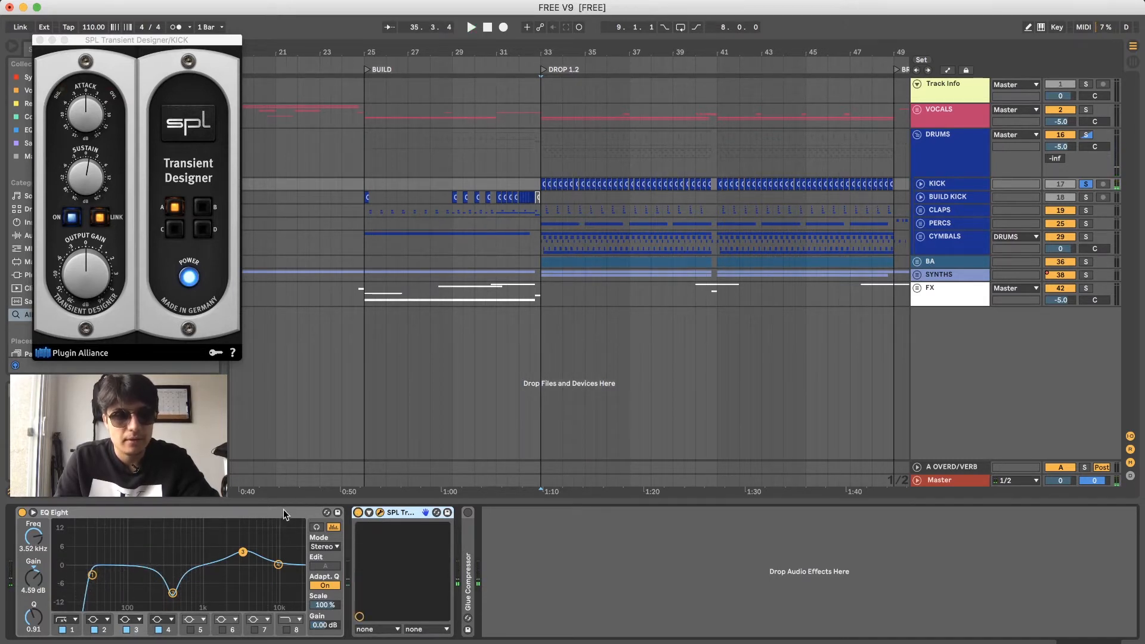
- Fold the EQ Eight and SPL Transient Designer devices and close the SPL plug-in window
{"action": "double_click", "coordinate": [283, 512]}
{"action": "double_click", "coordinate": [95, 514]}
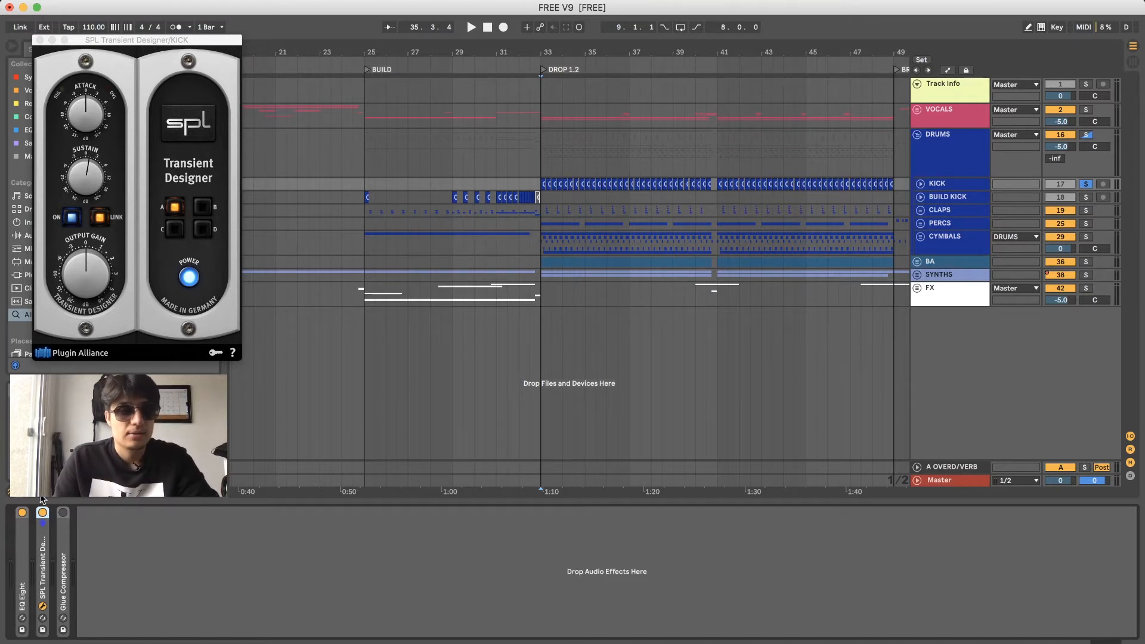
{"action": "left_click", "coordinate": [39, 40]}
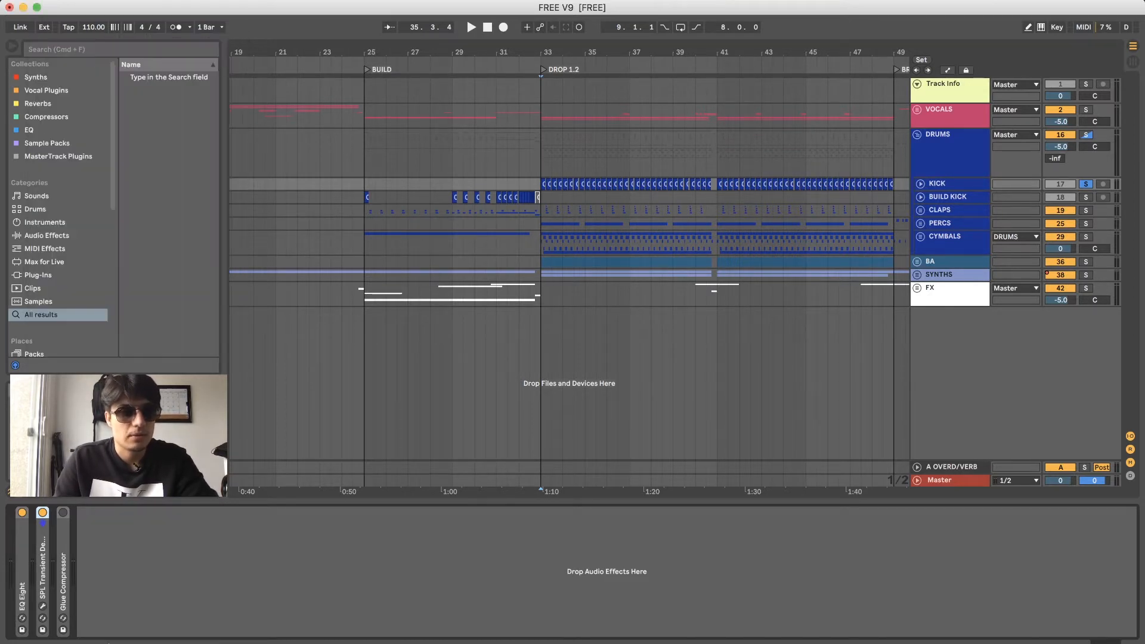
- Expand the Glue Compressor, switch it on while playing the KICK from bar 33, and fold the device again
{"action": "double_click", "coordinate": [65, 594]}
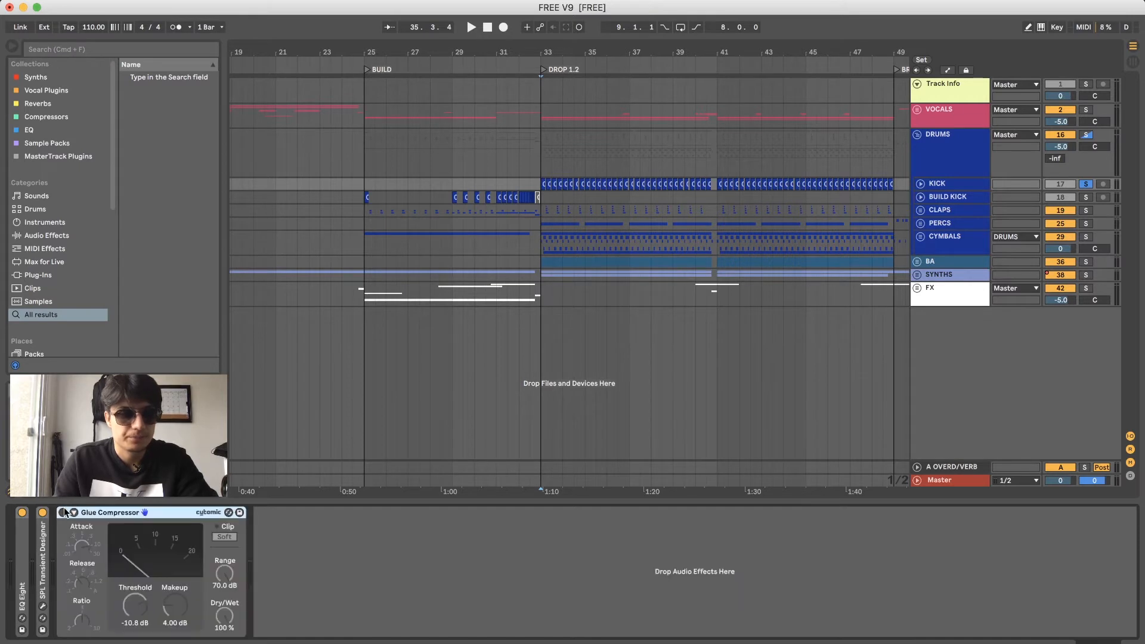
{"action": "key", "text": "space"}
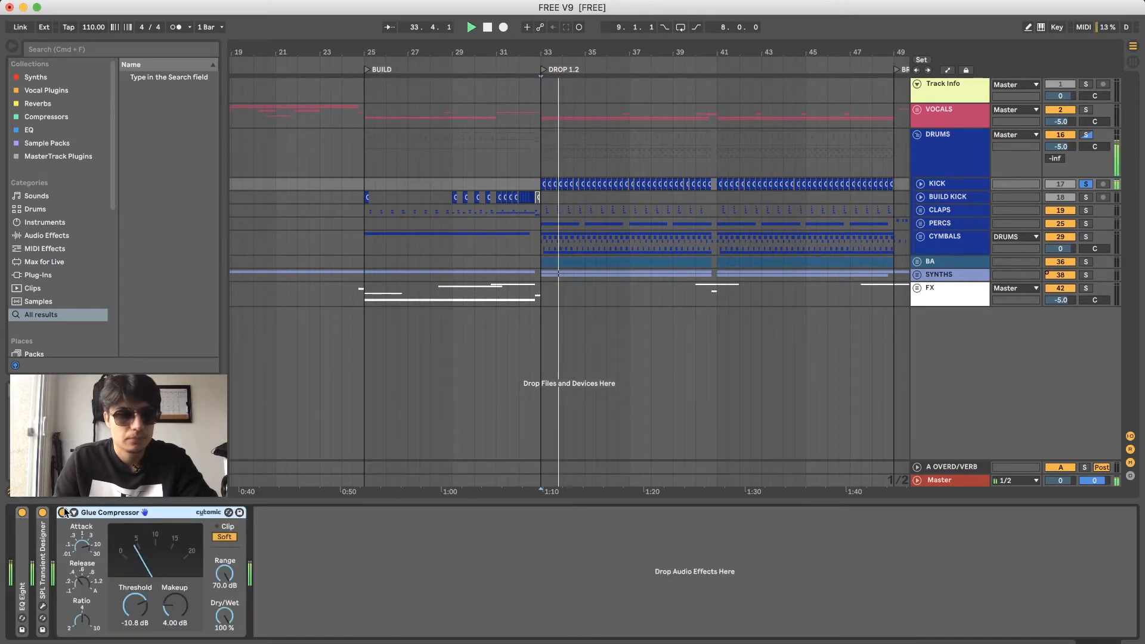
{"action": "key", "text": "space"}
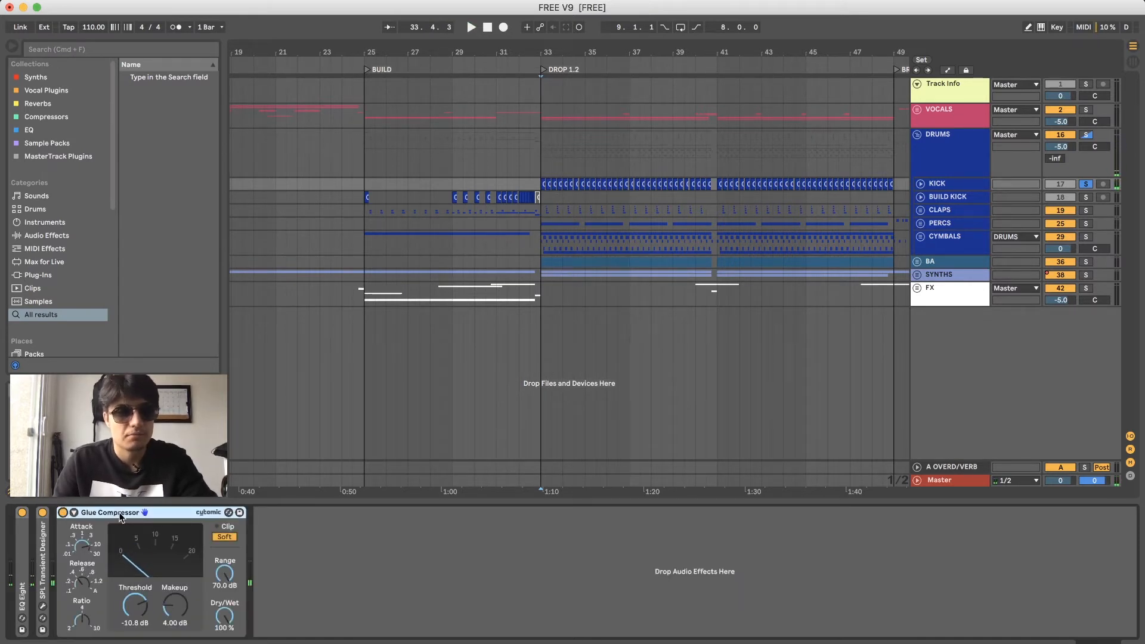
{"action": "double_click", "coordinate": [119, 516]}
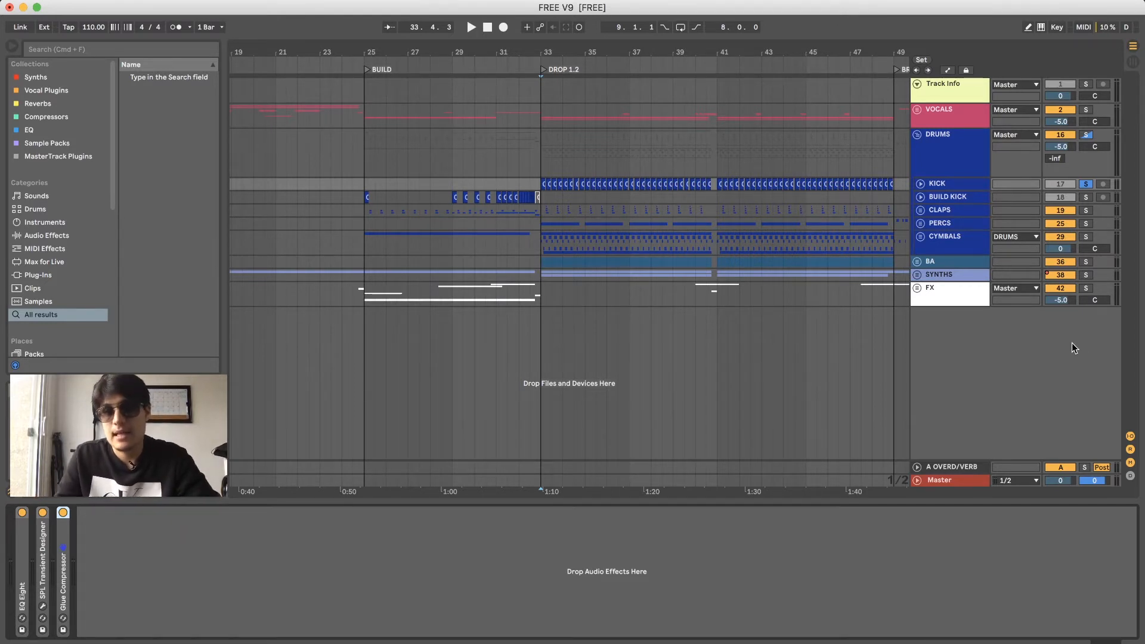
- Audition the CLAPS group in solo from bar 33 and unfold it to show its individual tracks
{"action": "scroll", "coordinate": [734, 56], "scroll_direction": "up", "scroll_amount": 3}
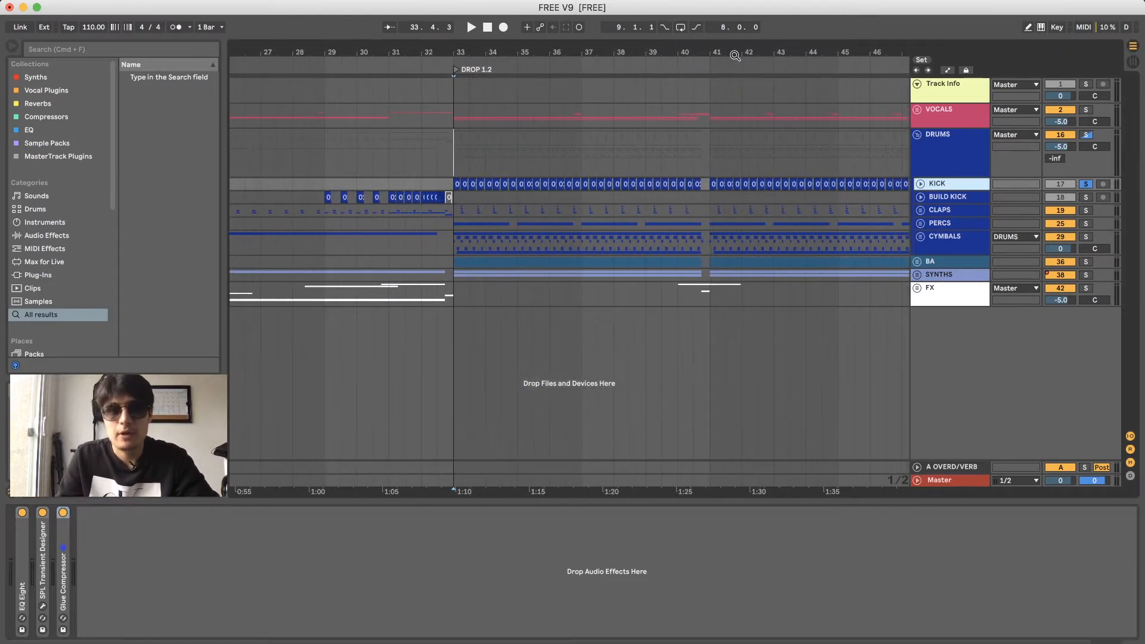
{"action": "scroll", "coordinate": [551, 187], "scroll_direction": "right", "scroll_amount": 1}
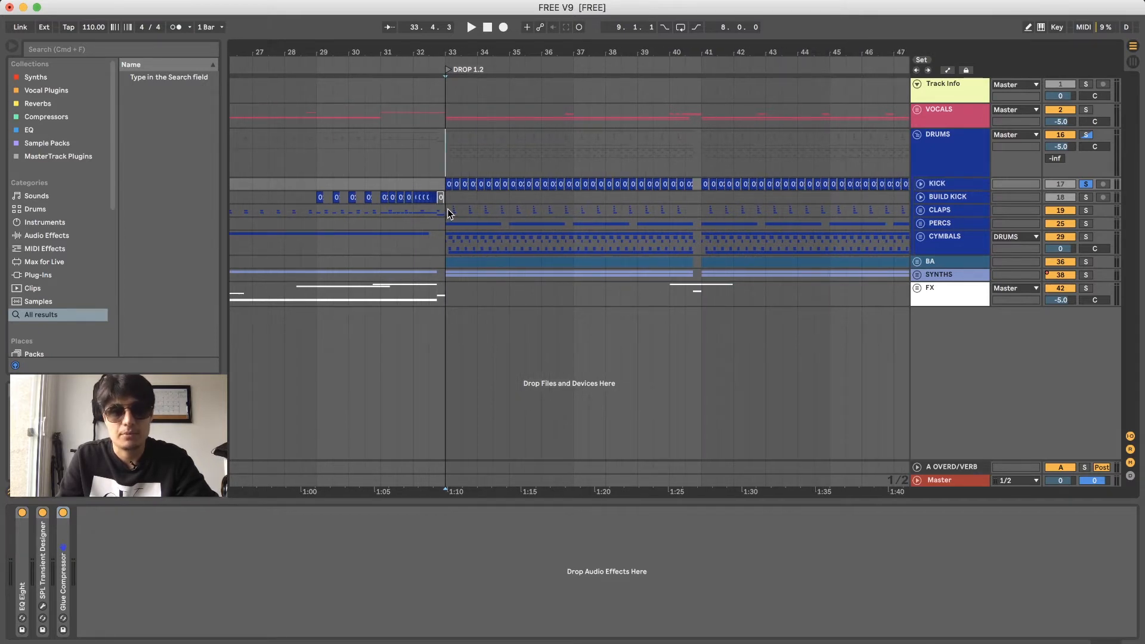
{"action": "left_click", "coordinate": [448, 211]}
{"action": "left_click", "coordinate": [1086, 211]}
{"action": "key", "text": "space"}
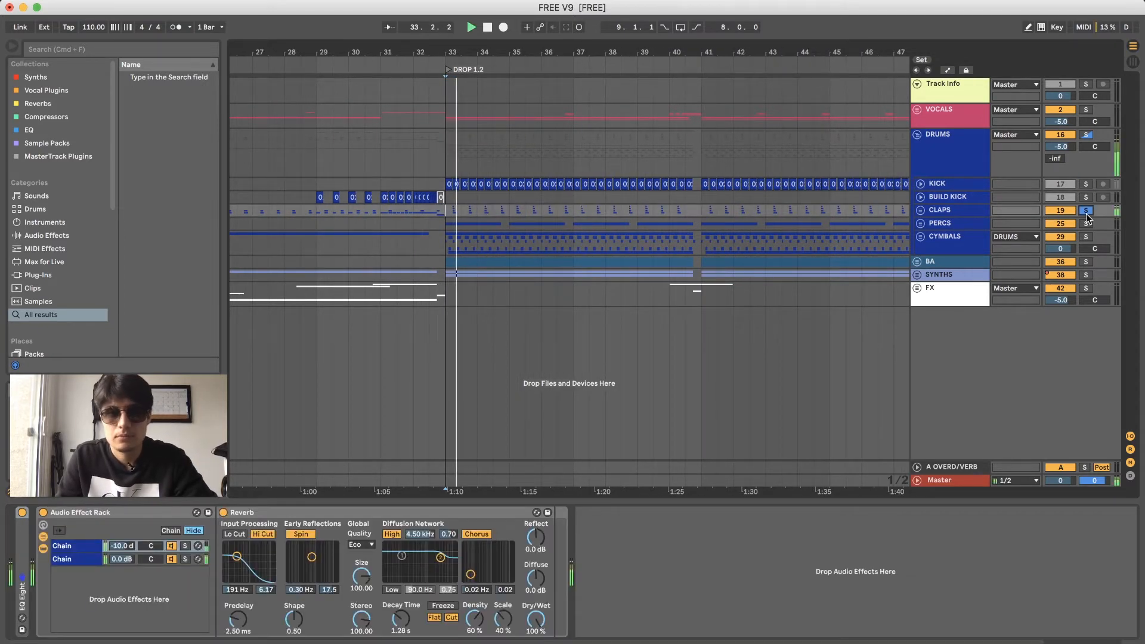
{"action": "left_click", "coordinate": [920, 211]}
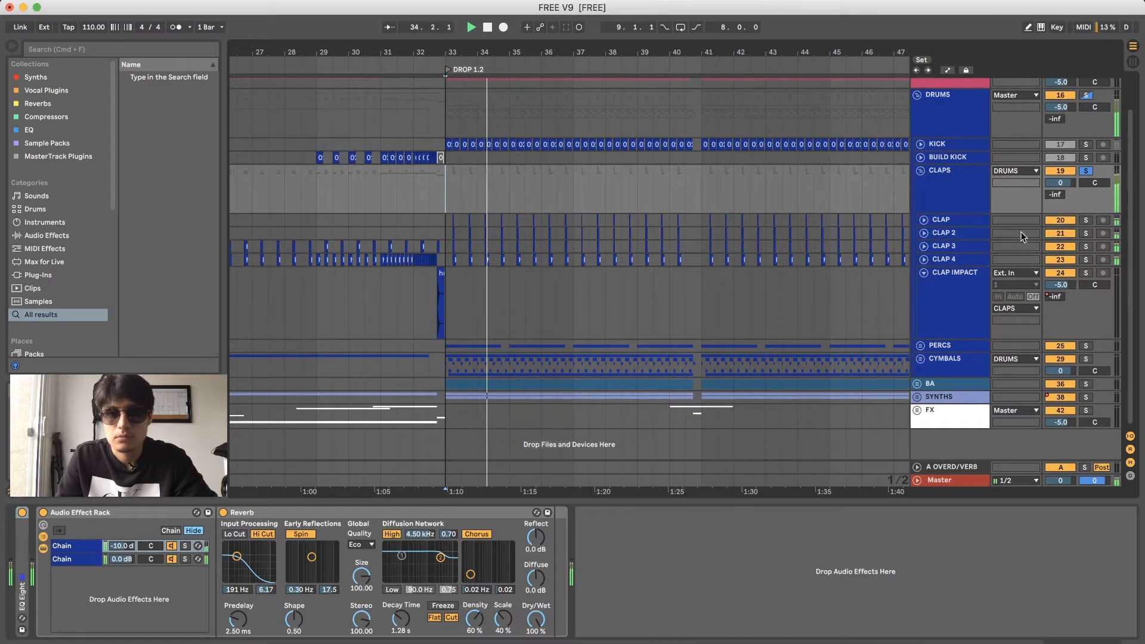
{"action": "key", "text": "space"}
- Audition the CLAP and CLAP 2 tracks in solo, one after the other, from bar 33
{"action": "left_click", "coordinate": [965, 220]}
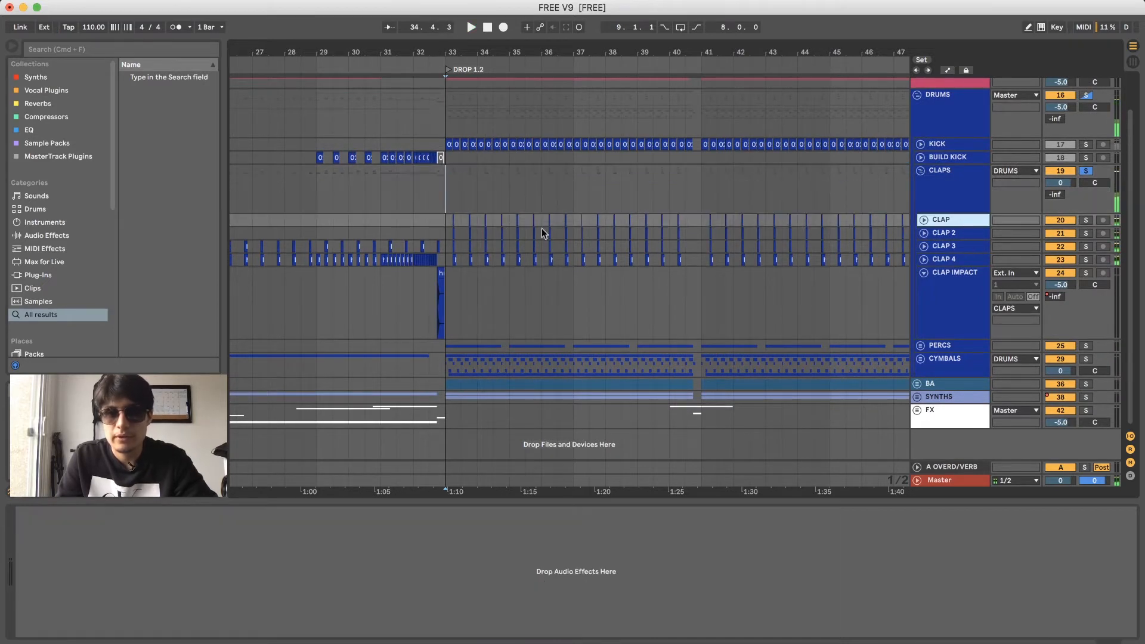
{"action": "left_click", "coordinate": [1085, 220]}
{"action": "key", "text": "space"}
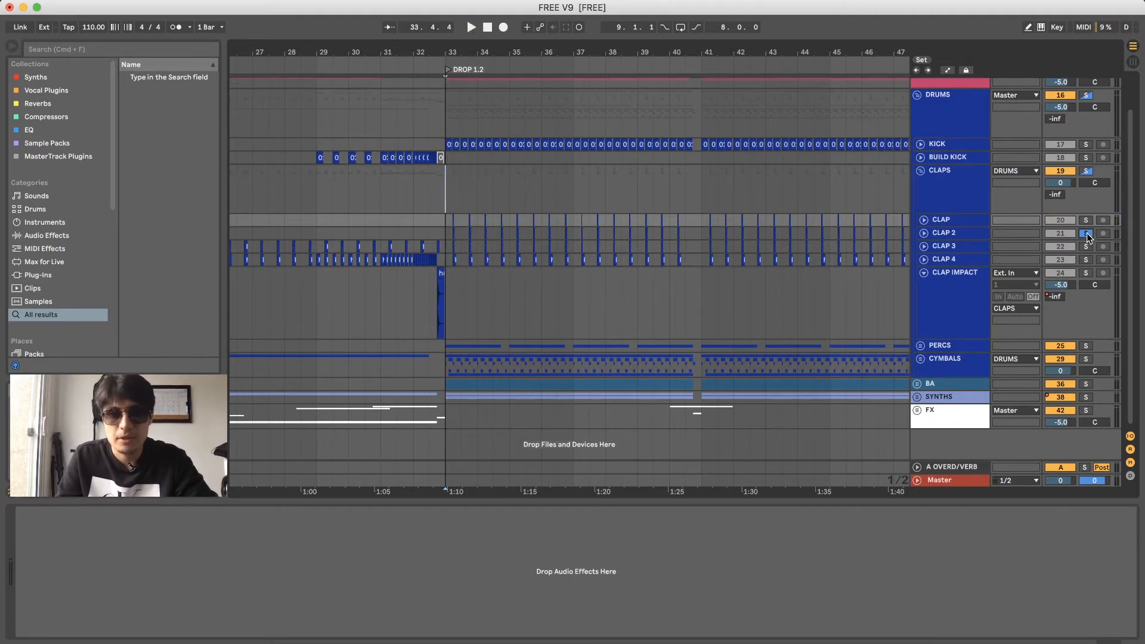
{"action": "key", "text": "space"}
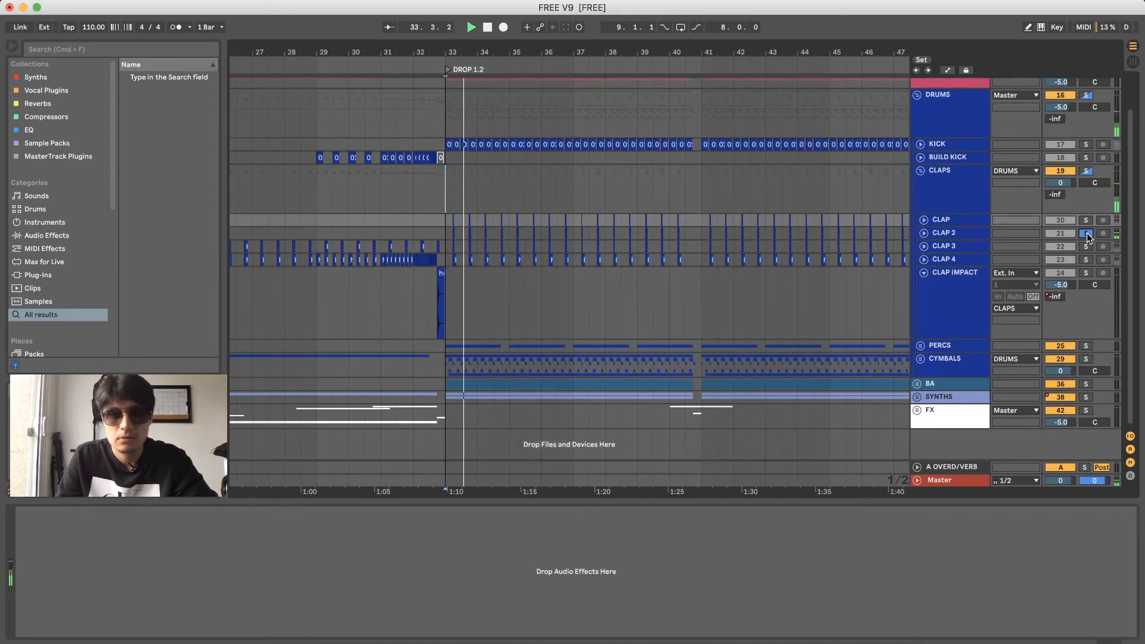
{"action": "key", "text": "space"}
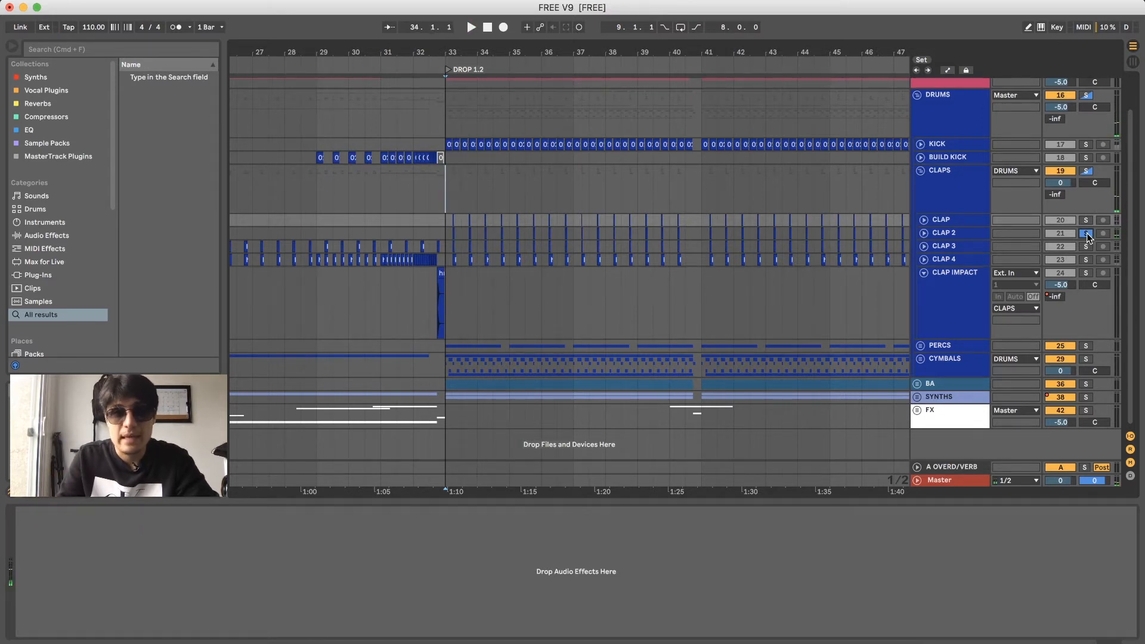
- Audition the CLAP 3 and CLAP 4 tracks in solo, one after the other, from bar 33
{"action": "left_click", "coordinate": [1085, 246]}
{"action": "key", "text": "space"}
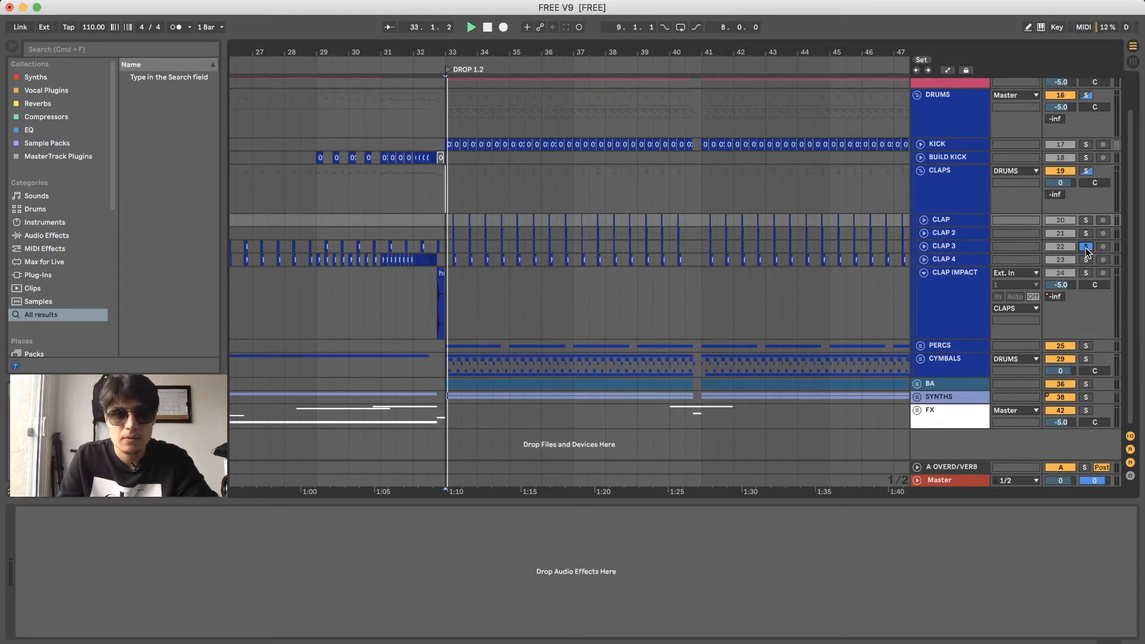
{"action": "key", "text": "space"}
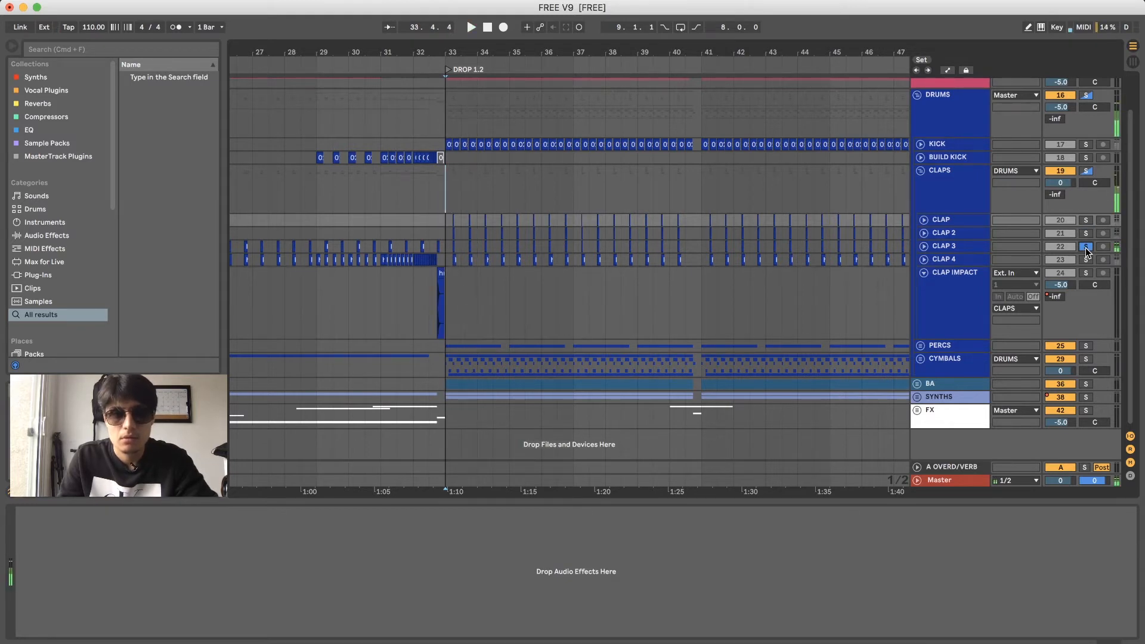
{"action": "left_click", "coordinate": [1086, 259]}
{"action": "key", "text": "space"}
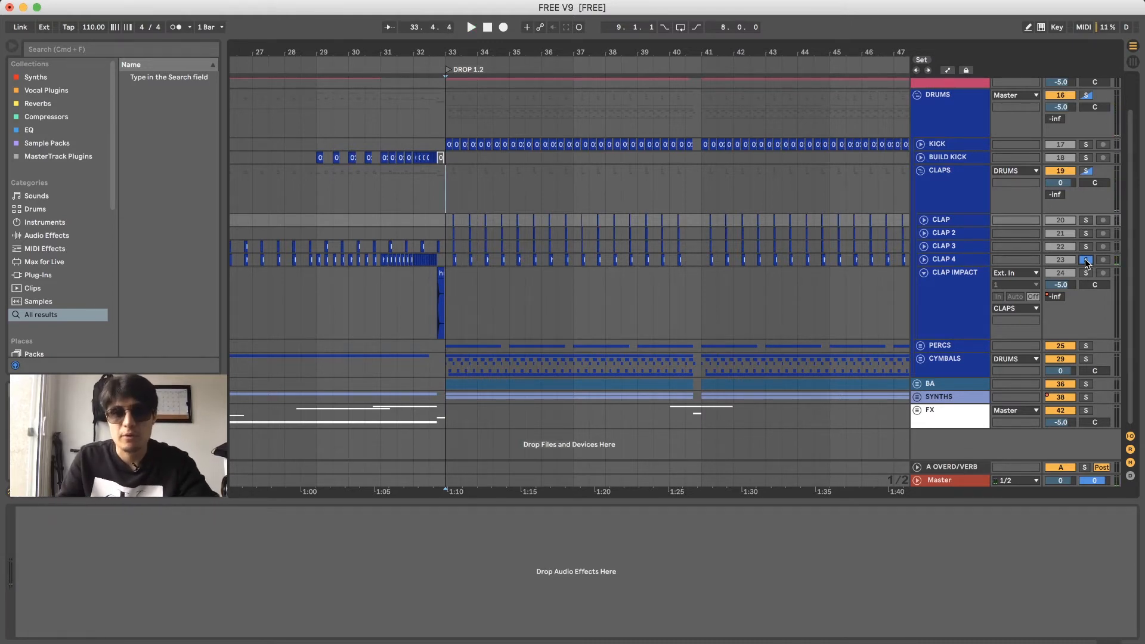
- Show the settings of the Reverb on the CLAP 4 track and fold the device again
{"action": "left_click", "coordinate": [972, 259]}
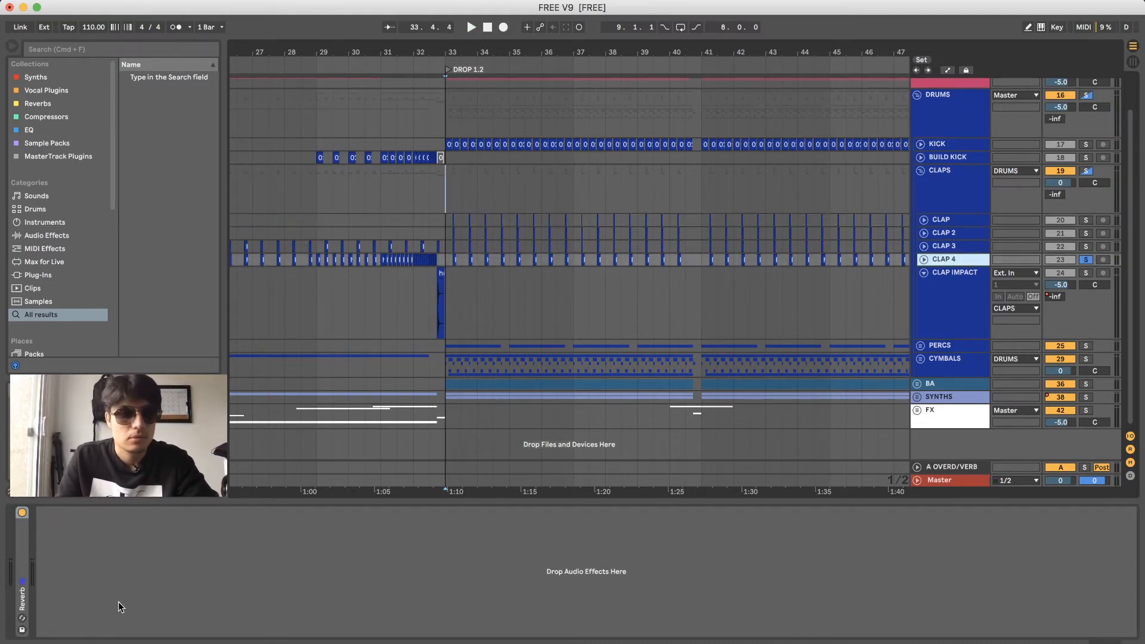
{"action": "double_click", "coordinate": [24, 539]}
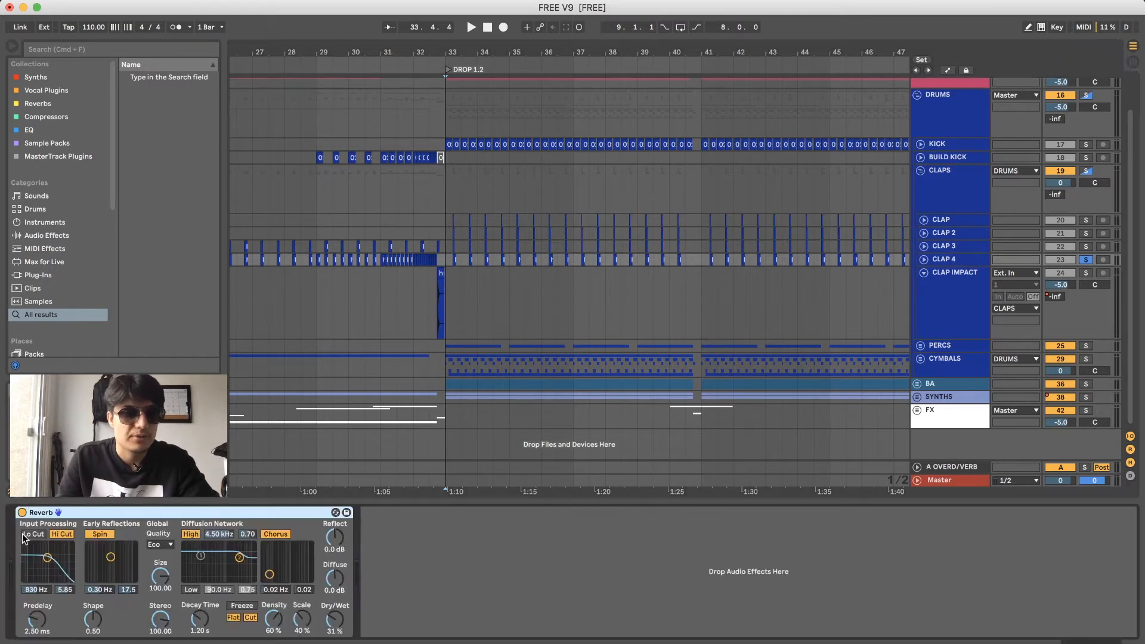
{"action": "double_click", "coordinate": [149, 513]}
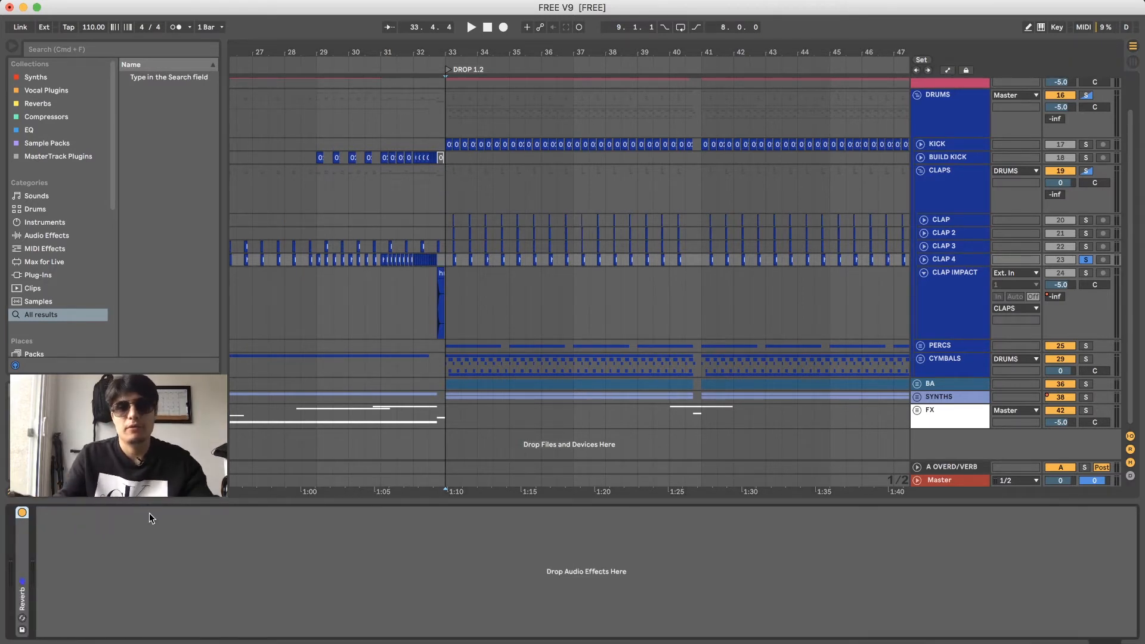
- Fold the CLAPS group and audition the PERCS group in solo from bar 33
{"action": "left_click", "coordinate": [920, 170]}
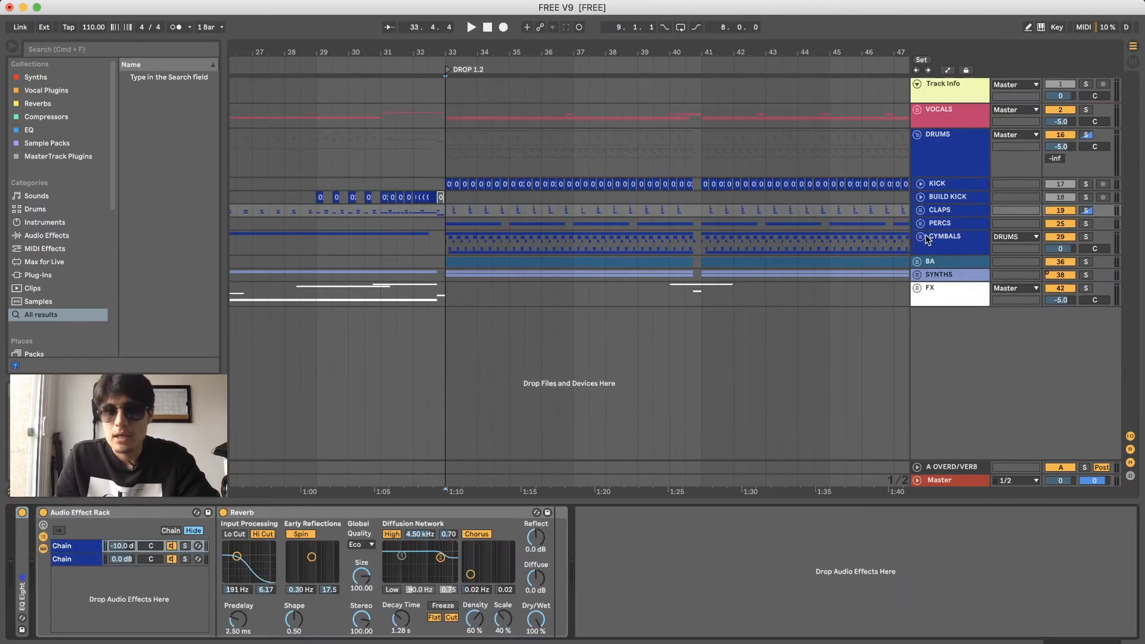
{"action": "left_click", "coordinate": [1088, 224]}
{"action": "key", "text": "space"}
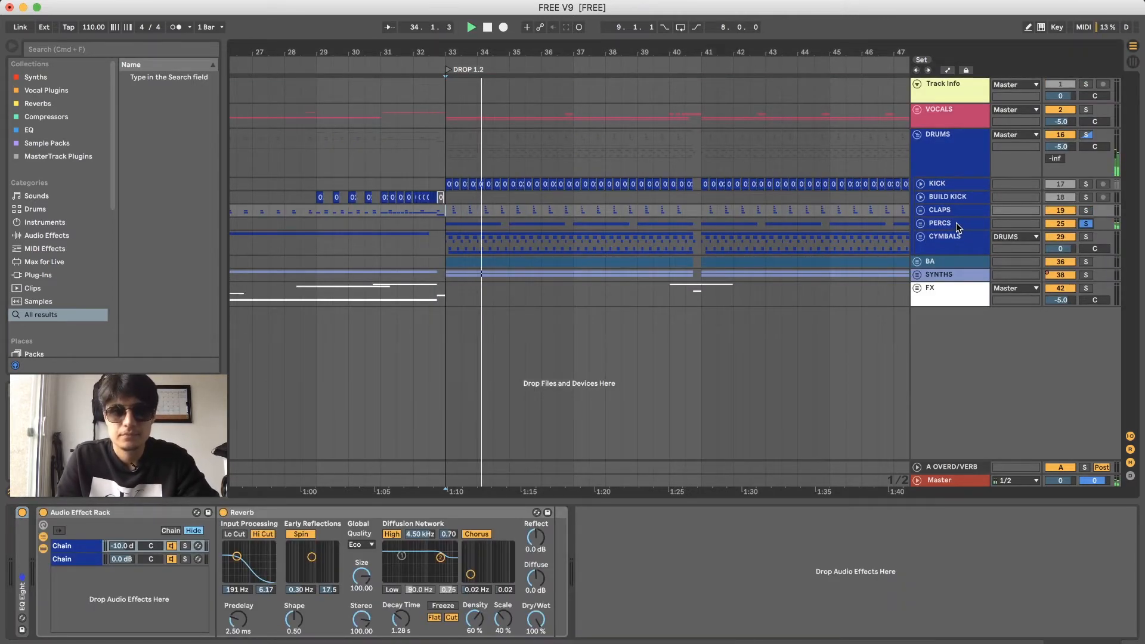
{"action": "key", "text": "space"}
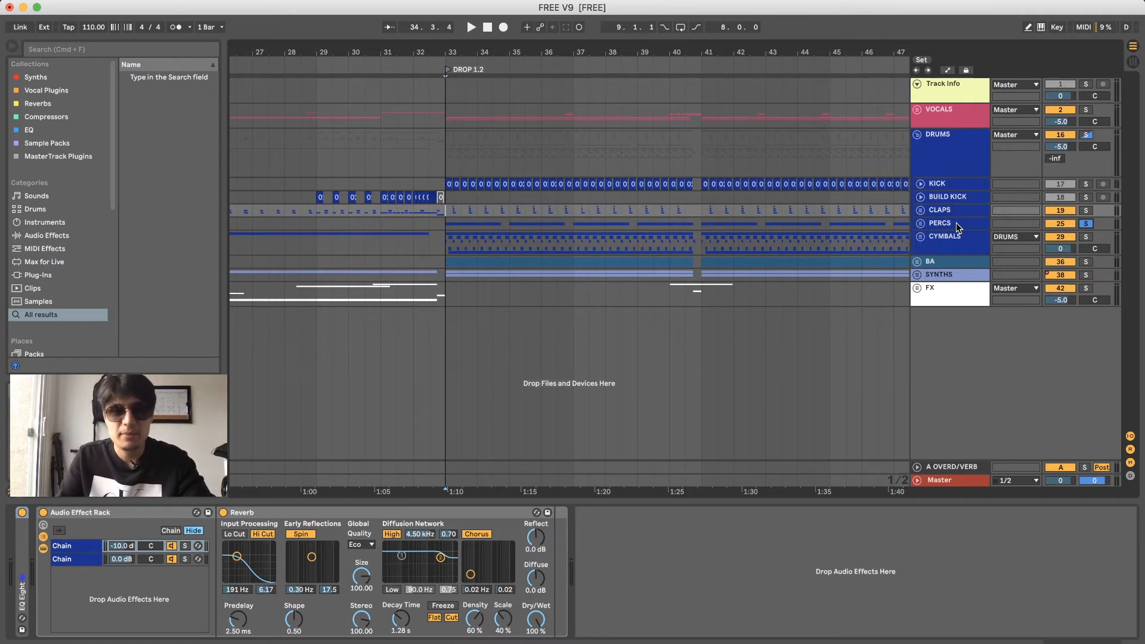
- Unfold the PERCS group, audition the PERC 2 track in solo from bar 33, and fold the group again
{"action": "left_click", "coordinate": [920, 223]}
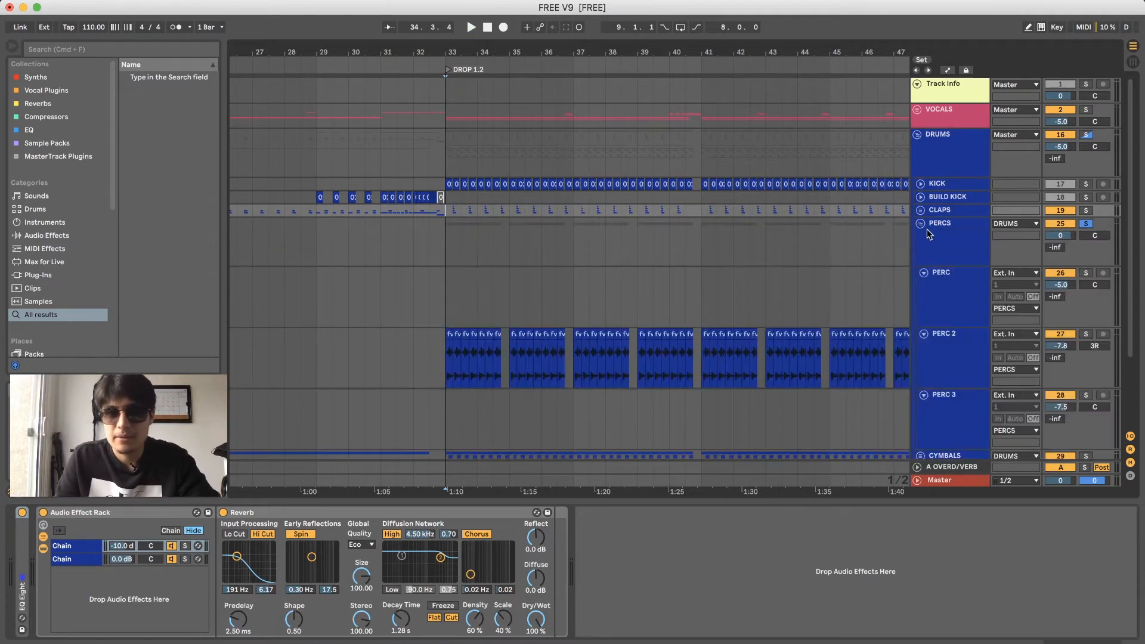
{"action": "left_click", "coordinate": [946, 335]}
{"action": "left_click", "coordinate": [1086, 334]}
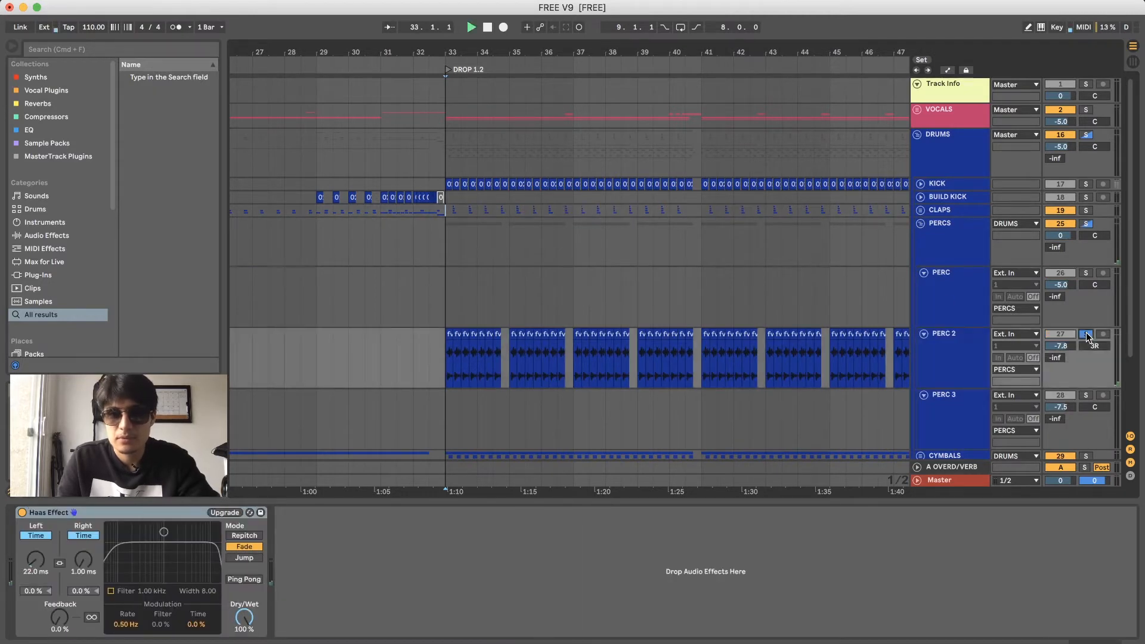
{"action": "key", "text": "space"}
{"action": "scroll", "coordinate": [1086, 332], "scroll_direction": "down", "scroll_amount": 3}
{"action": "key", "text": "space"}
{"action": "left_click", "coordinate": [920, 154]}
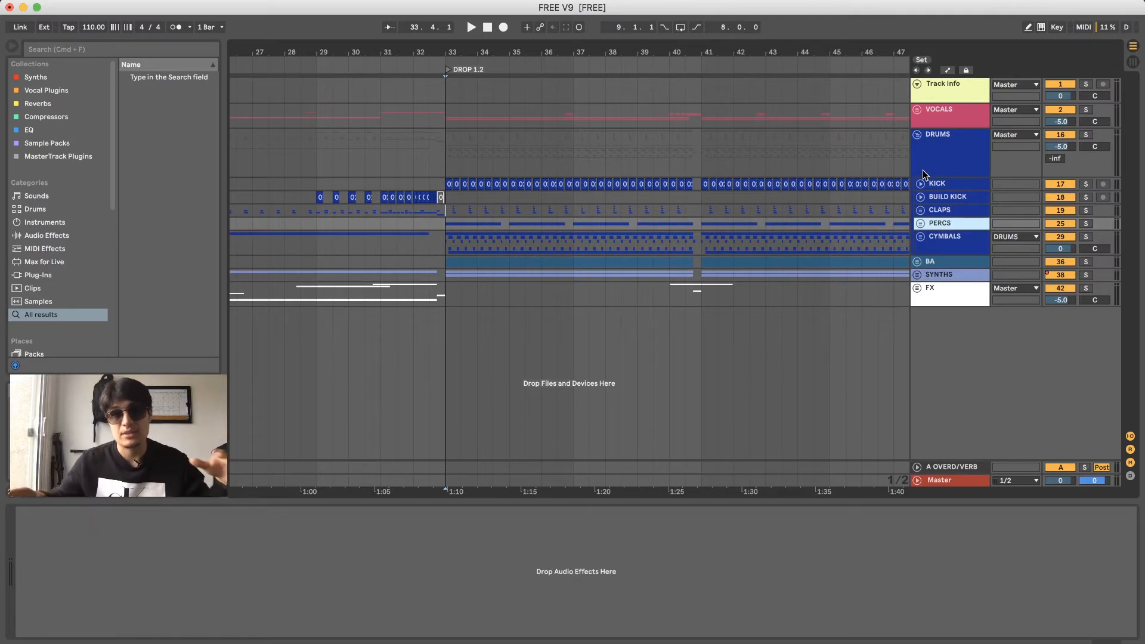
- Audition the CYMBALS group in solo from bar 33 and unfold it to show its hi-hat tracks
{"action": "left_click", "coordinate": [936, 240]}
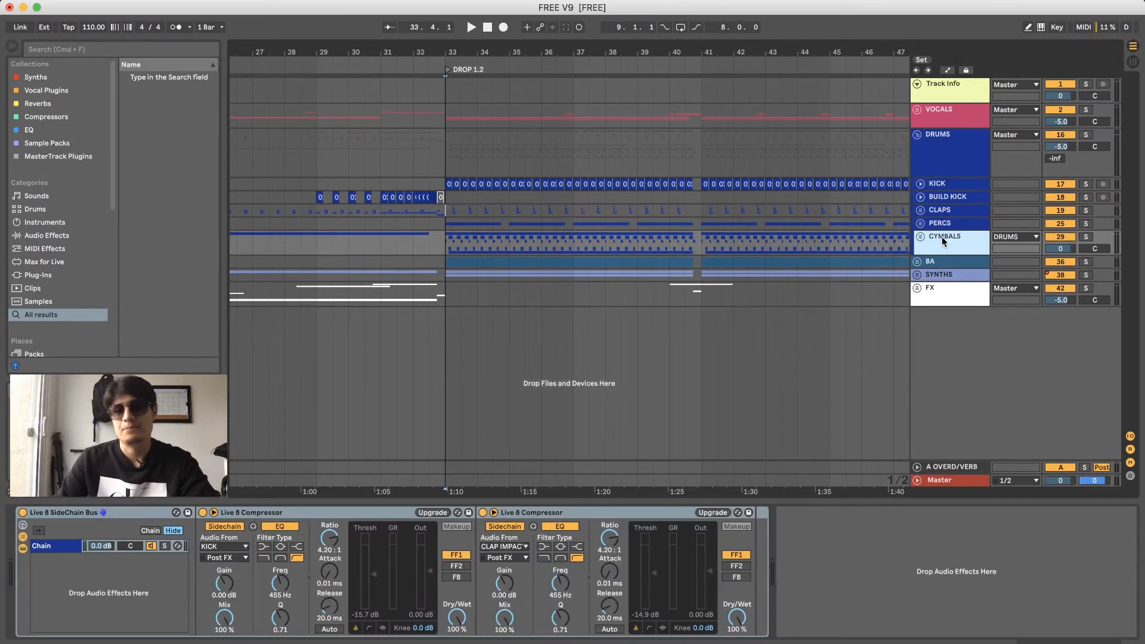
{"action": "left_click", "coordinate": [1086, 236]}
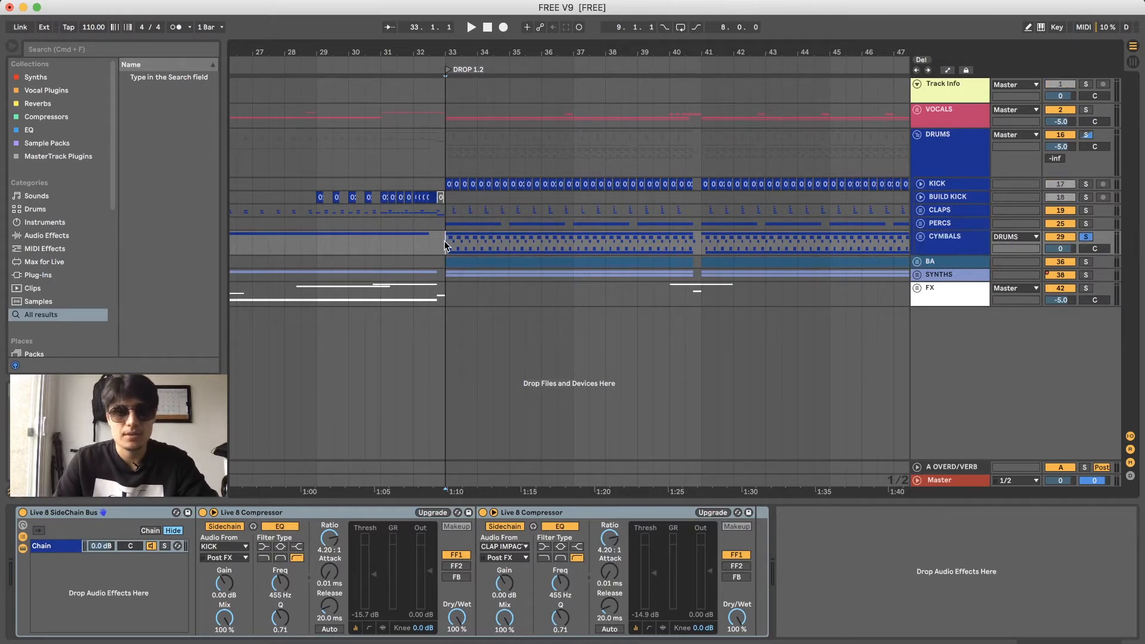
{"action": "key", "text": "space"}
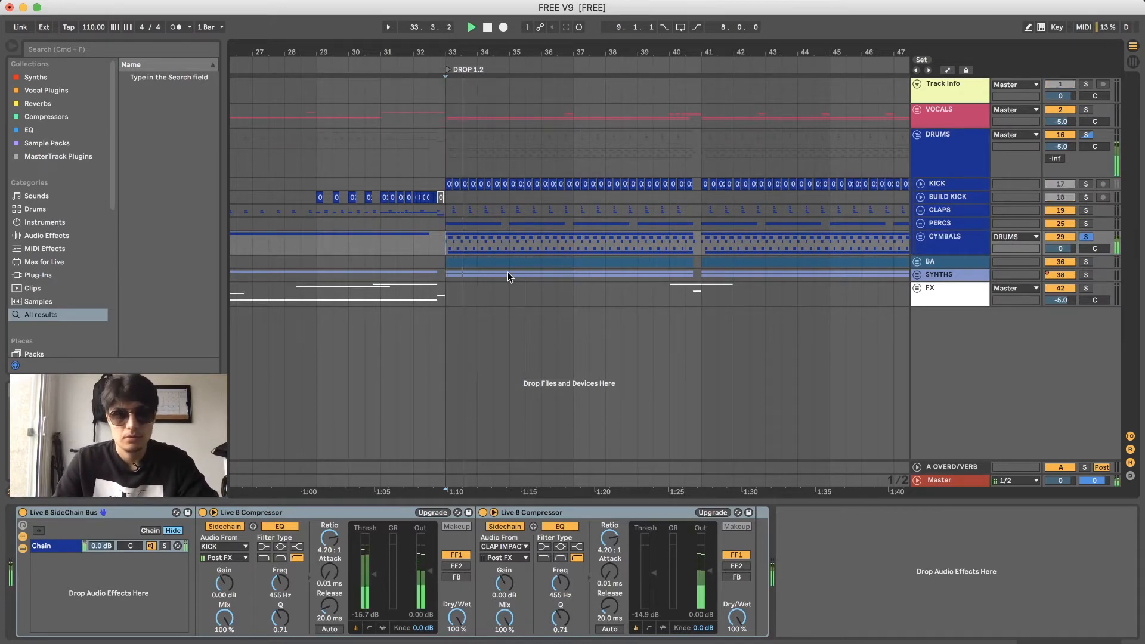
{"action": "left_click", "coordinate": [920, 237]}
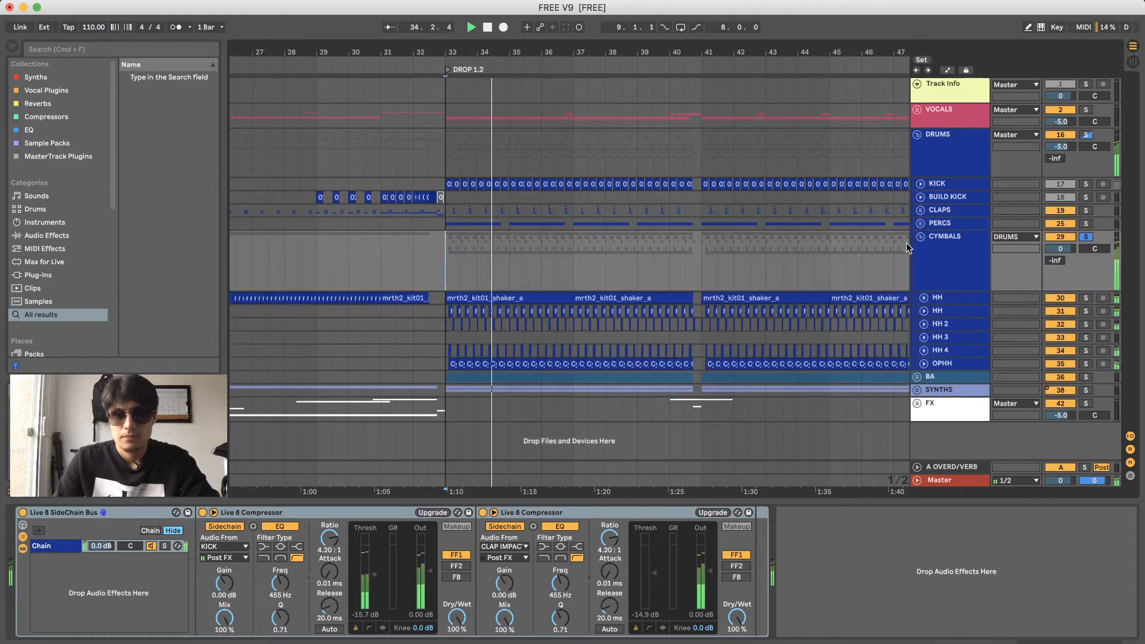
- Audition both HH tracks, HH 2, HH 4 and OPHH in solo one after the other, checking the effects on the first HH and HH 2
{"action": "left_click", "coordinate": [966, 292]}
{"action": "left_click", "coordinate": [1086, 297]}
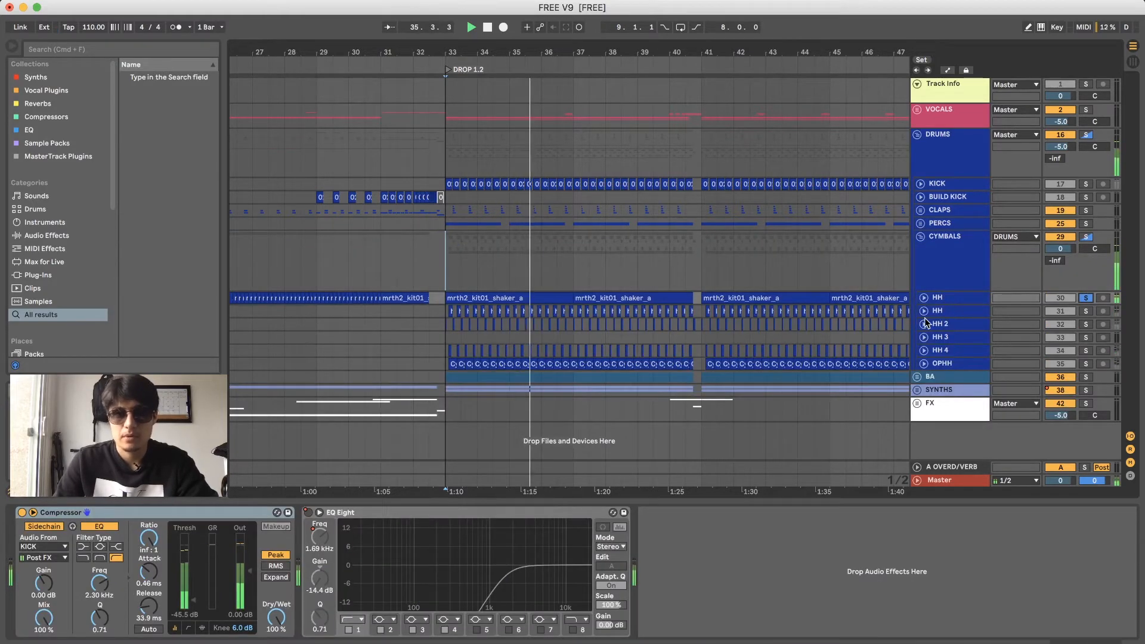
{"action": "left_click", "coordinate": [1086, 311]}
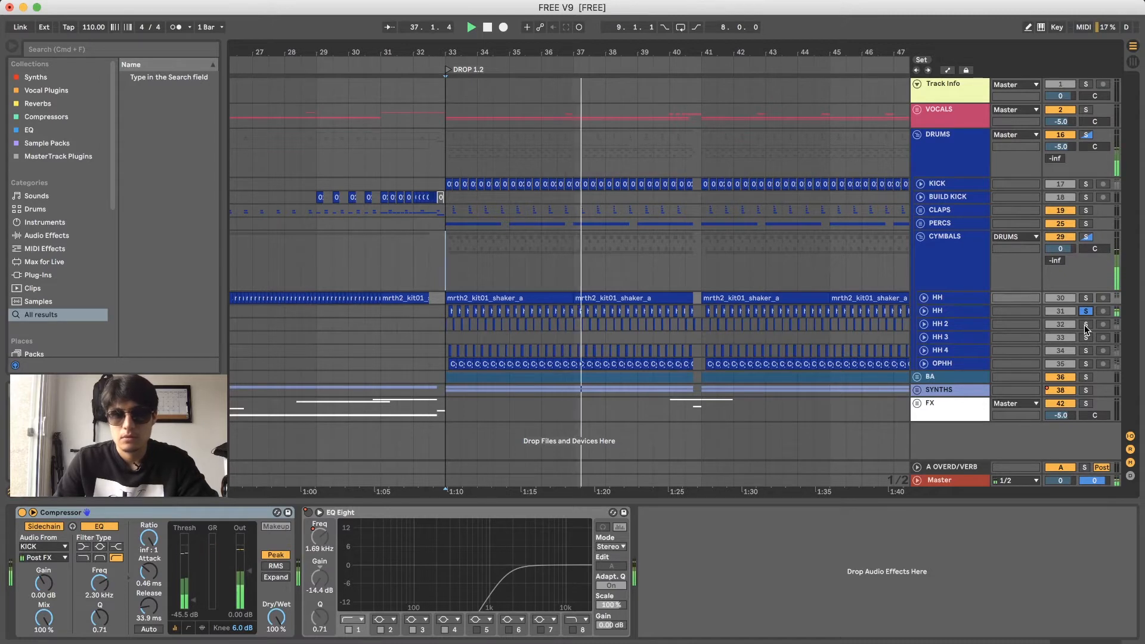
{"action": "left_click", "coordinate": [1086, 325]}
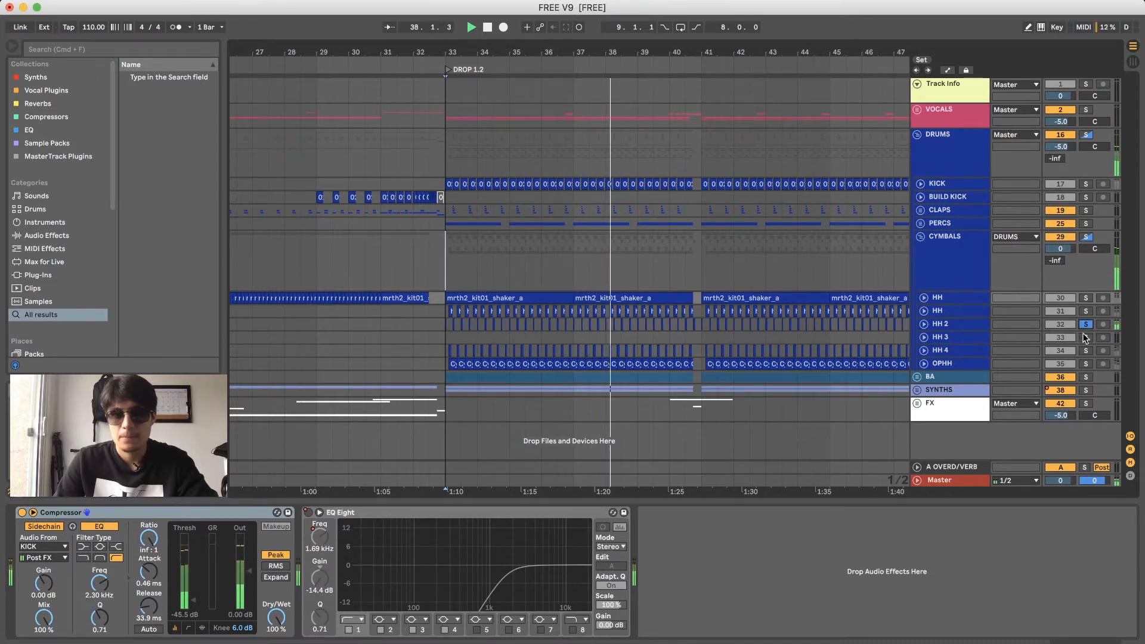
{"action": "left_click", "coordinate": [963, 324]}
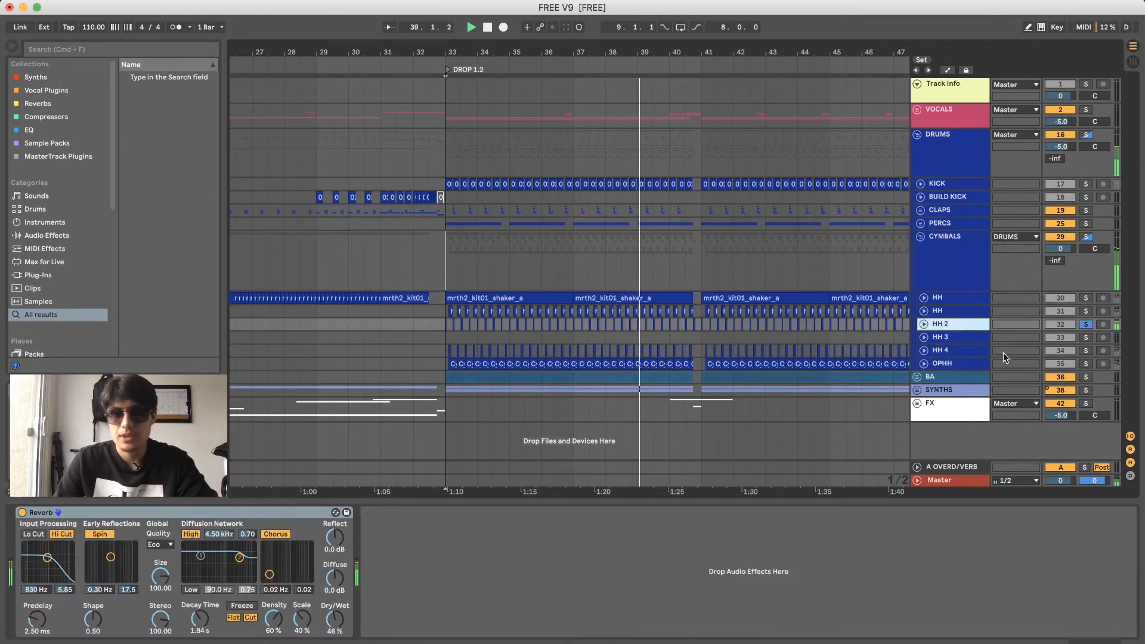
{"action": "left_click", "coordinate": [1086, 351]}
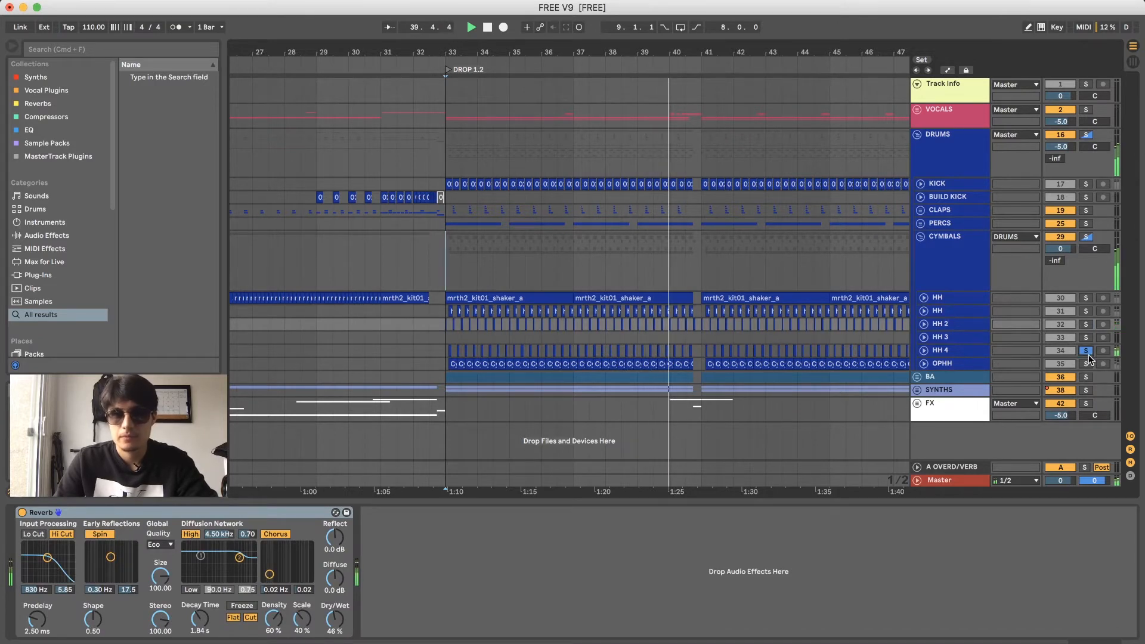
{"action": "left_click", "coordinate": [1087, 362]}
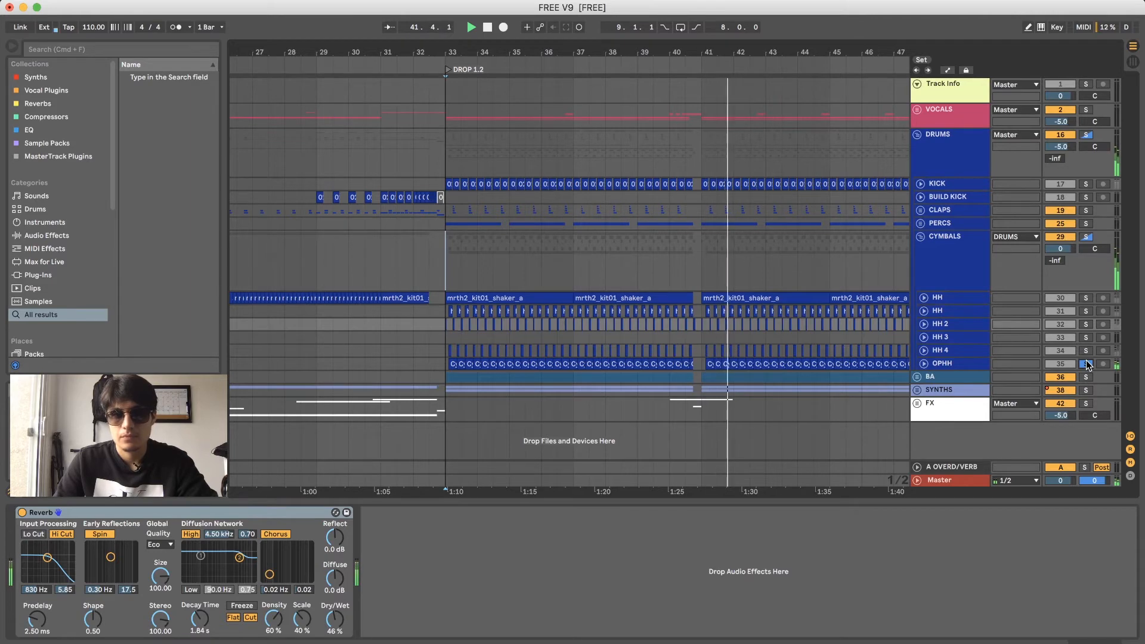
- Fold the DRUMS group and show the Hip-Hop Sub Bass instrument on the SUB track of the BA group
{"action": "left_click", "coordinate": [943, 157]}
{"action": "left_click", "coordinate": [922, 172]}
{"action": "left_click", "coordinate": [979, 224]}
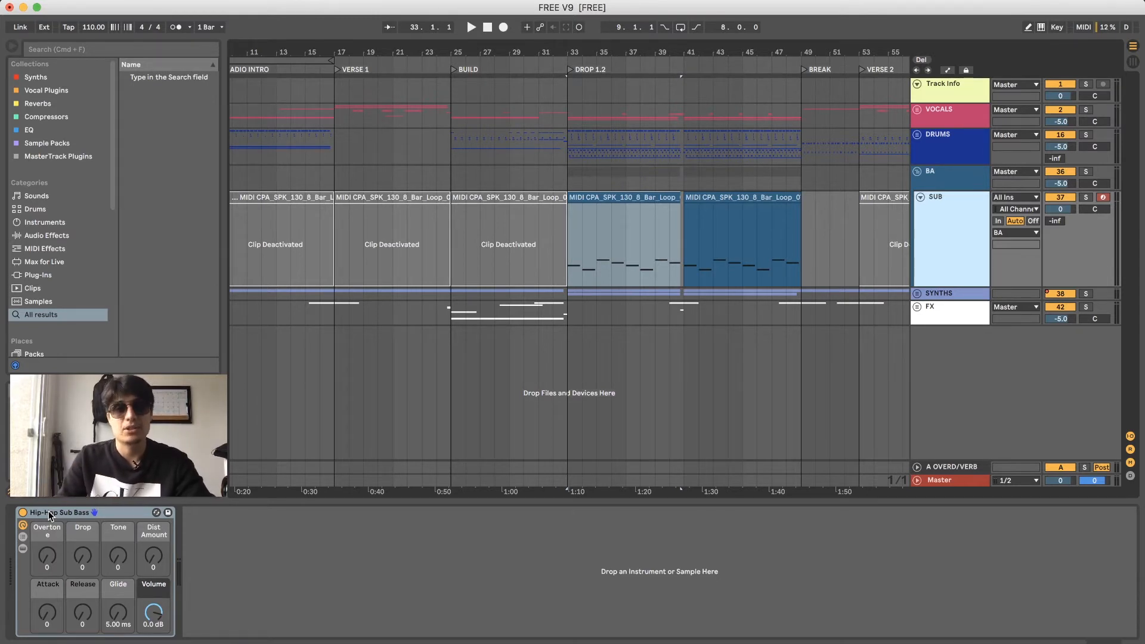
- Audition the SUB track's first DROP 1.2 clip in solo and release the solo
{"action": "left_click", "coordinate": [595, 197]}
{"action": "key", "text": "space"}
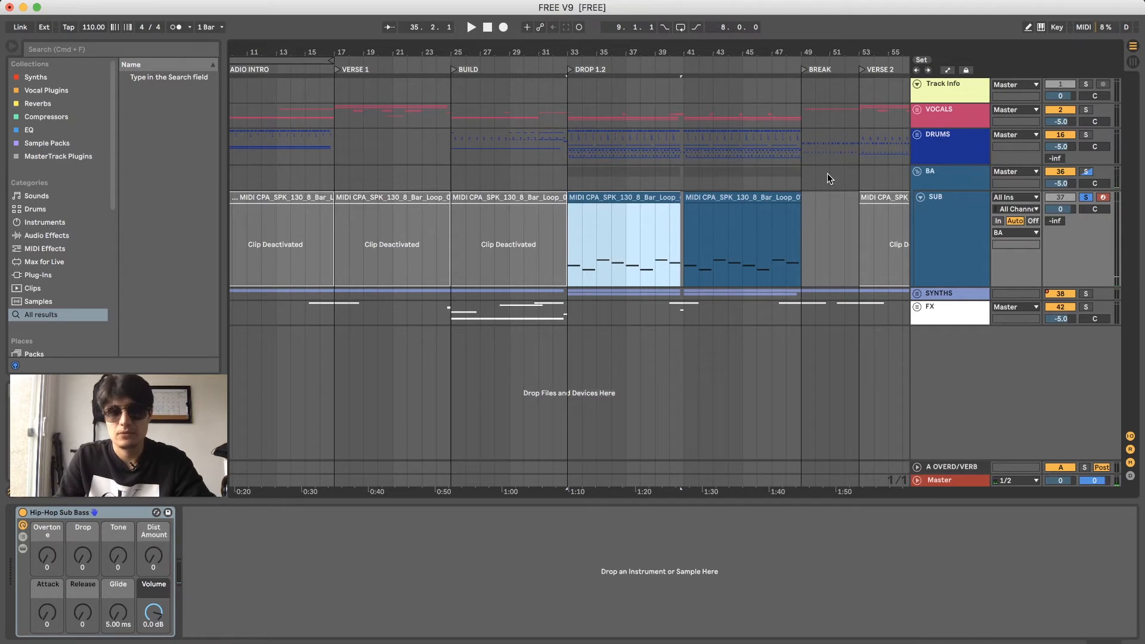
{"action": "key", "text": "super+z"}
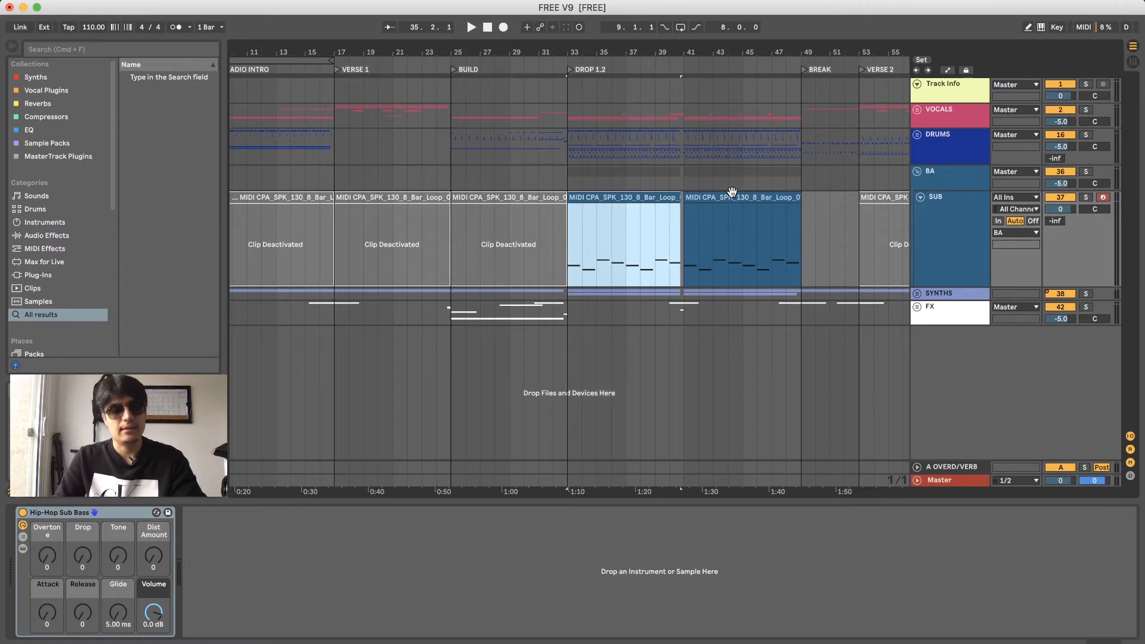
- Fold the BA group, solo the SYNTHS group and unfold it down to the DRY and CHORUS FX tracks in CHORDS
{"action": "left_click", "coordinate": [957, 188]}
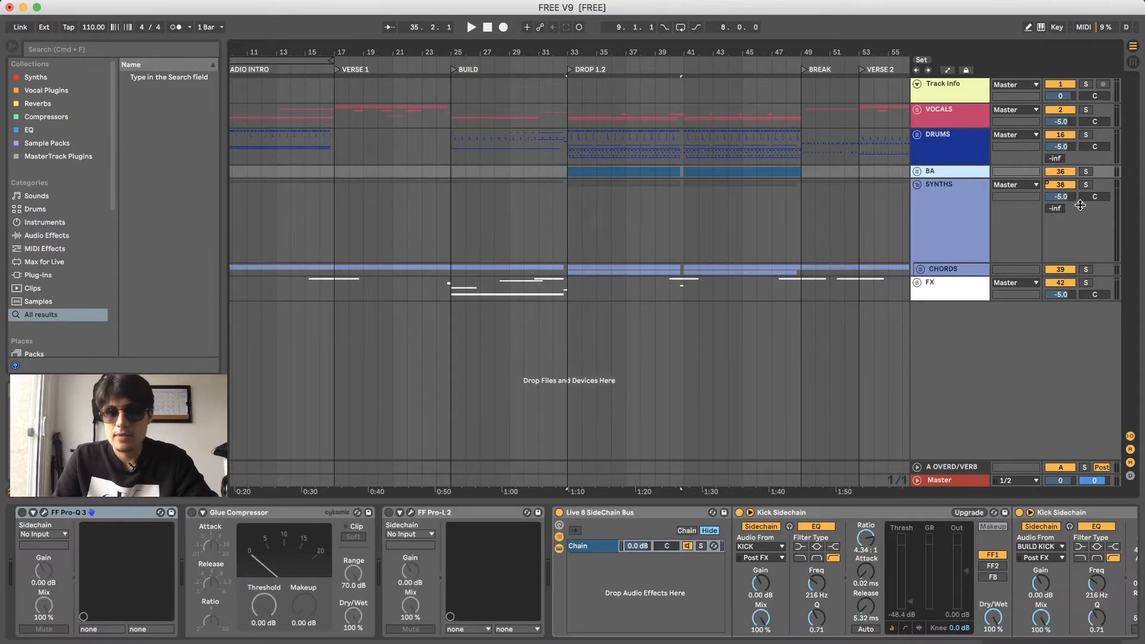
{"action": "left_click", "coordinate": [1087, 184]}
{"action": "double_click", "coordinate": [555, 267]}
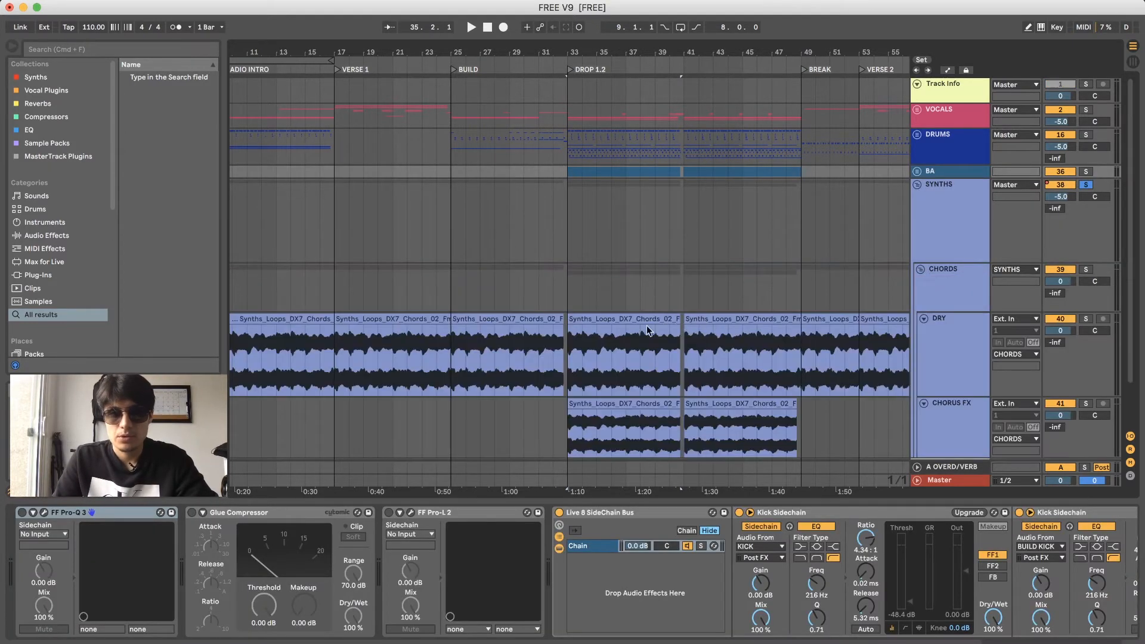
- Audition the DRY chords track in solo from its first DROP 1.2 clip at bar 33
{"action": "left_click", "coordinate": [611, 316]}
{"action": "scroll", "coordinate": [1005, 293], "scroll_direction": "down", "scroll_amount": 3}
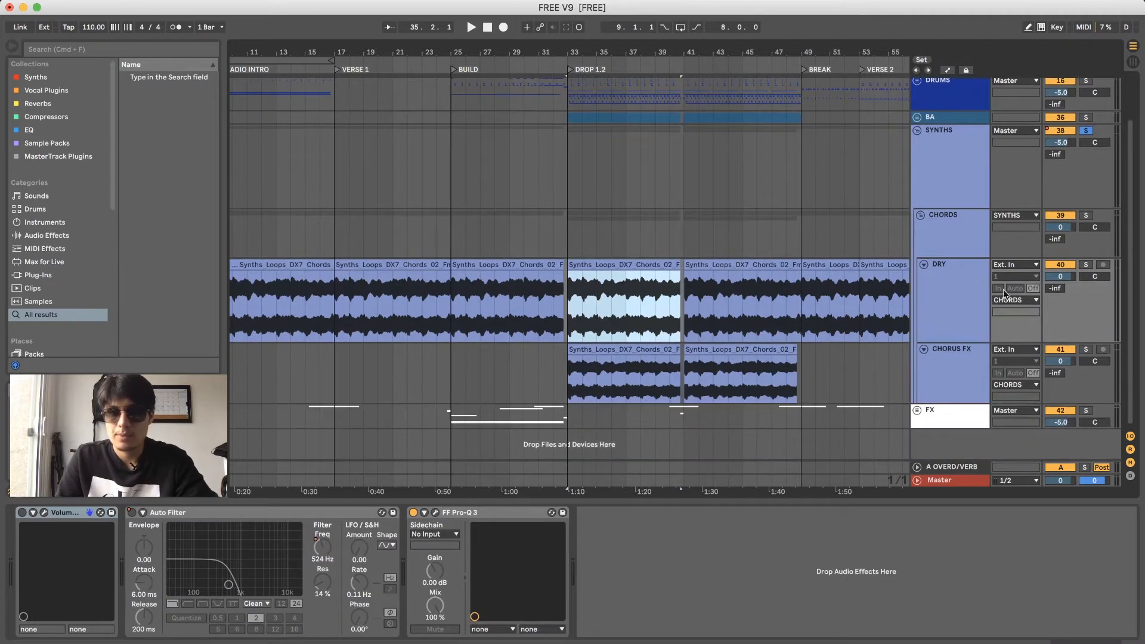
{"action": "left_click", "coordinate": [1084, 266]}
{"action": "key", "text": "space"}
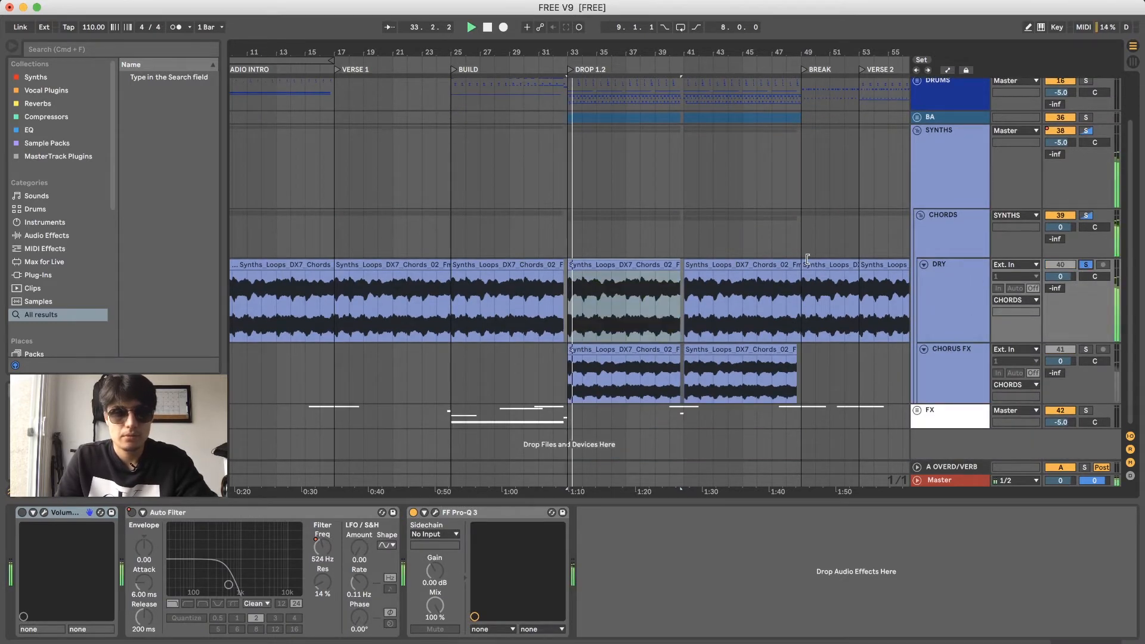
- Show the sample settings of the DRY track's first DROP 1.2 chord clip, and hide the clip details again
{"action": "left_click", "coordinate": [631, 263]}
{"action": "double_click", "coordinate": [627, 276]}
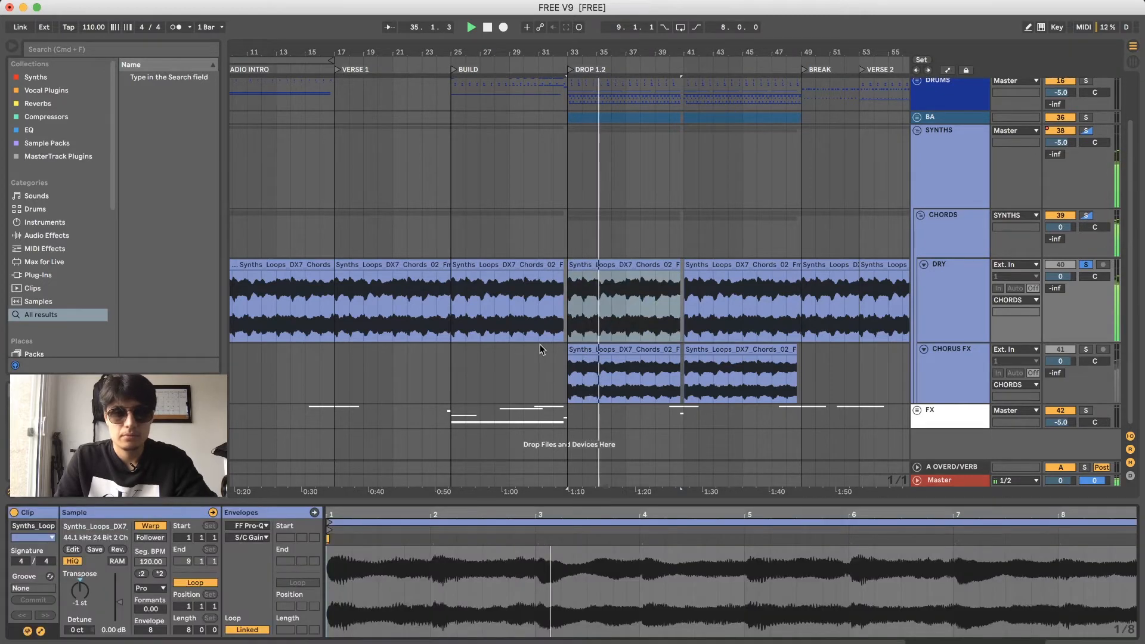
{"action": "key", "text": "super+alt+l"}
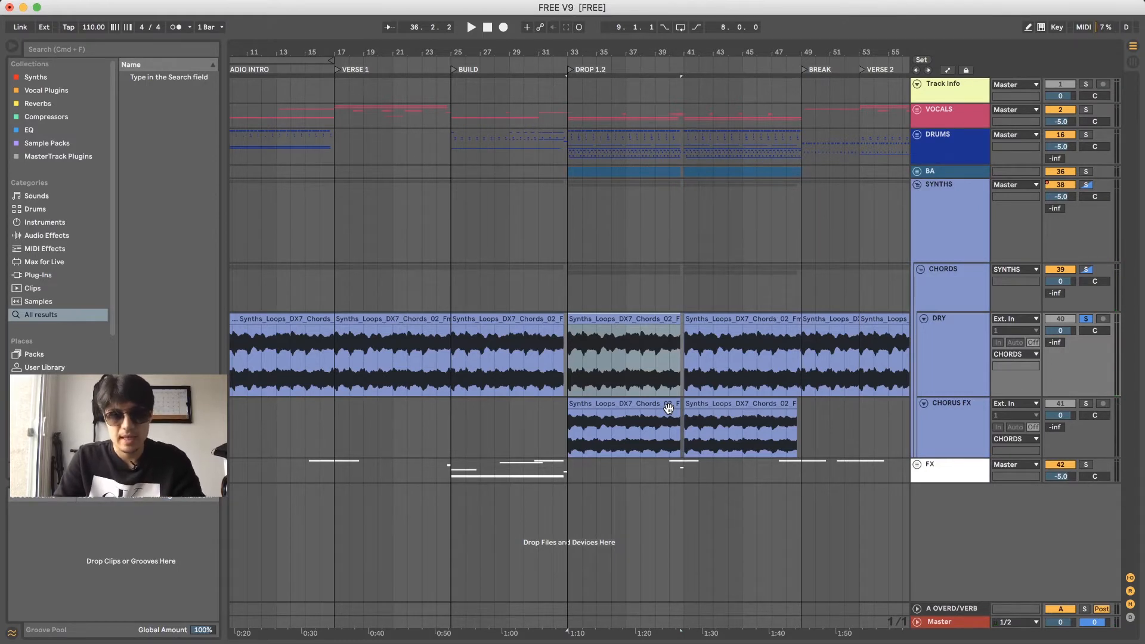
{"action": "left_click", "coordinate": [634, 316]}
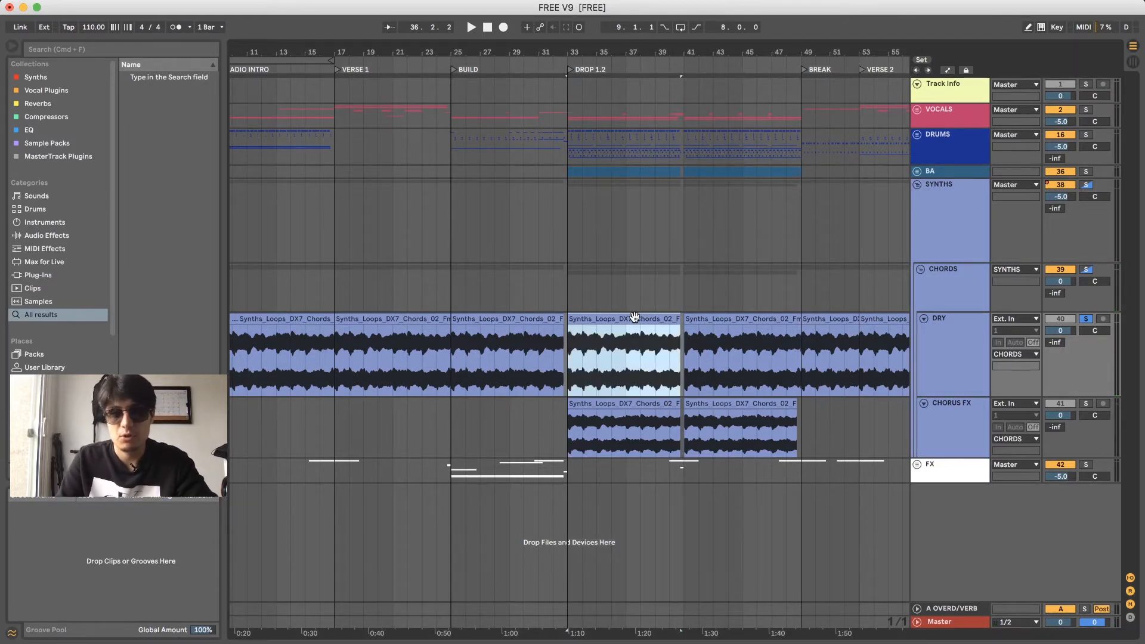
{"action": "left_click", "coordinate": [923, 365]}
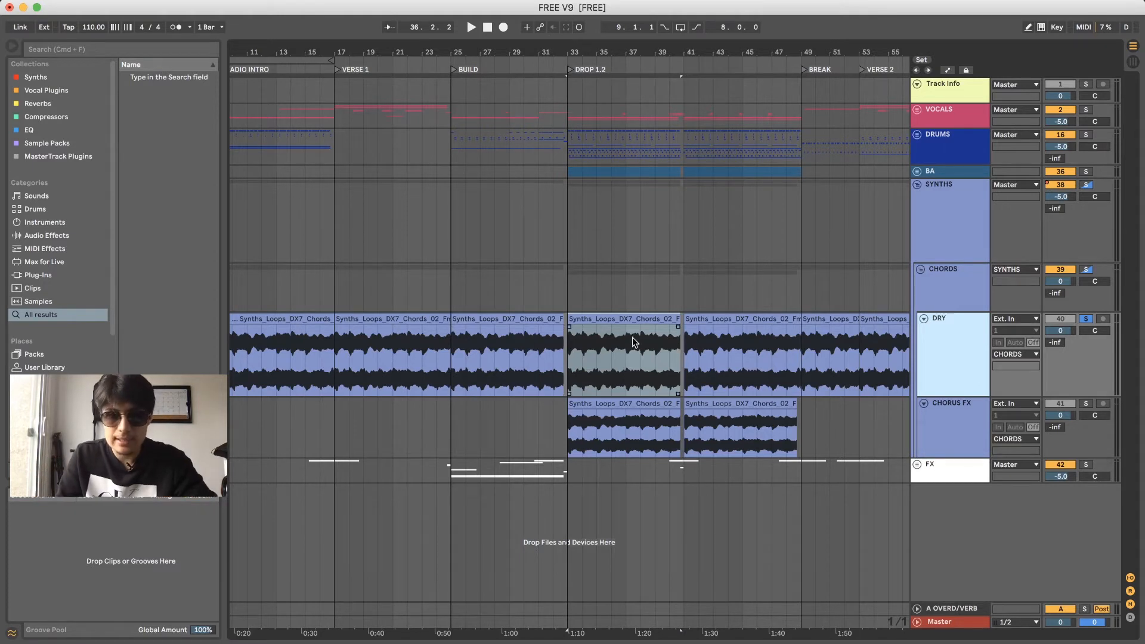
{"action": "left_click", "coordinate": [616, 327]}
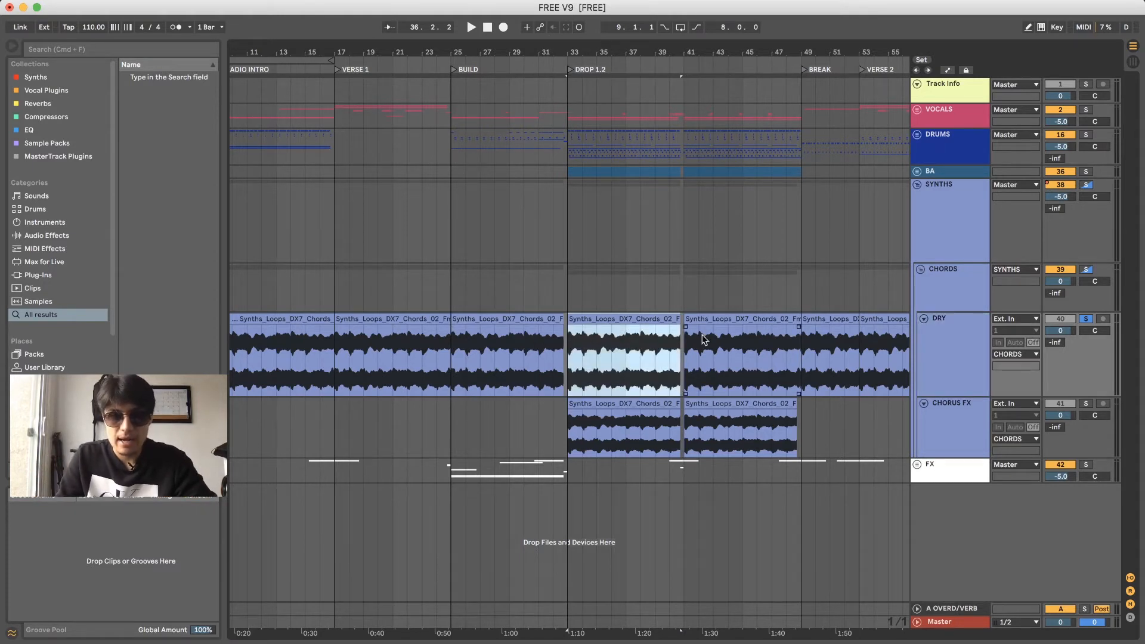
- Audition the CHORUS FX track in solo from bar 33, once with all its devices bypassed and once with them active
{"action": "left_click", "coordinate": [612, 423]}
{"action": "left_click", "coordinate": [975, 413]}
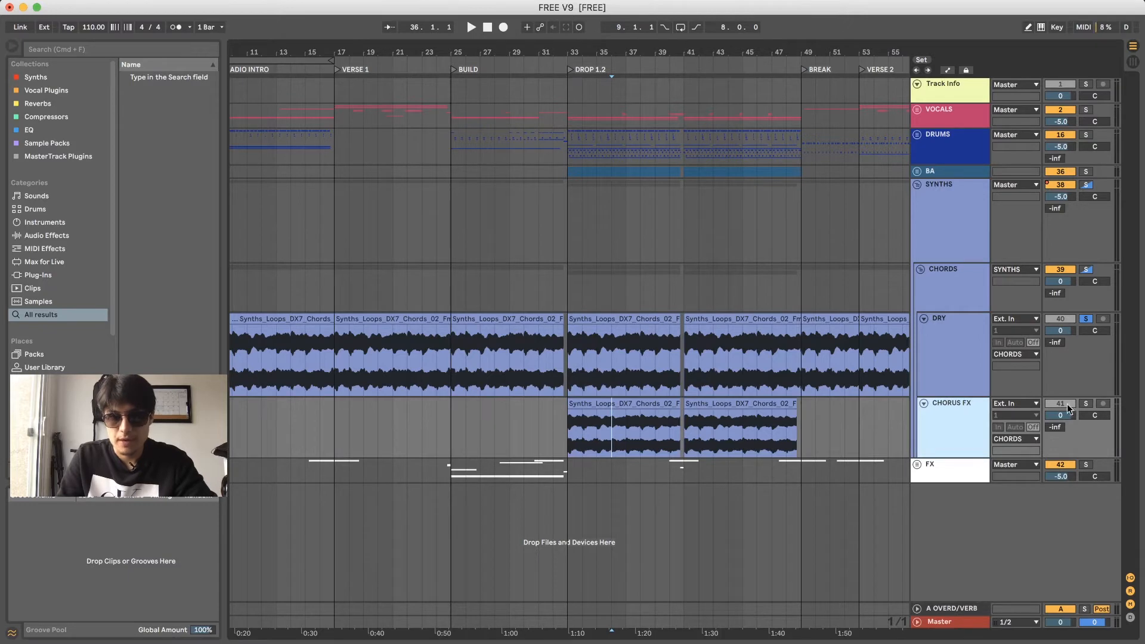
{"action": "left_click", "coordinate": [1086, 404]}
{"action": "key", "text": "0"}
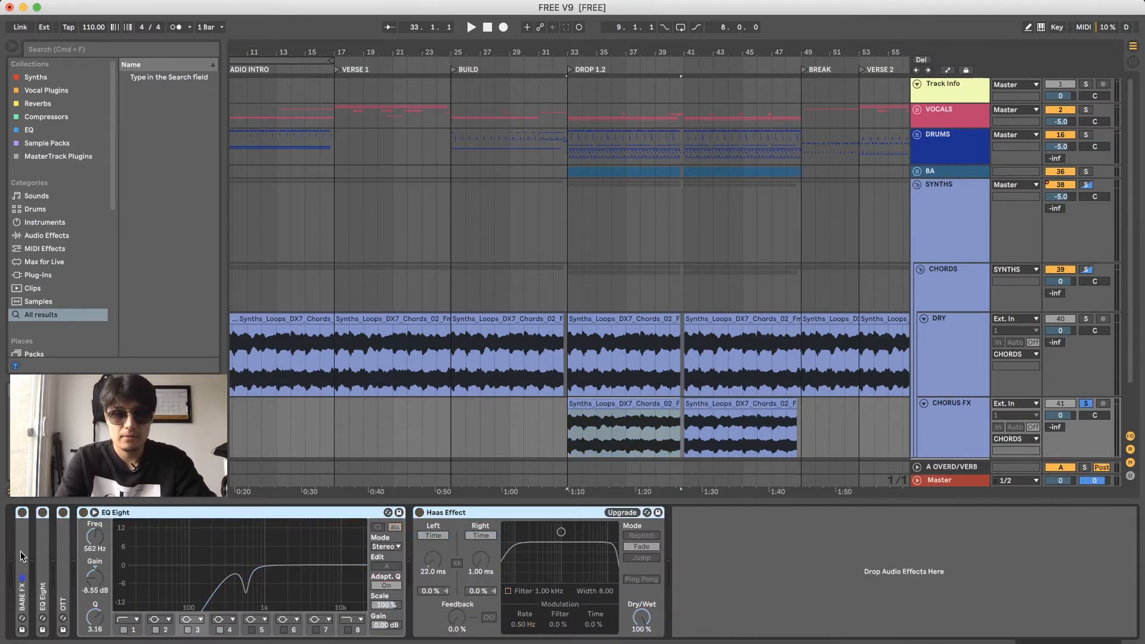
{"action": "key", "text": "space"}
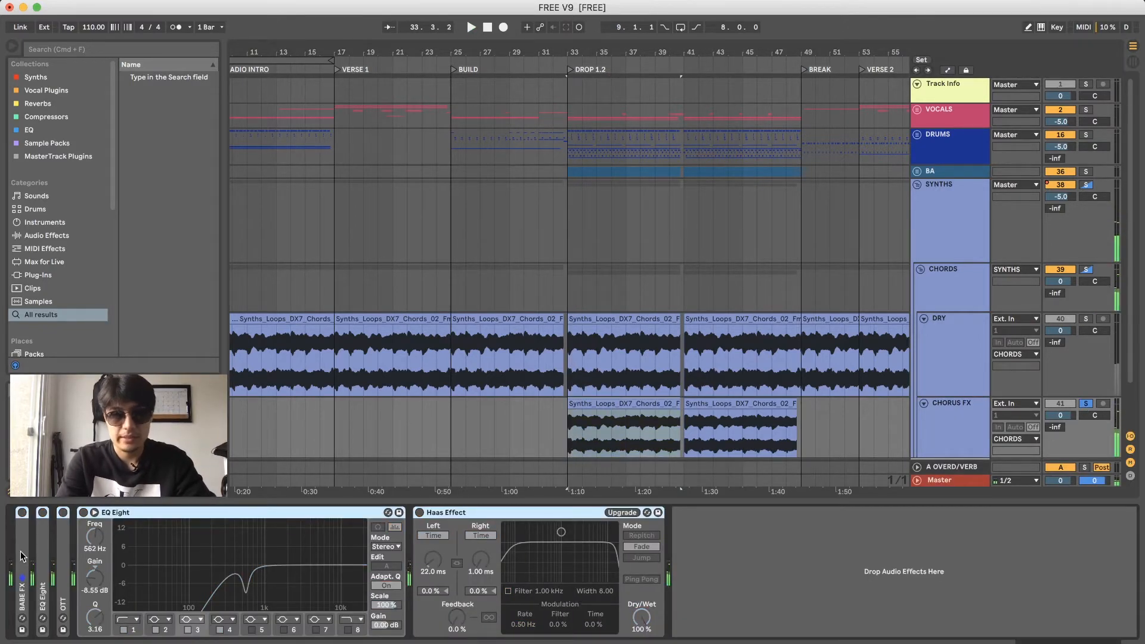
{"action": "key", "text": "0"}
{"action": "key", "text": "space"}
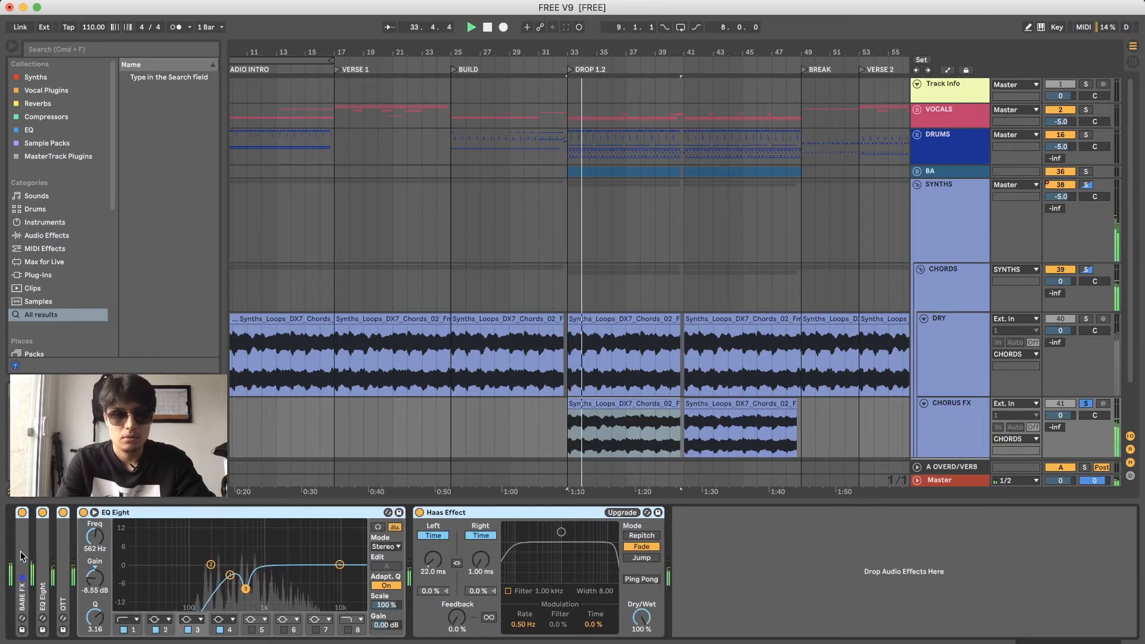
{"action": "key", "text": "space"}
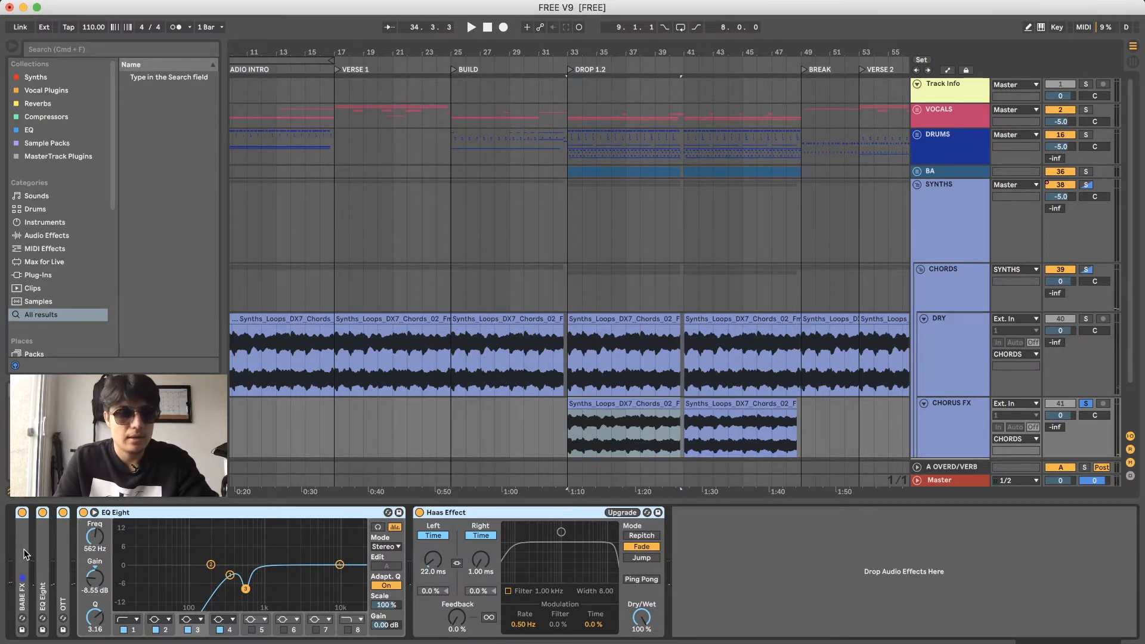
- Bypass every device on the CHORUS FX track except BABE FX
{"action": "left_click", "coordinate": [31, 551]}
{"action": "left_click", "coordinate": [45, 546]}
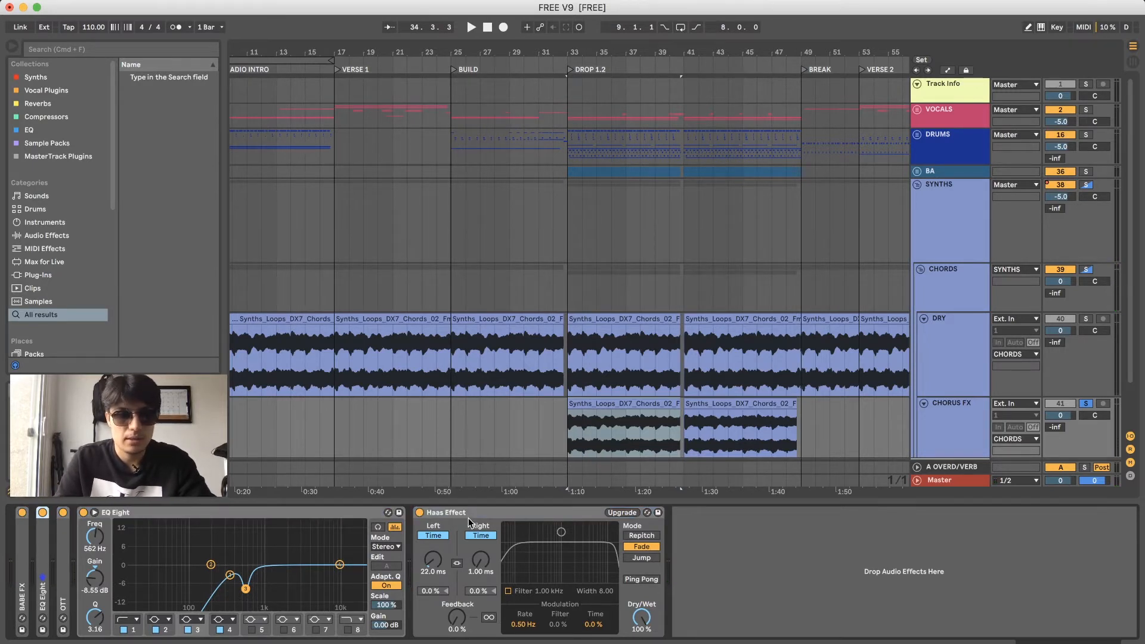
{"action": "key", "text": "super+0"}
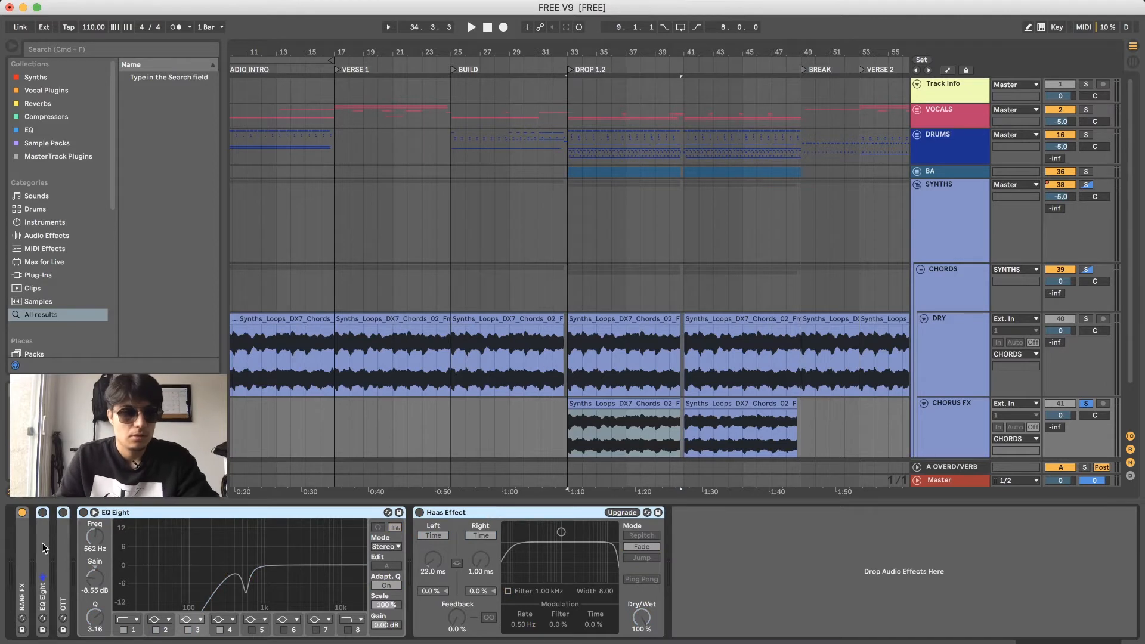
- Unfold the BABE FX device to show its delay settings and audition the CHORUS FX track with only this device active
{"action": "double_click", "coordinate": [22, 545]}
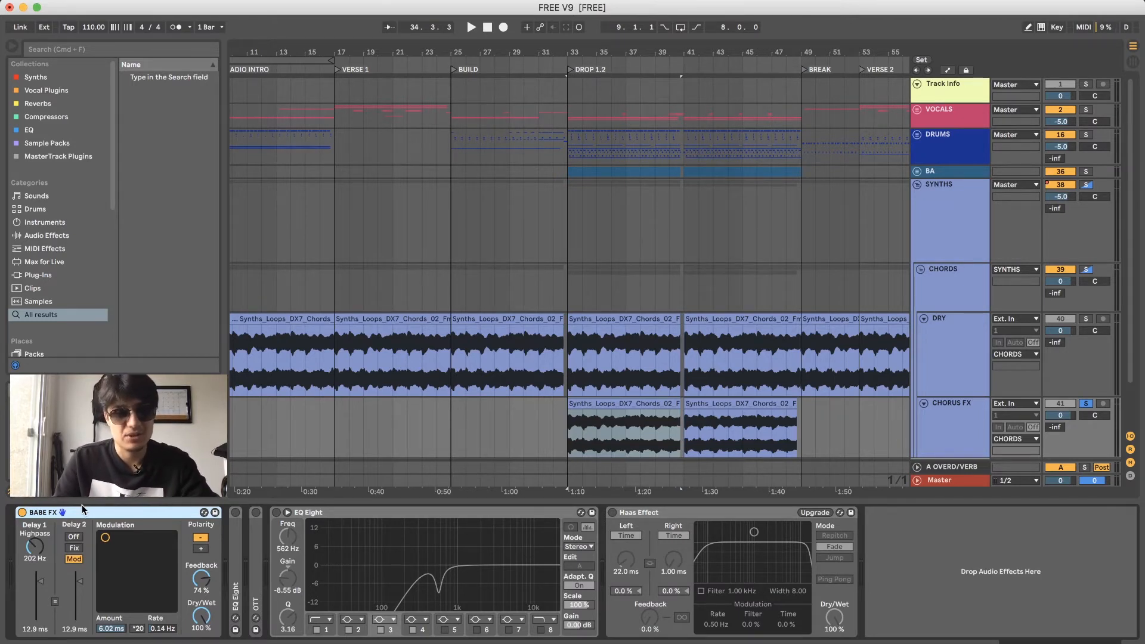
{"action": "key", "text": "space"}
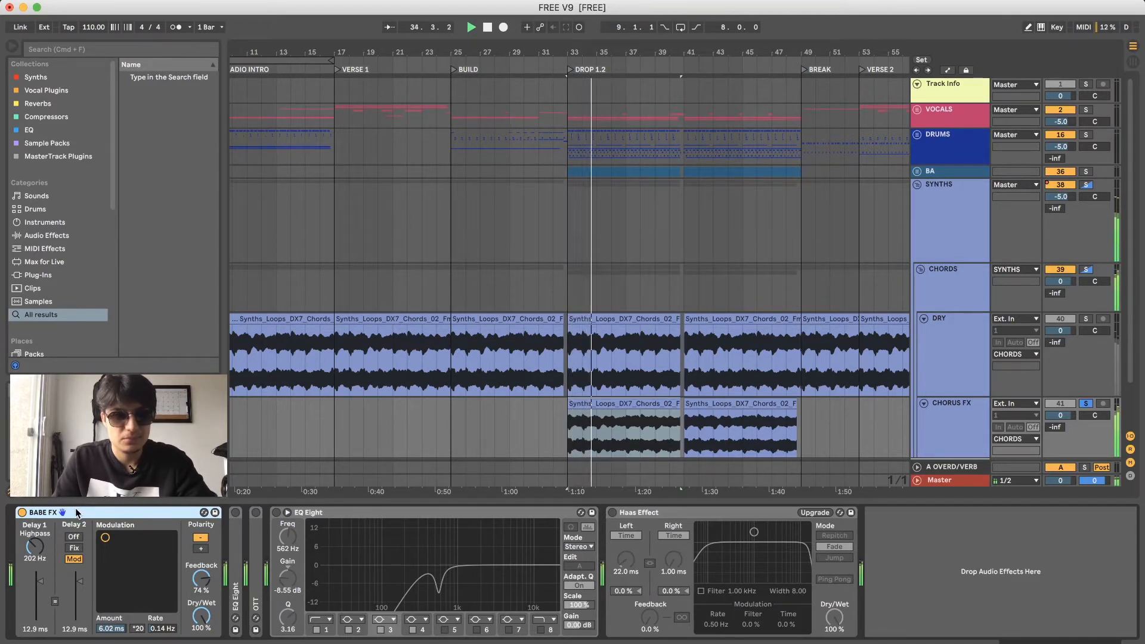
{"action": "key", "text": "space"}
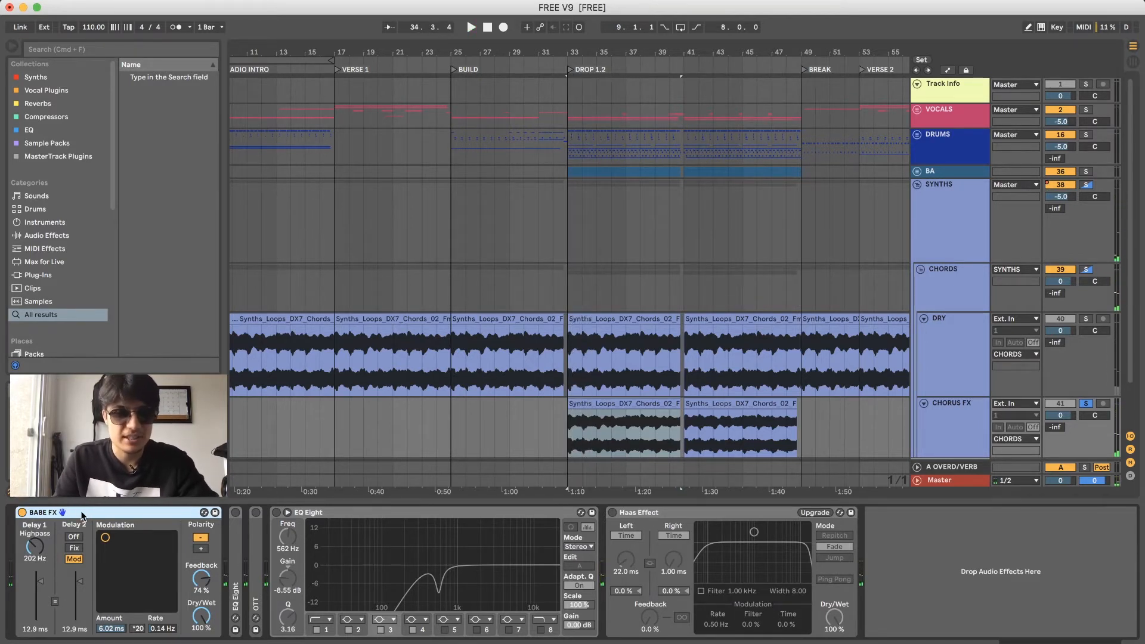
- Fold BABE FX, then unfold and re-enable the first EQ Eight on the CHORUS FX track and start playback
{"action": "double_click", "coordinate": [83, 511]}
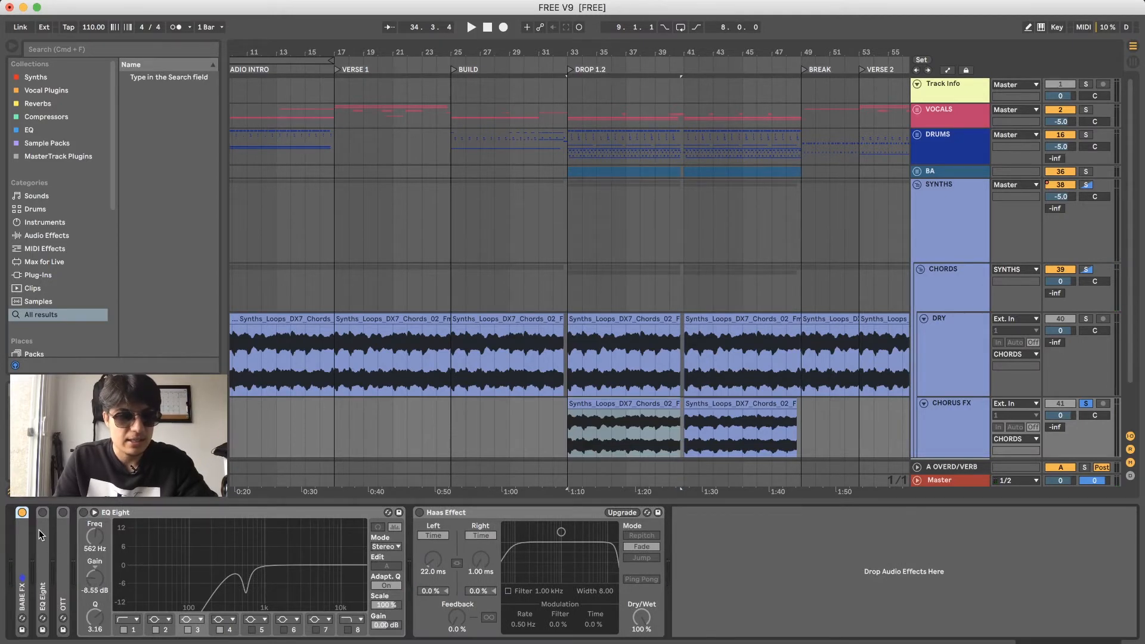
{"action": "double_click", "coordinate": [42, 513]}
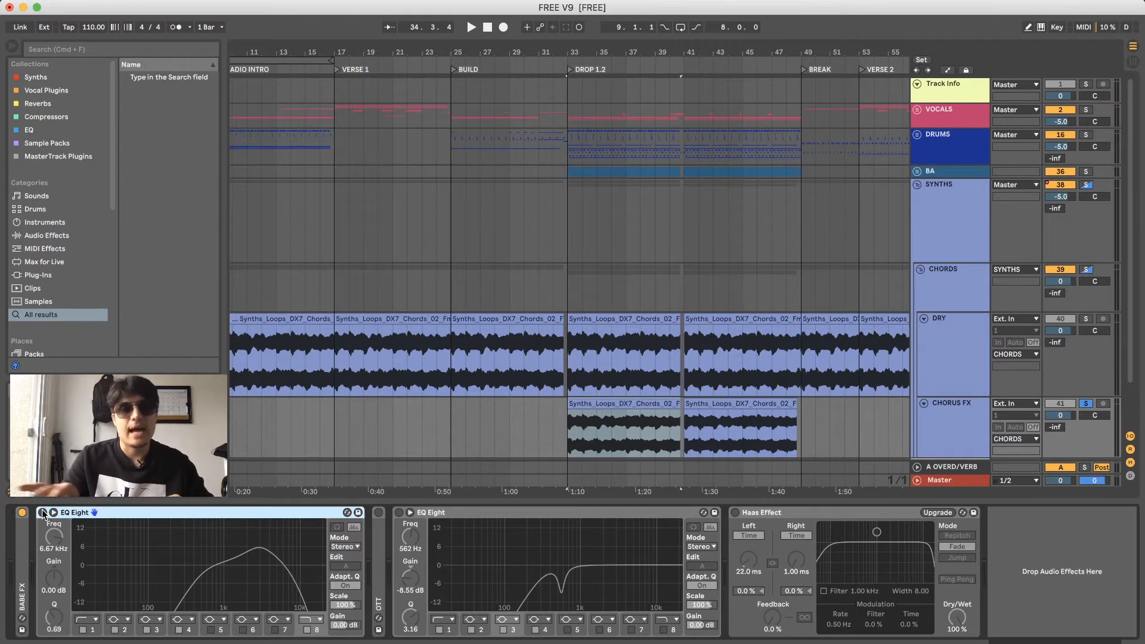
{"action": "left_click", "coordinate": [42, 512]}
{"action": "key", "text": "space"}
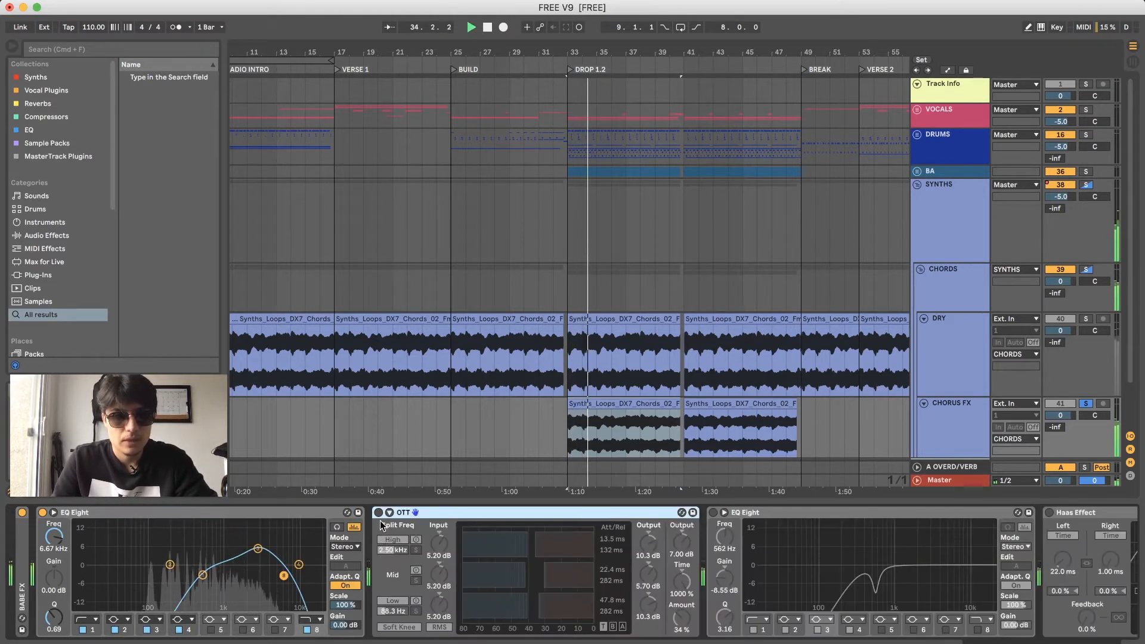
- Unfold and re-enable OTT on the CHORUS FX track during playback, and fold the EQ Eight before it
{"action": "double_click", "coordinate": [378, 536]}
{"action": "left_click", "coordinate": [379, 512]}
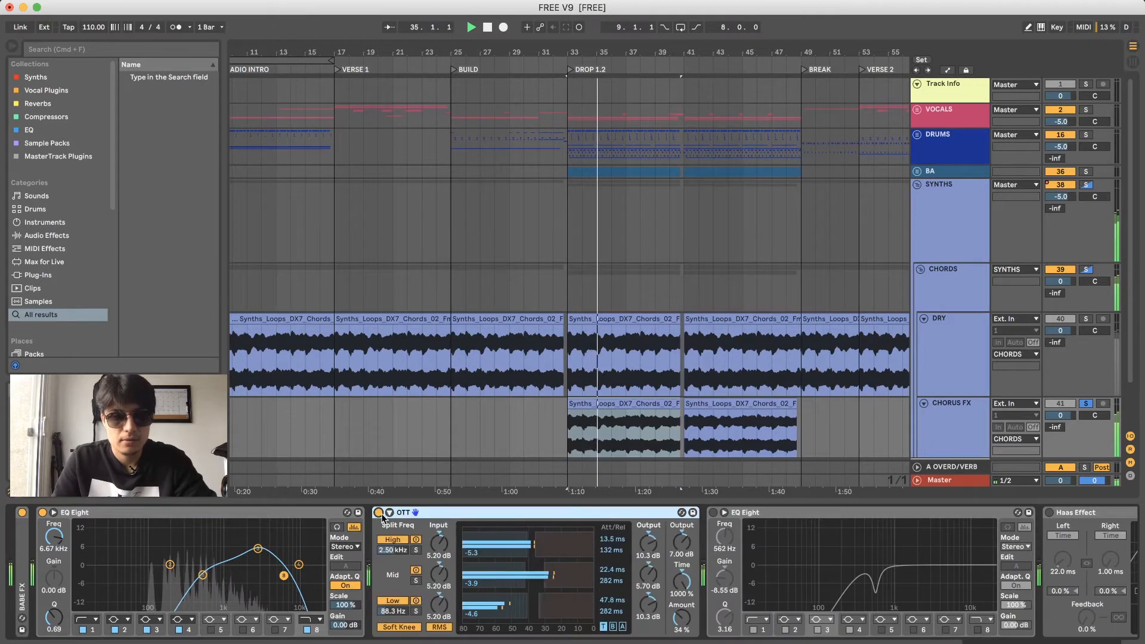
{"action": "double_click", "coordinate": [270, 509]}
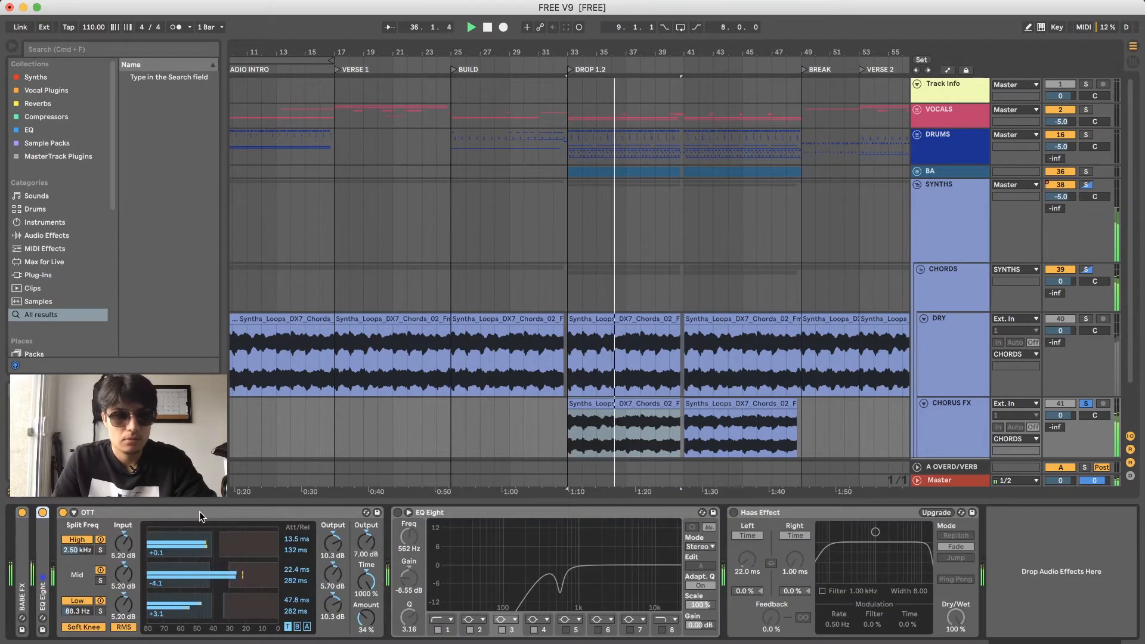
- Re-enable the second EQ Eight and the Haas Effect on the CHORUS FX track, and fold all unfolded devices
{"action": "double_click", "coordinate": [198, 513]}
{"action": "left_click", "coordinate": [83, 513]}
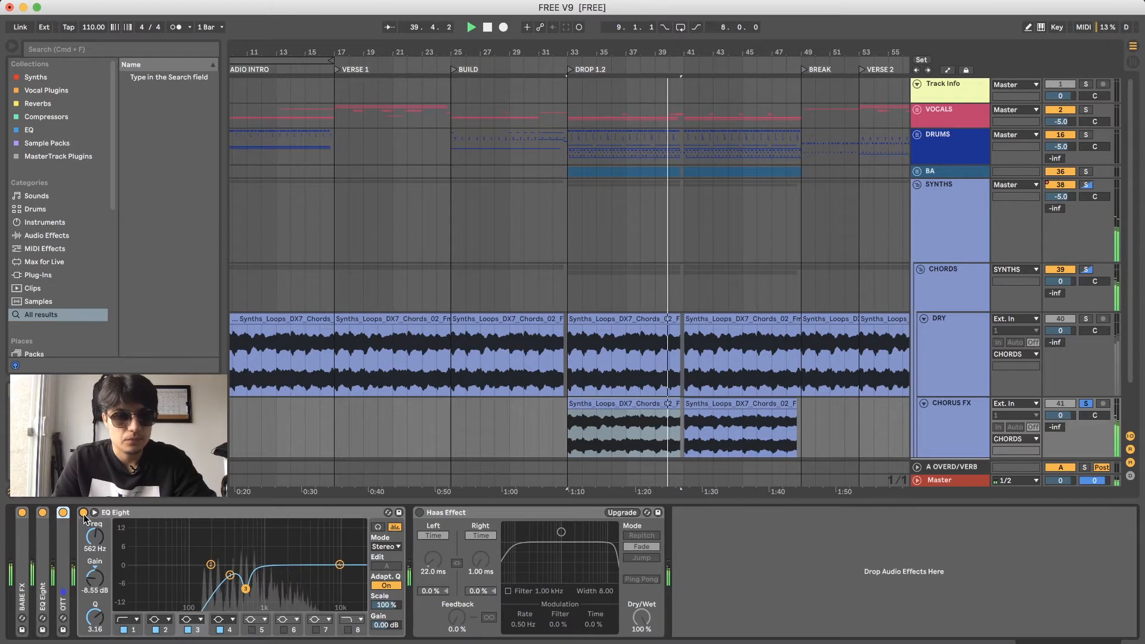
{"action": "left_click", "coordinate": [420, 512]}
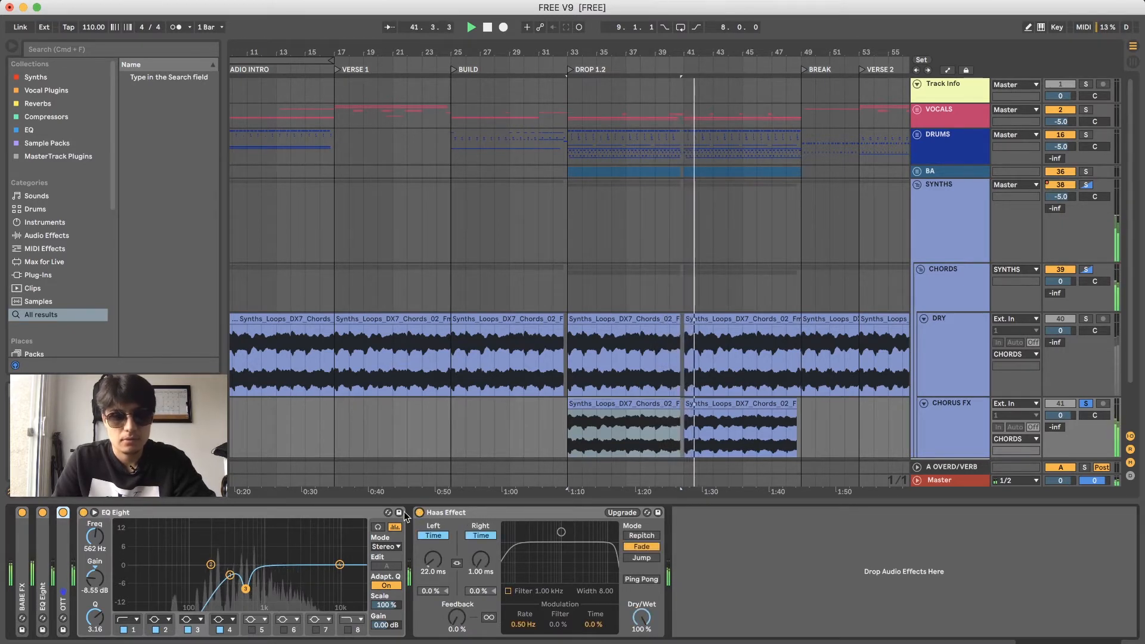
{"action": "double_click", "coordinate": [263, 512]}
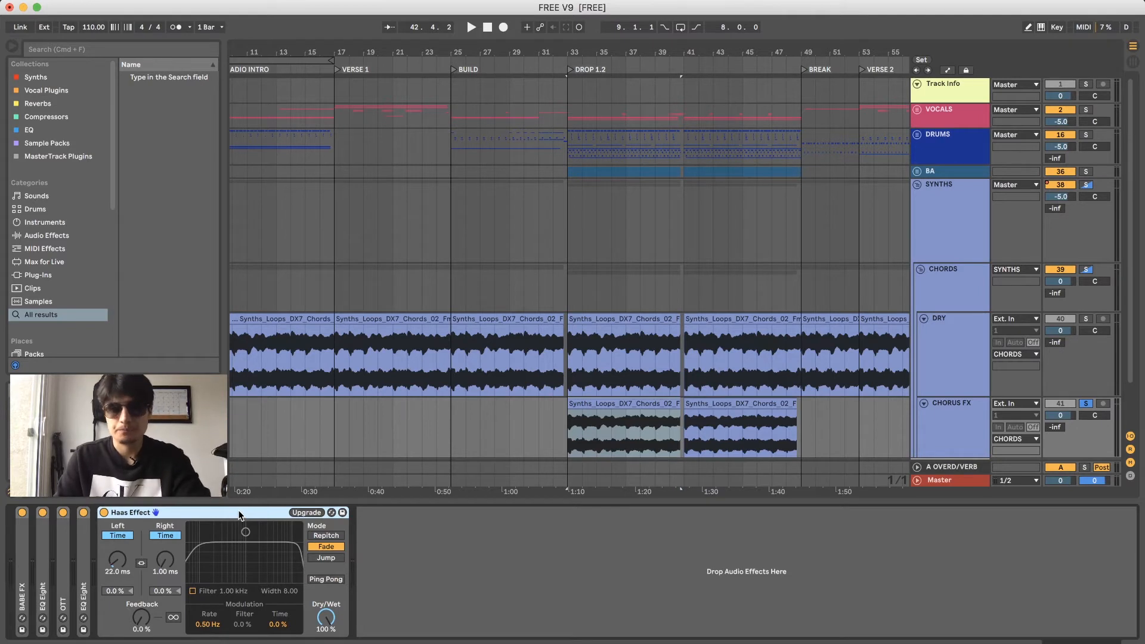
{"action": "double_click", "coordinate": [238, 510]}
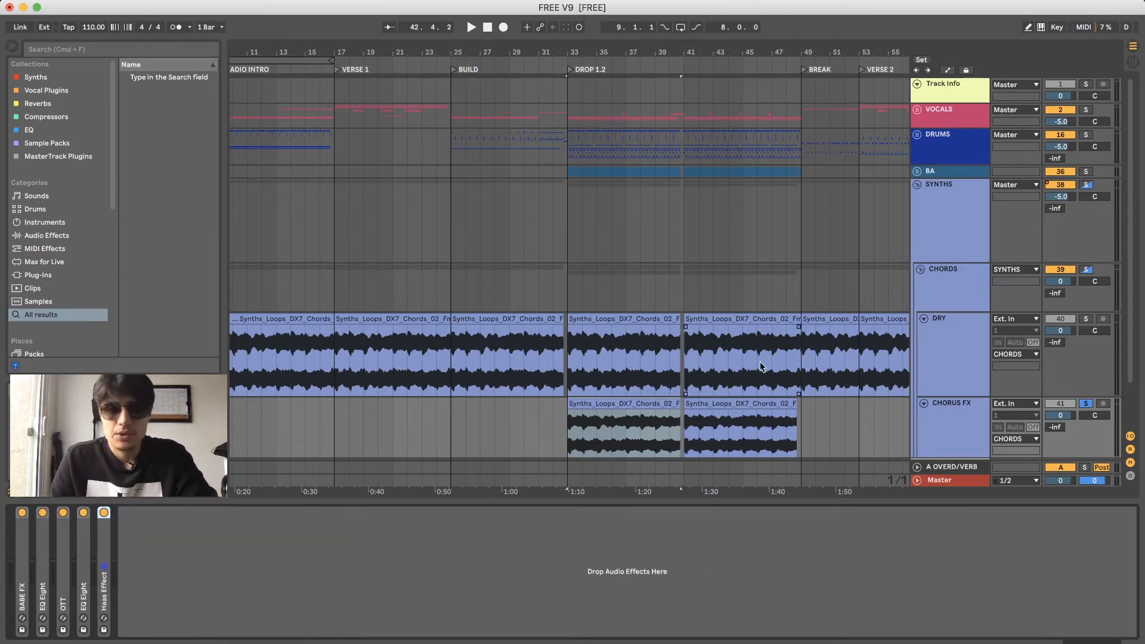
- Audition the CHORDS group and the SYNTHS group in solo from bar 33, and clear the solo
{"action": "left_click", "coordinate": [1087, 270]}
{"action": "key", "text": "space"}
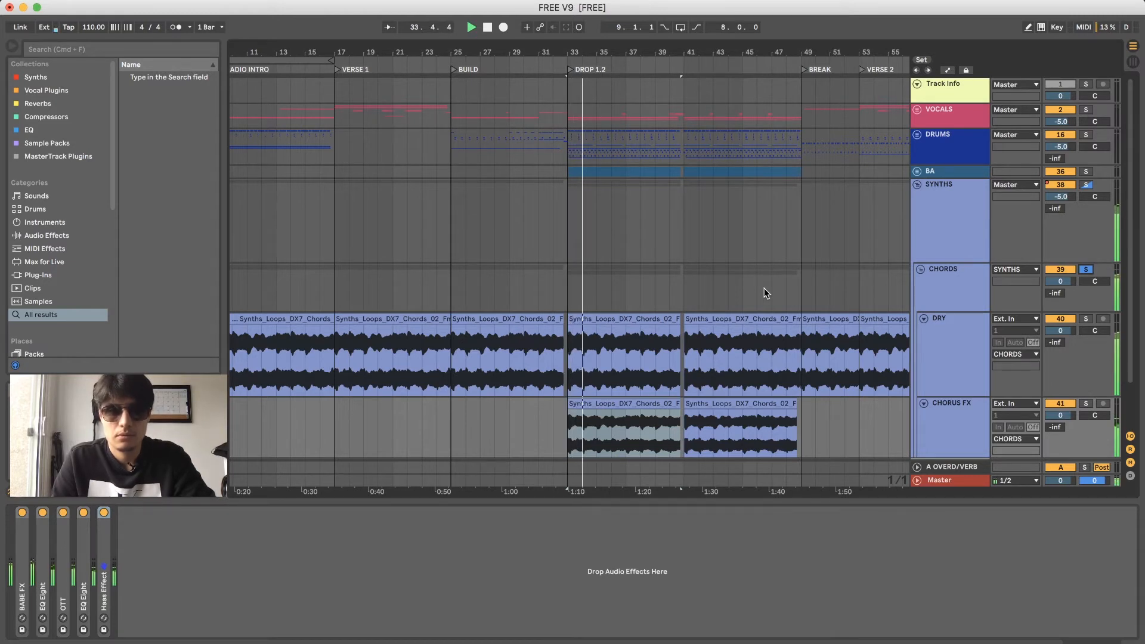
{"action": "scroll", "coordinate": [764, 288], "scroll_direction": "down", "scroll_amount": 2}
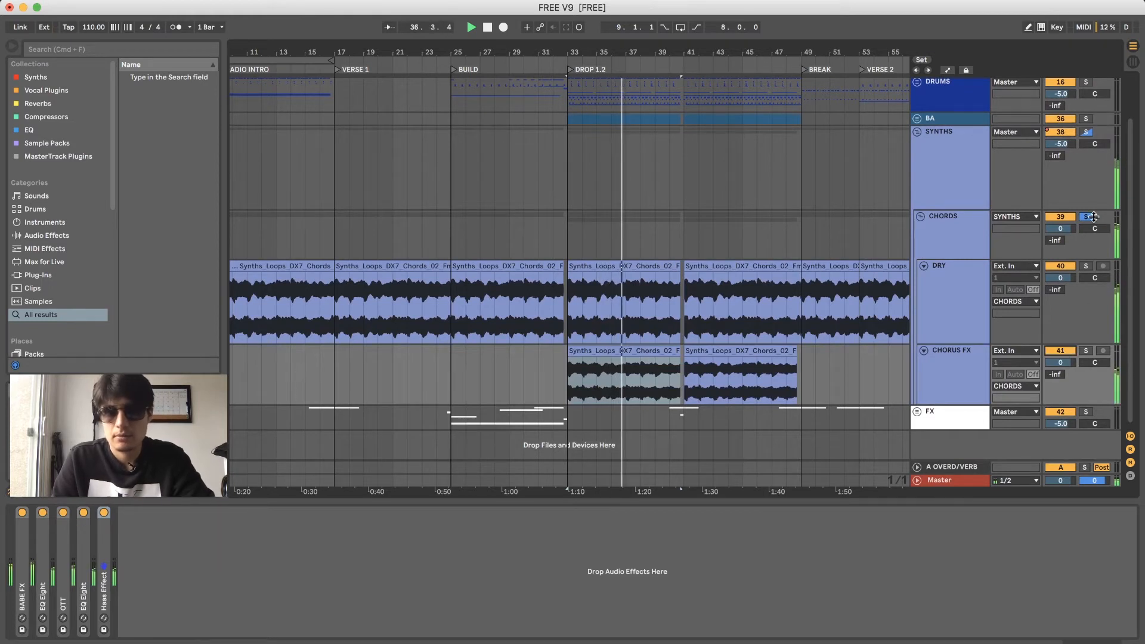
{"action": "left_click", "coordinate": [1088, 133]}
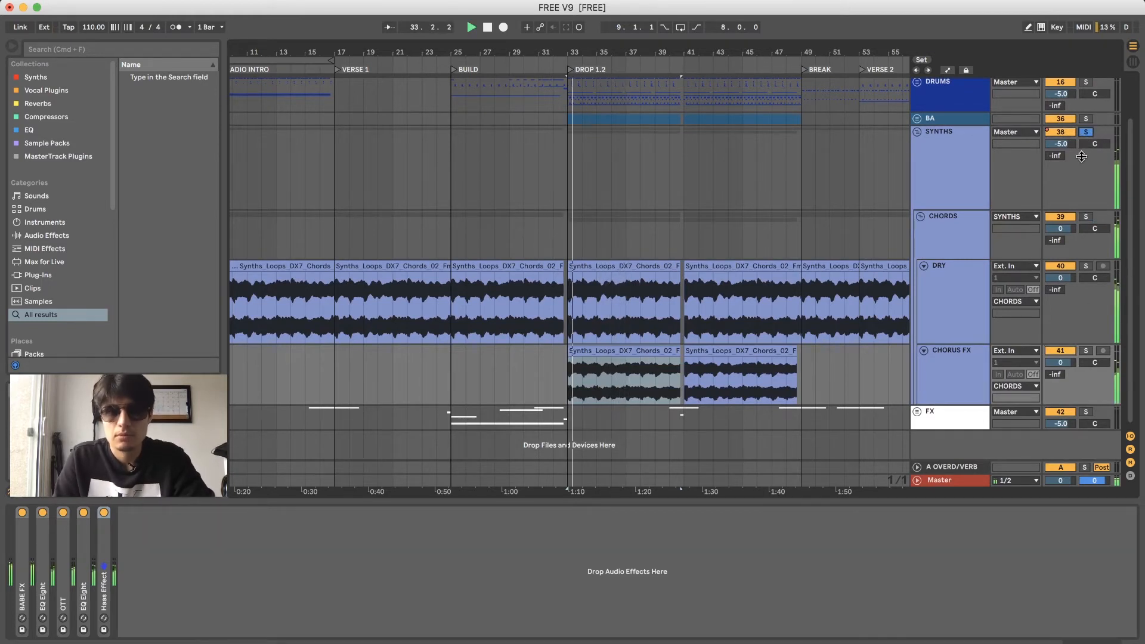
{"action": "key", "text": "space"}
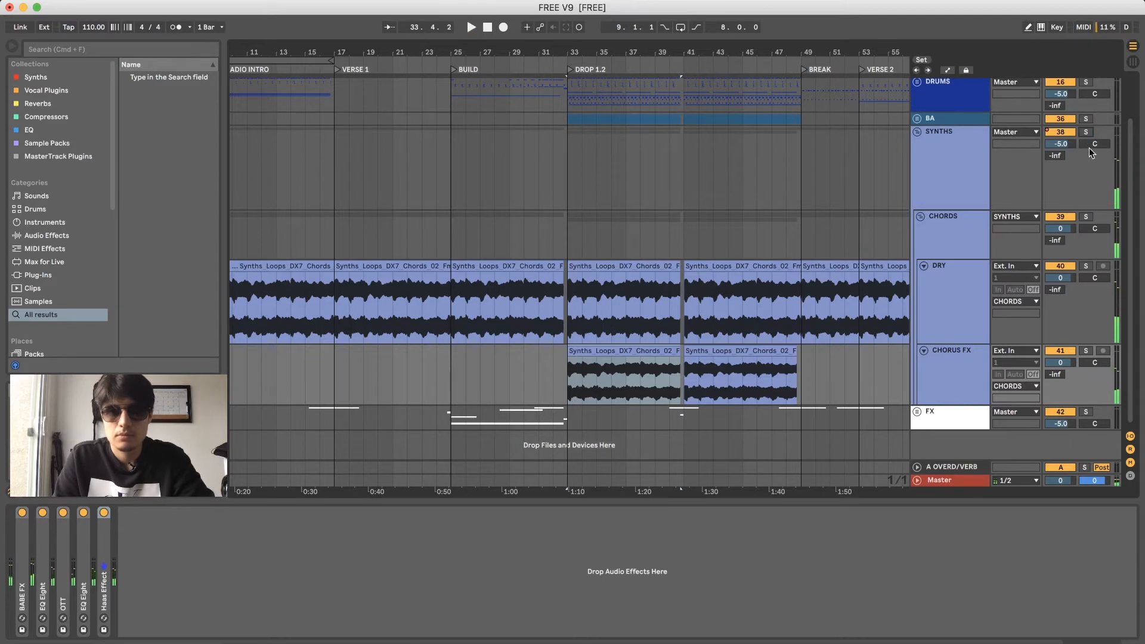
- Fold the SYNTHS group, unfold the FX group and audition it in solo from the start of BUILD at bar 25
{"action": "left_click", "coordinate": [917, 132]}
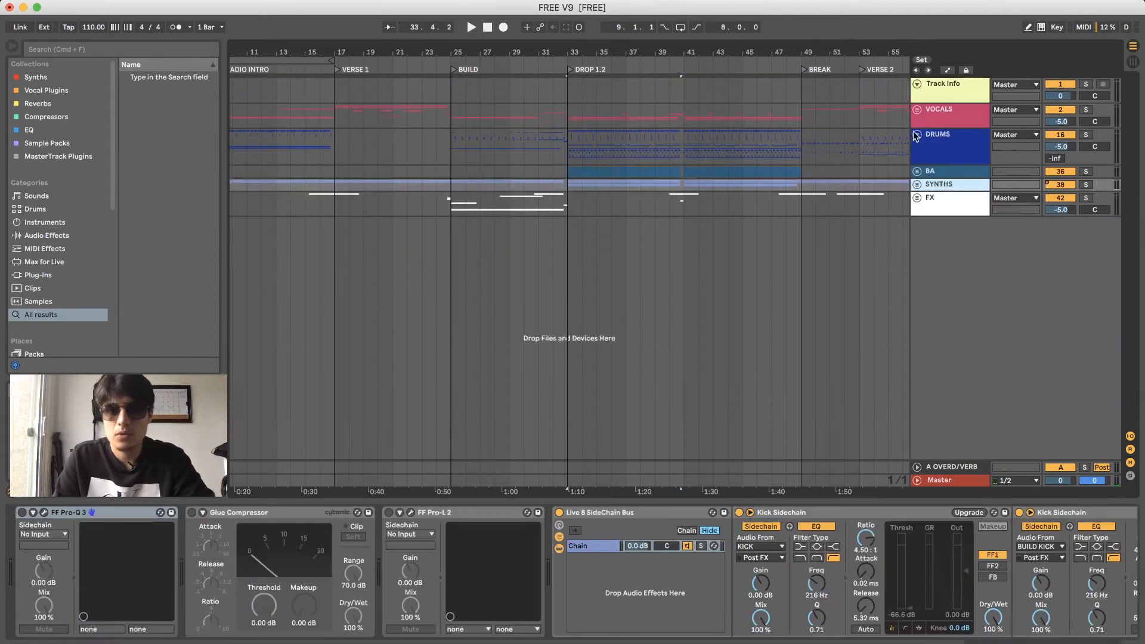
{"action": "left_click", "coordinate": [917, 198]}
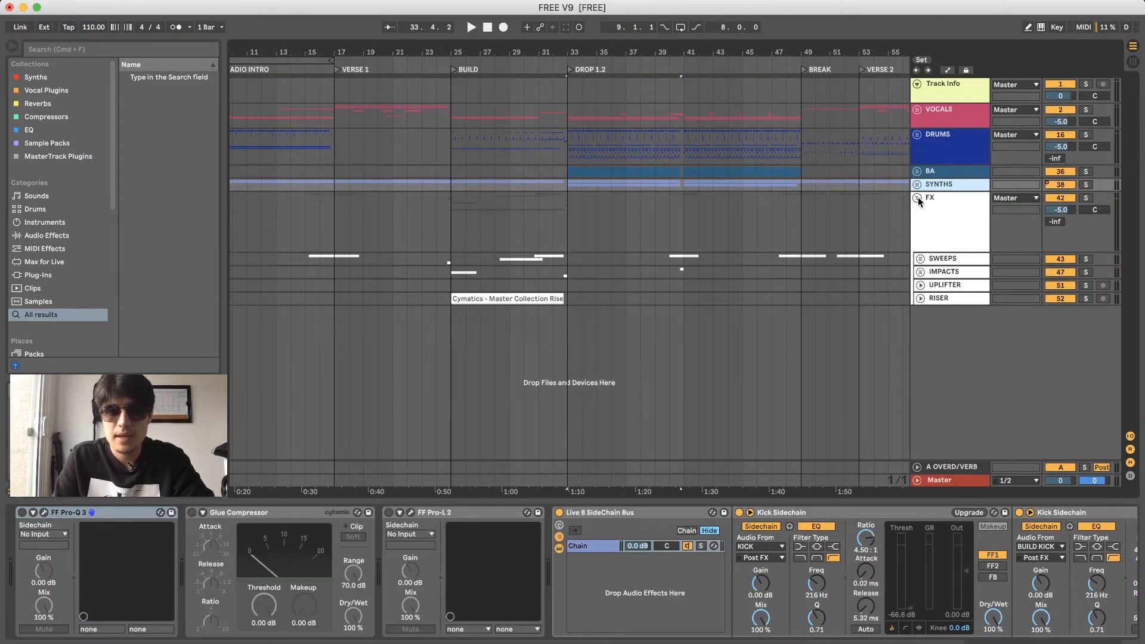
{"action": "left_click", "coordinate": [455, 249]}
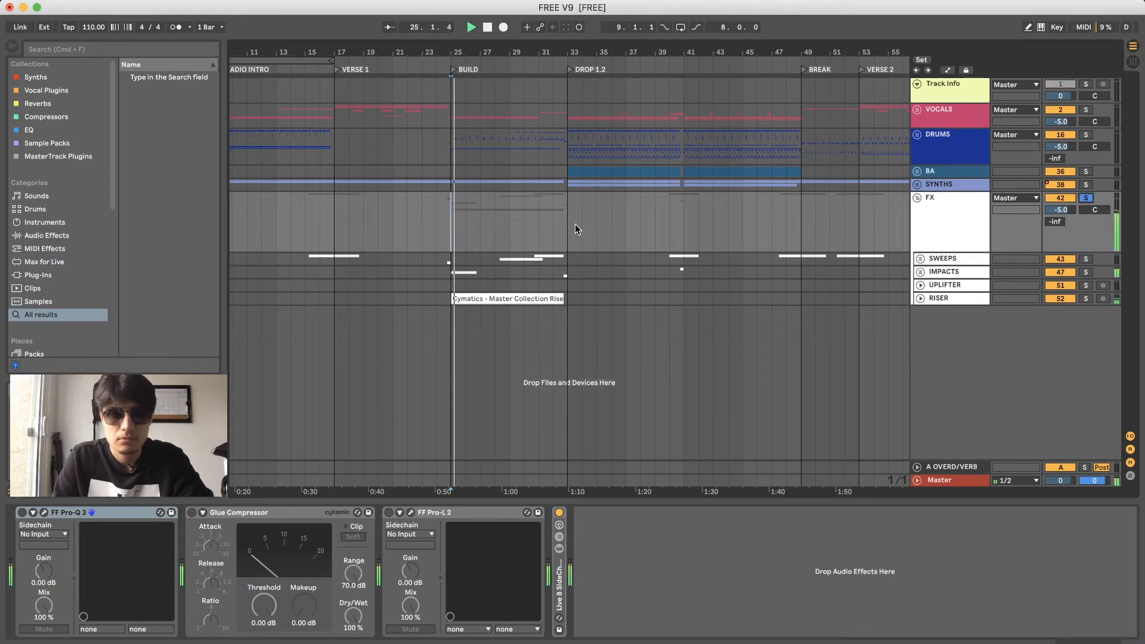
{"action": "left_click", "coordinate": [496, 234]}
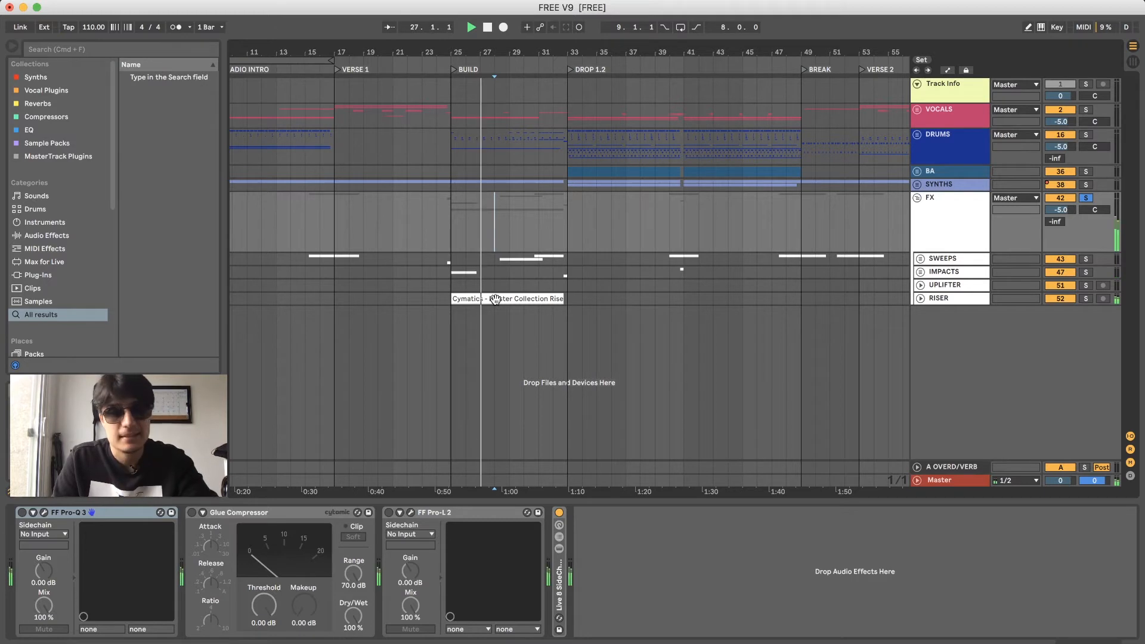
{"action": "key", "text": "space"}
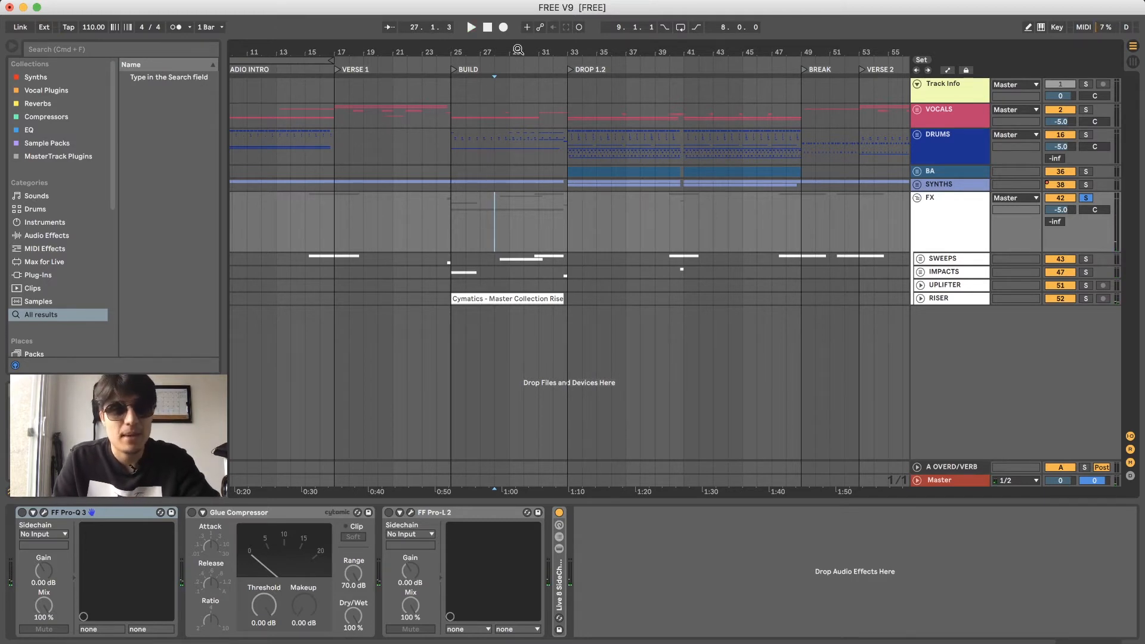
- Unfold the SWEEPS group and play the riser clips on SWEEP 2 from about bar 28
{"action": "scroll", "coordinate": [518, 49], "scroll_direction": "up", "scroll_amount": 3}
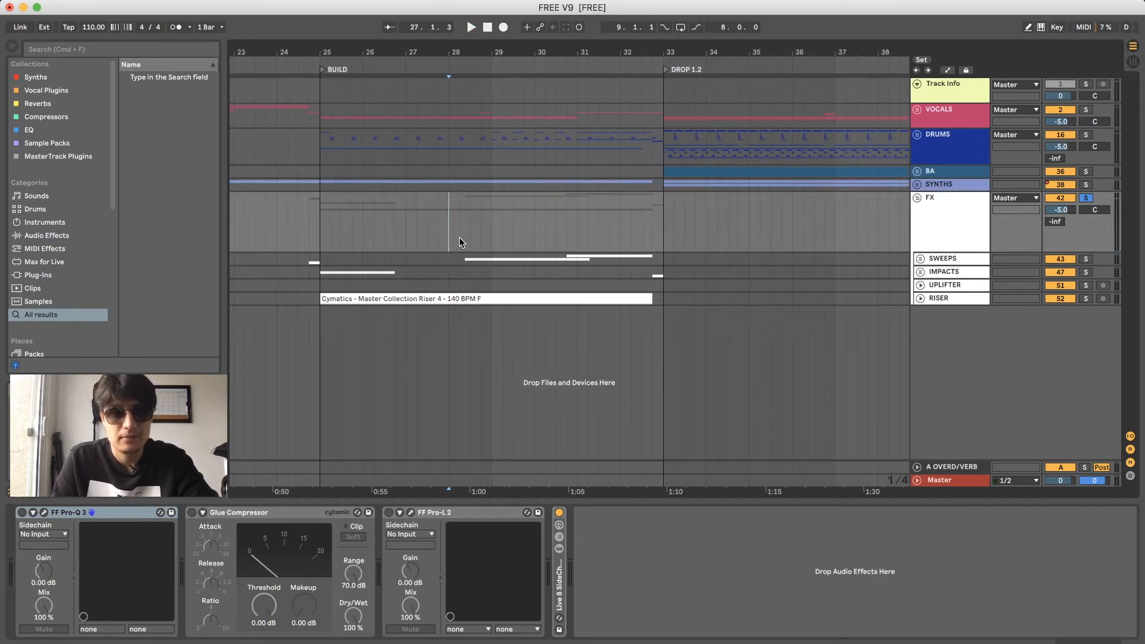
{"action": "left_click", "coordinate": [920, 259]}
{"action": "scroll", "coordinate": [674, 289], "scroll_direction": "down", "scroll_amount": 5}
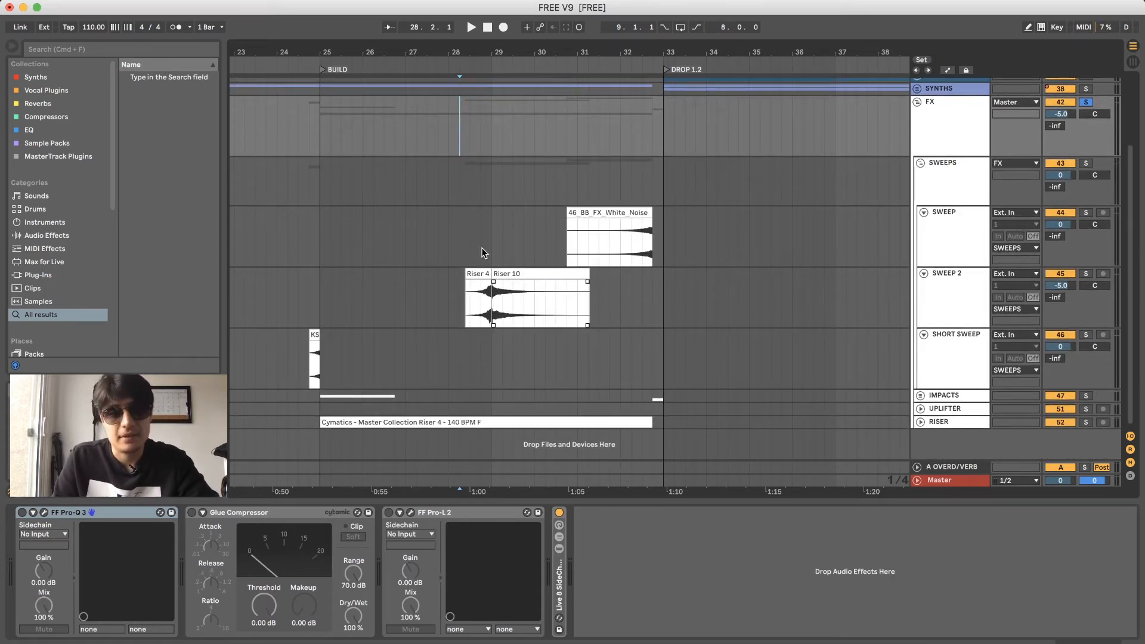
{"action": "left_click", "coordinate": [466, 240]}
{"action": "key", "text": "space"}
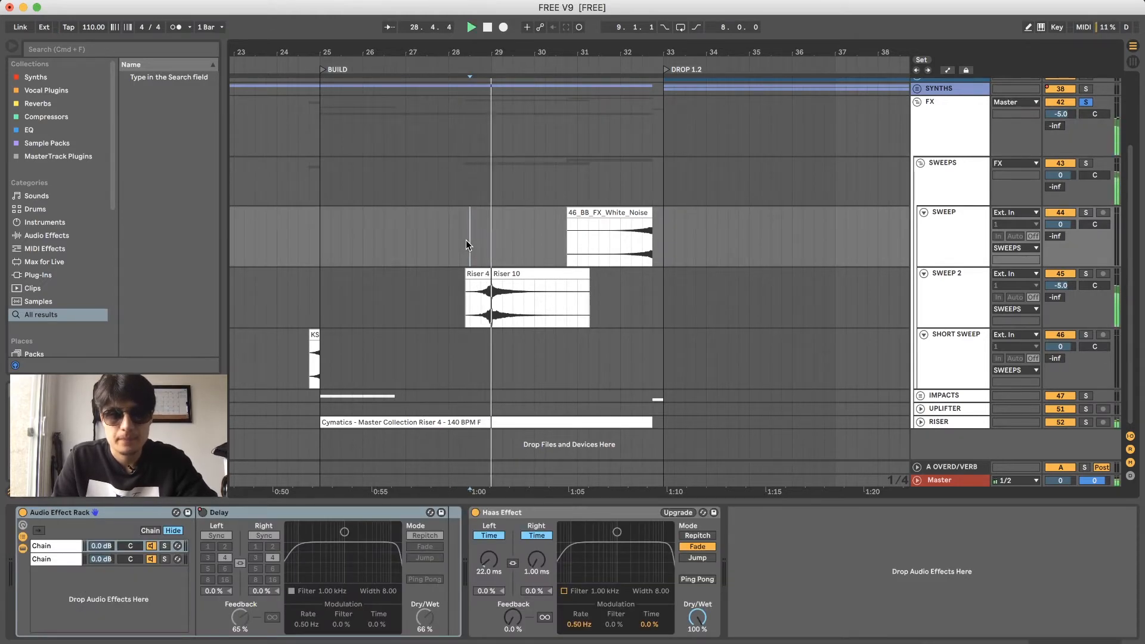
- Audition the white noise sweep at the end of BUILD into the start of DROP 1.2
{"action": "scroll", "coordinate": [583, 87], "scroll_direction": "down", "scroll_amount": 3}
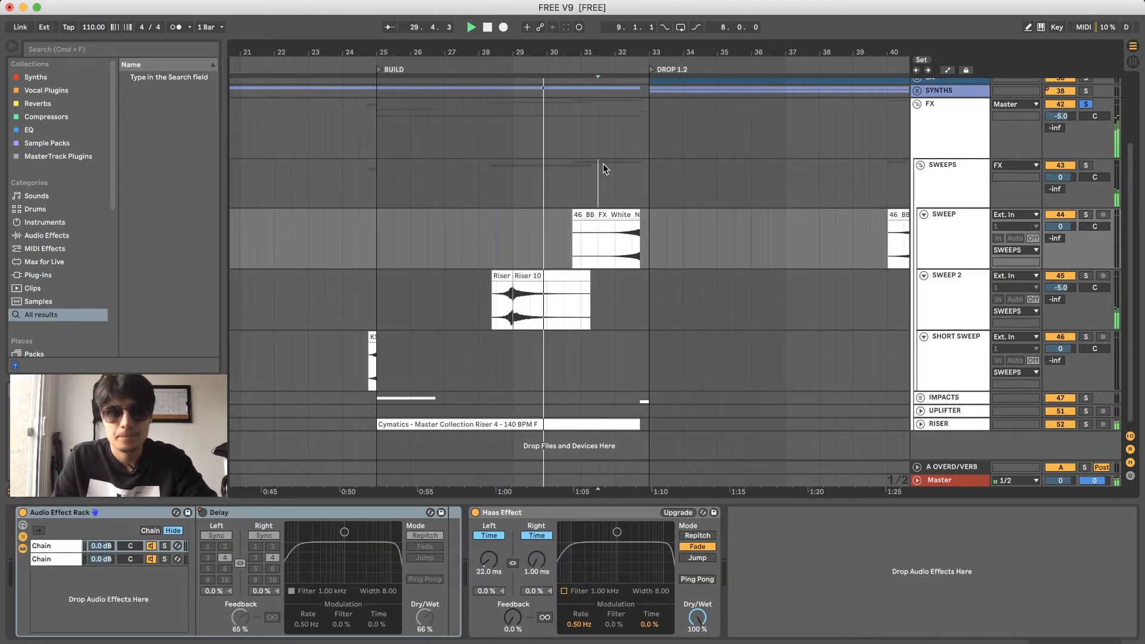
{"action": "left_click", "coordinate": [603, 163]}
{"action": "scroll", "coordinate": [721, 248], "scroll_direction": "right", "scroll_amount": 3}
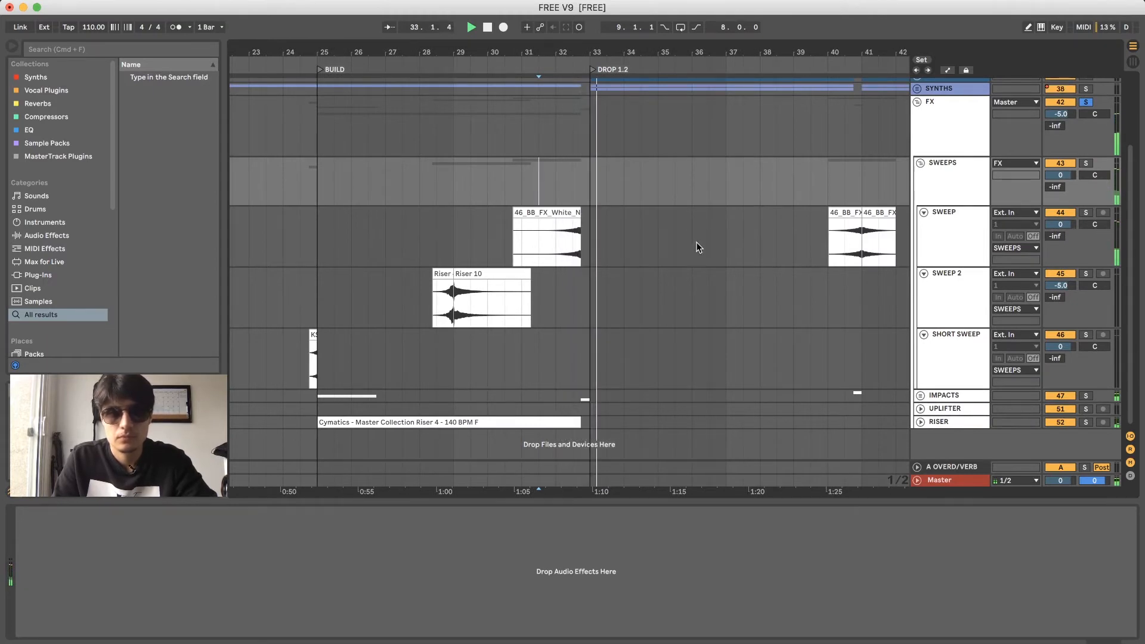
{"action": "scroll", "coordinate": [633, 55], "scroll_direction": "down", "scroll_amount": 2}
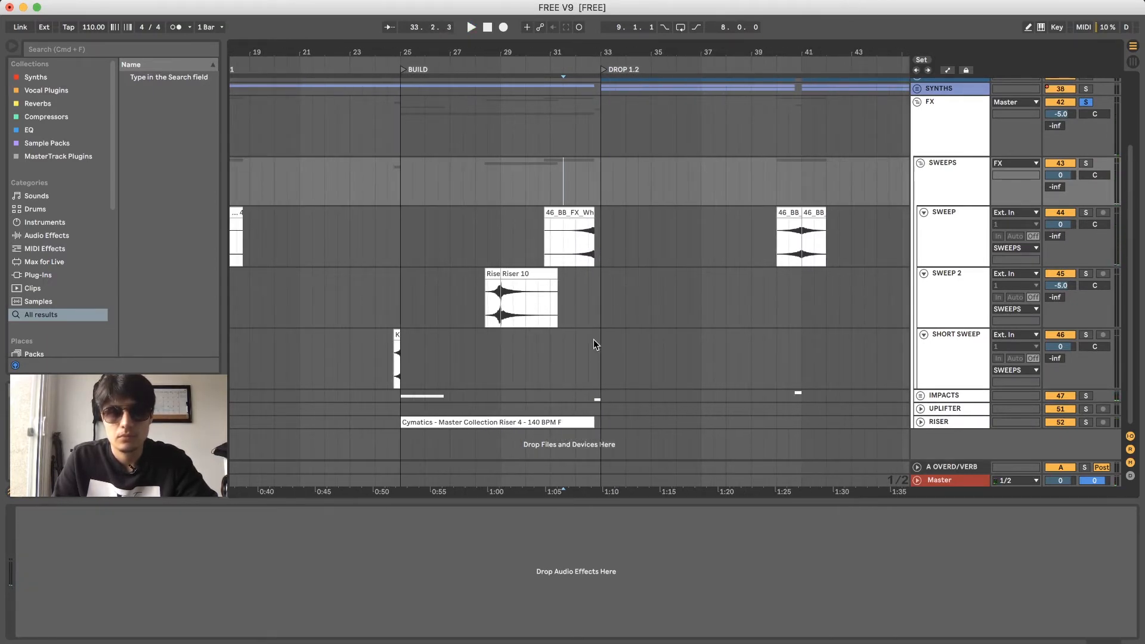
- Audition the pair of white noise clips on the SWEEP track around bar 41 in DROP 1.2
{"action": "scroll", "coordinate": [765, 263], "scroll_direction": "right", "scroll_amount": 10}
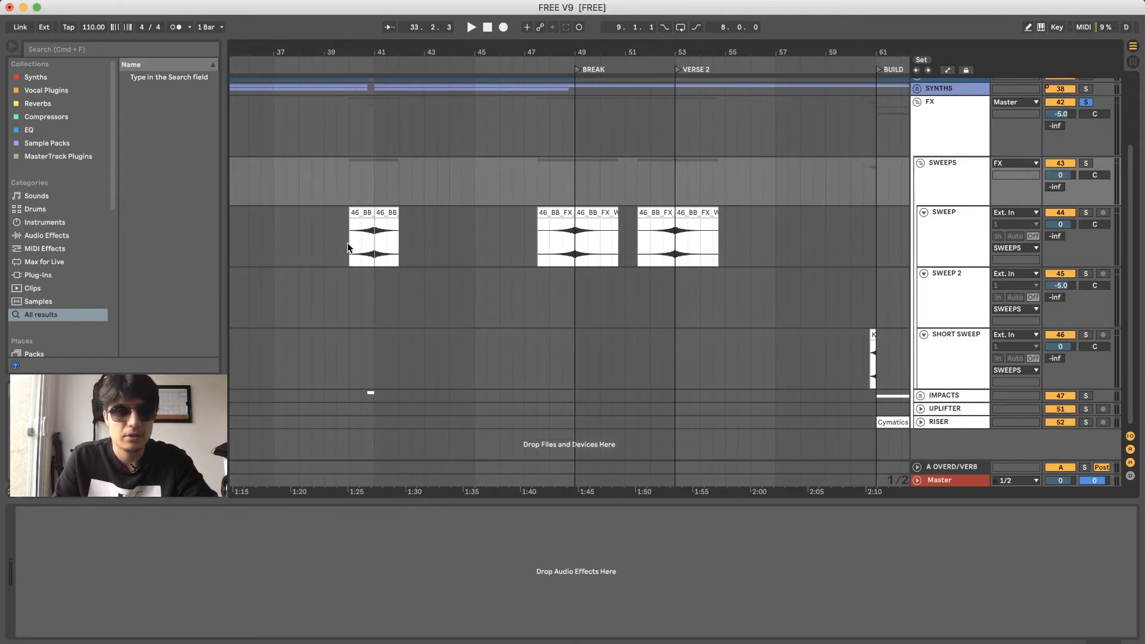
{"action": "left_click", "coordinate": [347, 247]}
{"action": "key", "text": "space"}
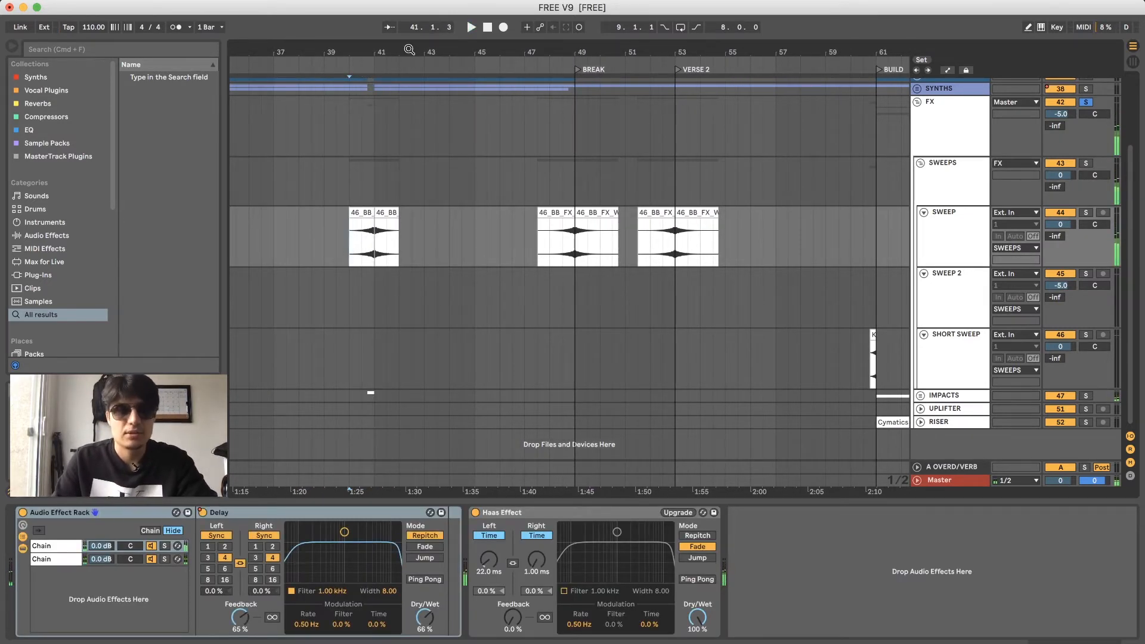
{"action": "scroll", "coordinate": [409, 49], "scroll_direction": "down", "scroll_amount": 3}
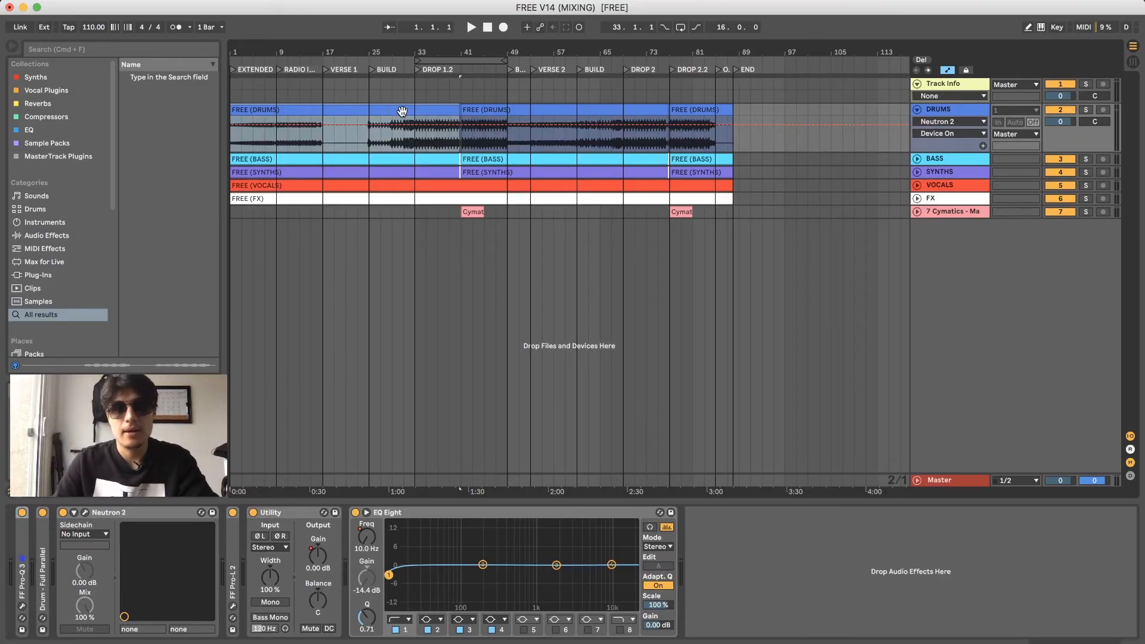
- Fold the DRUMS track of the mixing project to view all stem tracks together around DROP 1.2
{"action": "left_click", "coordinate": [918, 110]}
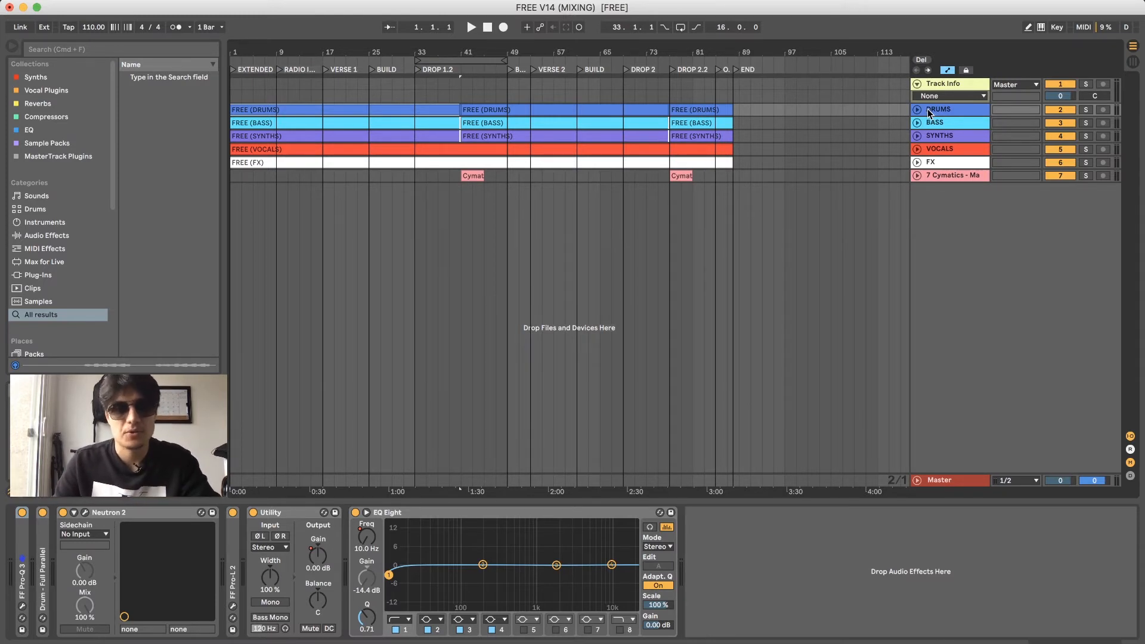
{"action": "left_click_drag", "start_coordinate": [418, 46], "coordinate": [420, 60]}
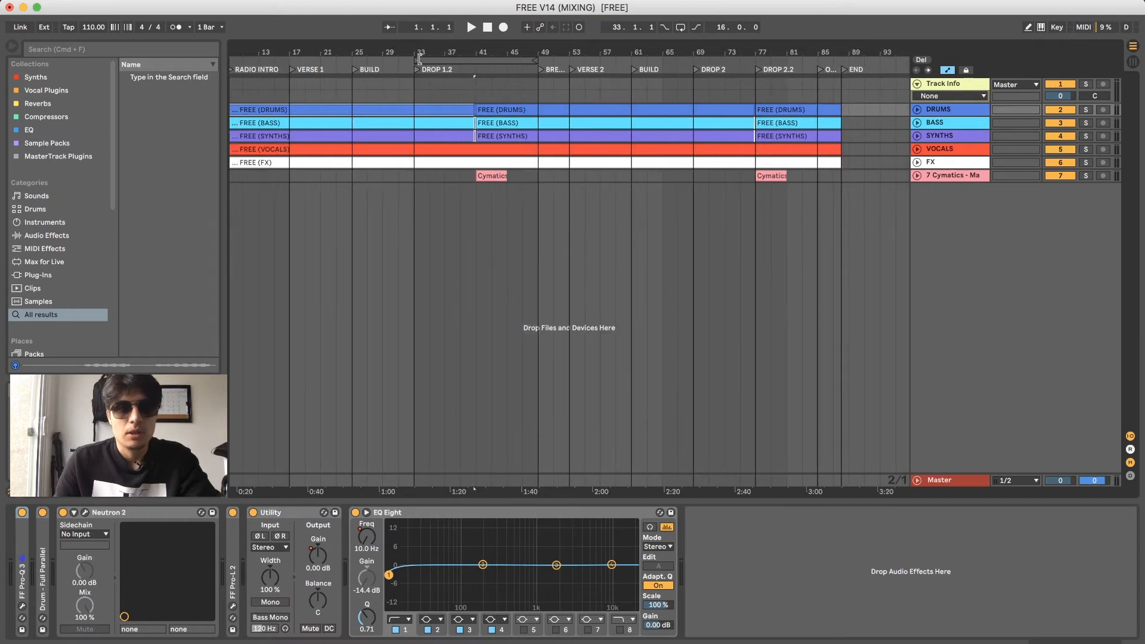
{"action": "scroll", "coordinate": [424, 123], "scroll_direction": "left", "scroll_amount": 3}
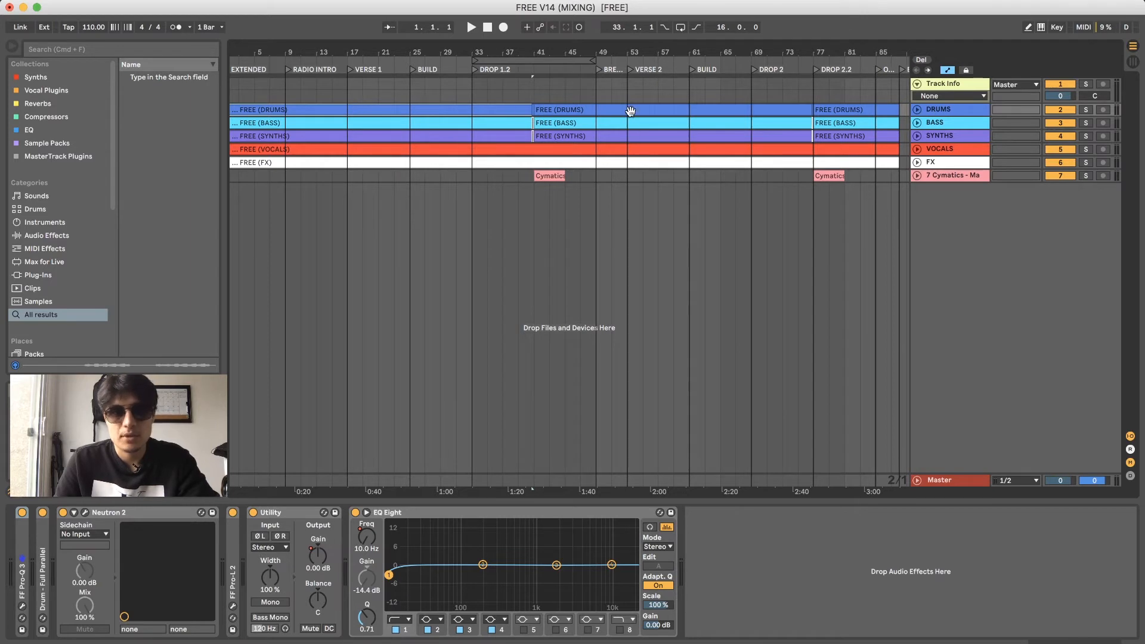
- Unfold the DRUMS track and its FF Pro-Q 3, inspect the filters and low-mid cut in the plugin window, and close it
{"action": "left_click", "coordinate": [917, 110]}
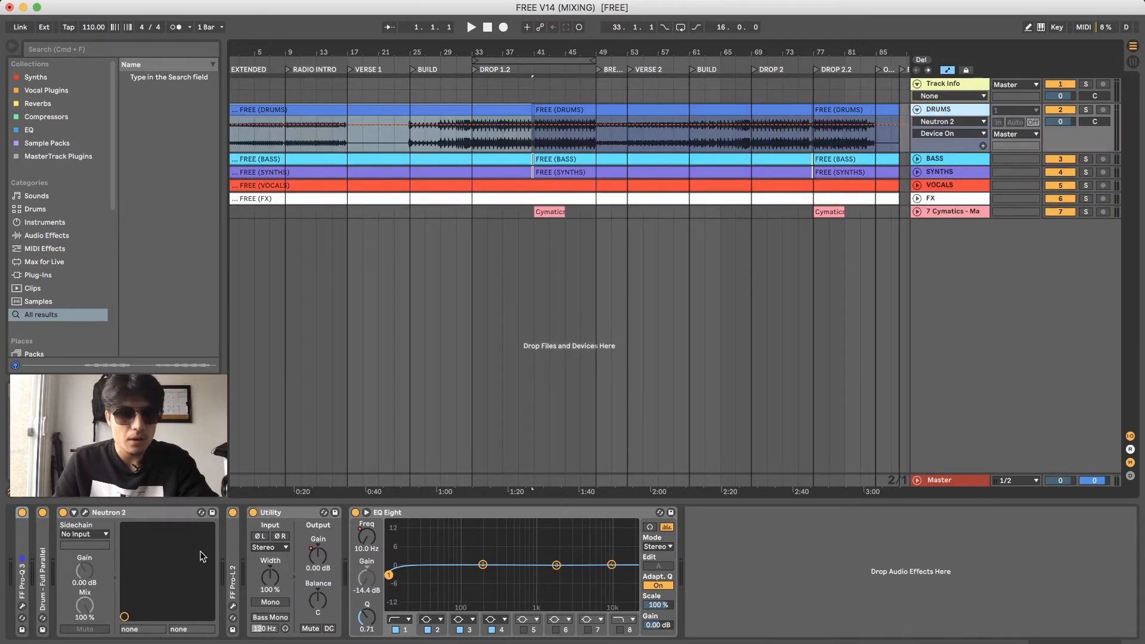
{"action": "double_click", "coordinate": [25, 562]}
{"action": "left_click", "coordinate": [44, 513]}
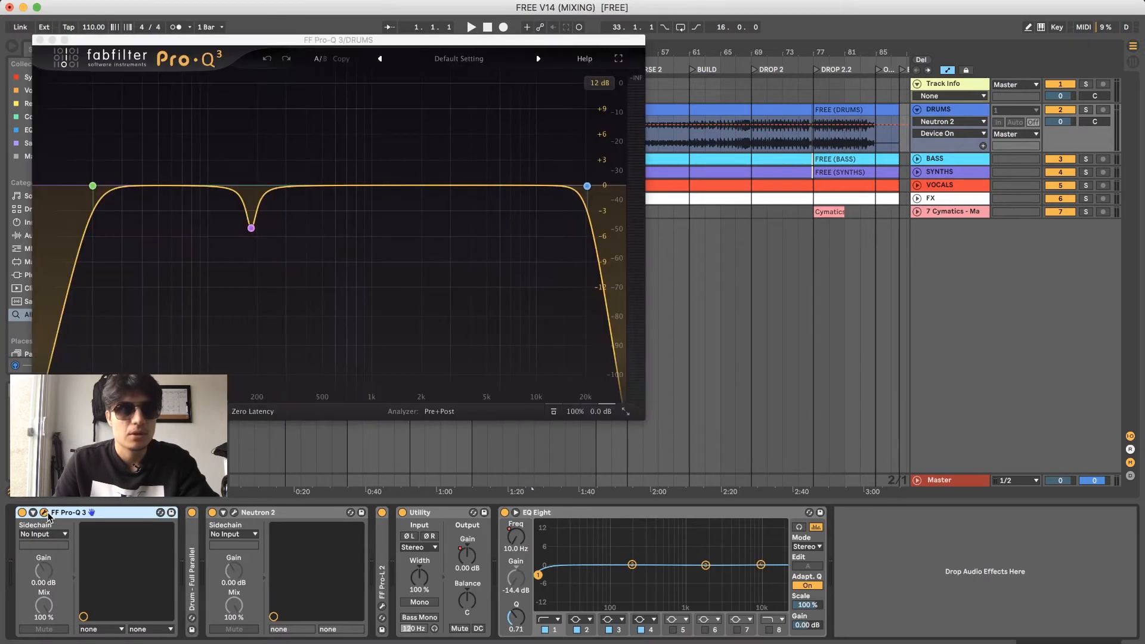
{"action": "left_click_drag", "start_coordinate": [394, 46], "coordinate": [447, 129]}
{"action": "mouse_move", "coordinate": [137, 273]}
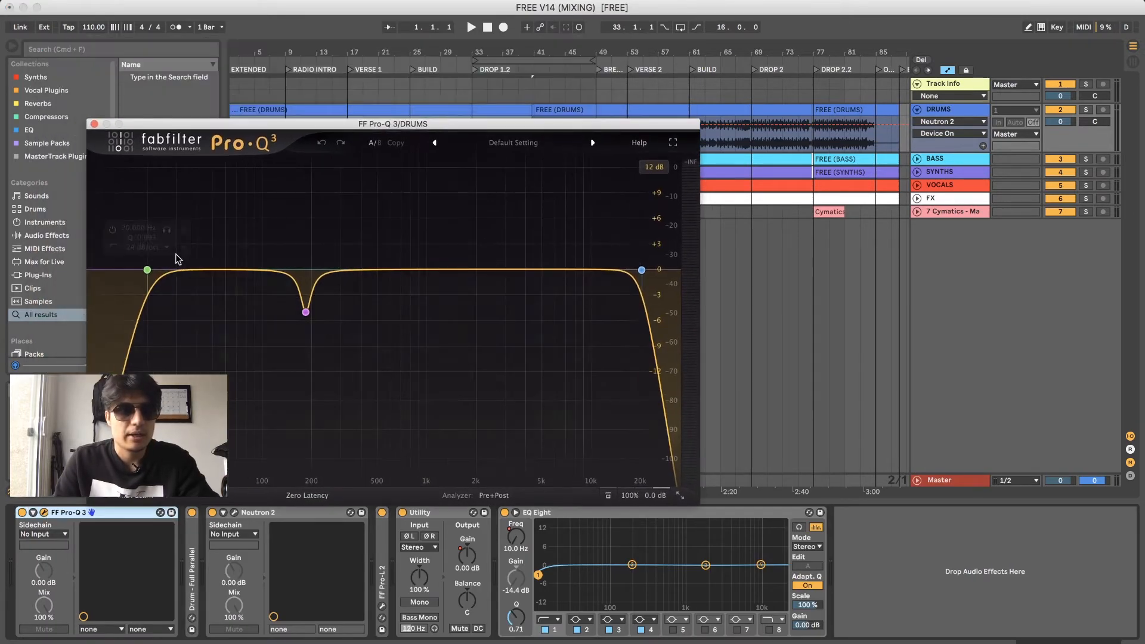
{"action": "mouse_move", "coordinate": [658, 270]}
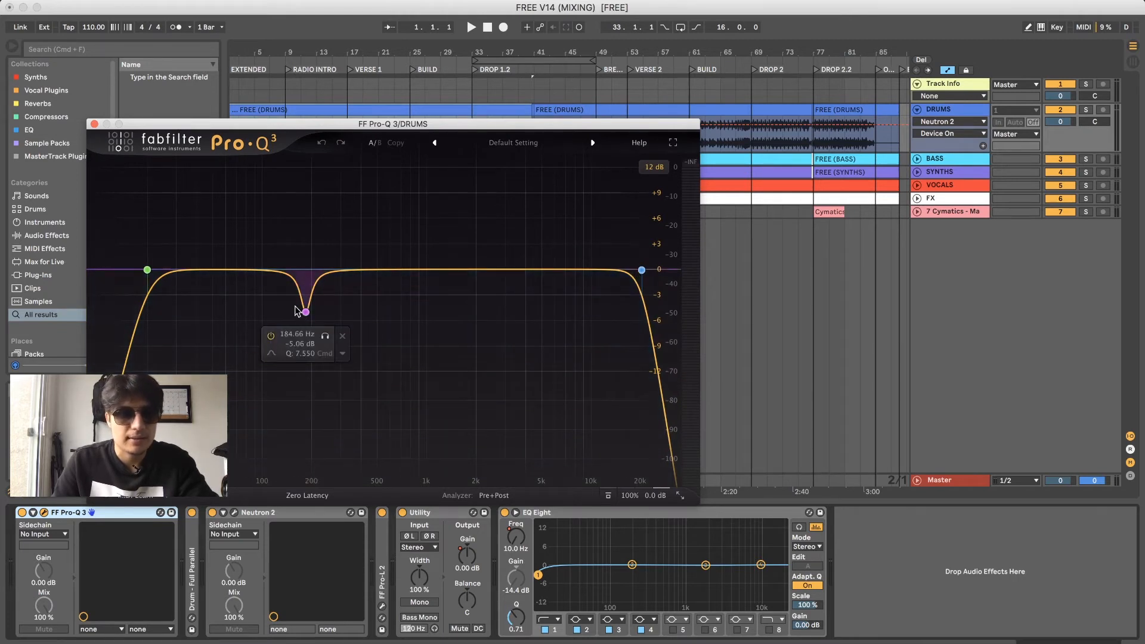
{"action": "left_click", "coordinate": [94, 125]}
- Unfold the Drum - Full Parallel compressor on the DRUMS track and deactivate the devices from Neutron 2 through EQ Eight
{"action": "double_click", "coordinate": [188, 542]}
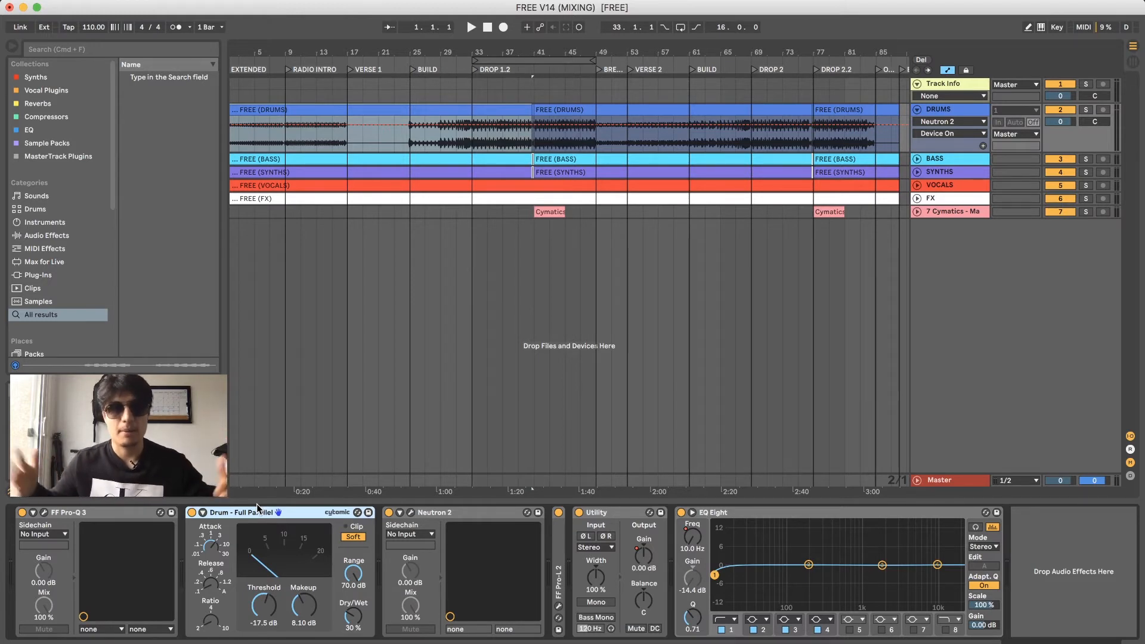
{"action": "left_click", "coordinate": [442, 513]}
{"action": "left_click", "coordinate": [732, 518], "text": "shift"}
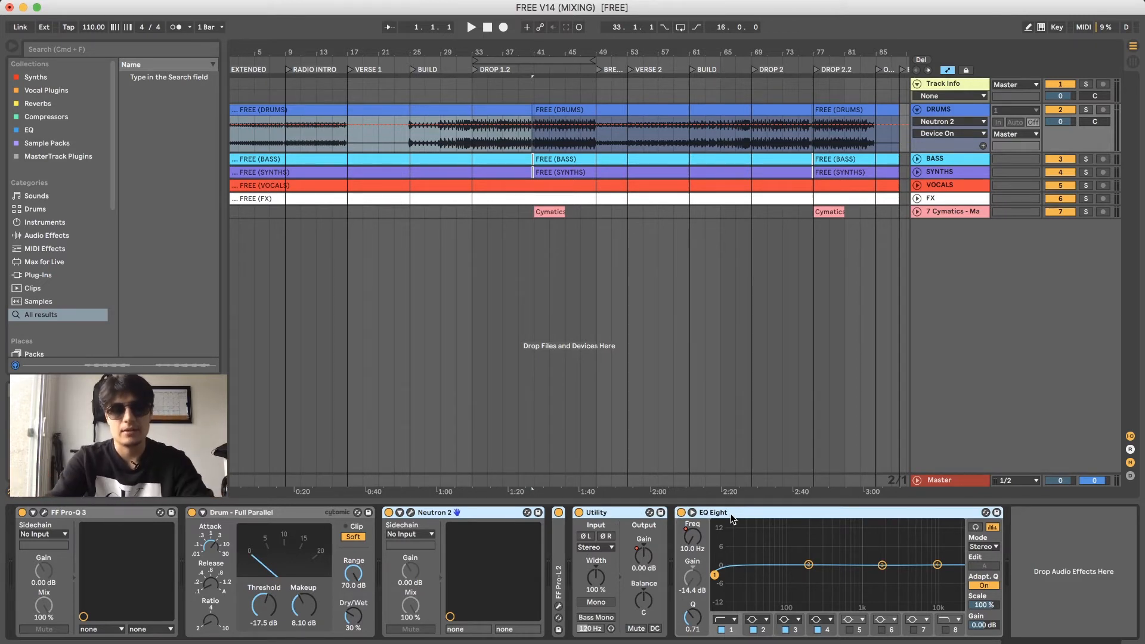
{"action": "key", "text": "super+0"}
{"action": "scroll", "coordinate": [414, 461], "scroll_direction": "right", "scroll_amount": 2}
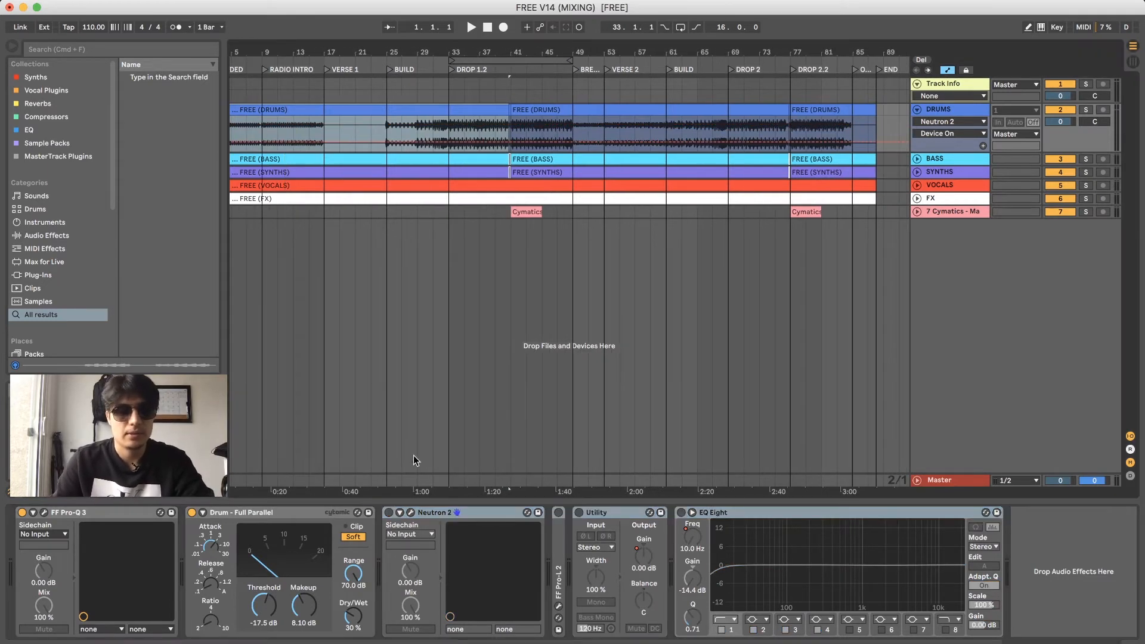
- Bypass the Drum - Full Parallel compressor, play from the start of DROP 1.2, hide the automation lanes and solo DRUMS
{"action": "left_click", "coordinate": [269, 516]}
{"action": "left_click", "coordinate": [191, 513]}
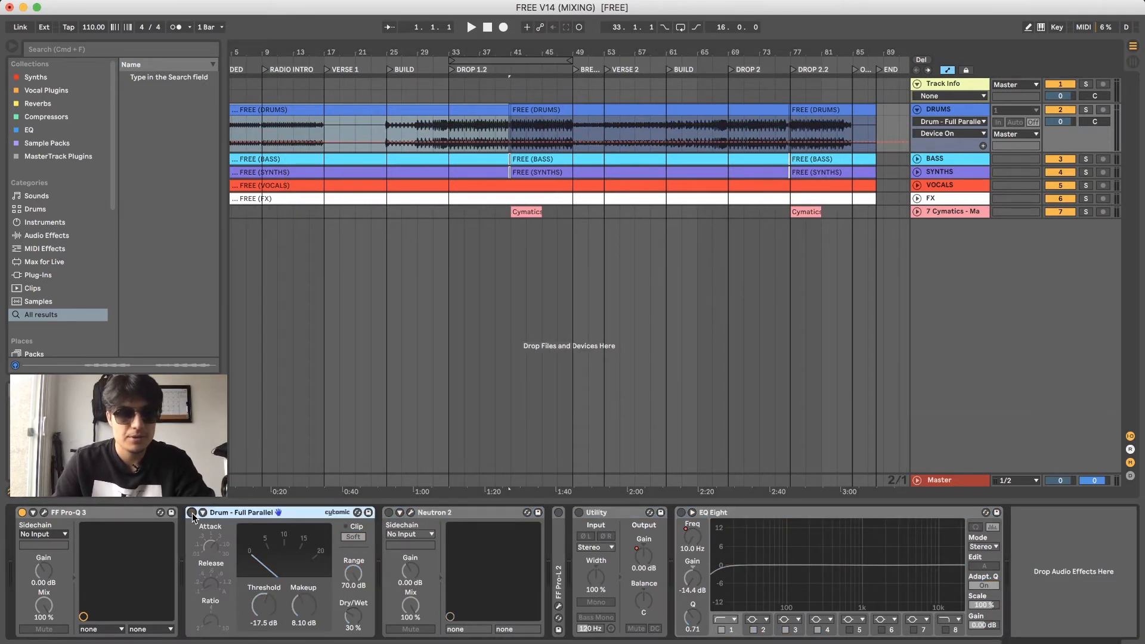
{"action": "key", "text": "space"}
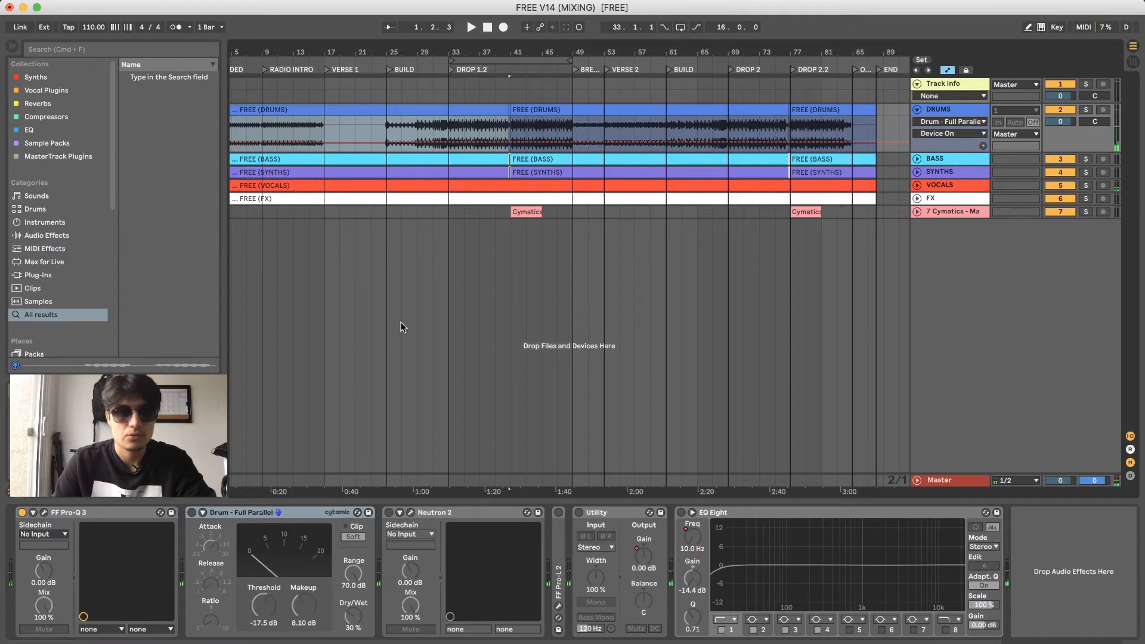
{"action": "left_click", "coordinate": [450, 127]}
{"action": "key", "text": "space"}
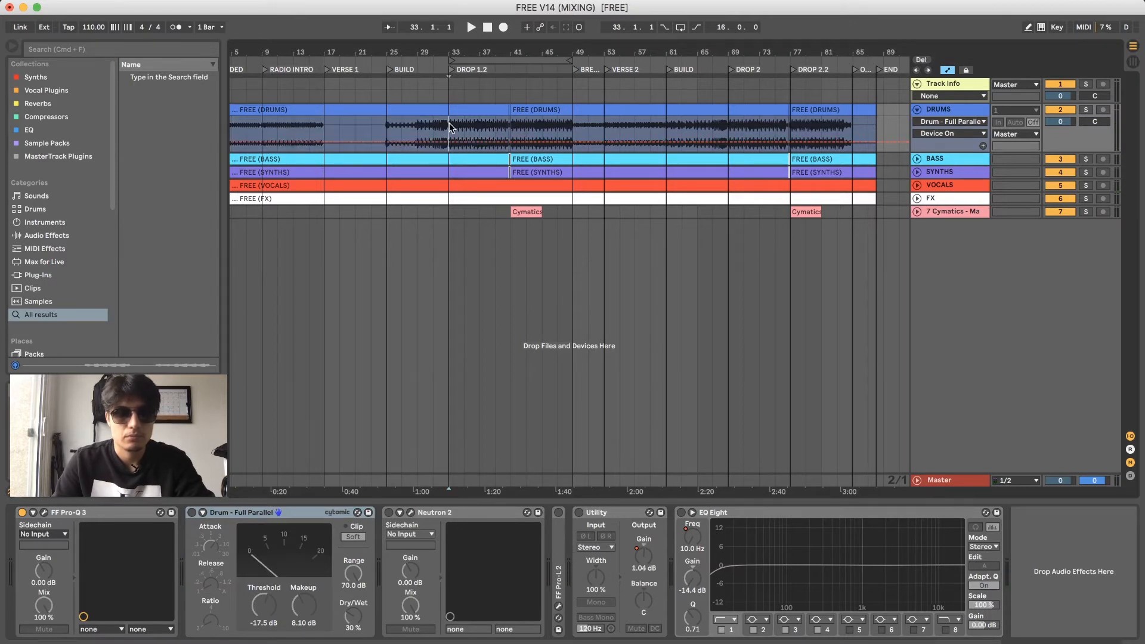
{"action": "key", "text": "a"}
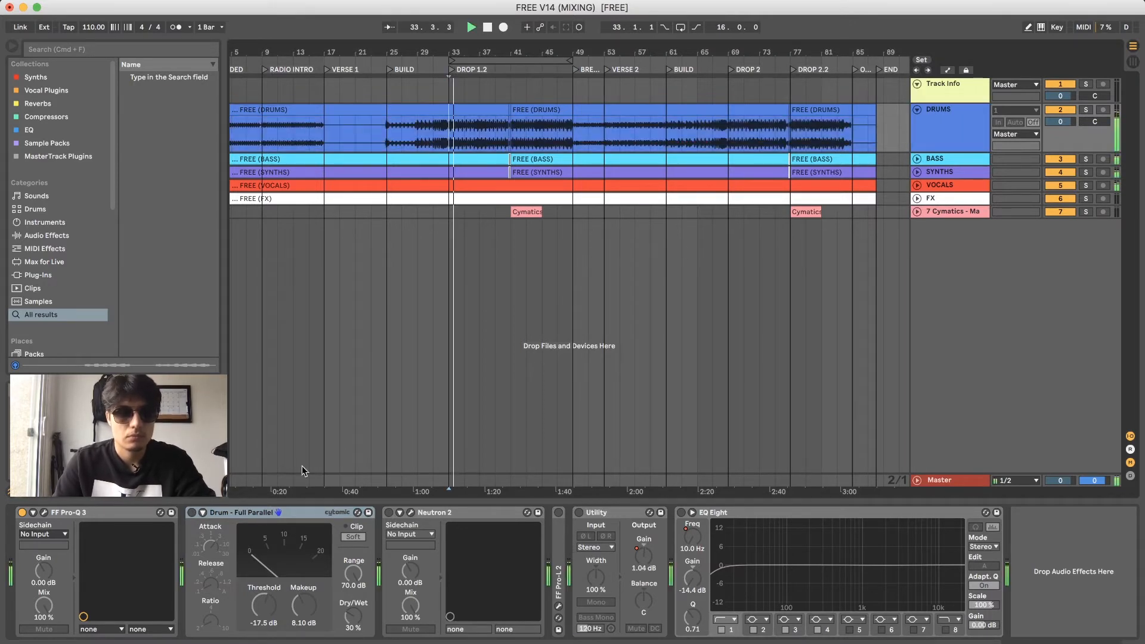
{"action": "key", "text": "s"}
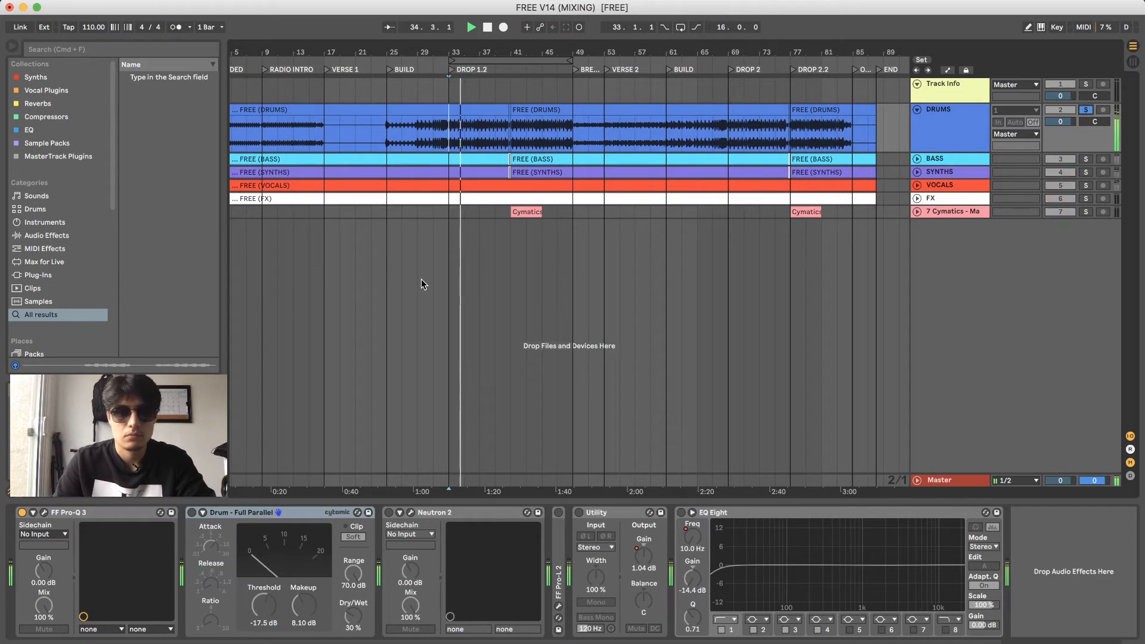
- Compare the soloed drums with the Drum - Full Parallel compressor on and off, leave it on and stop playback
{"action": "left_click", "coordinate": [191, 513]}
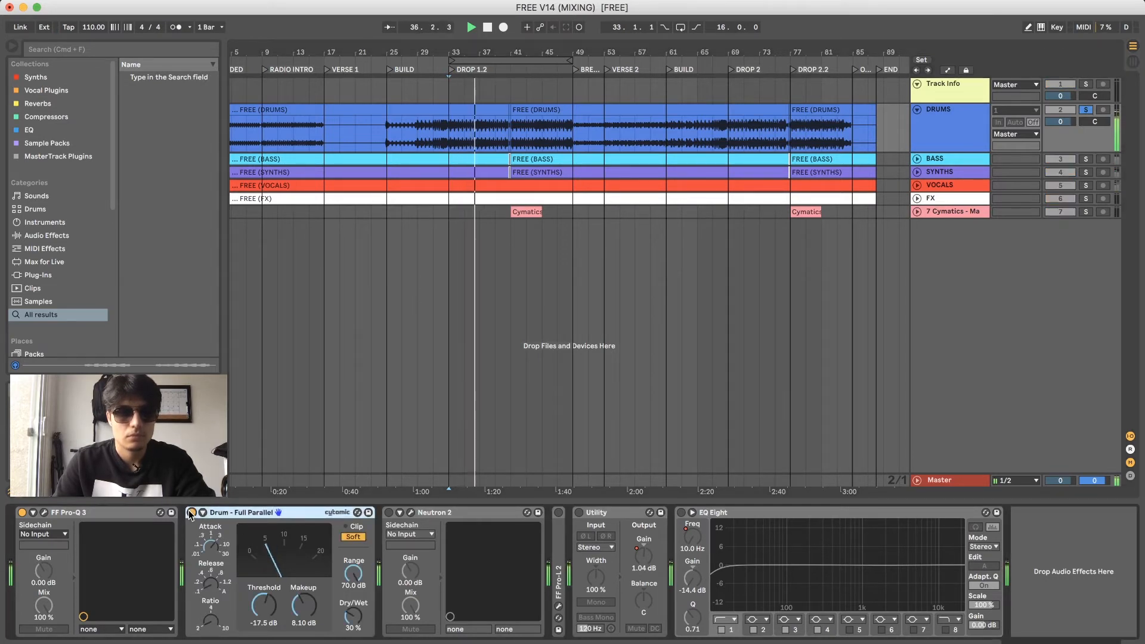
{"action": "left_click", "coordinate": [191, 513]}
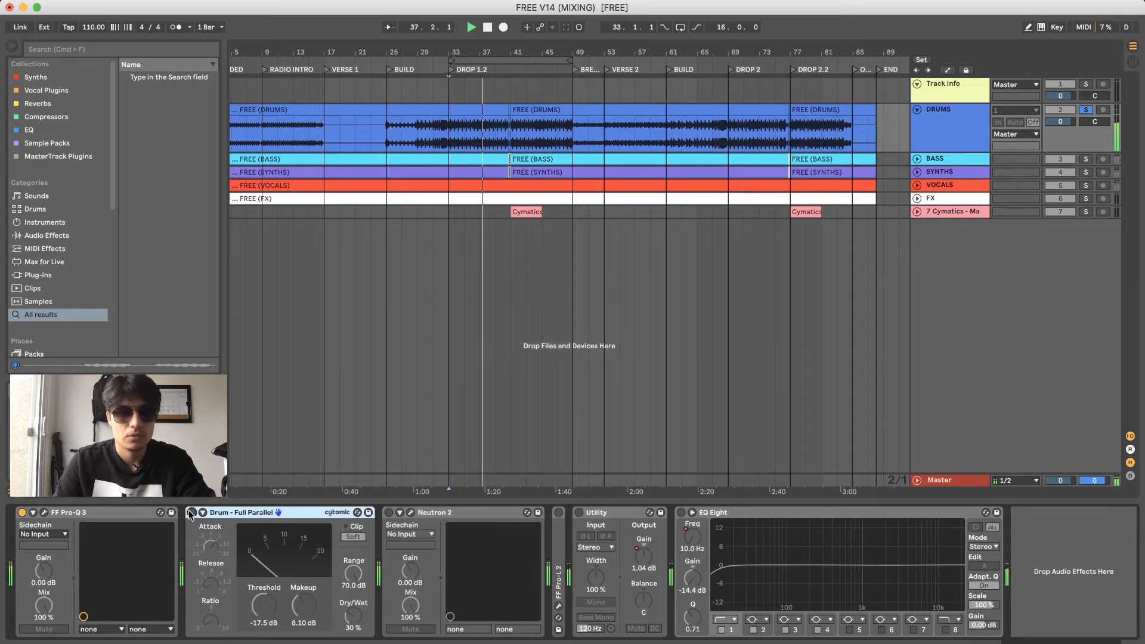
{"action": "left_click", "coordinate": [191, 513]}
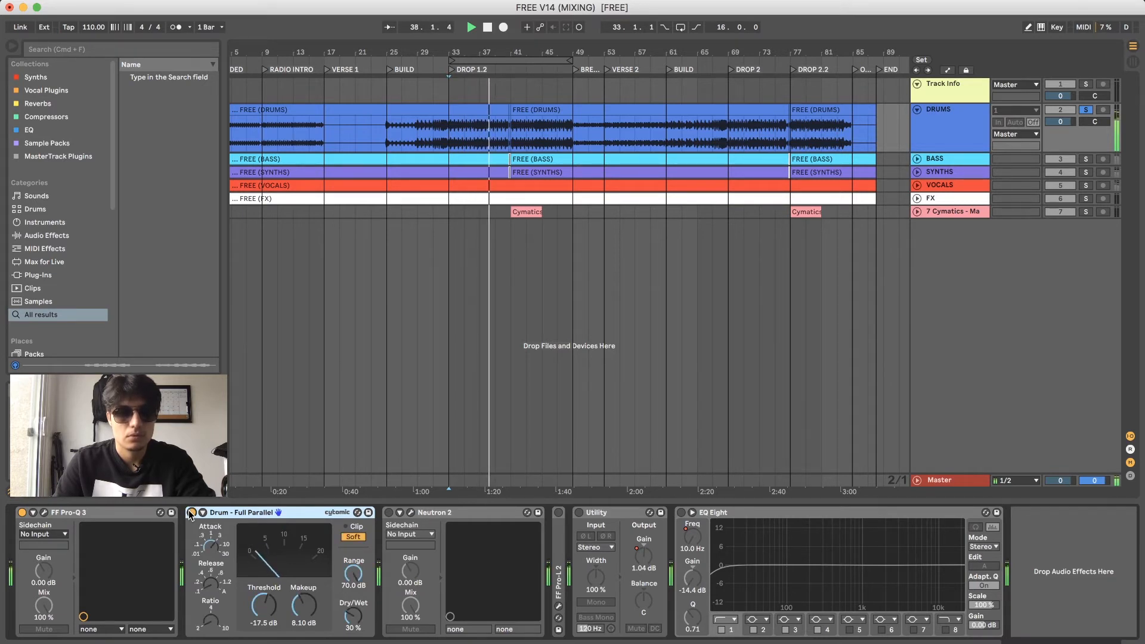
{"action": "key", "text": "space"}
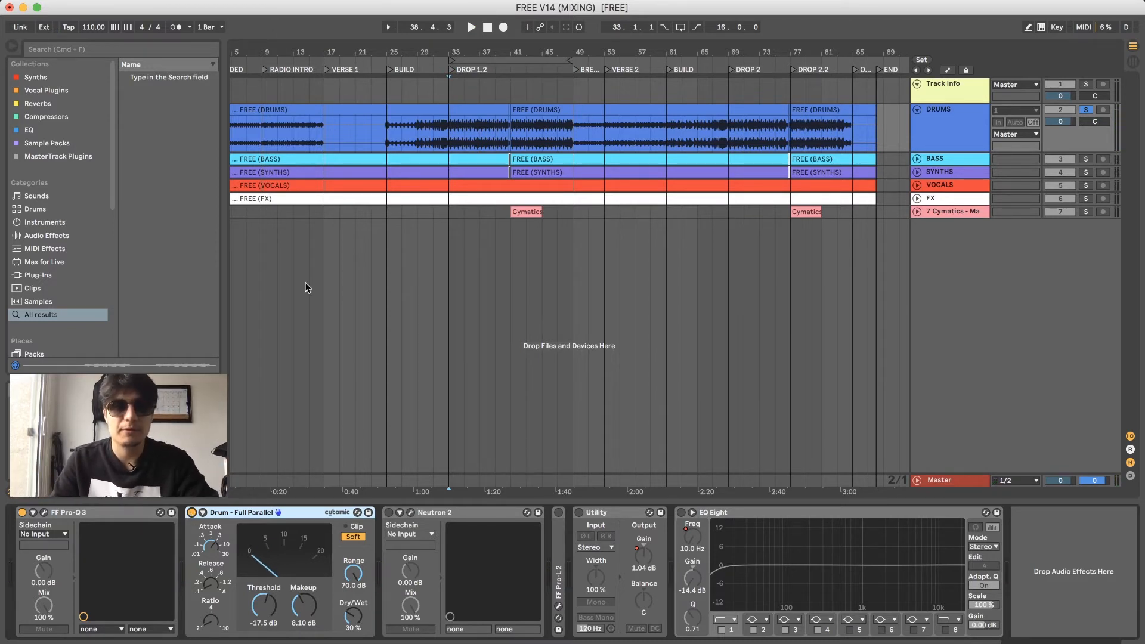
- Turn on Neutron 2 on the DRUMS track, open its window without the preset manager and move it fully into view
{"action": "left_click_drag", "start_coordinate": [448, 45], "coordinate": [447, 49]}
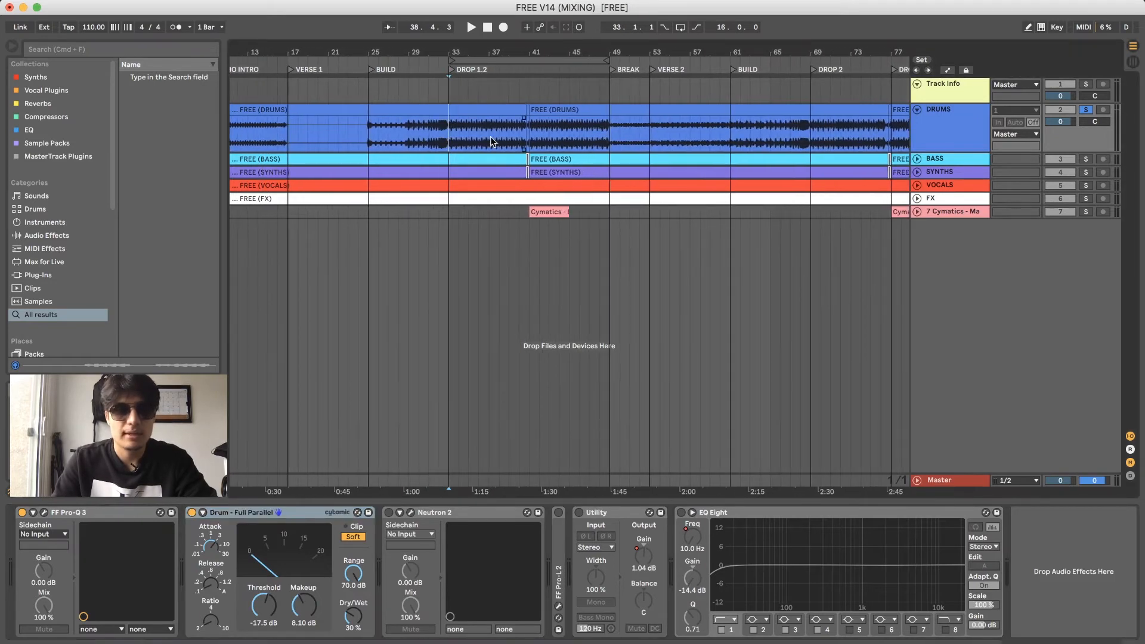
{"action": "left_click", "coordinate": [414, 514]}
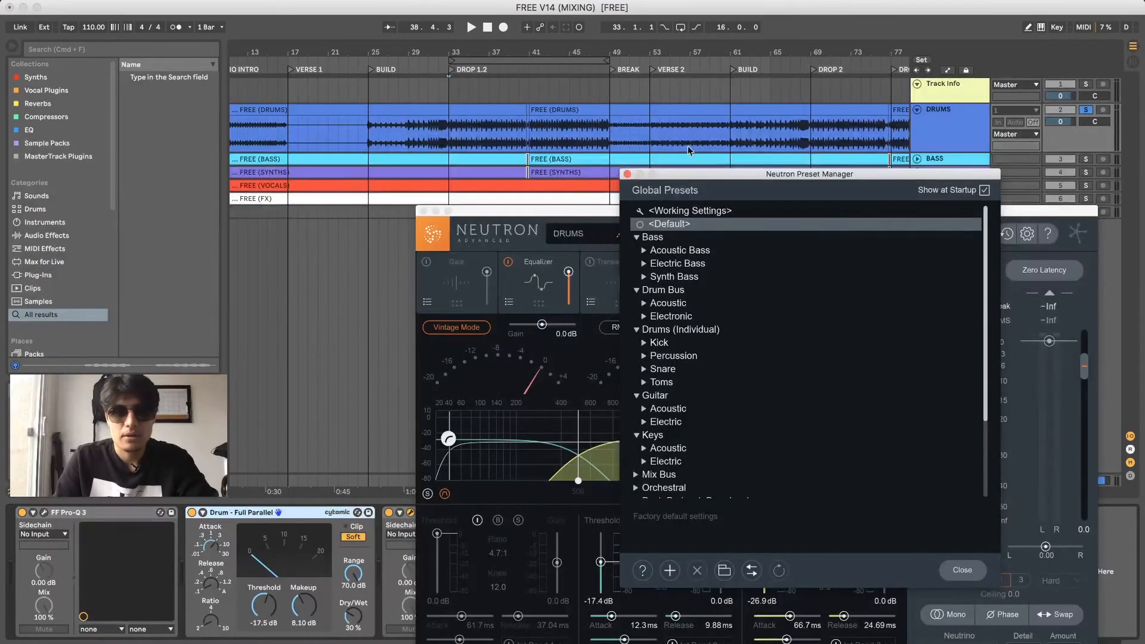
{"action": "left_click", "coordinate": [627, 173]}
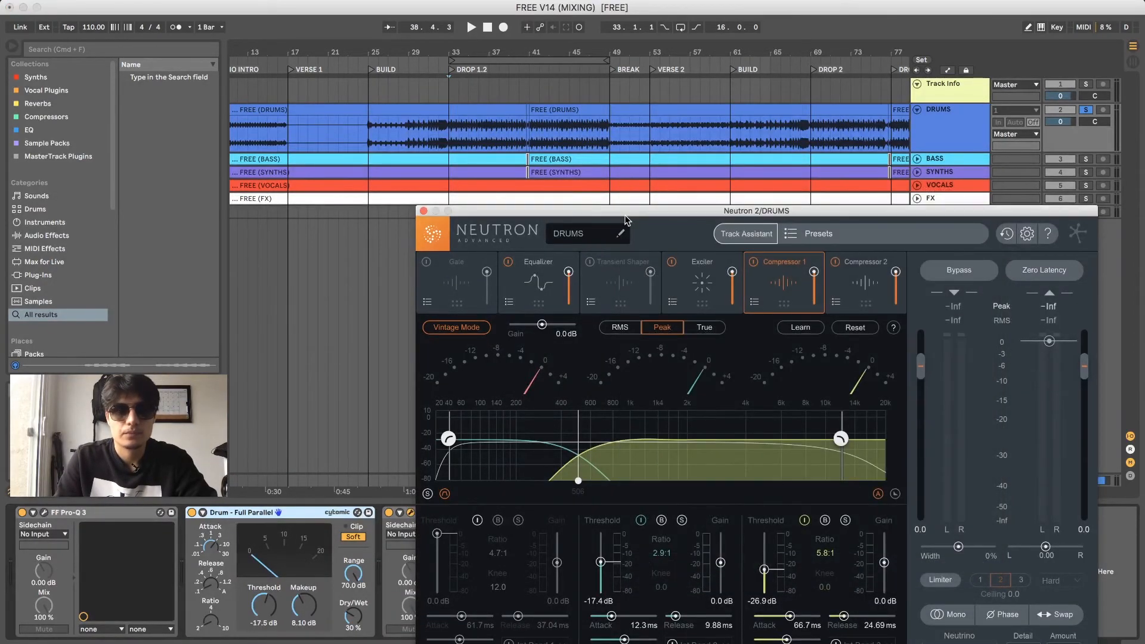
{"action": "left_click_drag", "start_coordinate": [625, 207], "coordinate": [457, 88]}
- Play the drums while inspecting Neutron's Equalizer and Exciter modules, stop playback and close the plugin window
{"action": "key", "text": "space"}
{"action": "left_click", "coordinate": [366, 166]}
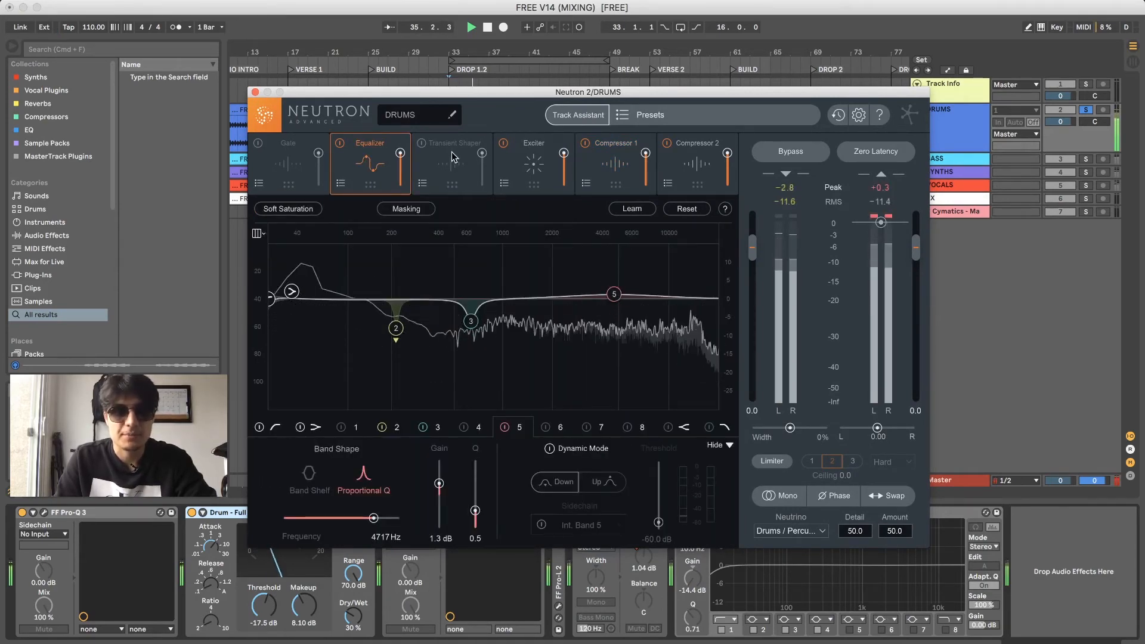
{"action": "left_click", "coordinate": [534, 164]}
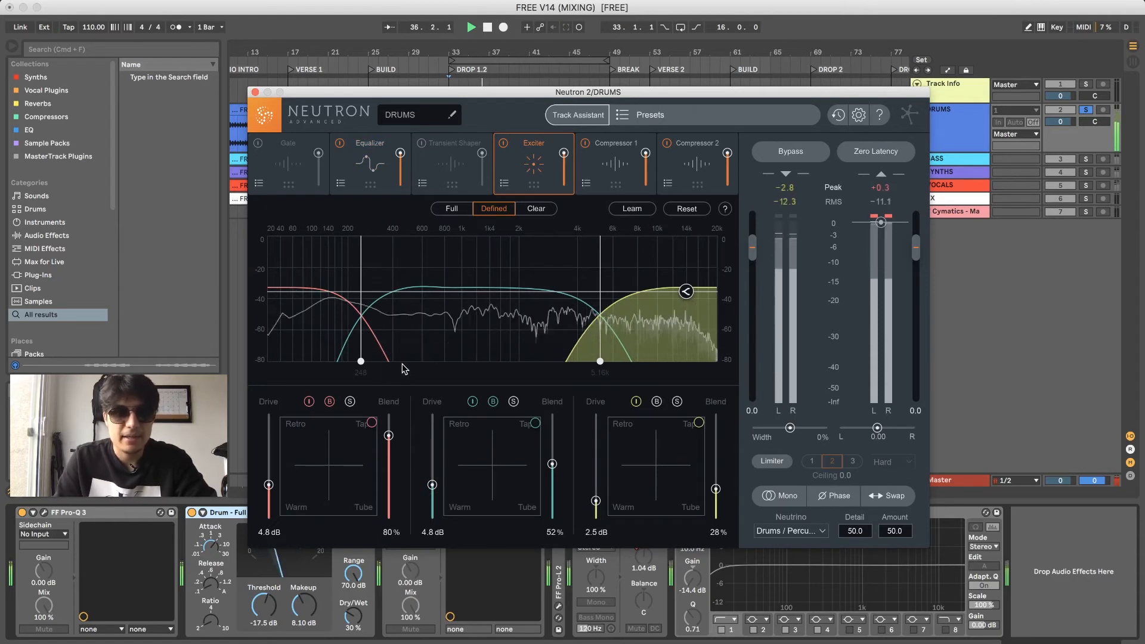
{"action": "key", "text": "space"}
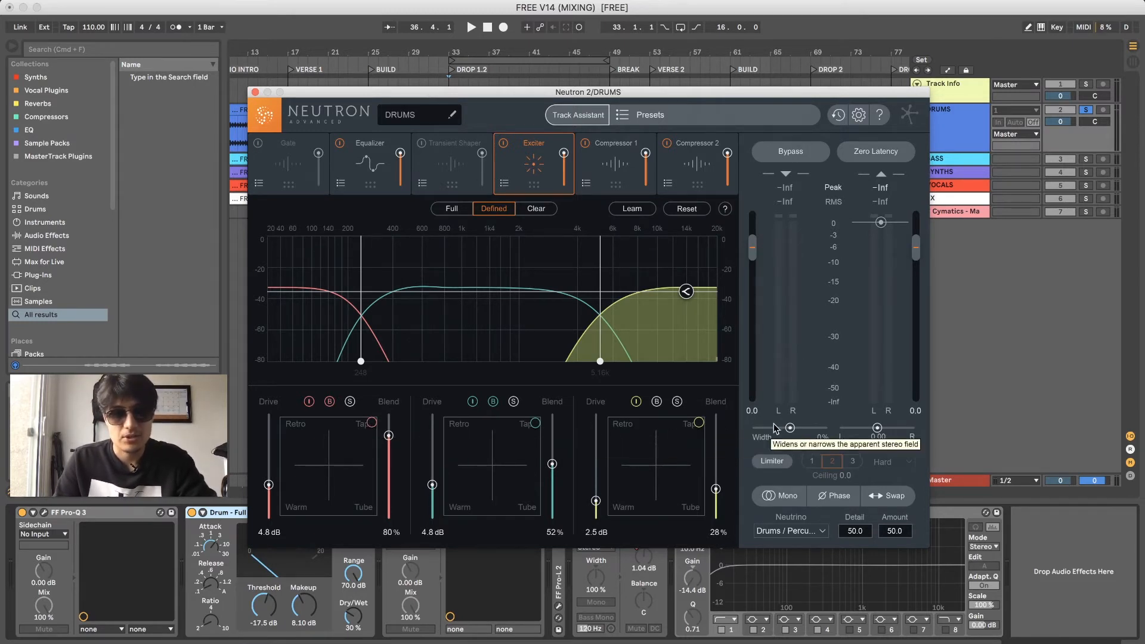
{"action": "left_click", "coordinate": [256, 93]}
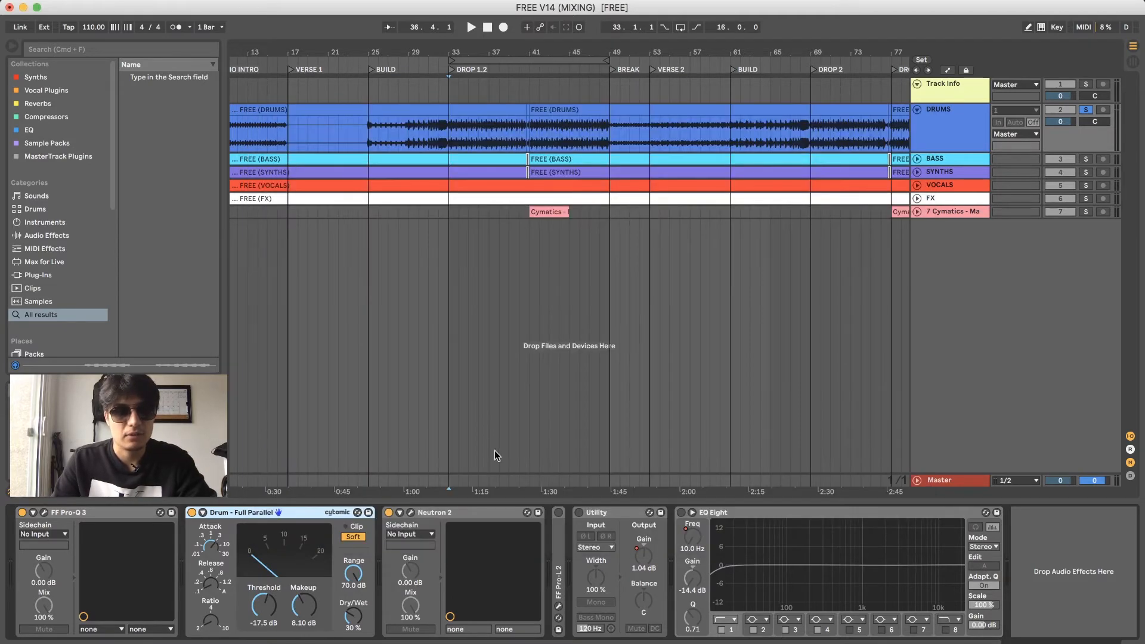
- Unfold FF Pro-L 2 on the DRUMS track with the limiter on, watch its limiting during playback, close its window and stop
{"action": "double_click", "coordinate": [560, 561]}
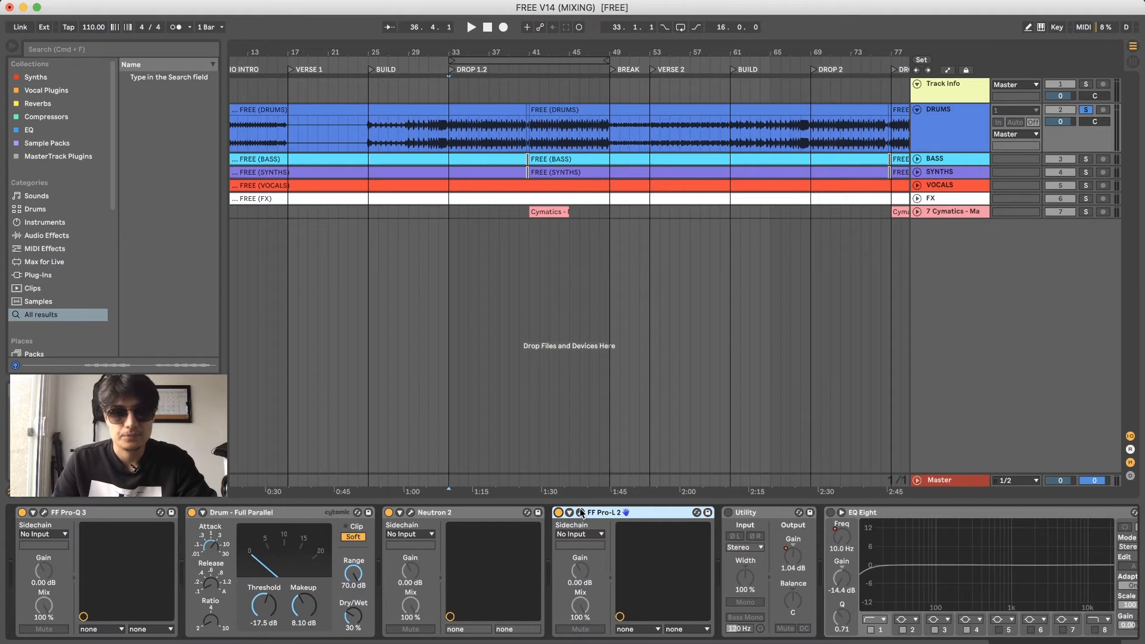
{"action": "left_click", "coordinate": [580, 513]}
{"action": "key", "text": "space"}
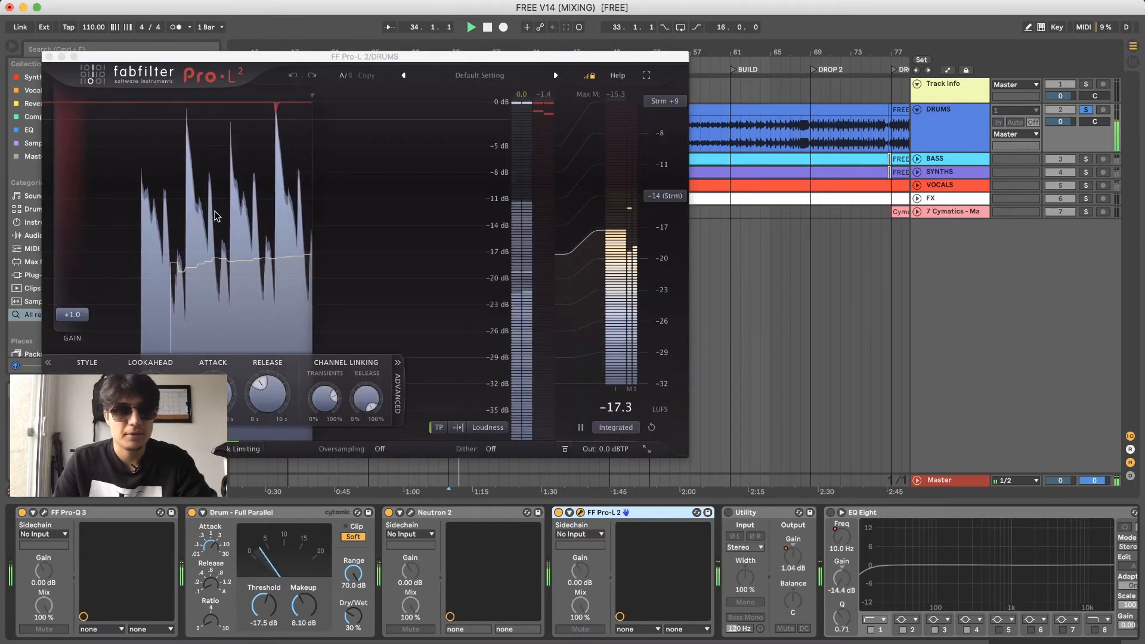
{"action": "left_click", "coordinate": [49, 57]}
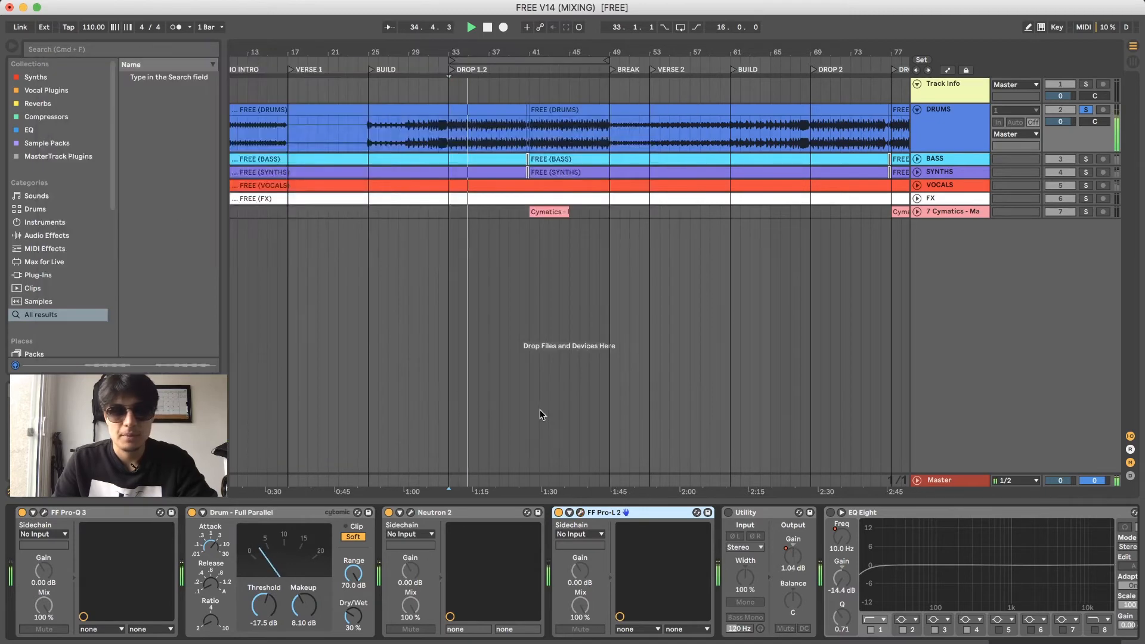
{"action": "key", "text": "space"}
- Turn on the DRUMS track's Utility and show its Gain automation around BUILD and DROP 1.2
{"action": "left_click", "coordinate": [722, 513]}
{"action": "scroll", "coordinate": [684, 515], "scroll_direction": "right", "scroll_amount": 2}
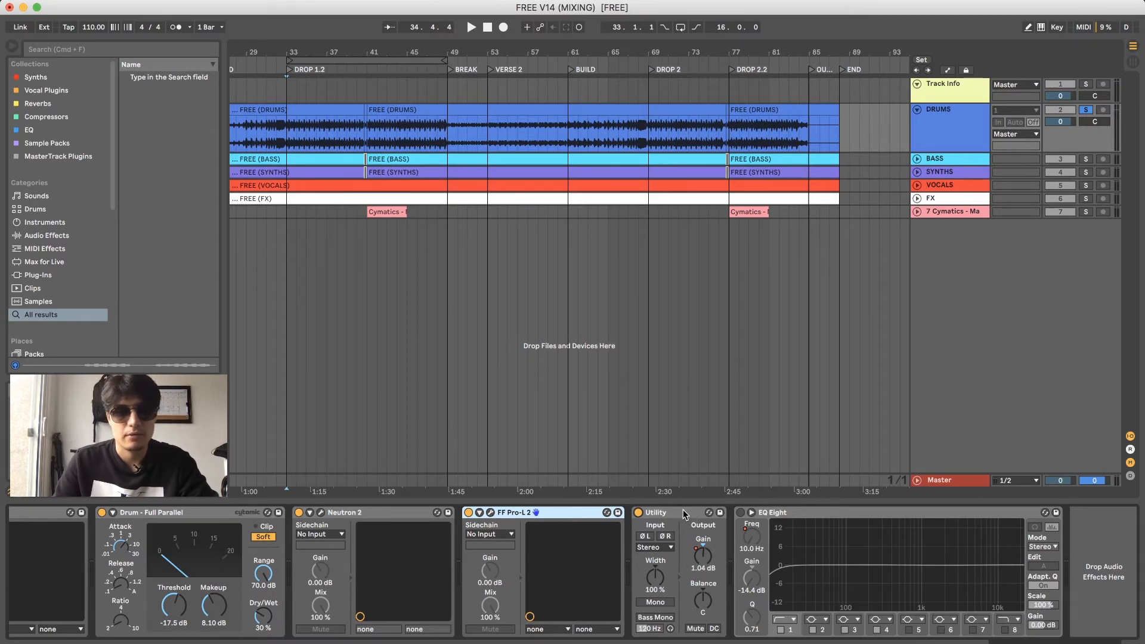
{"action": "left_click", "coordinate": [693, 529]}
{"action": "right_click", "coordinate": [713, 559]}
{"action": "left_click", "coordinate": [730, 567]}
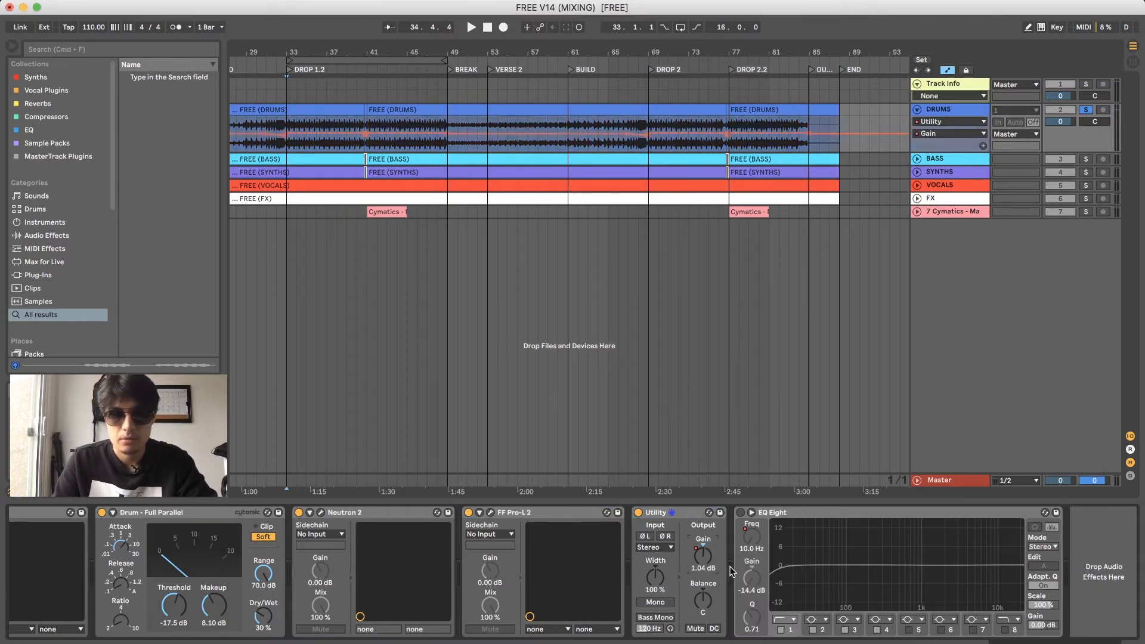
{"action": "scroll", "coordinate": [460, 197], "scroll_direction": "left", "scroll_amount": 3}
{"action": "scroll", "coordinate": [432, 167], "scroll_direction": "up", "scroll_amount": 6}
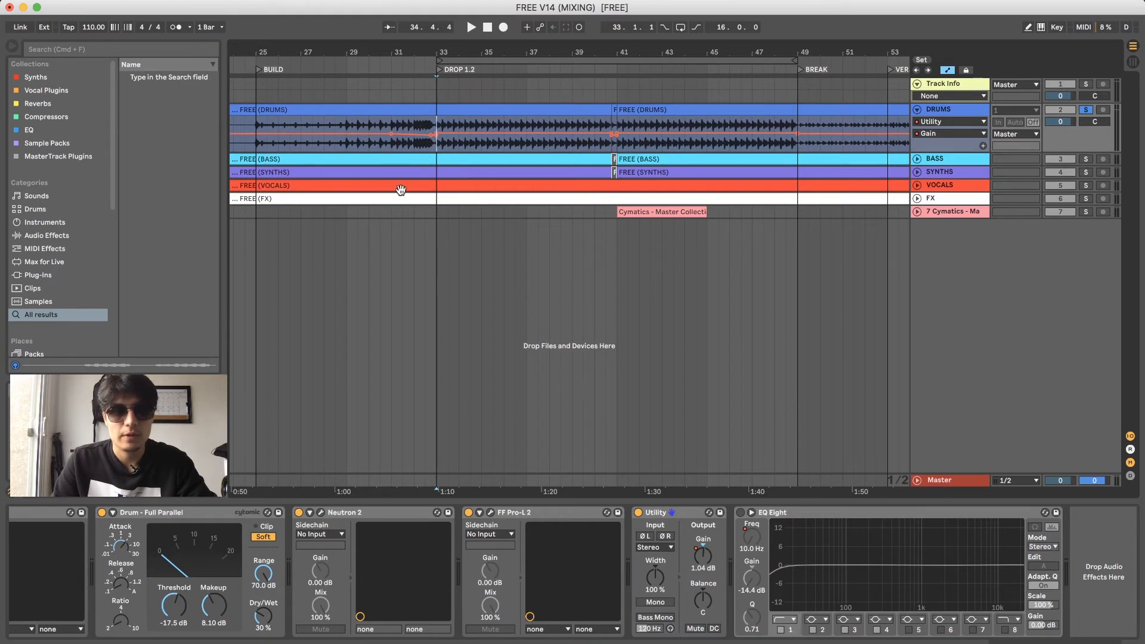
{"action": "left_click", "coordinate": [689, 520]}
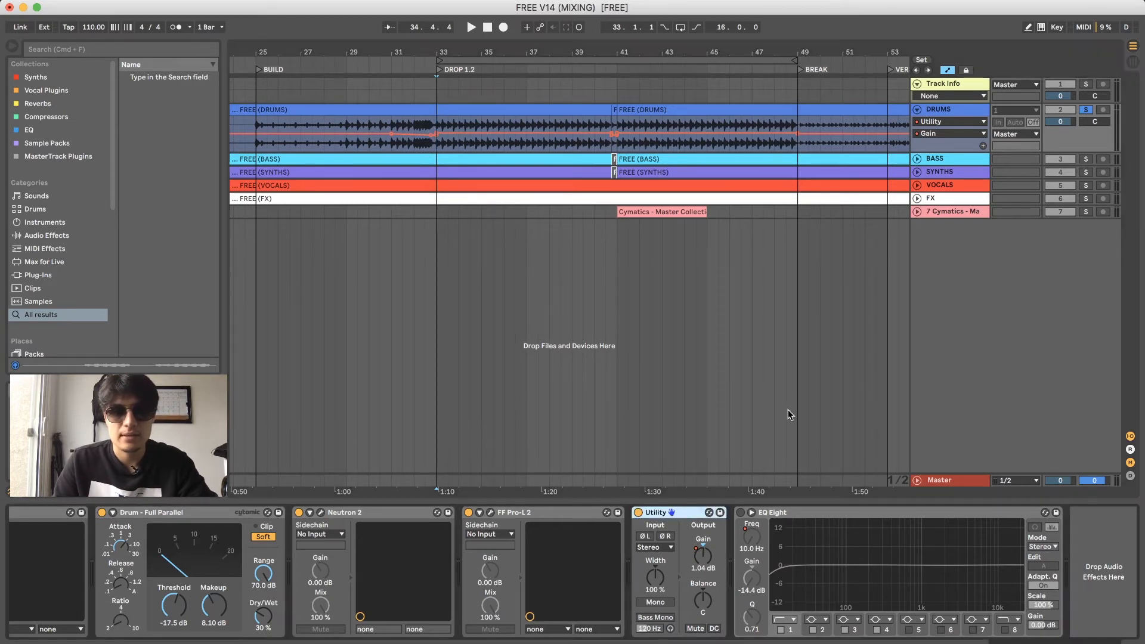
- Check the BASS track's Utility, return to DRUMS, unsolo it and audition the full mix from bar 30 into DROP 1.2
{"action": "left_click", "coordinate": [957, 161]}
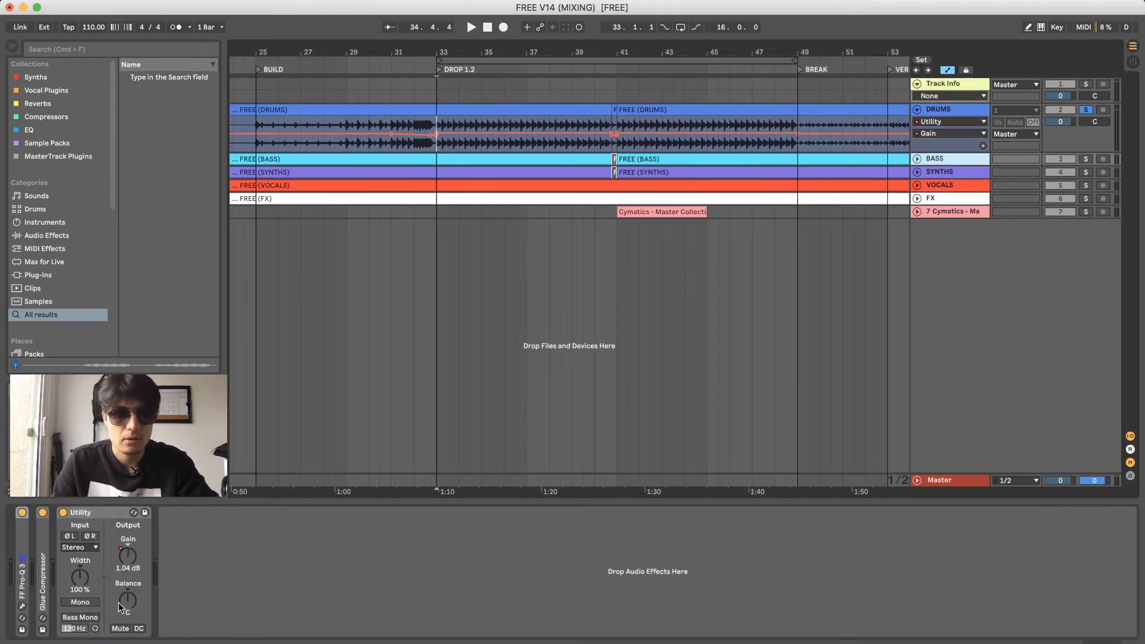
{"action": "left_click", "coordinate": [960, 109]}
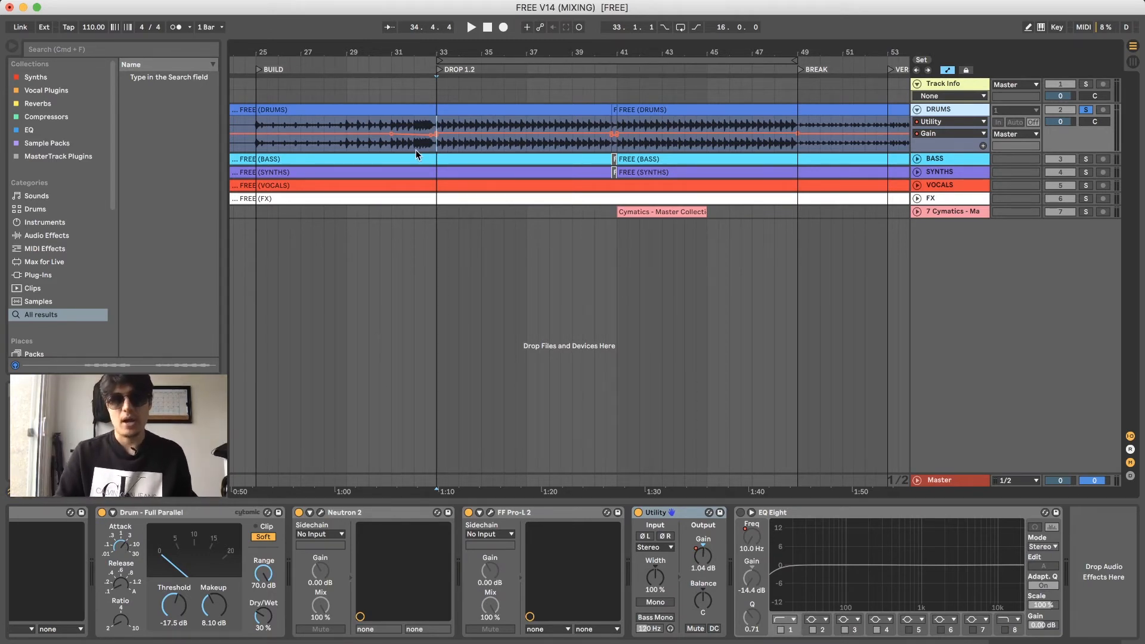
{"action": "left_click", "coordinate": [380, 143]}
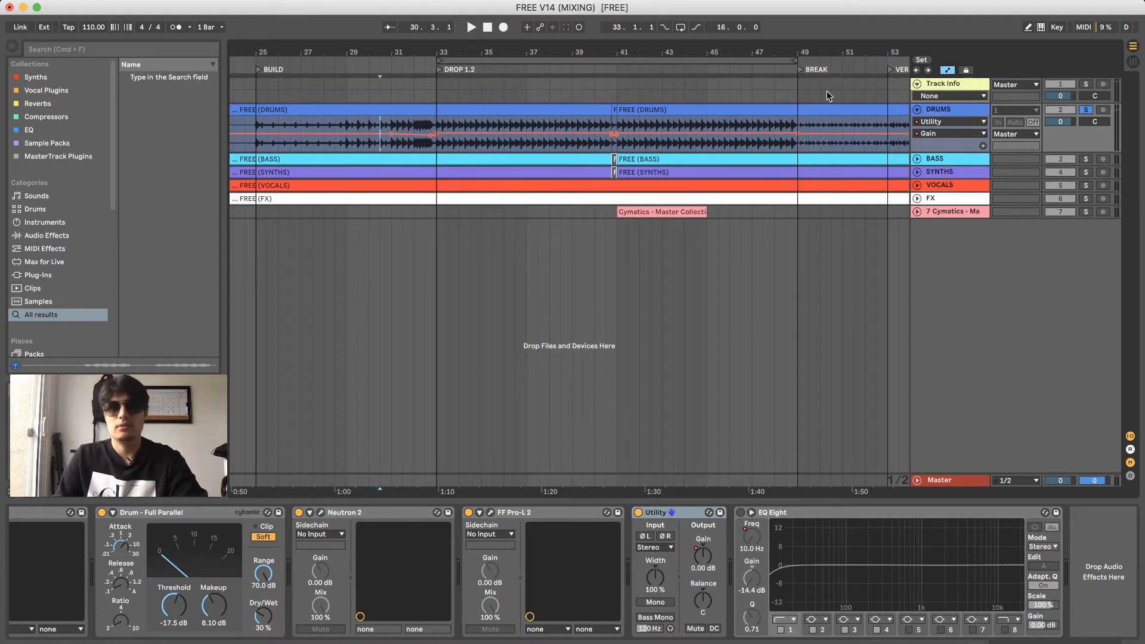
{"action": "left_click", "coordinate": [1086, 110]}
{"action": "key", "text": "space"}
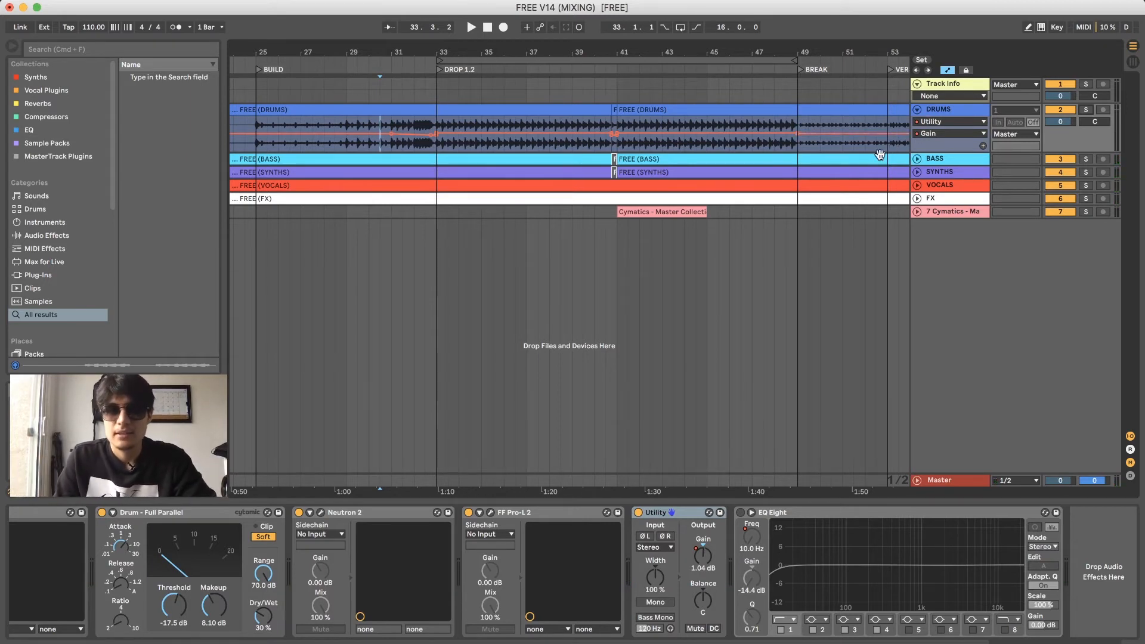
- Fold the DRUMS track, show the BASS track's device chain and fold its Utility
{"action": "left_click", "coordinate": [917, 109]}
{"action": "left_click", "coordinate": [953, 125]}
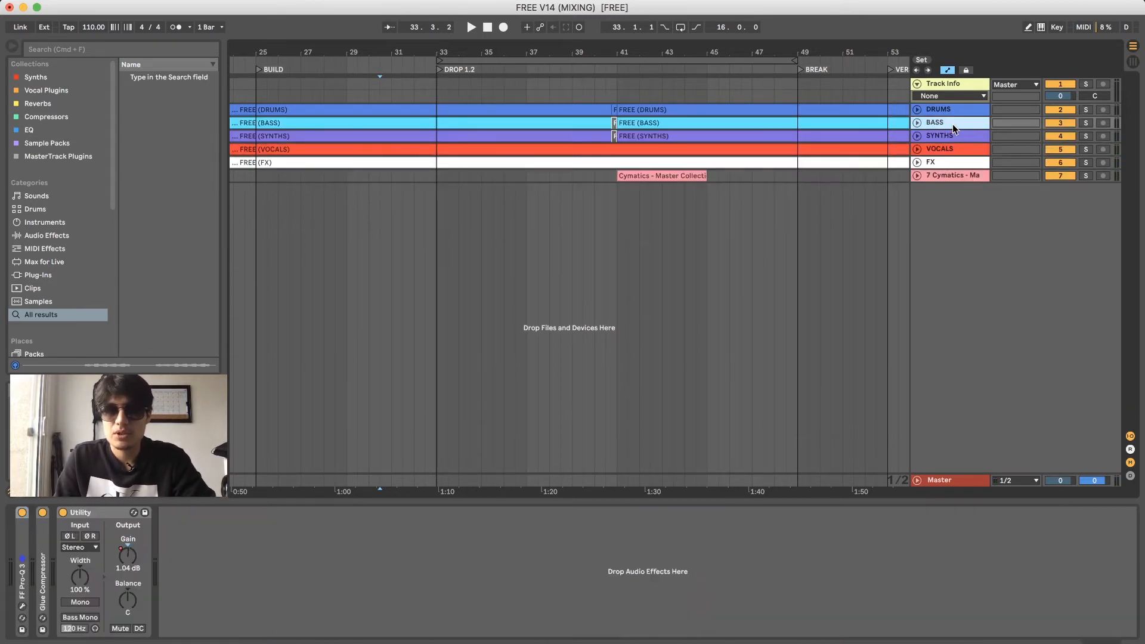
{"action": "double_click", "coordinate": [90, 514]}
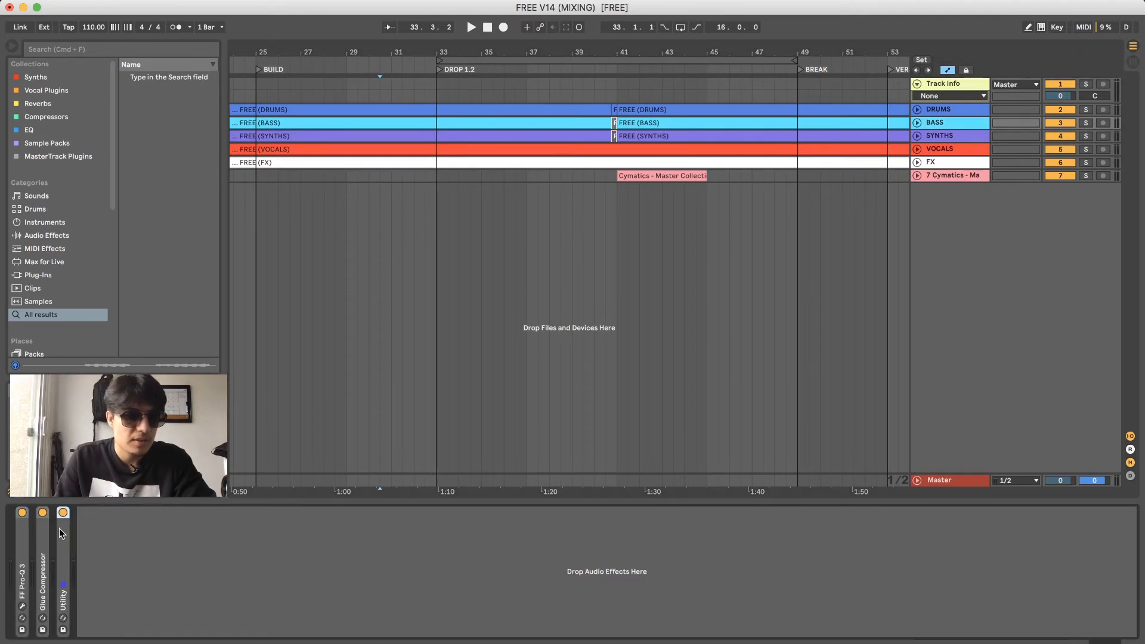
- Open the BASS track's FF Pro-Q 3 to inspect its filters, and unfold its Glue Compressor and Utility to view their settings
{"action": "double_click", "coordinate": [24, 550]}
{"action": "left_click", "coordinate": [42, 513]}
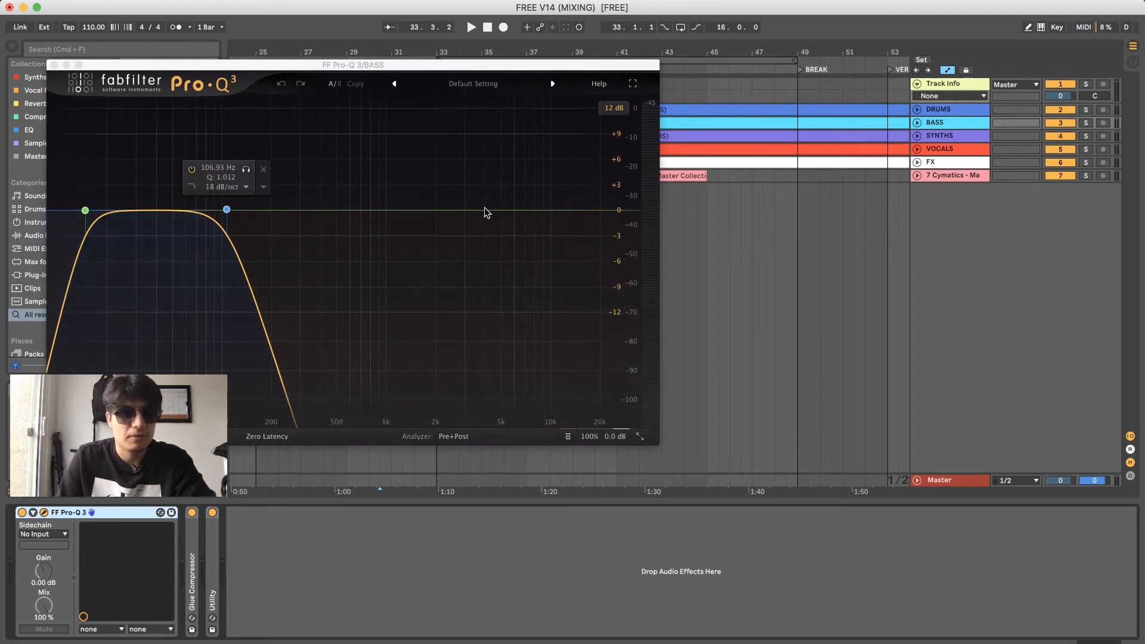
{"action": "double_click", "coordinate": [193, 558]}
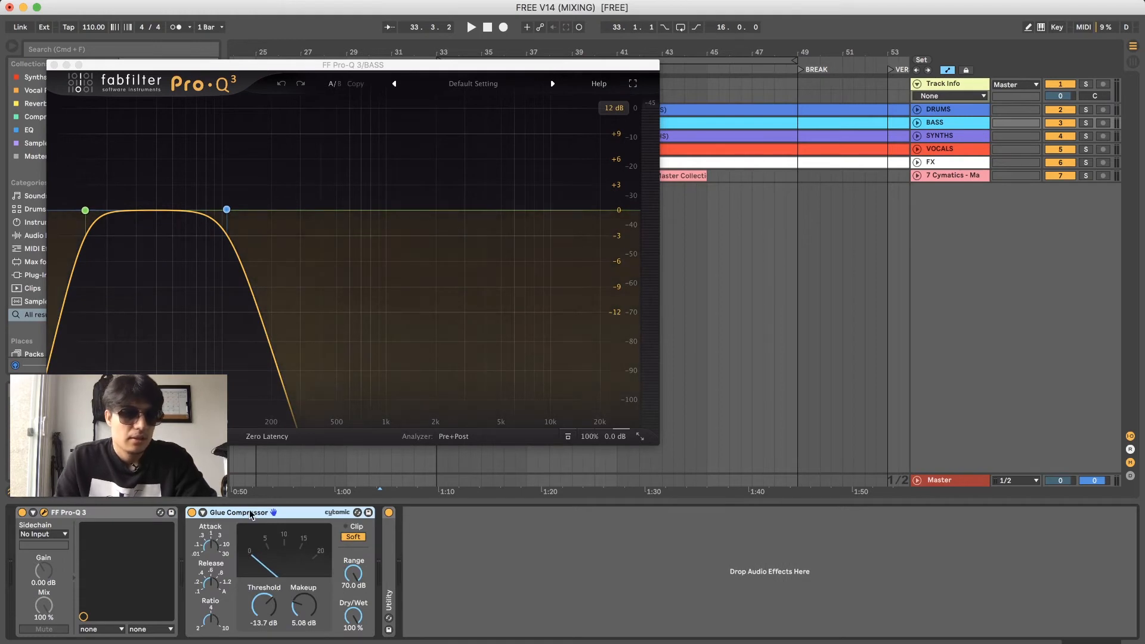
{"action": "double_click", "coordinate": [392, 552]}
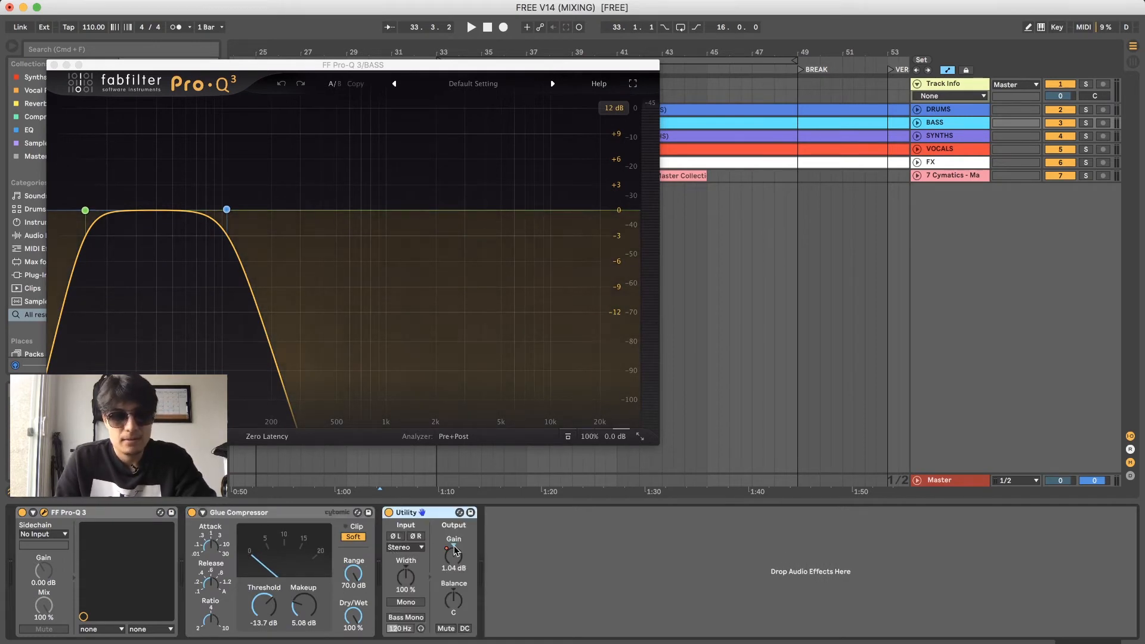
- Close the BASS equalizer, show the SYNTHS track's device chain and open its FF Pro-Q 3 to inspect the low cut and bell boost
{"action": "left_click", "coordinate": [55, 65]}
{"action": "left_click", "coordinate": [396, 136]}
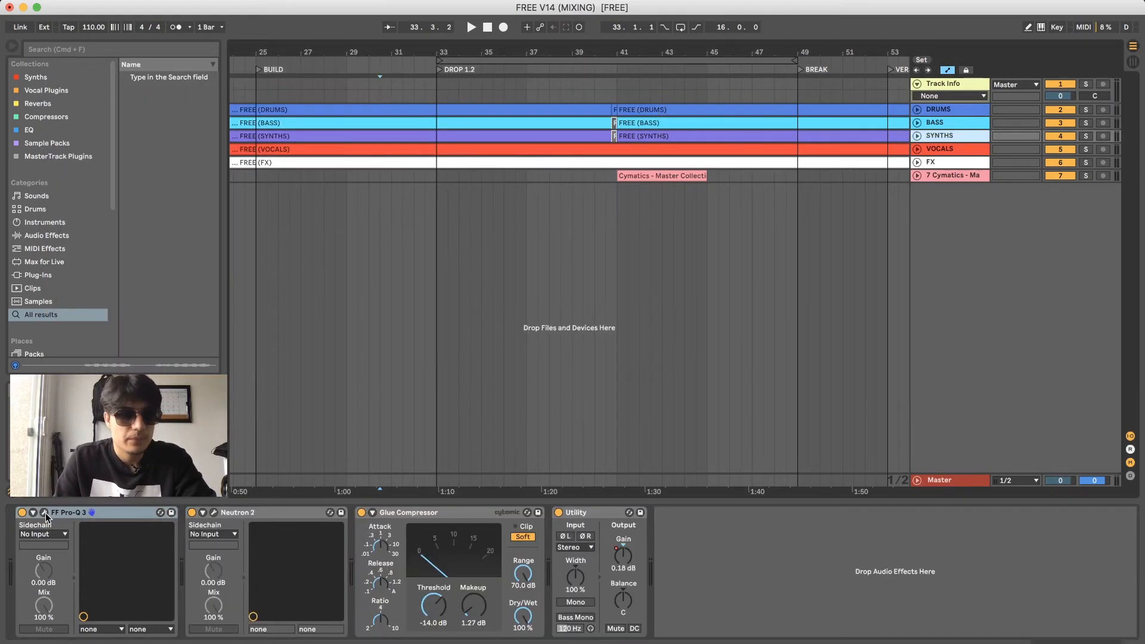
{"action": "left_click", "coordinate": [45, 514]}
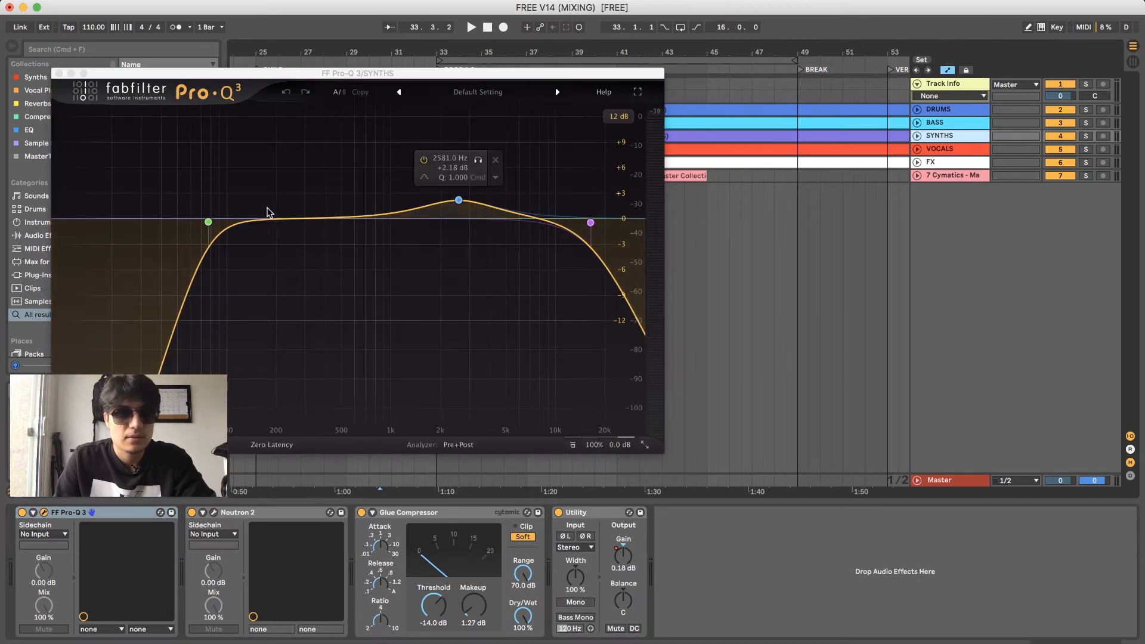
{"action": "mouse_move", "coordinate": [207, 220]}
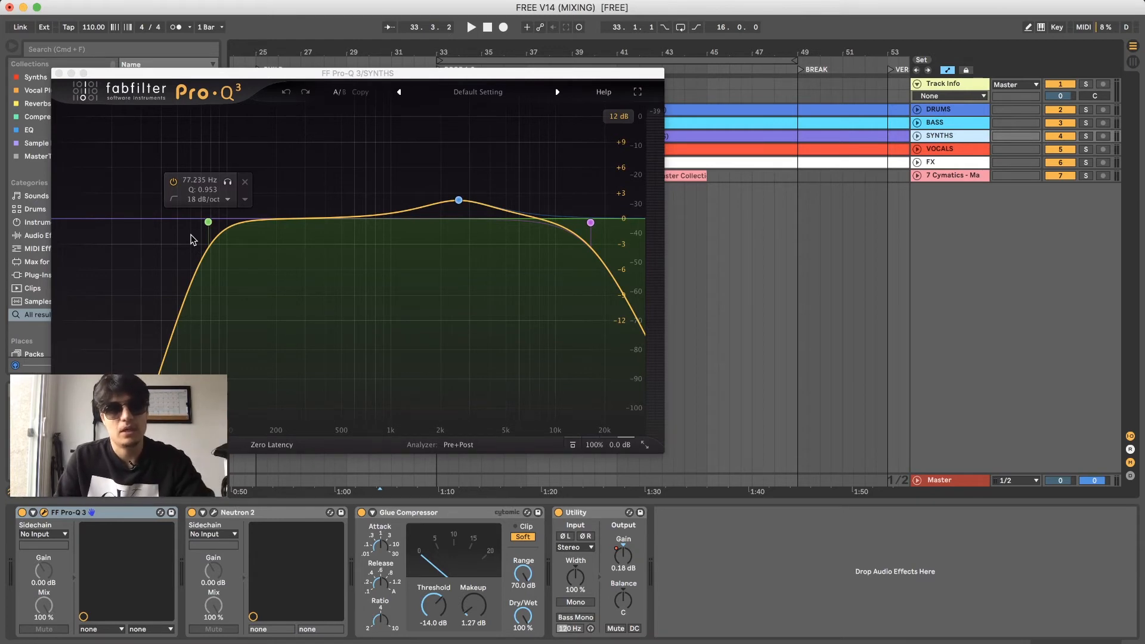
{"action": "mouse_move", "coordinate": [486, 213]}
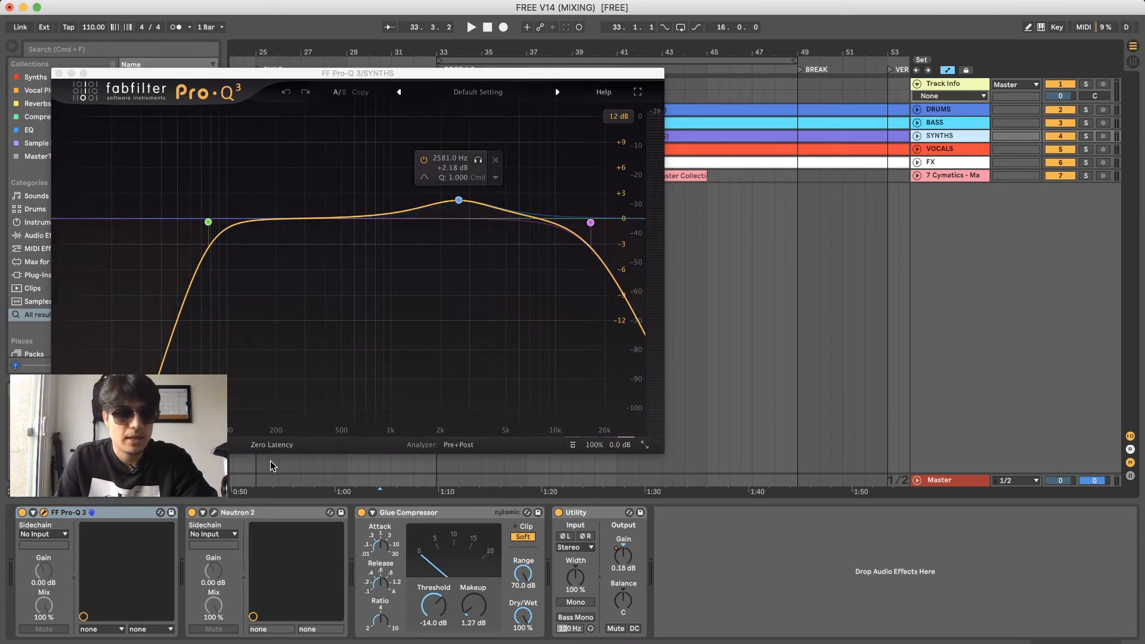
- Open the SYNTHS track's Neutron 2, dismiss the preset manager and inspect the Equalizer module with its band 3 cut
{"action": "left_click", "coordinate": [214, 513]}
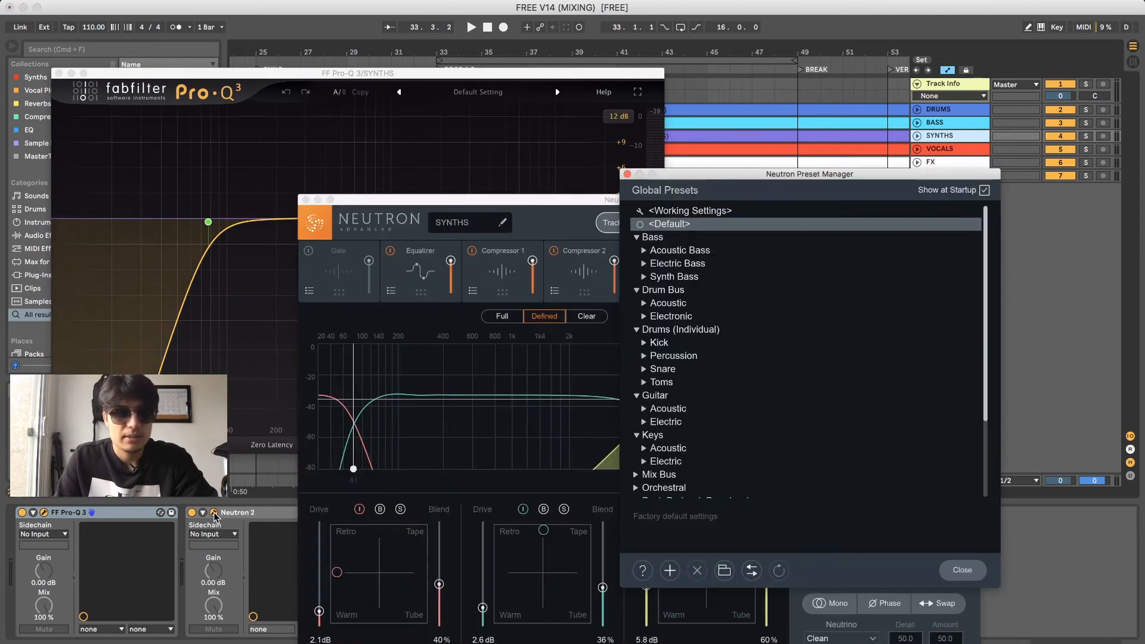
{"action": "left_click", "coordinate": [626, 174]}
{"action": "left_click_drag", "start_coordinate": [583, 205], "coordinate": [551, 134]}
{"action": "left_click", "coordinate": [387, 180]}
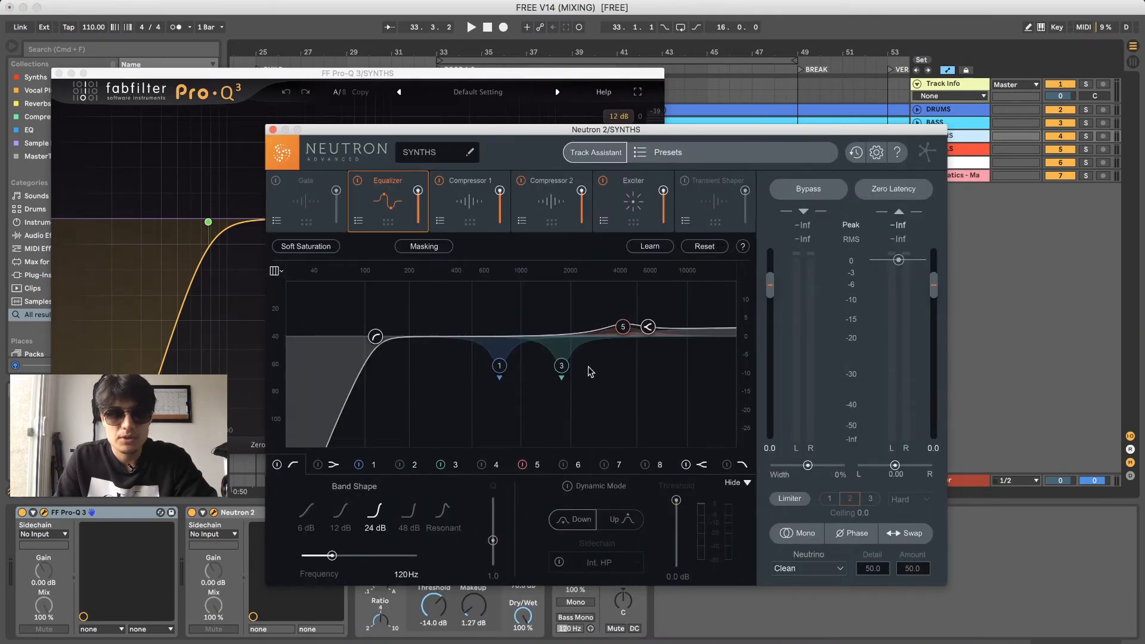
{"action": "left_click", "coordinate": [561, 367]}
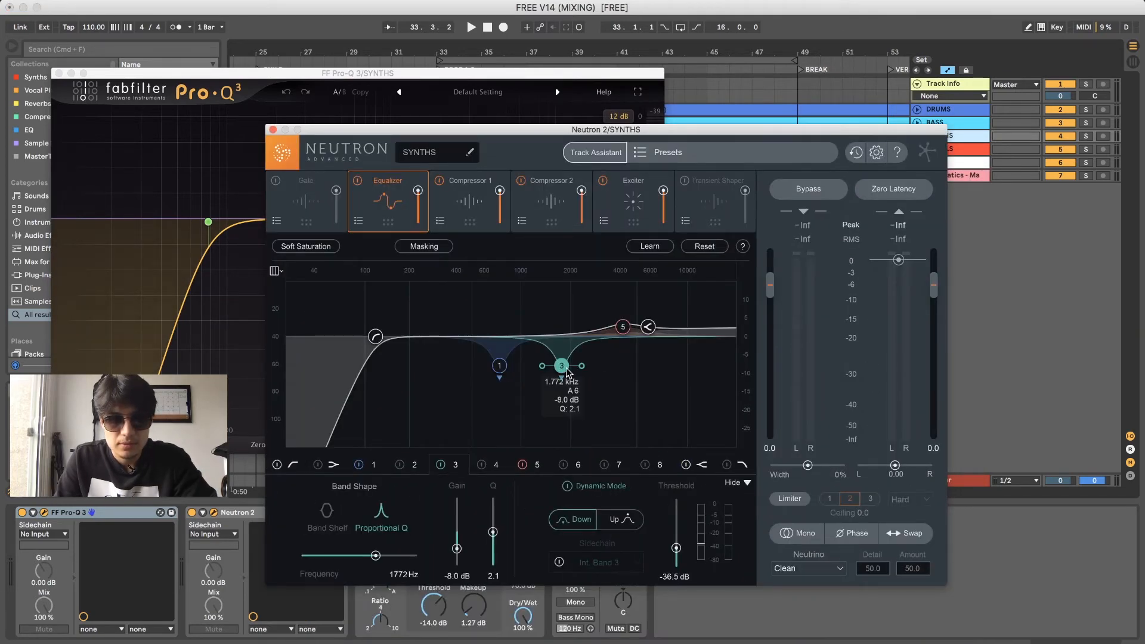
- Review Neutron 2's Compressor 1, Compressor 2 and Exciter, close both SYNTHS plug-in windows and select the Glue Compressor
{"action": "left_click", "coordinate": [486, 195]}
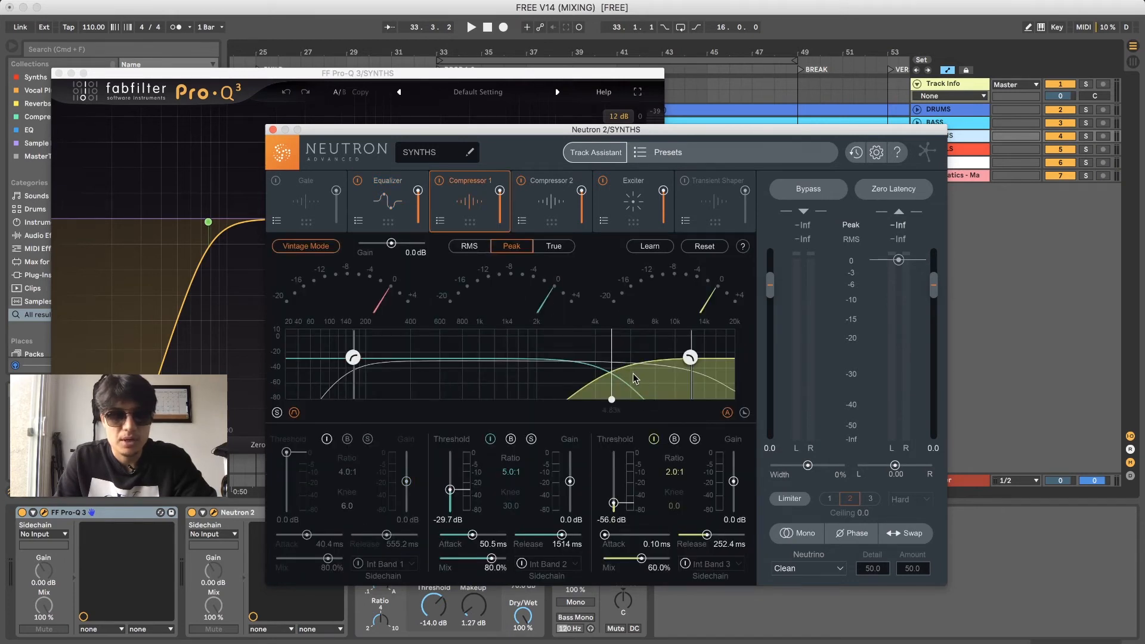
{"action": "left_click", "coordinate": [551, 192]}
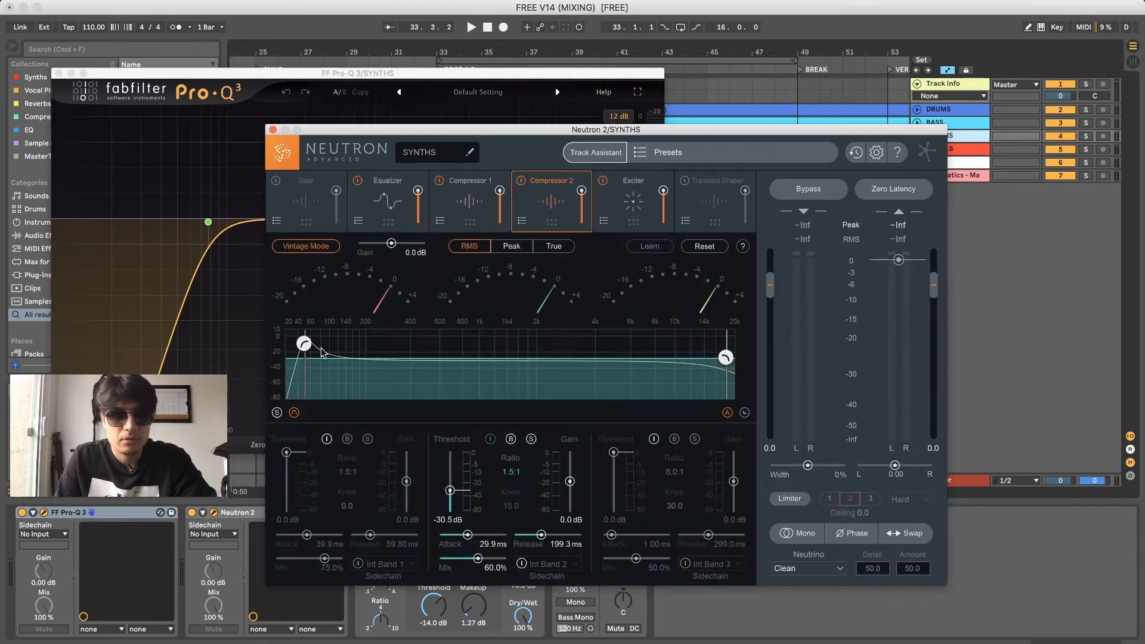
{"action": "left_click", "coordinate": [641, 182]}
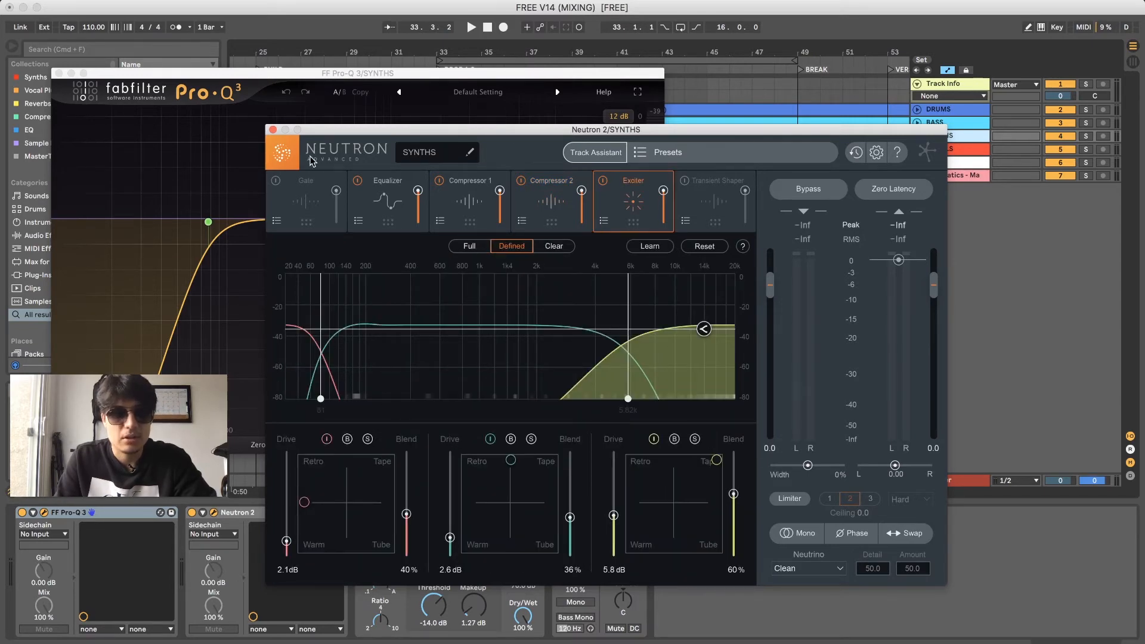
{"action": "left_click", "coordinate": [272, 130]}
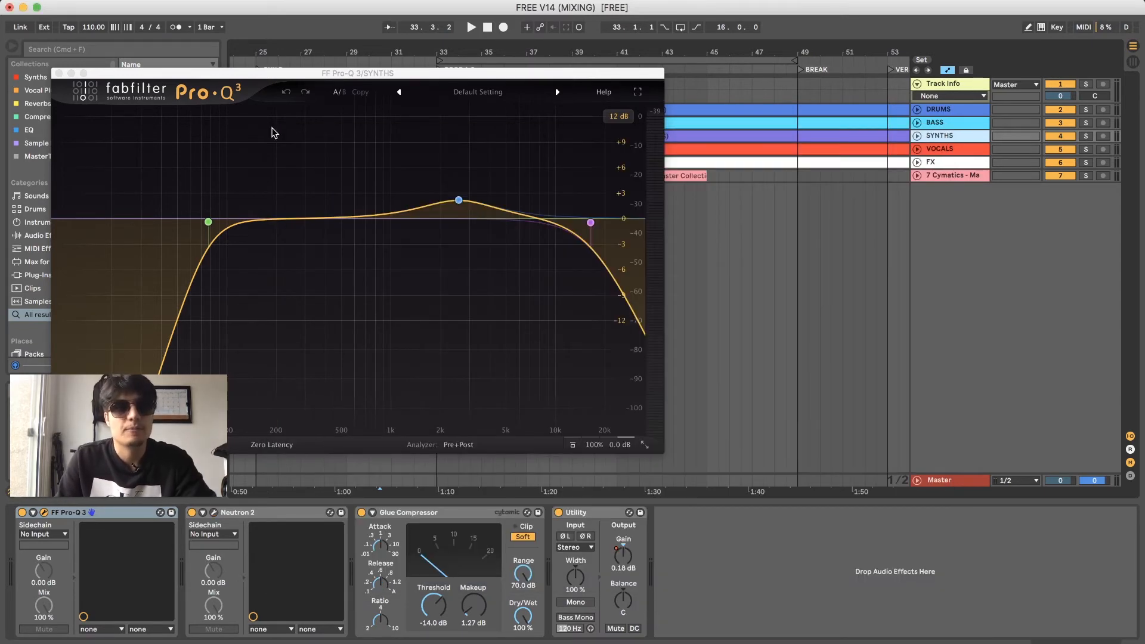
{"action": "left_click", "coordinate": [58, 73]}
{"action": "left_click", "coordinate": [429, 511]}
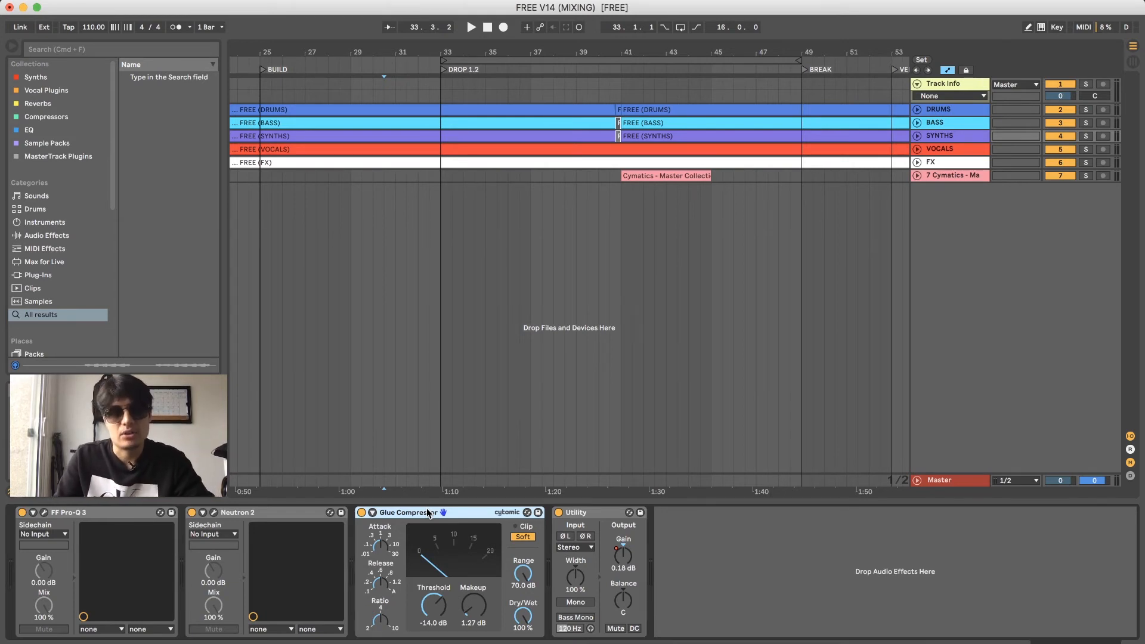
- Unfold the VOCALS track, open its FF Pro-Q 3 to inspect the low cut, and close the plug-in window
{"action": "left_click", "coordinate": [918, 149]}
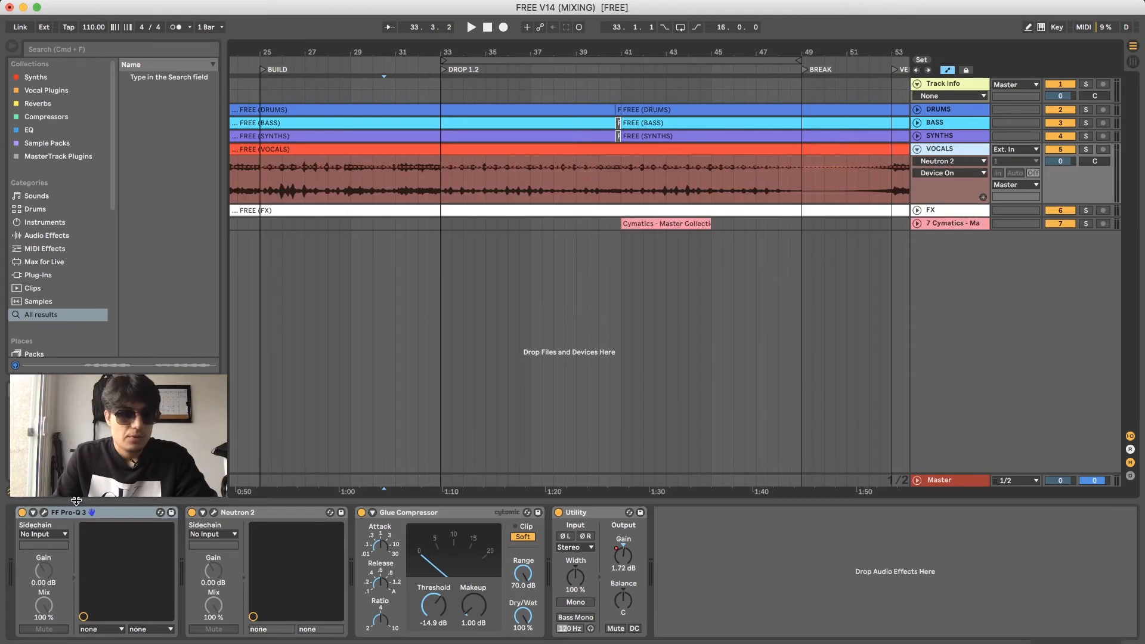
{"action": "left_click", "coordinate": [66, 514]}
{"action": "left_click", "coordinate": [44, 513]}
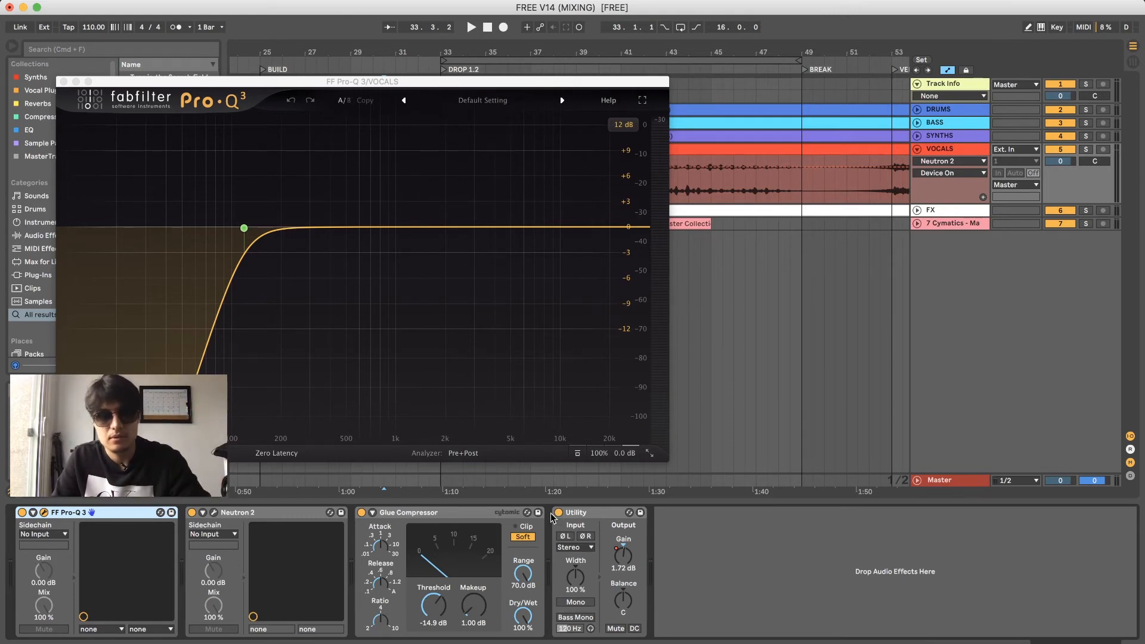
{"action": "mouse_move", "coordinate": [106, 250]}
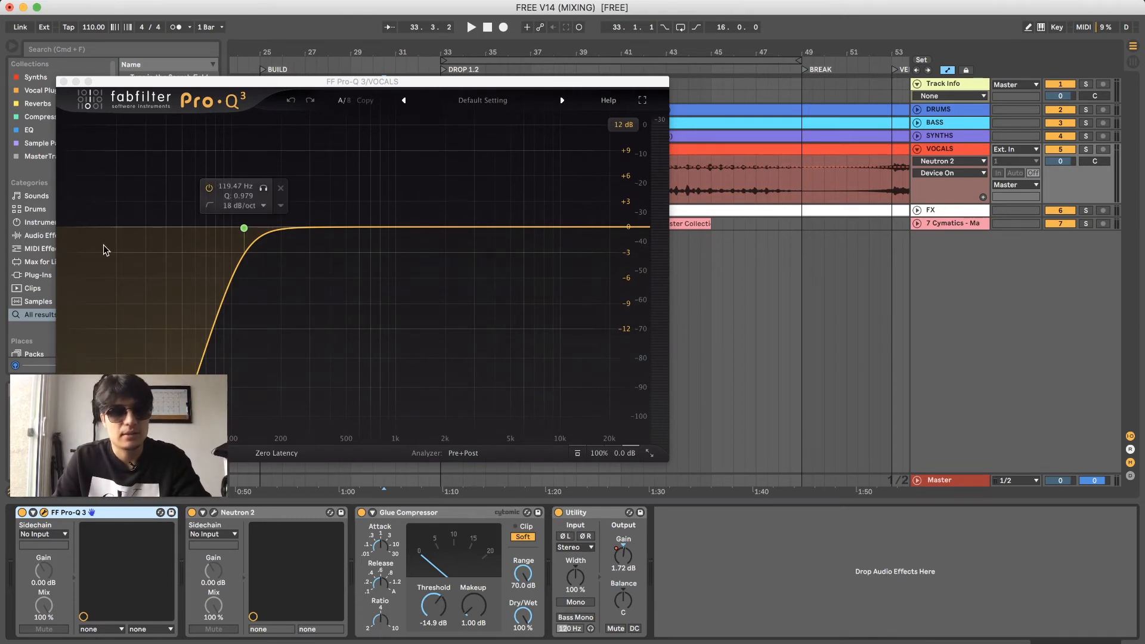
{"action": "left_click", "coordinate": [64, 81]}
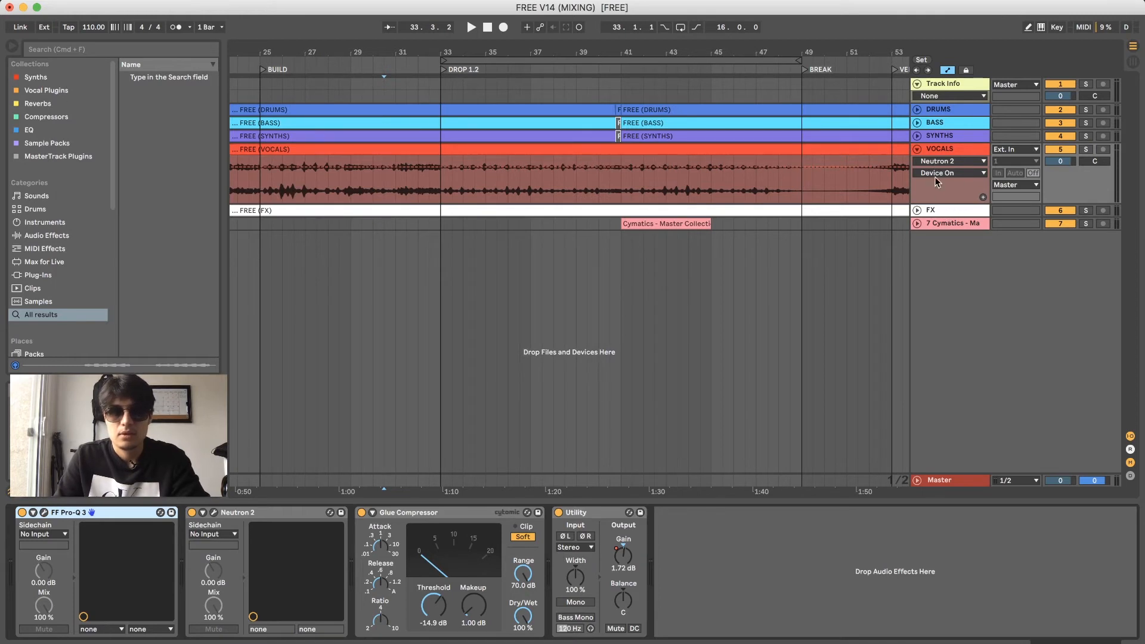
- Show the FX track's device chain, unfold EQ Eight to inspect its filter bands and fold it again
{"action": "left_click", "coordinate": [938, 213]}
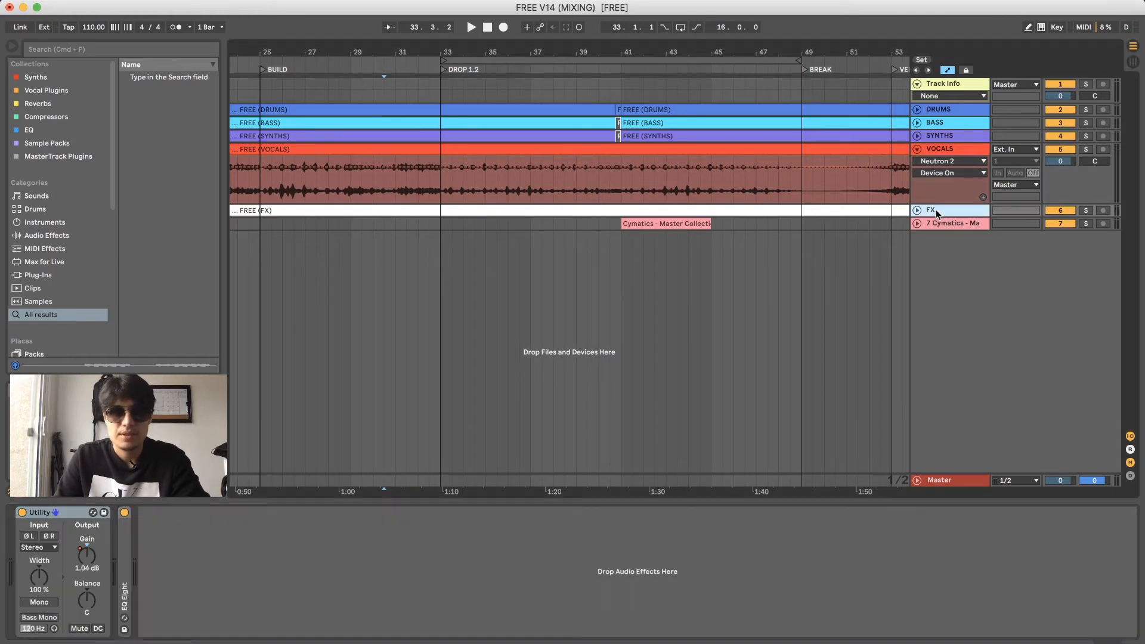
{"action": "double_click", "coordinate": [128, 567]}
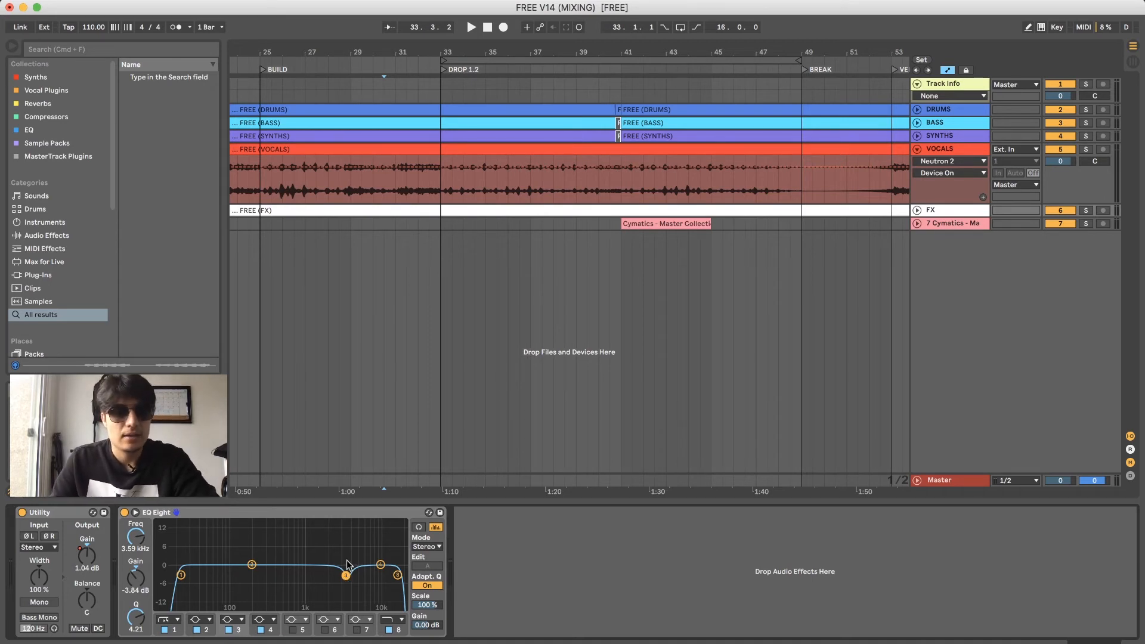
{"action": "double_click", "coordinate": [346, 516]}
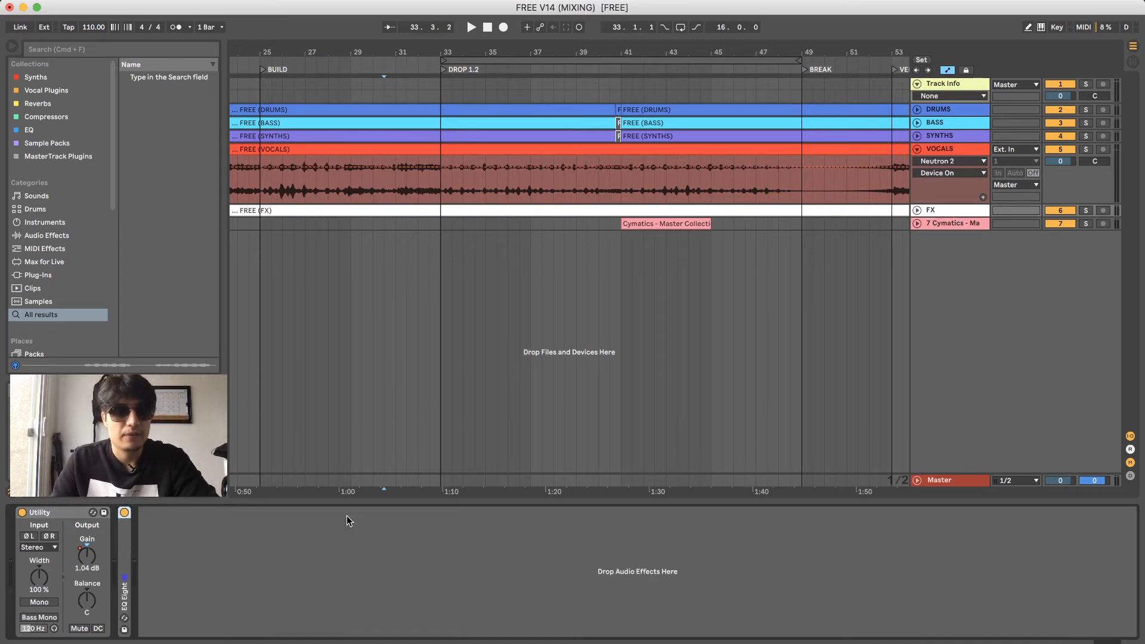
{"action": "double_click", "coordinate": [123, 573]}
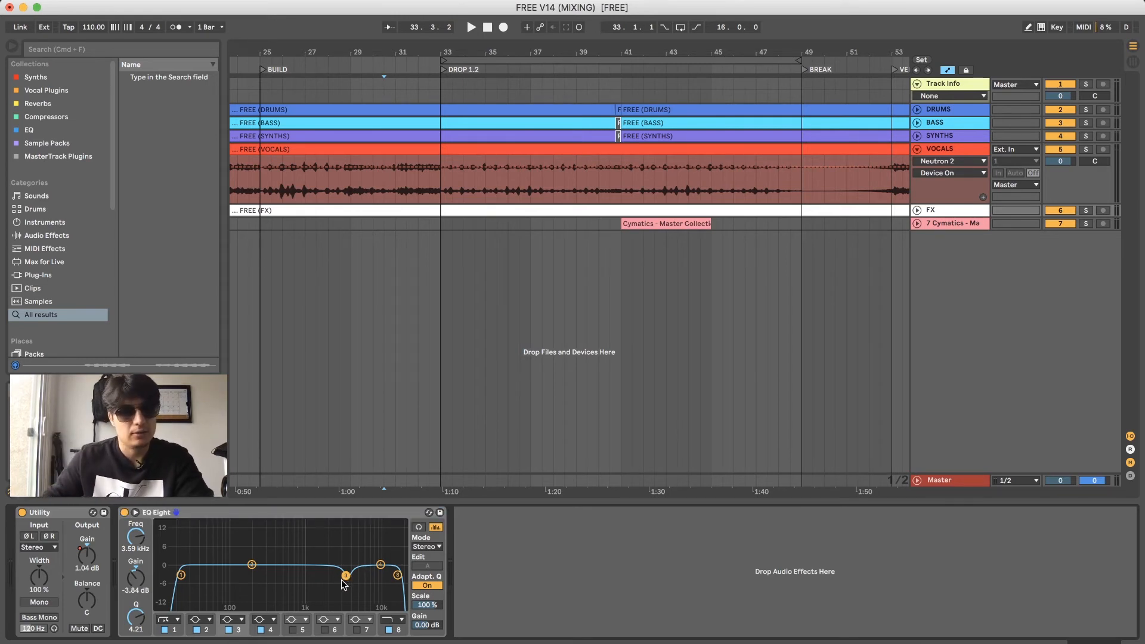
{"action": "double_click", "coordinate": [323, 514]}
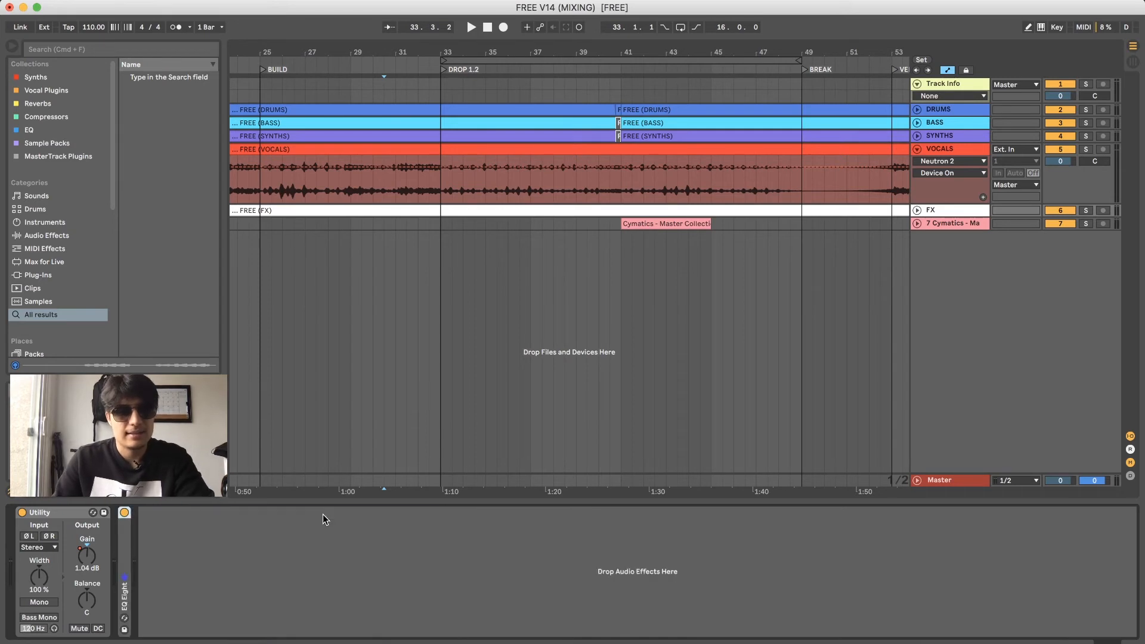
- Unfold the Cymatics sample track, play from bar 40, solo the track to audition its impact clip, and stop playback
{"action": "left_click", "coordinate": [763, 231]}
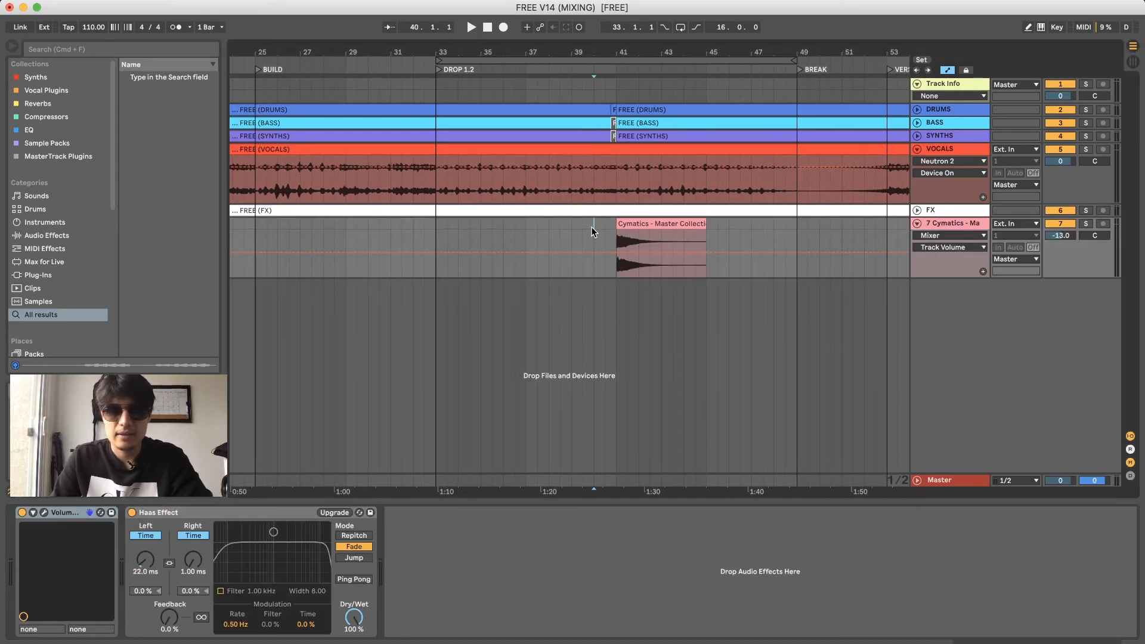
{"action": "key", "text": "space"}
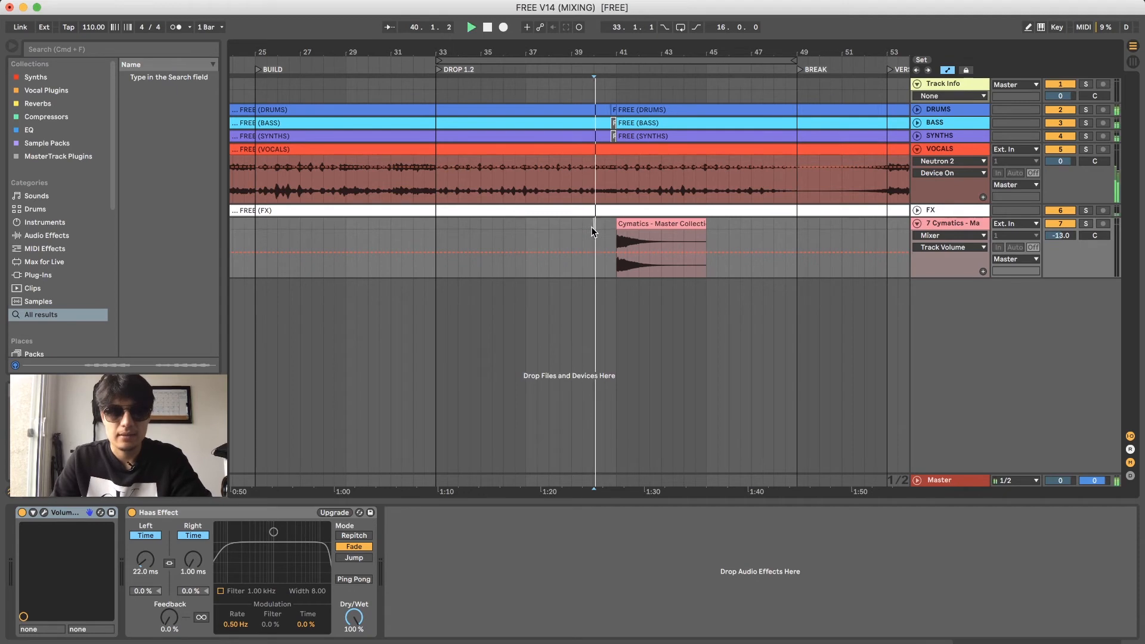
{"action": "left_click", "coordinate": [1085, 224]}
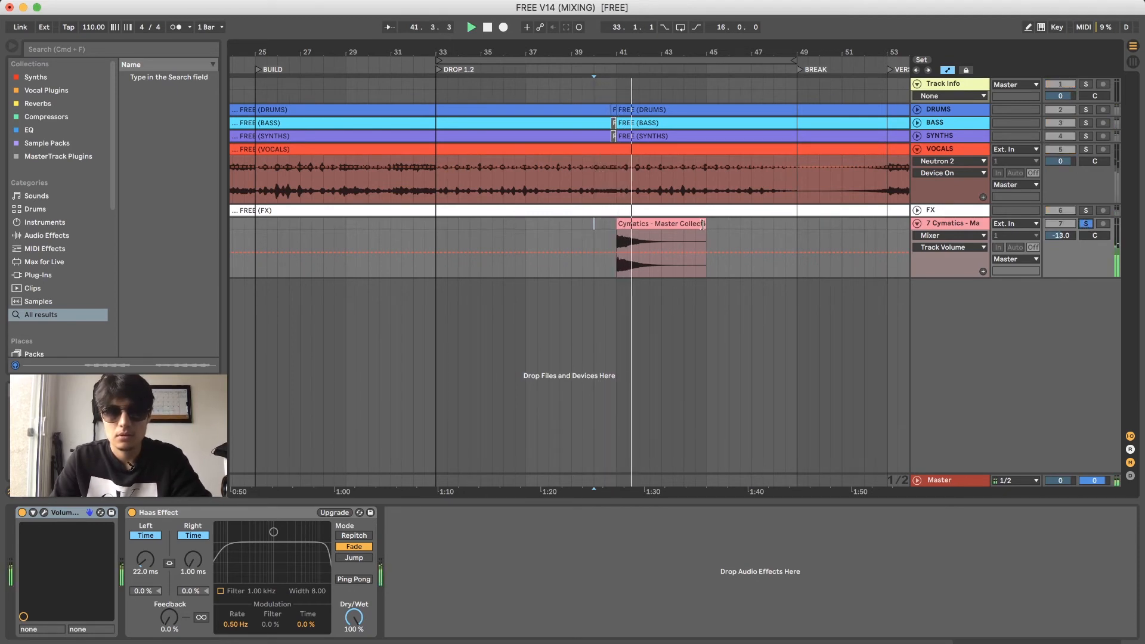
{"action": "left_click", "coordinate": [702, 225]}
{"action": "left_click_drag", "start_coordinate": [671, 62], "coordinate": [674, 50]}
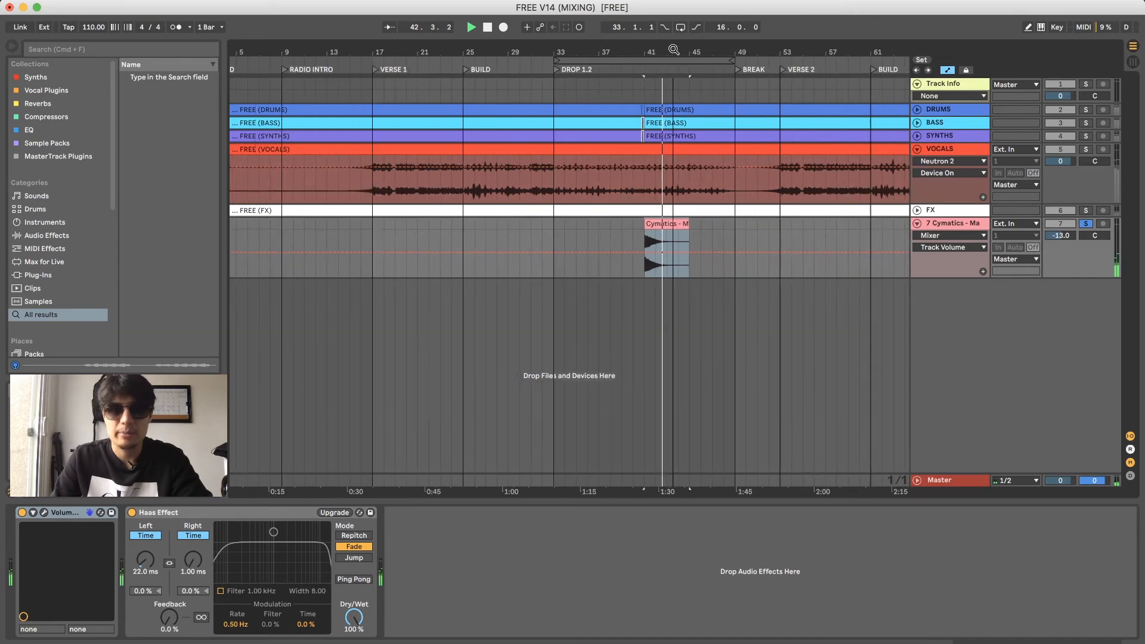
{"action": "left_click", "coordinate": [629, 238]}
{"action": "key", "text": "space"}
- Locate the Cymatics clips in DROP 1.2 and DROP 2.2 across the arrangement, and unsolo their track
{"action": "scroll", "coordinate": [638, 233], "scroll_direction": "right", "scroll_amount": 5}
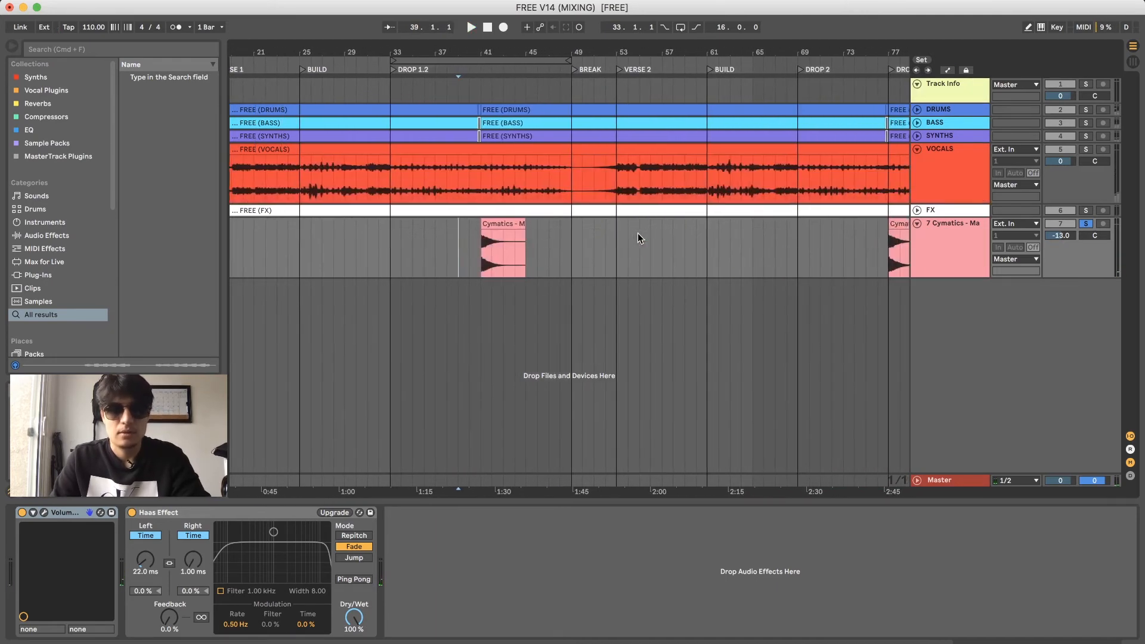
{"action": "scroll", "coordinate": [629, 235], "scroll_direction": "right", "scroll_amount": 5}
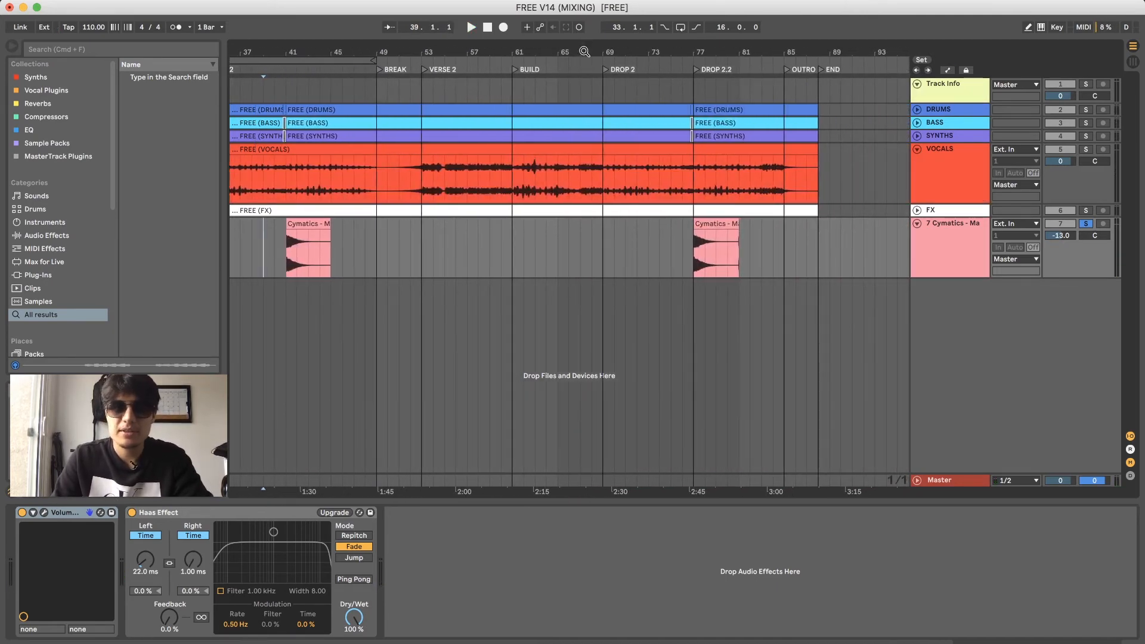
{"action": "left_click_drag", "start_coordinate": [584, 51], "coordinate": [701, 59]}
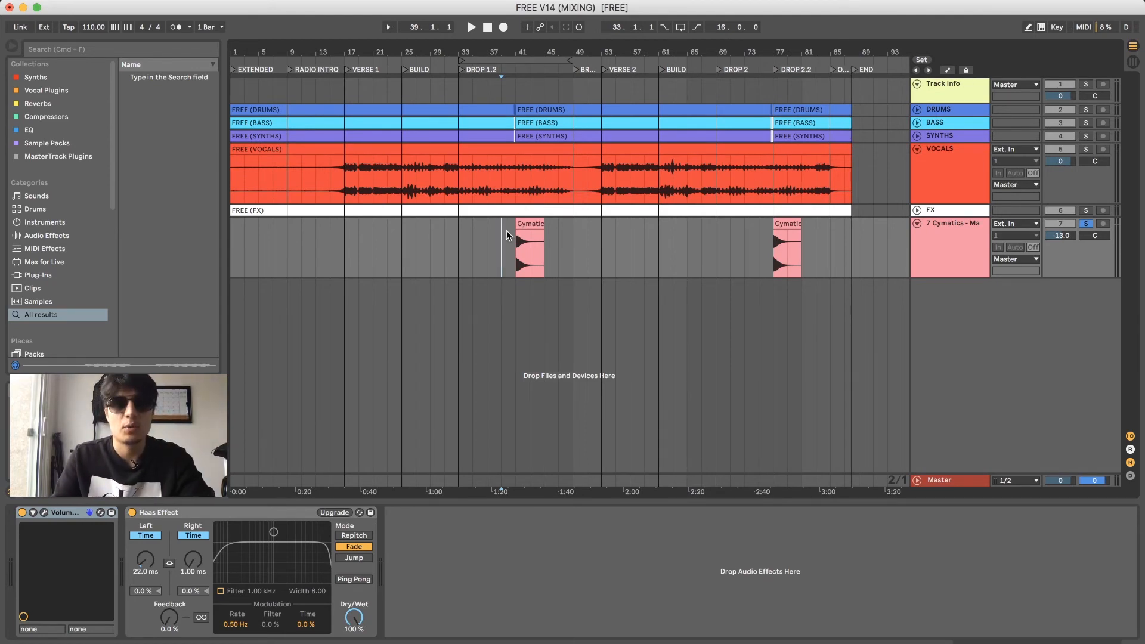
{"action": "left_click_drag", "start_coordinate": [517, 52], "coordinate": [517, 77]}
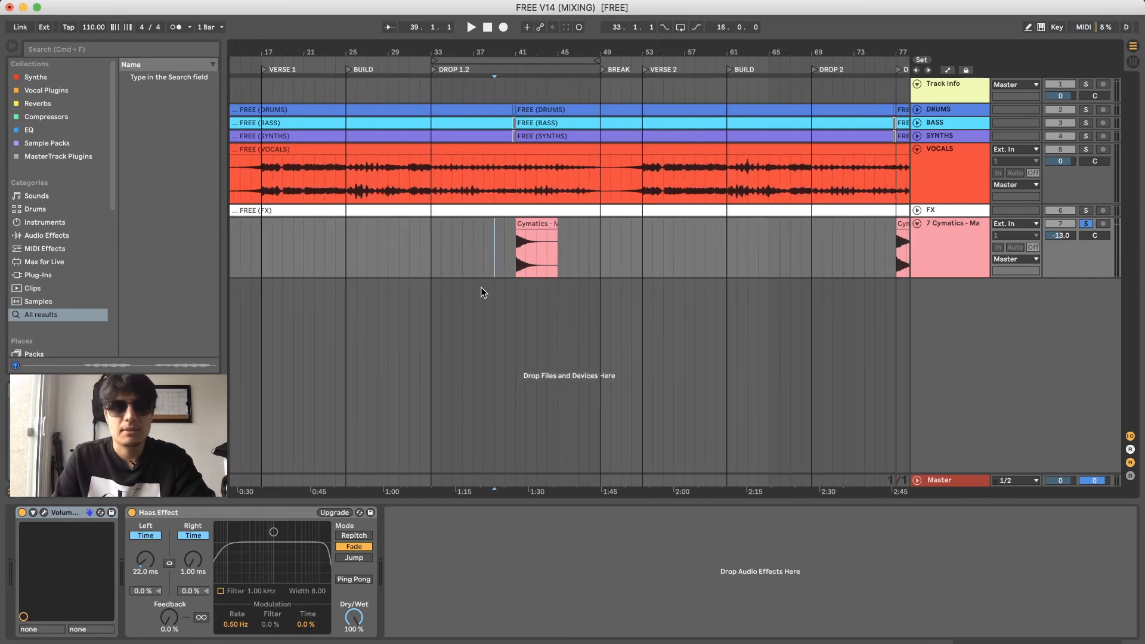
{"action": "left_click", "coordinate": [1086, 224]}
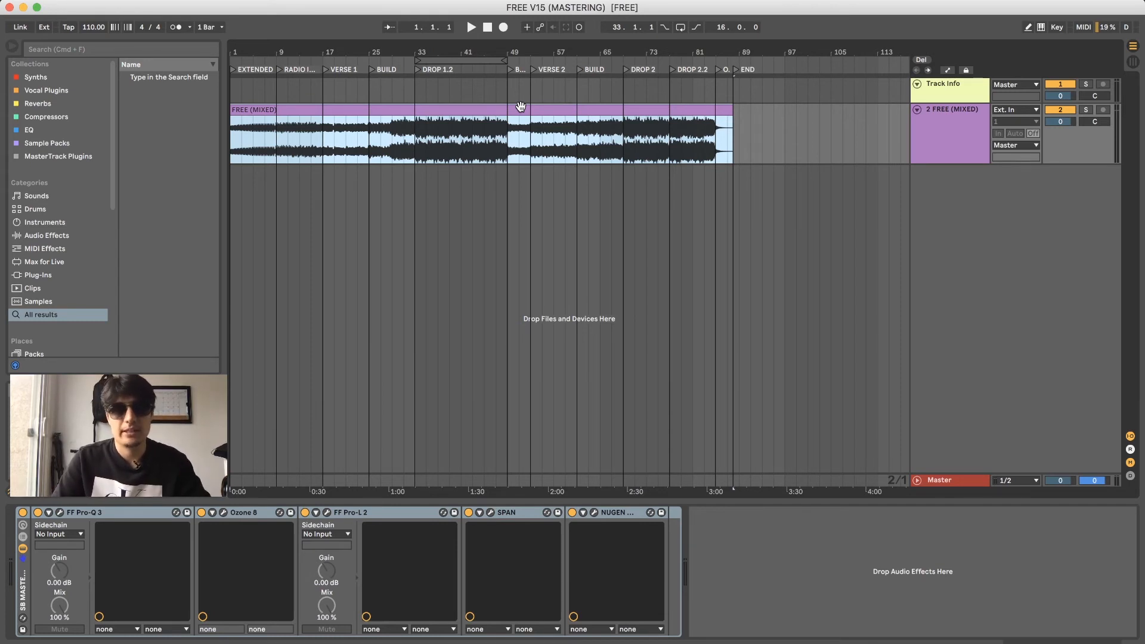
- Show the whole FREE (MIXED) track in the V15 mastering project and open its FF Pro-Q 3 to inspect the narrow low-mid cut
{"action": "scroll", "coordinate": [294, 105], "scroll_direction": "up", "scroll_amount": 3}
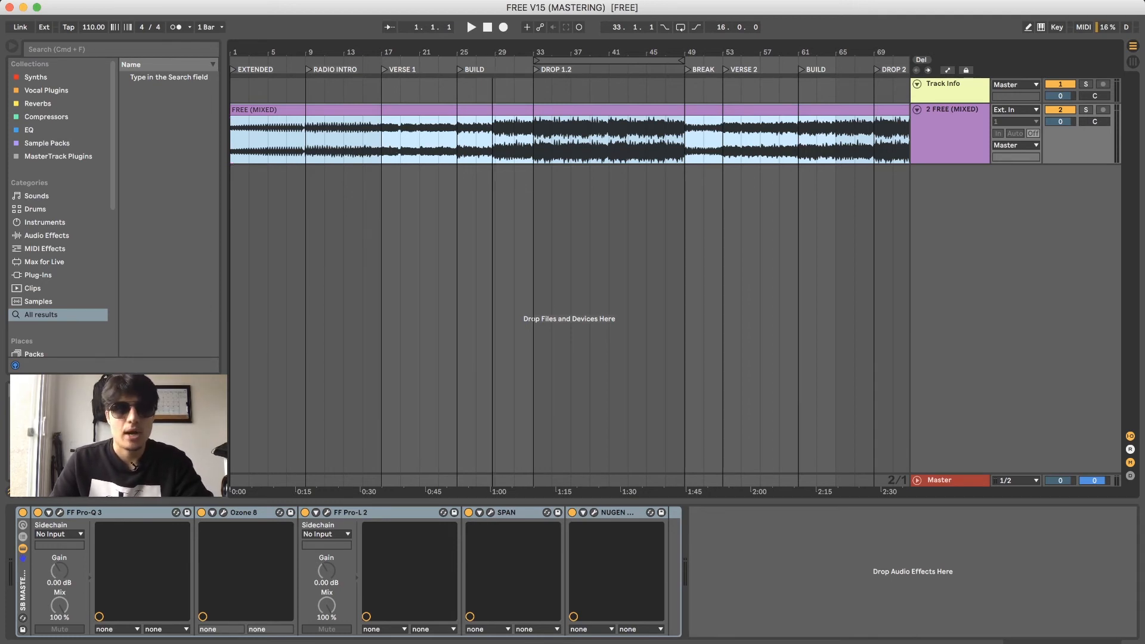
{"action": "key", "text": "minus"}
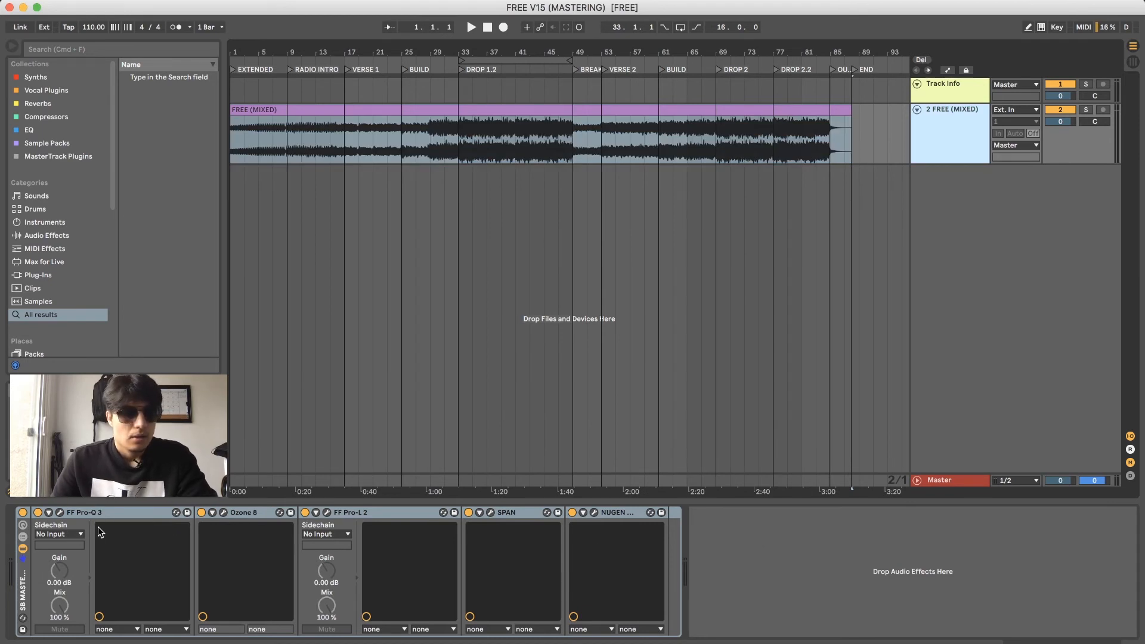
{"action": "left_click", "coordinate": [68, 513]}
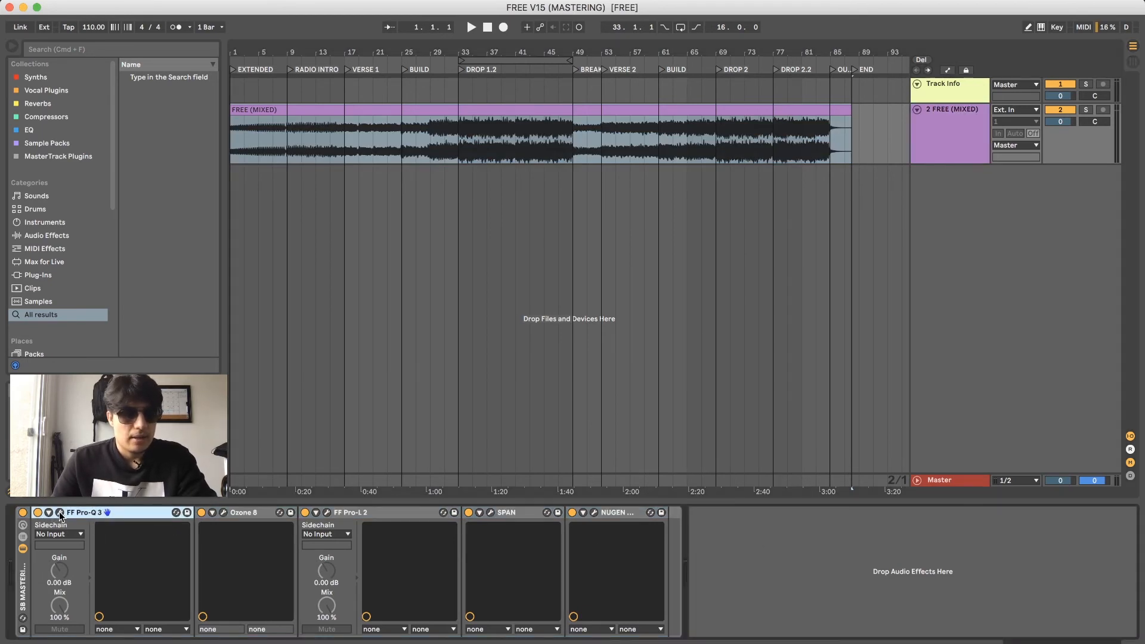
{"action": "left_click", "coordinate": [60, 515]}
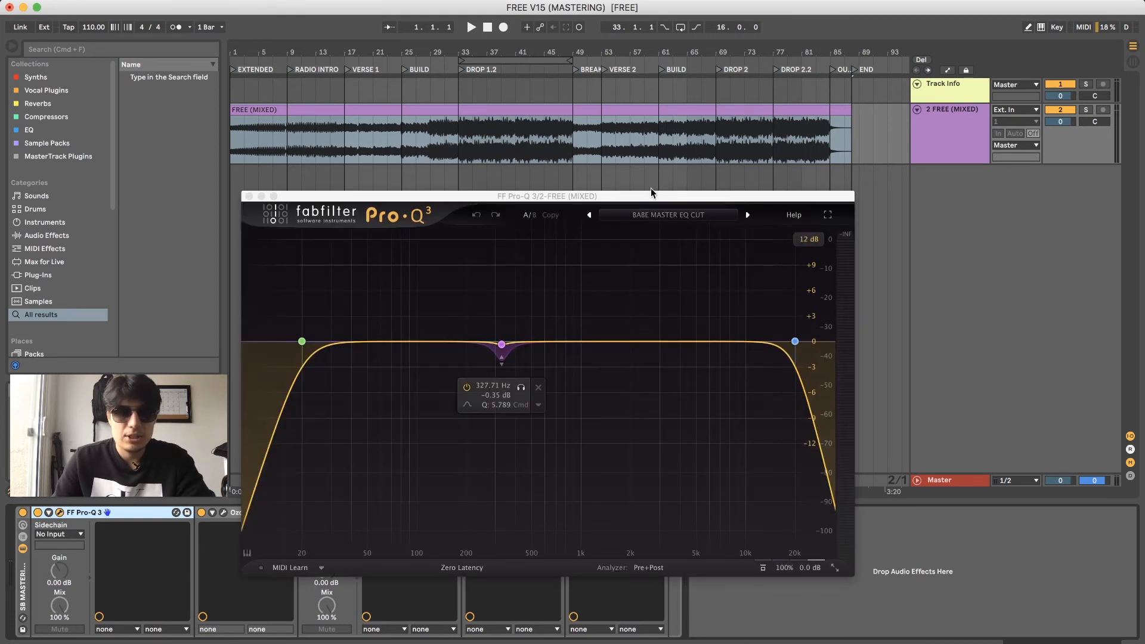
{"action": "left_click_drag", "start_coordinate": [650, 195], "coordinate": [555, 57]}
{"action": "left_click", "coordinate": [411, 203]}
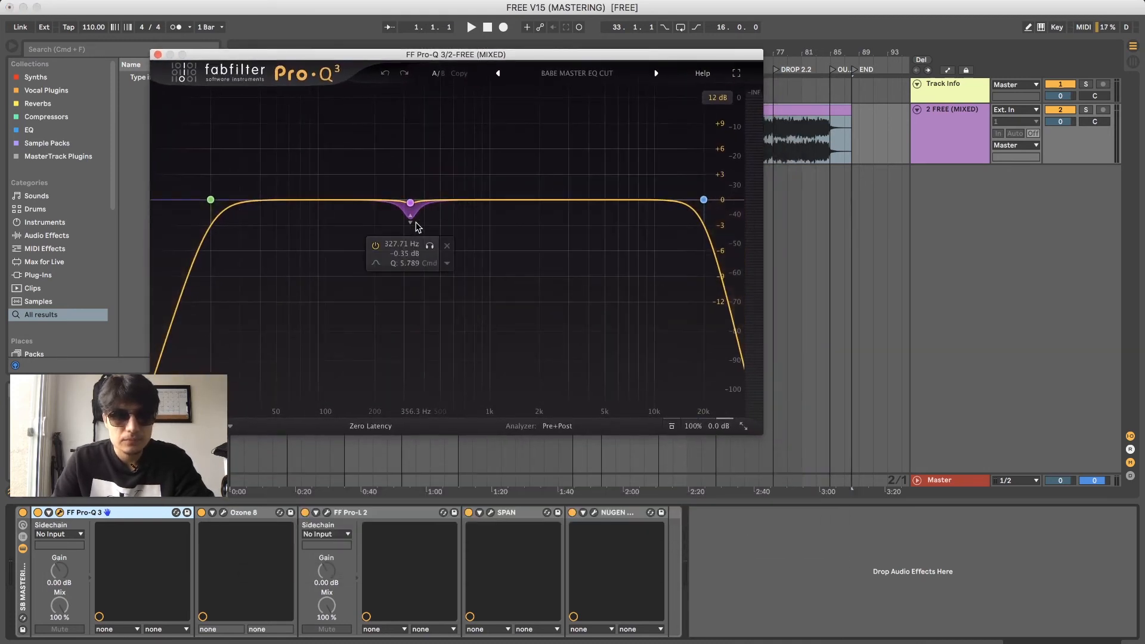
- Close FF Pro-Q 3 and open Ozone 8 to inspect the curve of its Equalizer module
{"action": "left_click", "coordinate": [549, 240]}
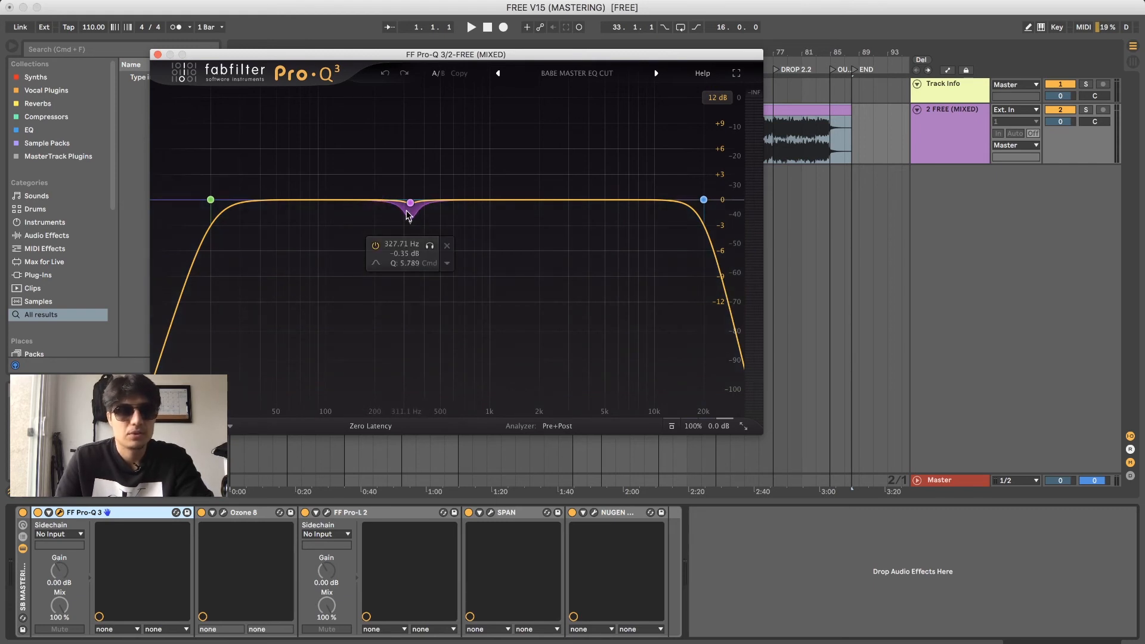
{"action": "left_click", "coordinate": [158, 54]}
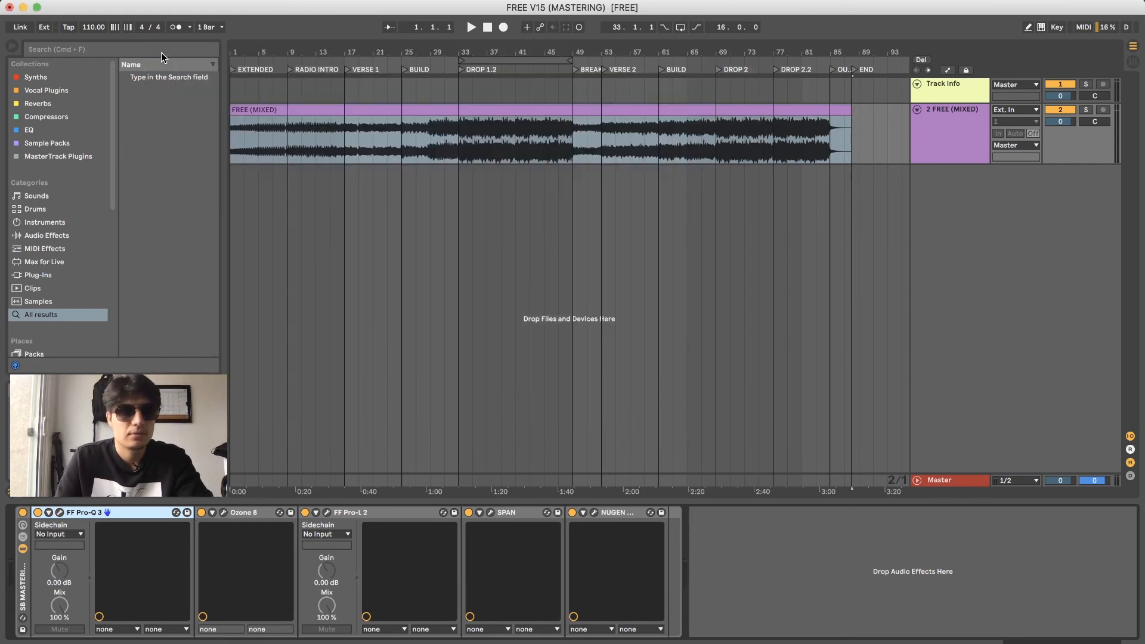
{"action": "left_click", "coordinate": [223, 512]}
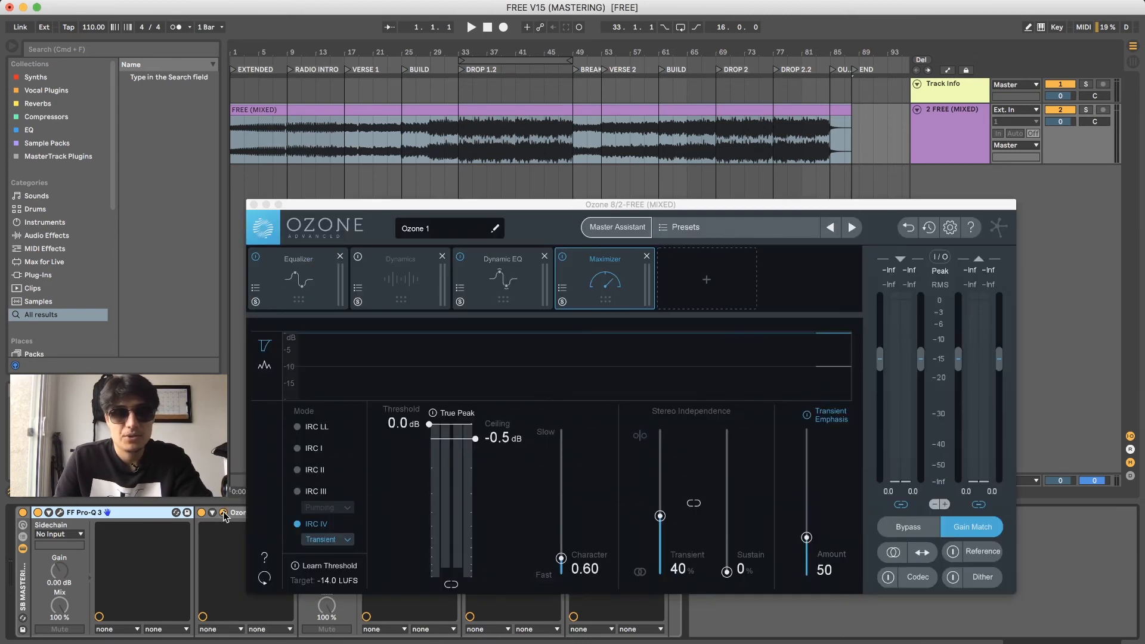
{"action": "left_click_drag", "start_coordinate": [499, 203], "coordinate": [438, 103]}
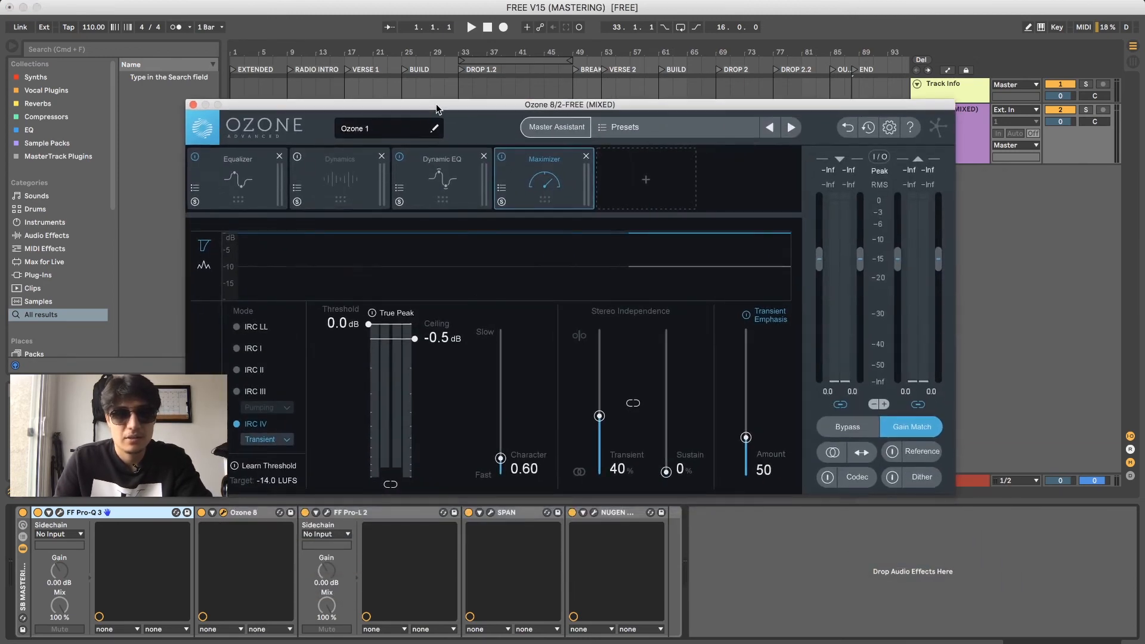
{"action": "left_click", "coordinate": [248, 179]}
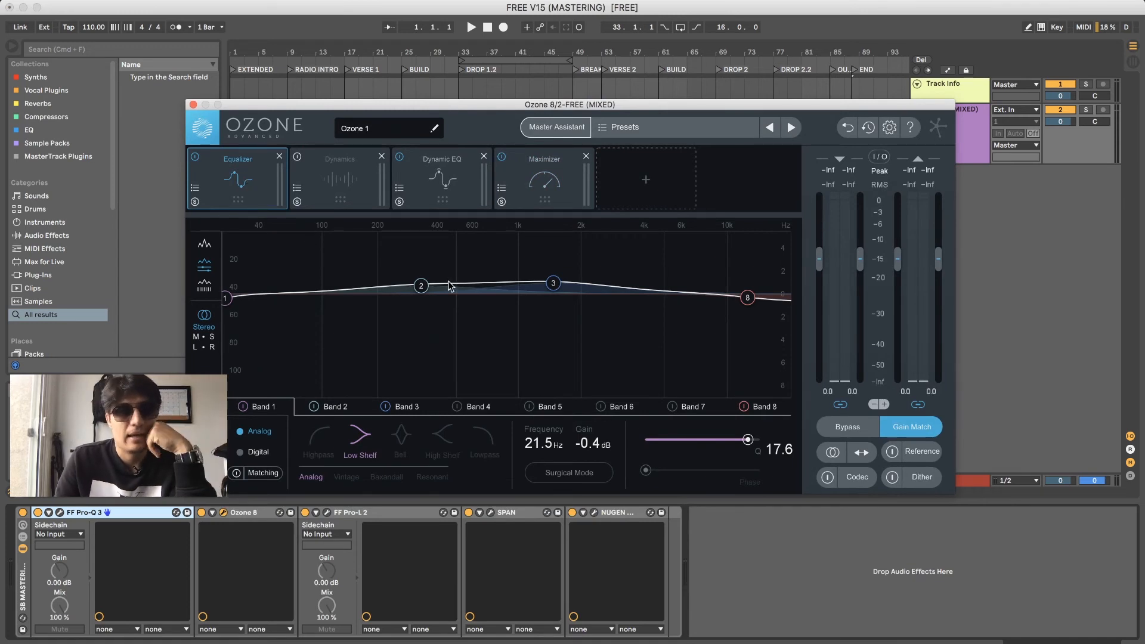
- Look through Ozone 8's bypassed Dynamics module and the bands of its Dynamic EQ module
{"action": "left_click", "coordinate": [352, 180]}
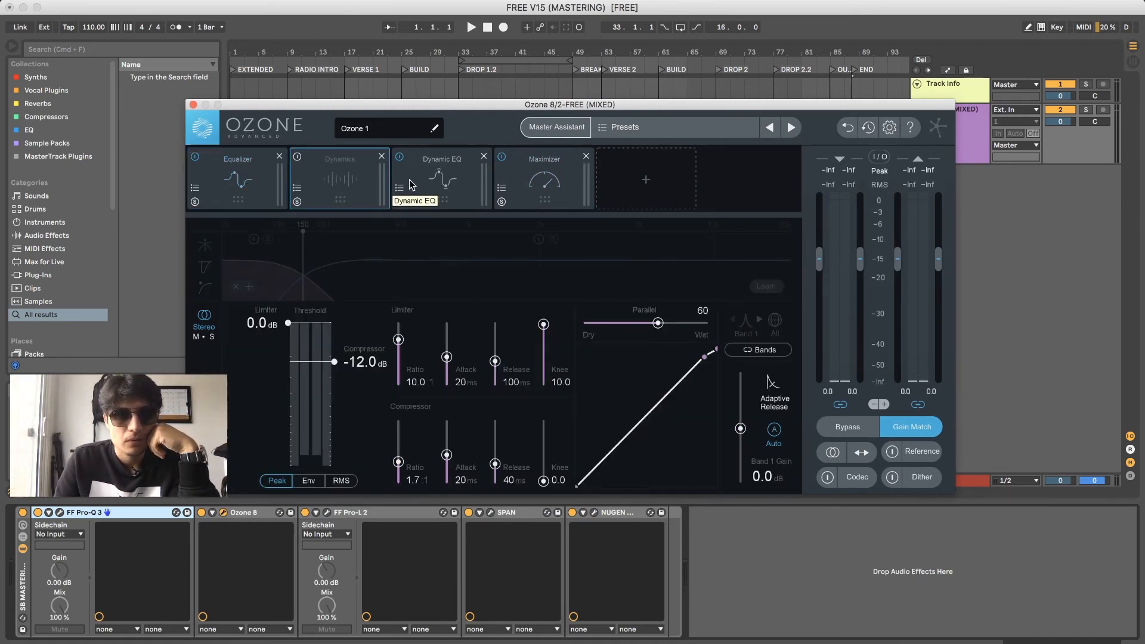
{"action": "left_click", "coordinate": [448, 178]}
{"action": "left_click", "coordinate": [370, 174]}
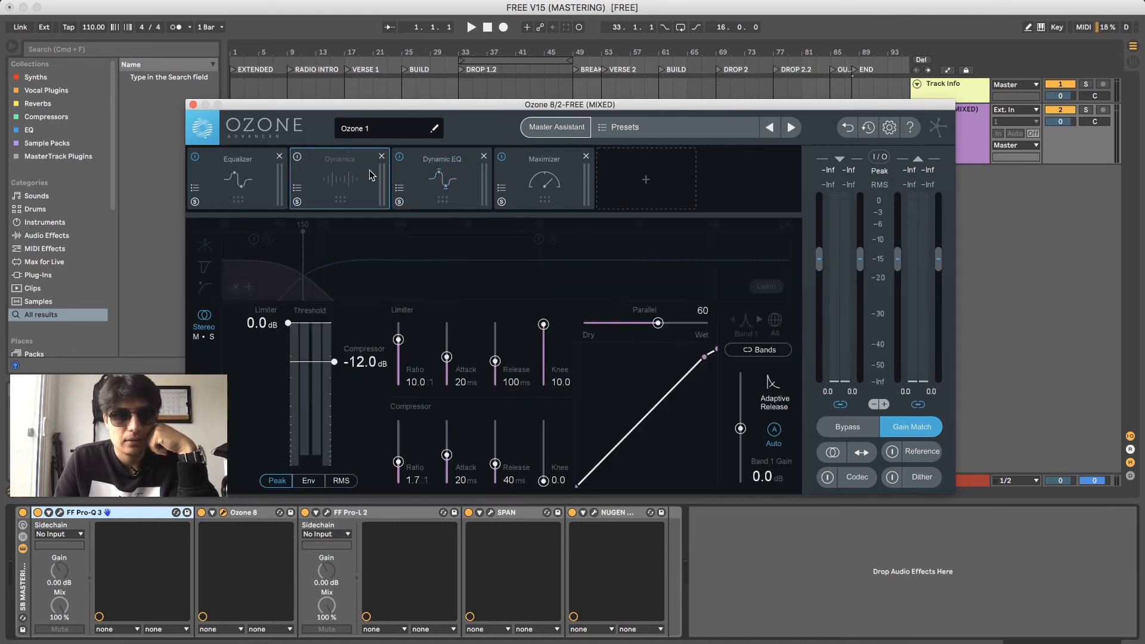
{"action": "left_click", "coordinate": [434, 176]}
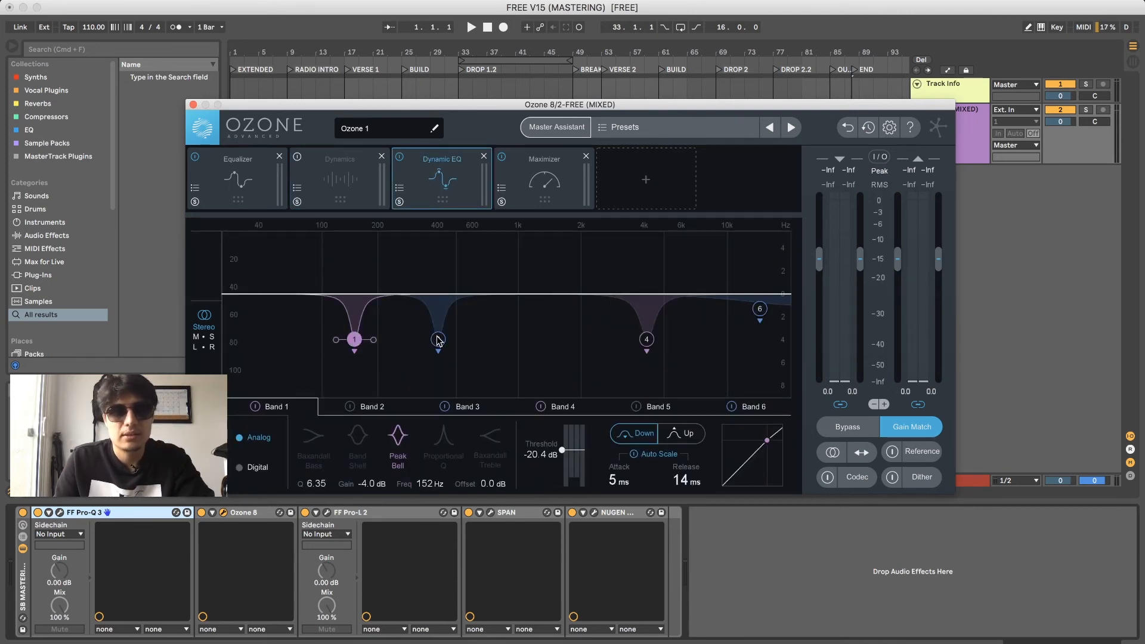
- Play DROP 1.2 from bar 33 to watch the Dynamic EQ react, stop playback, and inspect the settings of bands 4 and 6
{"action": "key", "text": "space"}
{"action": "left_click_drag", "start_coordinate": [442, 104], "coordinate": [421, 191]}
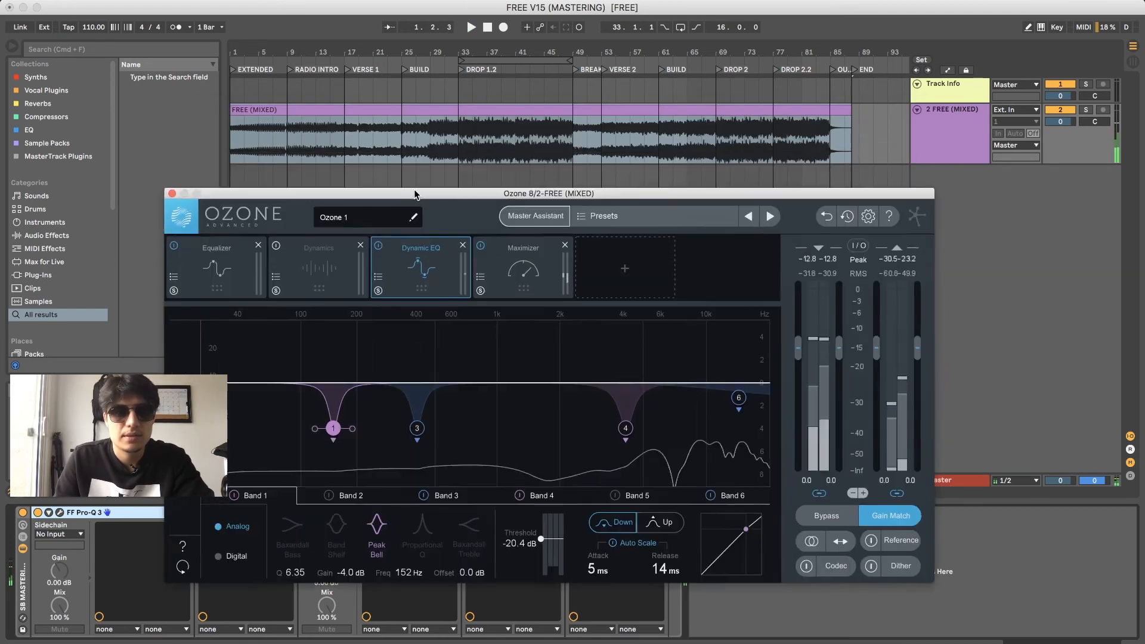
{"action": "left_click", "coordinate": [459, 139]}
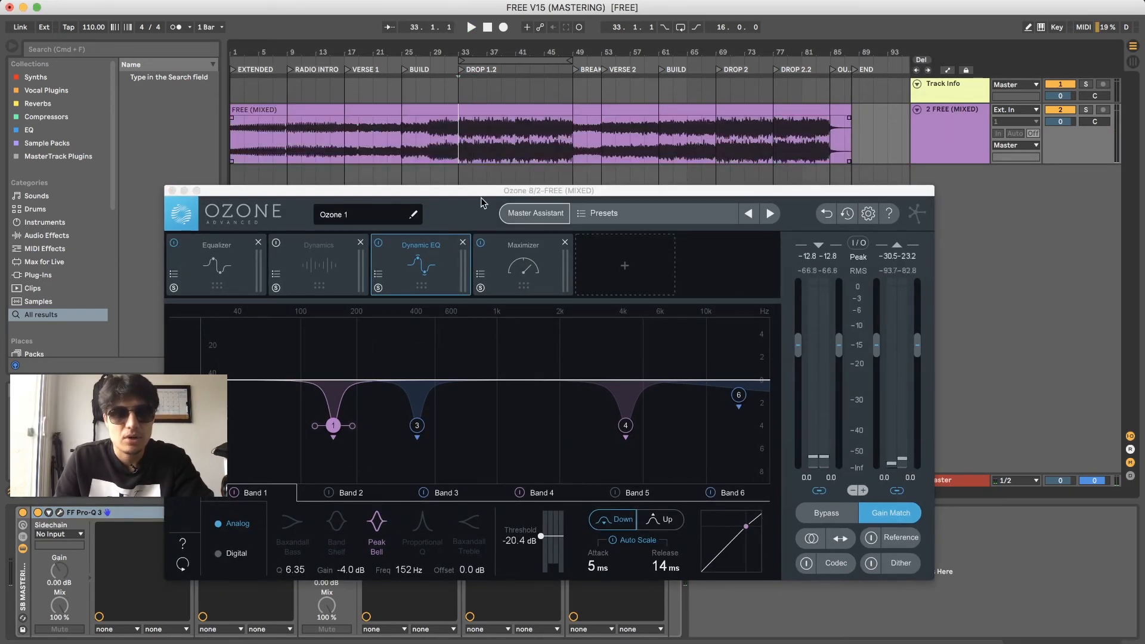
{"action": "key", "text": "space"}
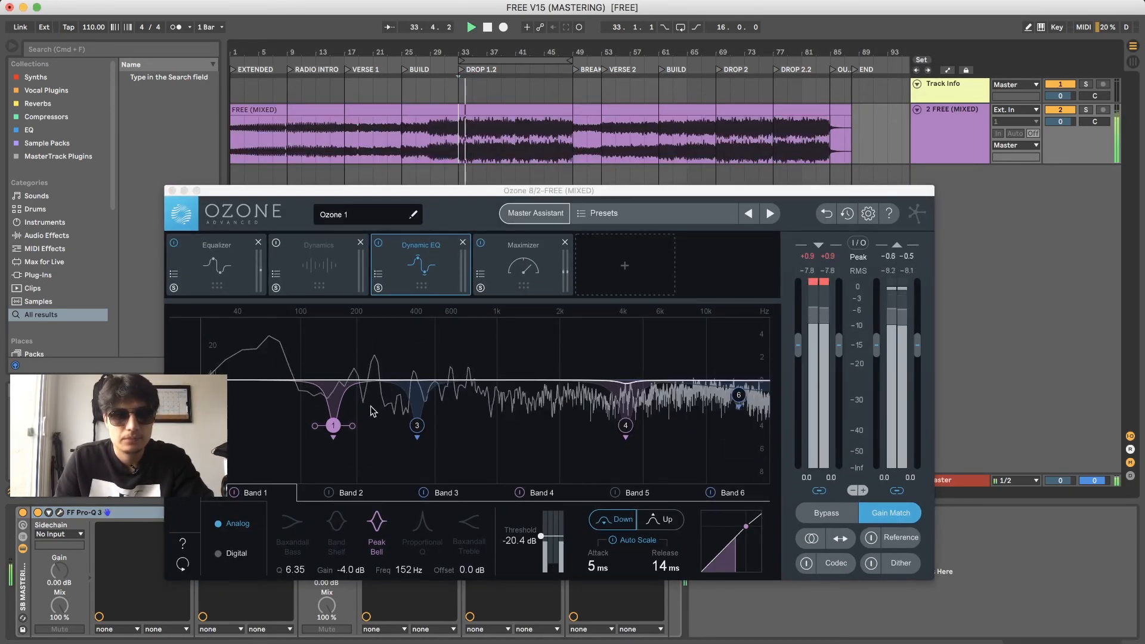
{"action": "key", "text": "space"}
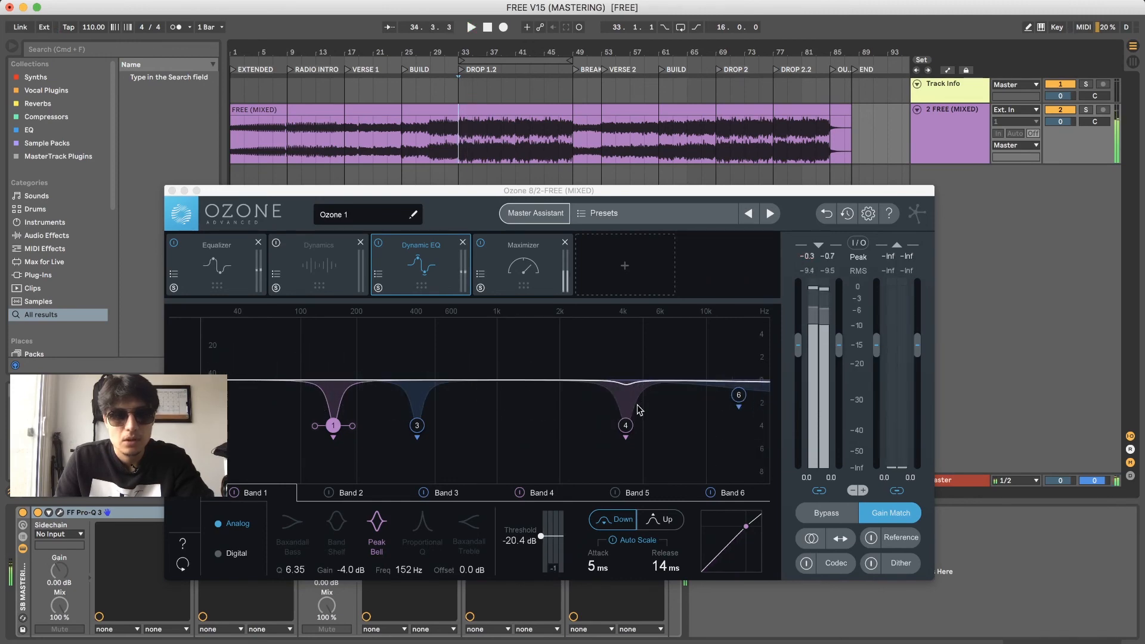
{"action": "left_click", "coordinate": [625, 425]}
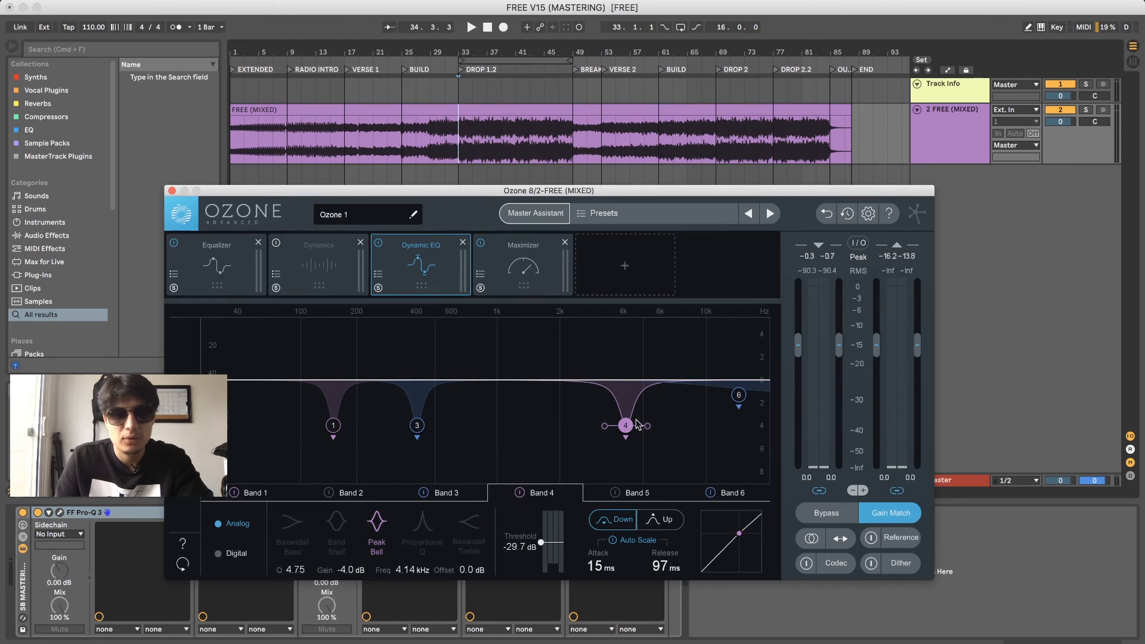
{"action": "left_click", "coordinate": [737, 396]}
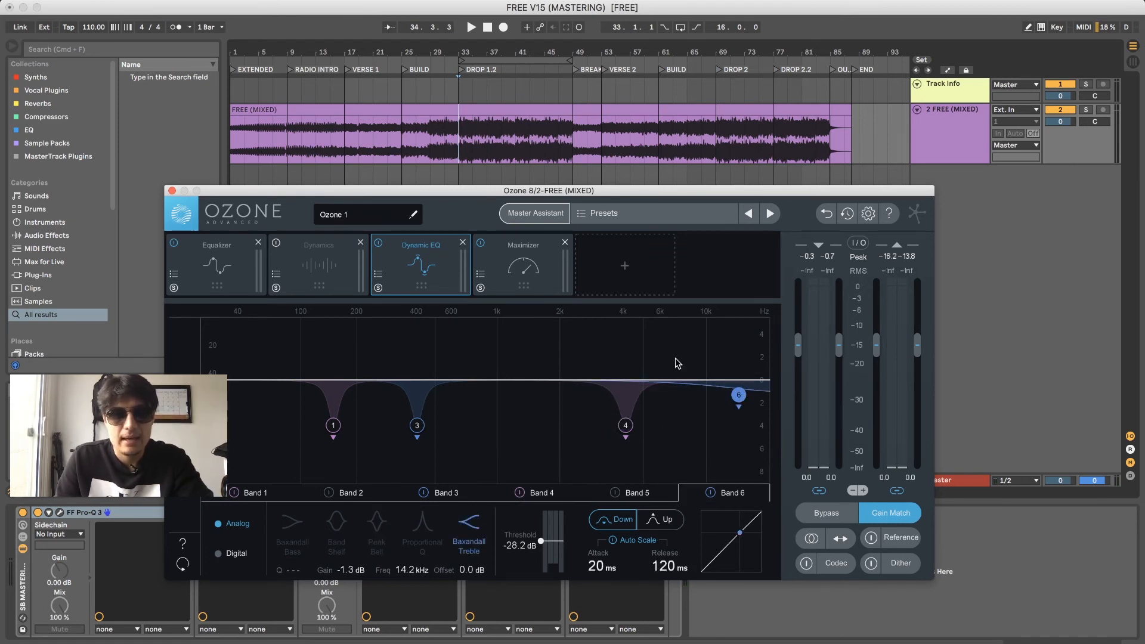
- Show Ozone 8's Maximizer, play the drop to watch its ceiling at work, stop playback, and close Ozone
{"action": "left_click", "coordinate": [504, 245]}
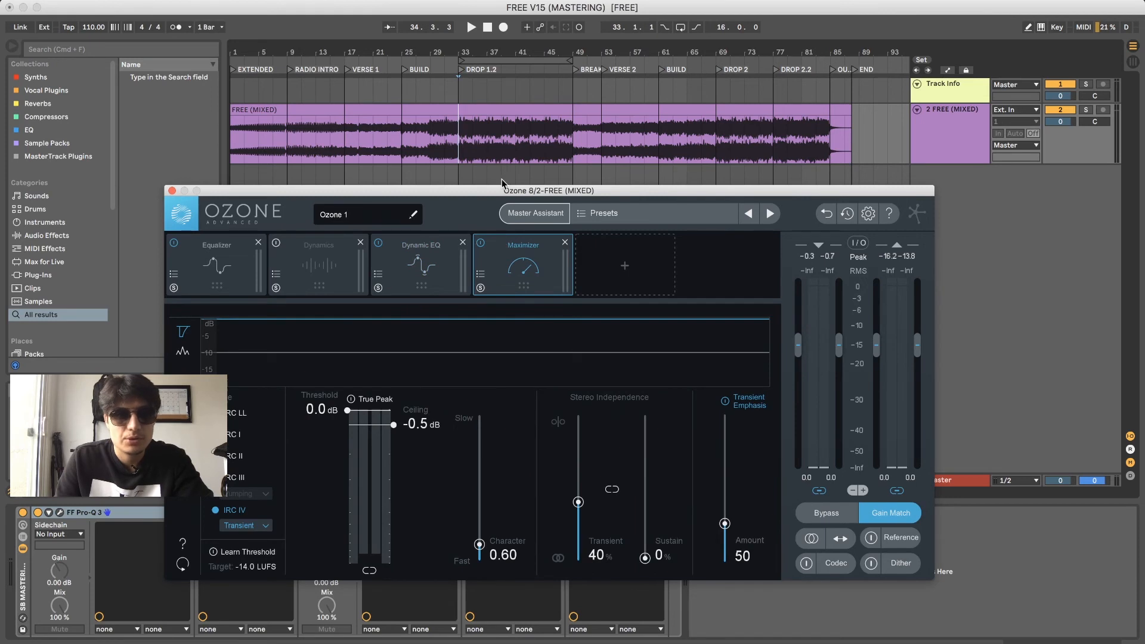
{"action": "left_click_drag", "start_coordinate": [496, 195], "coordinate": [483, 149]}
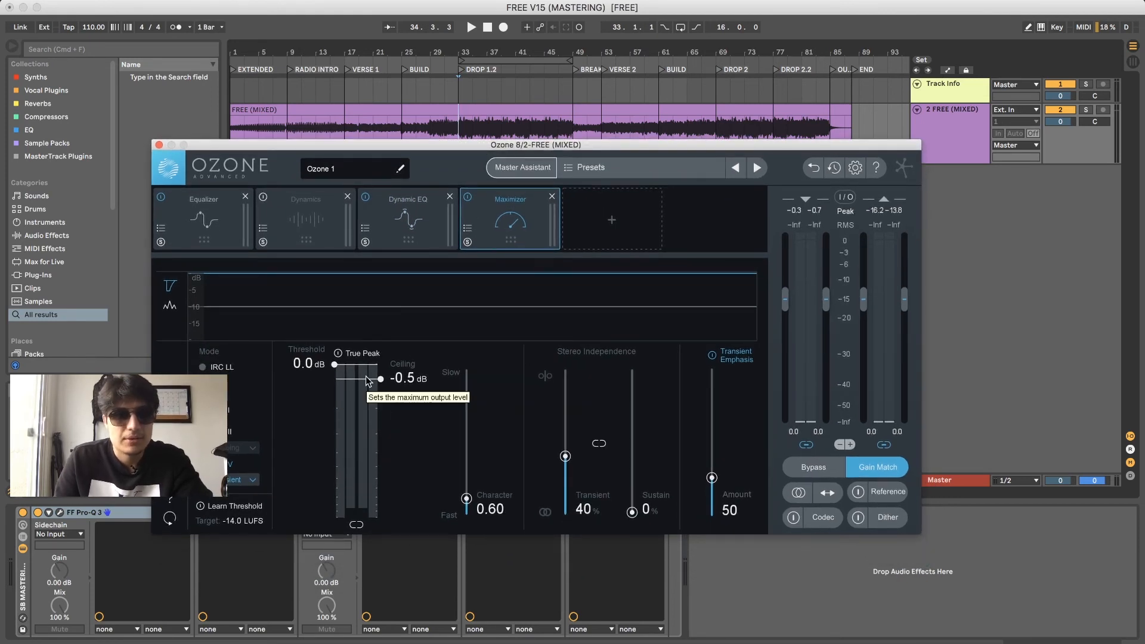
{"action": "key", "text": "space"}
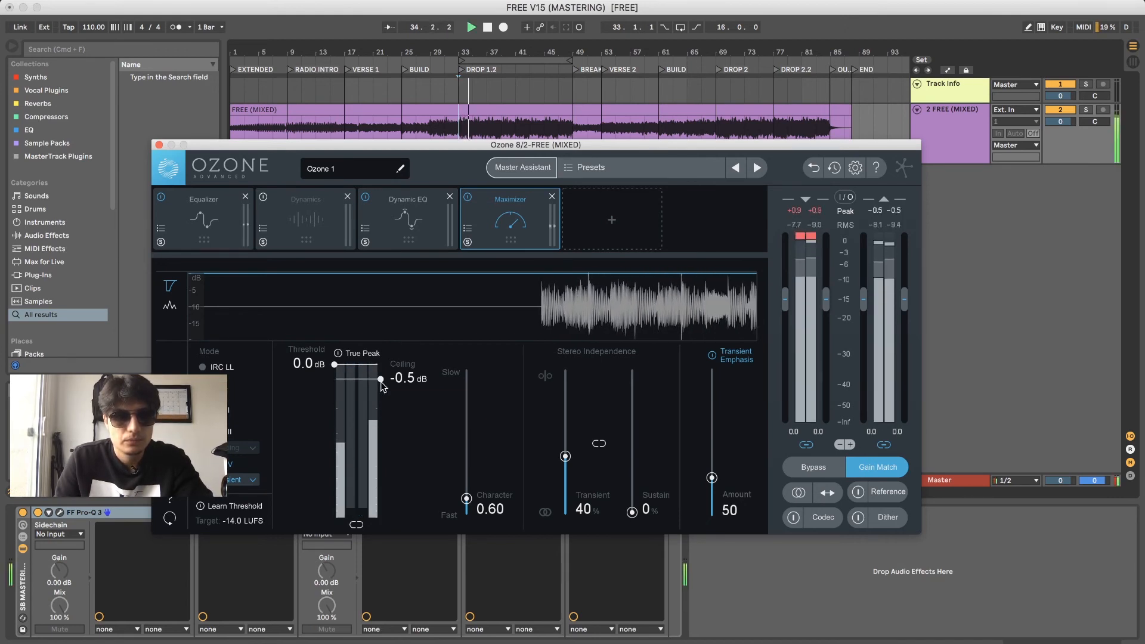
{"action": "key", "text": "space"}
{"action": "left_click", "coordinate": [157, 145]}
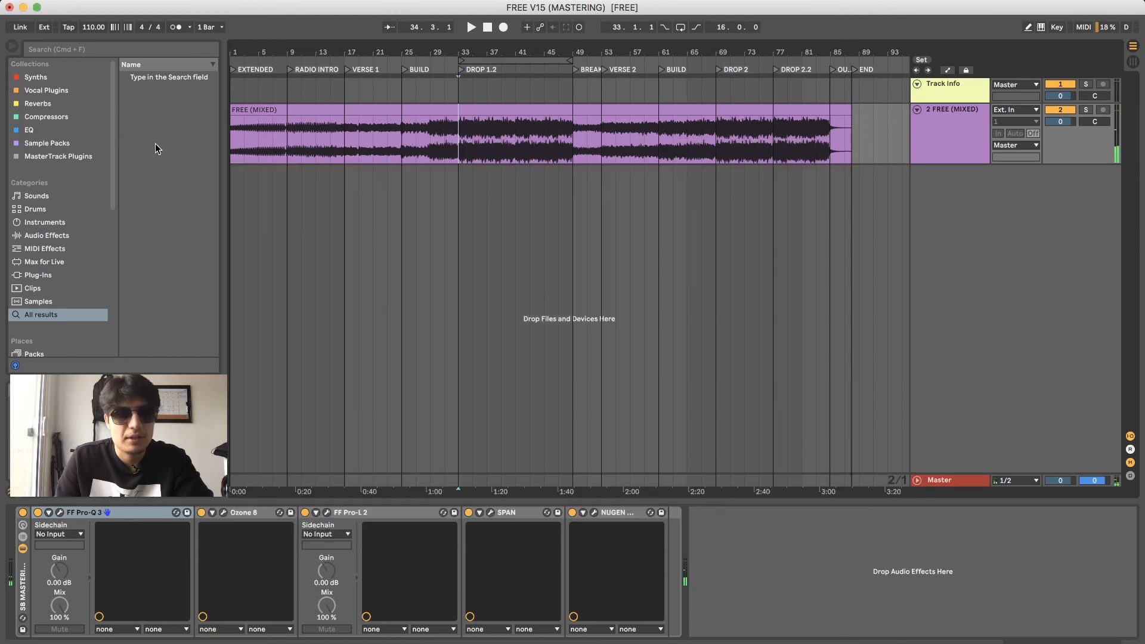
- Open FF Pro-L 2, play the drop to watch its limiting and loudness meters, stop playback, and close the limiter
{"action": "left_click", "coordinate": [347, 512]}
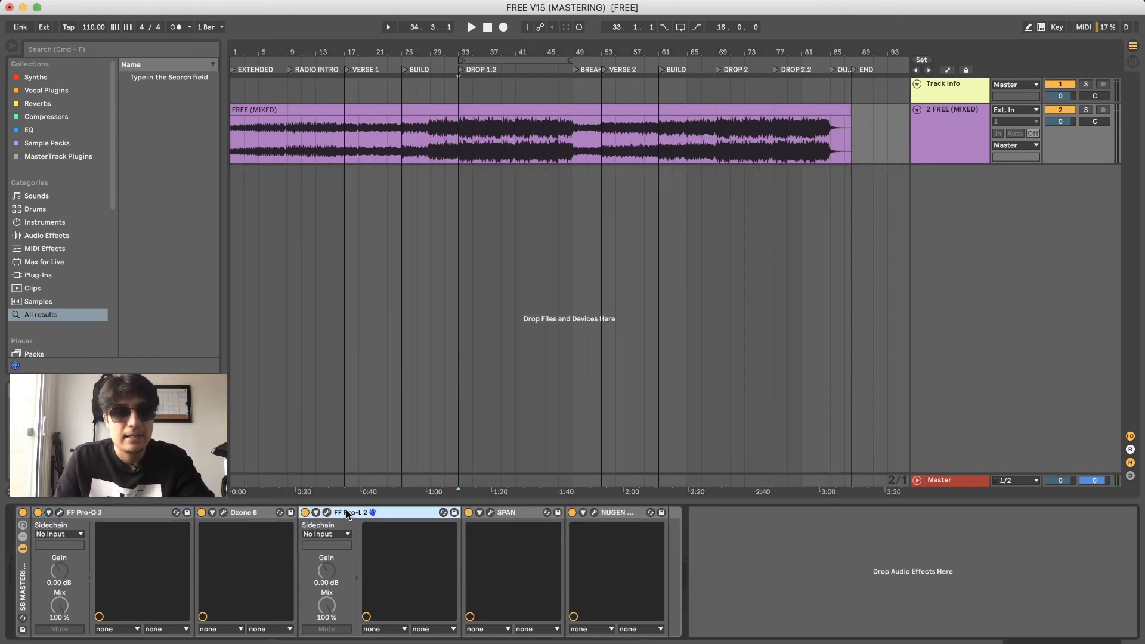
{"action": "left_click", "coordinate": [327, 513]}
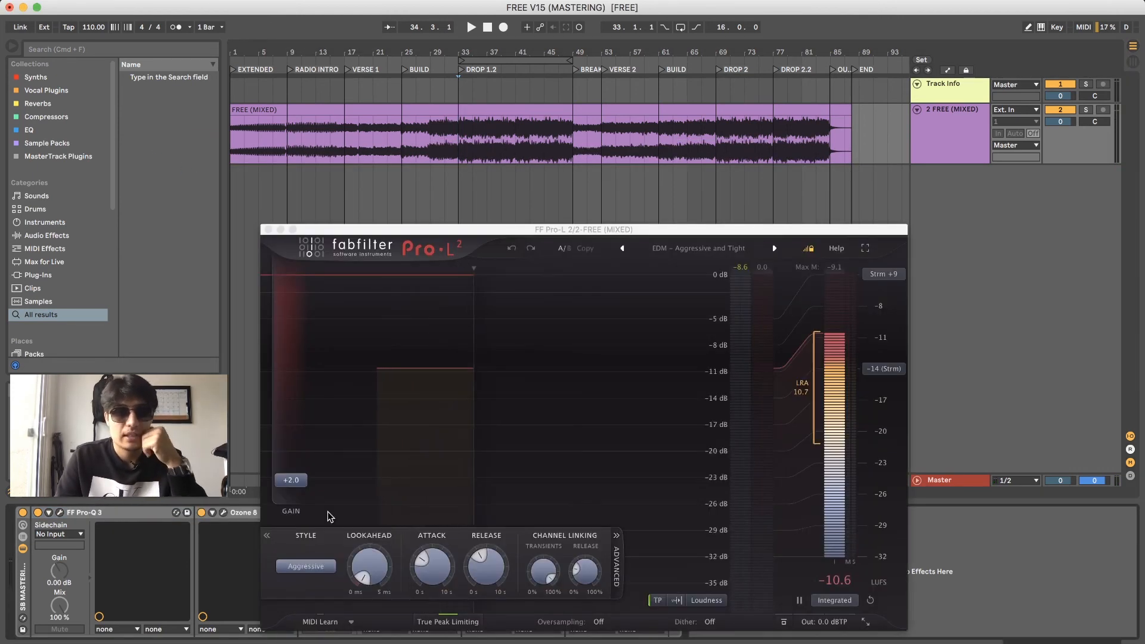
{"action": "key", "text": "space"}
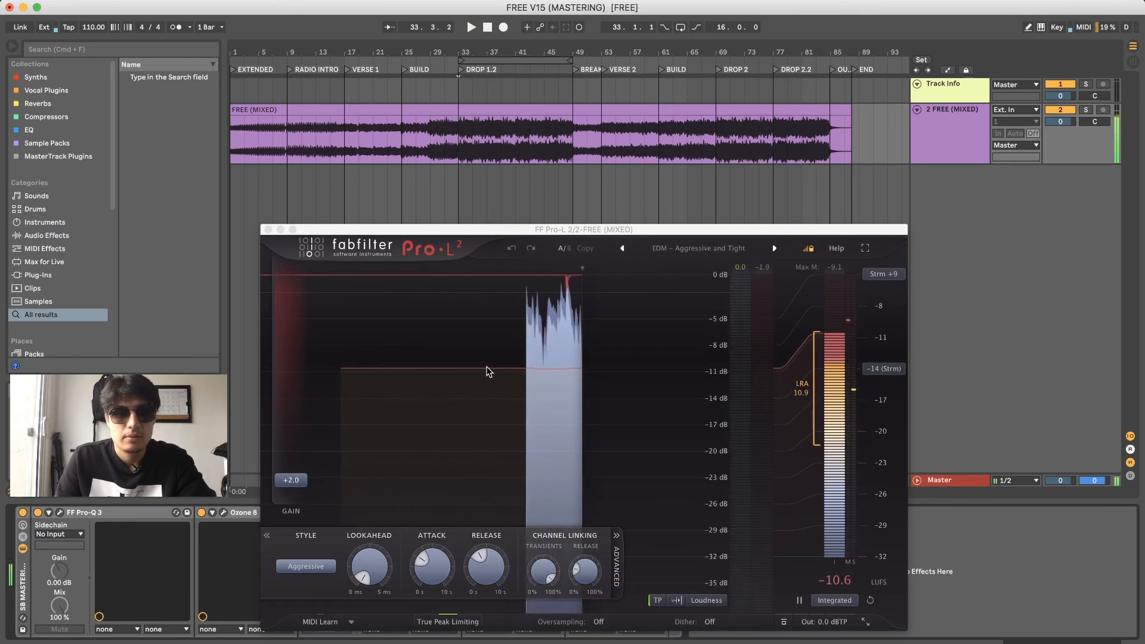
{"action": "key", "text": "space"}
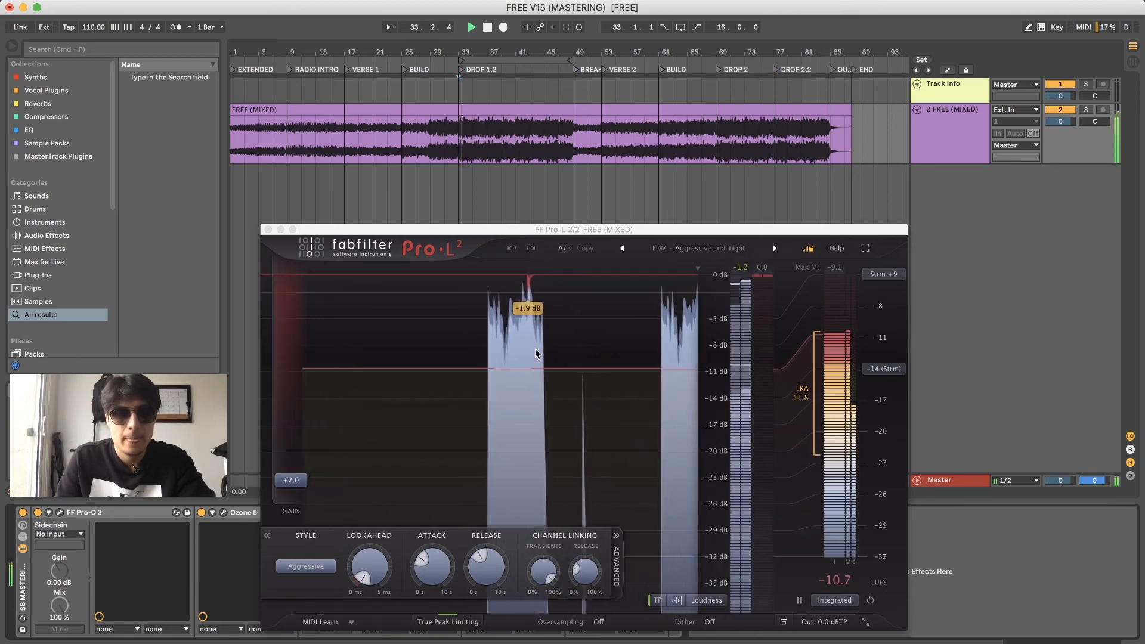
{"action": "key", "text": "space"}
{"action": "left_click_drag", "start_coordinate": [563, 229], "coordinate": [545, 192]}
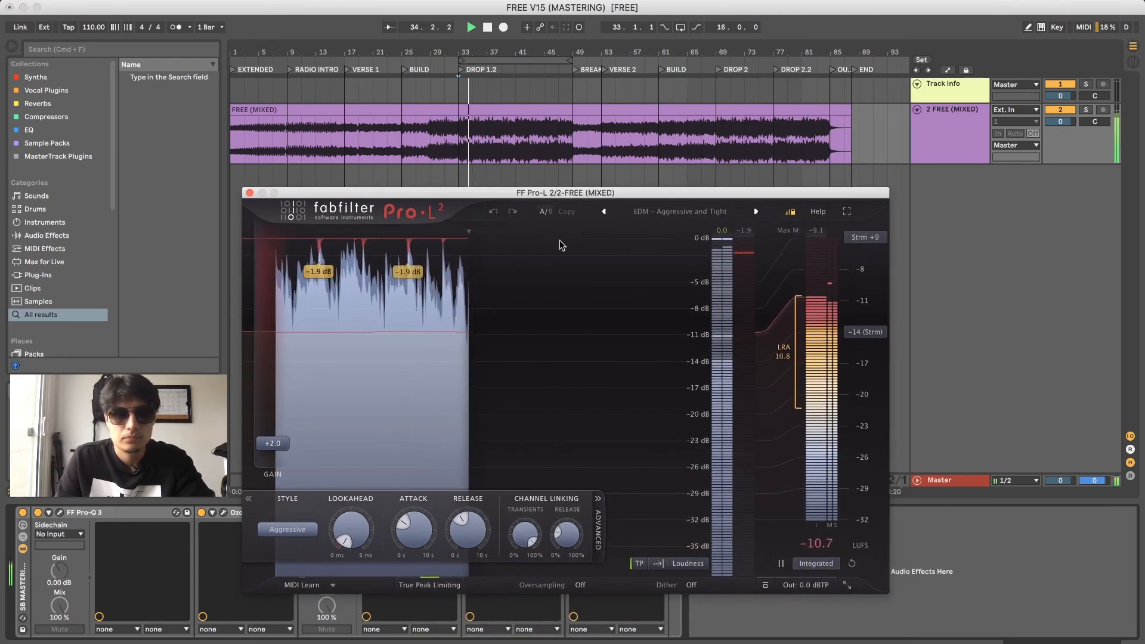
{"action": "left_click", "coordinate": [250, 193]}
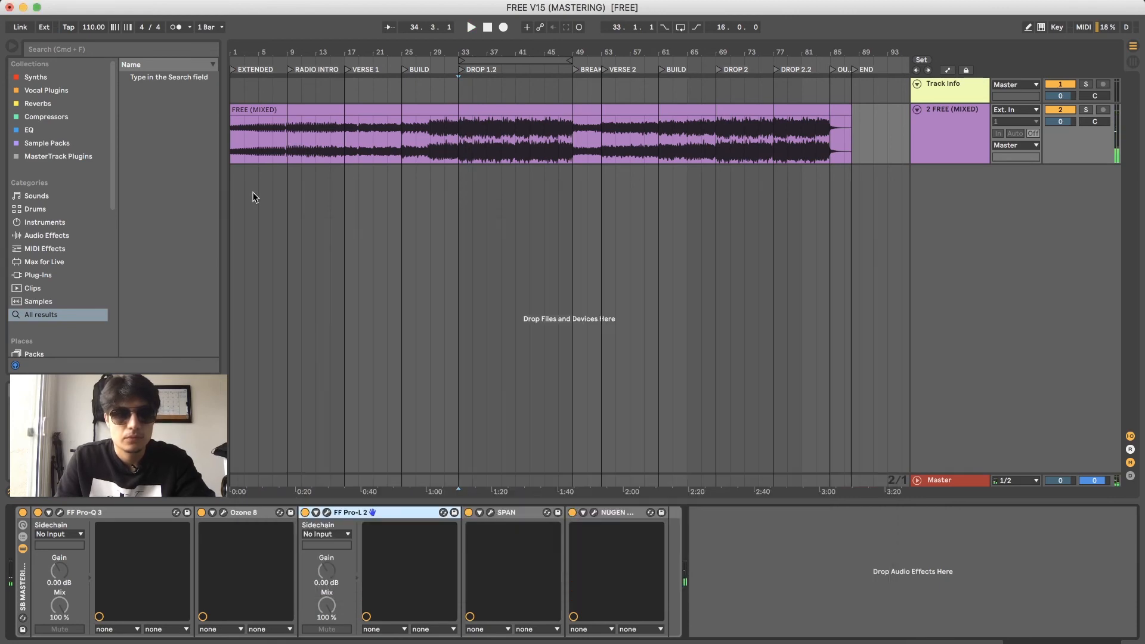
- Open SPAN, play DROP 1.2 from bar 33 to view its spectrum, and mute the FREE (MIXED) track during playback
{"action": "left_click", "coordinate": [491, 513]}
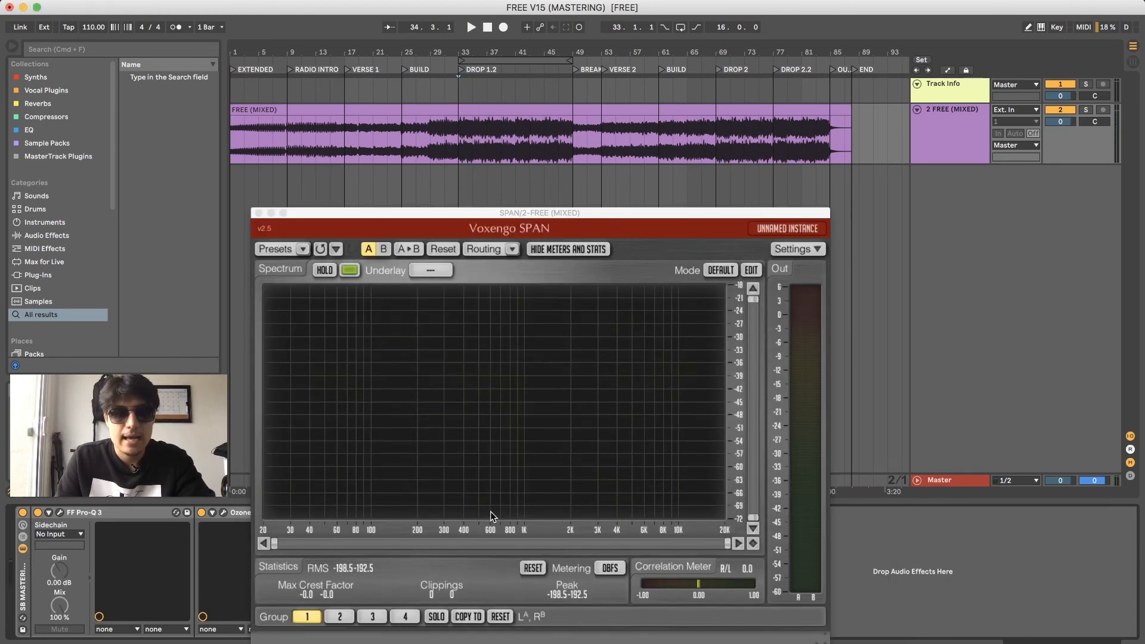
{"action": "left_click_drag", "start_coordinate": [517, 206], "coordinate": [589, 185]}
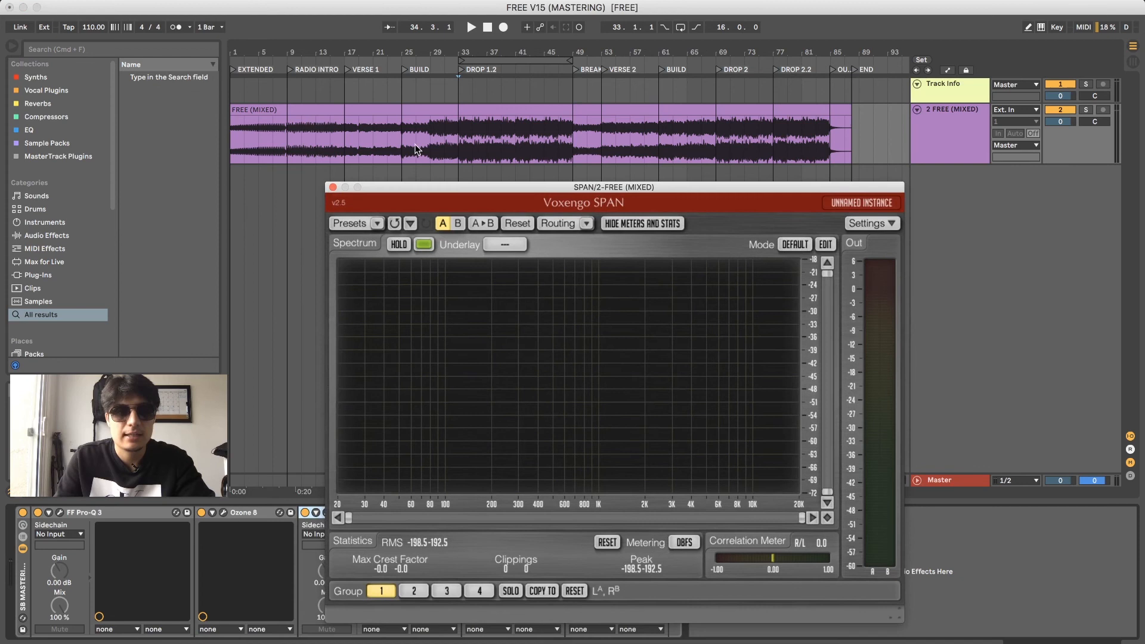
{"action": "left_click", "coordinate": [288, 138]}
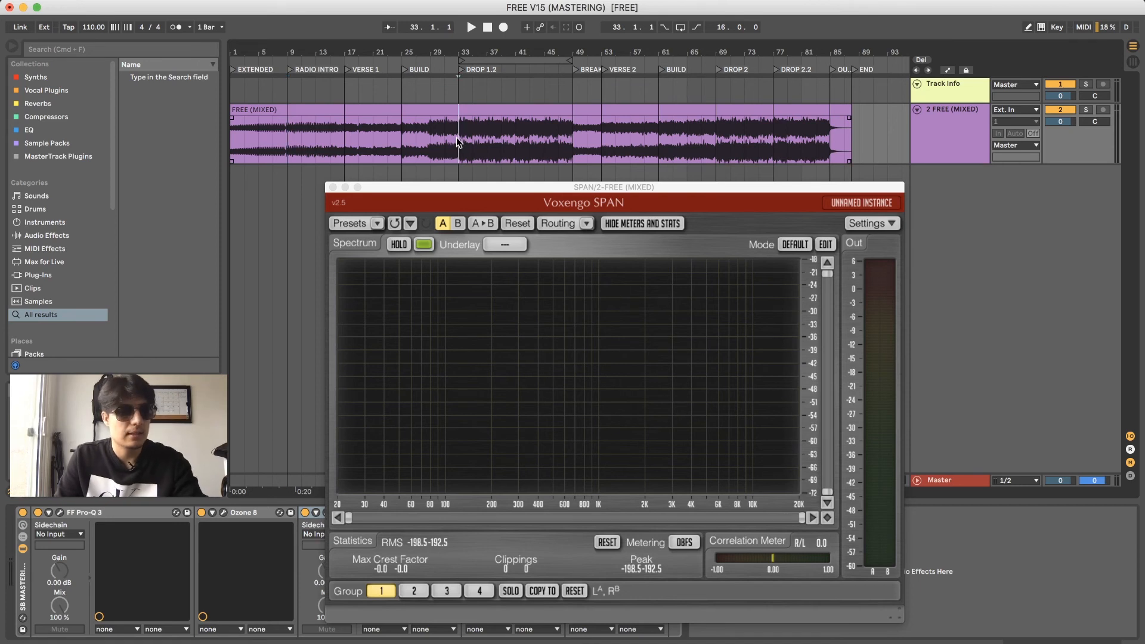
{"action": "key", "text": "space"}
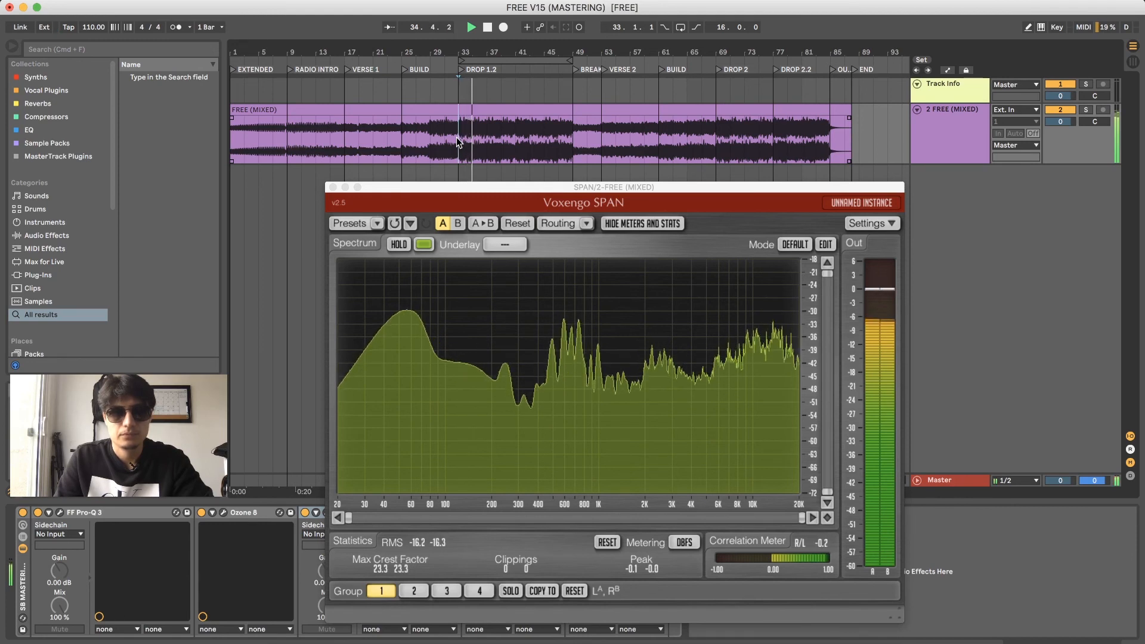
{"action": "left_click", "coordinate": [1059, 111]}
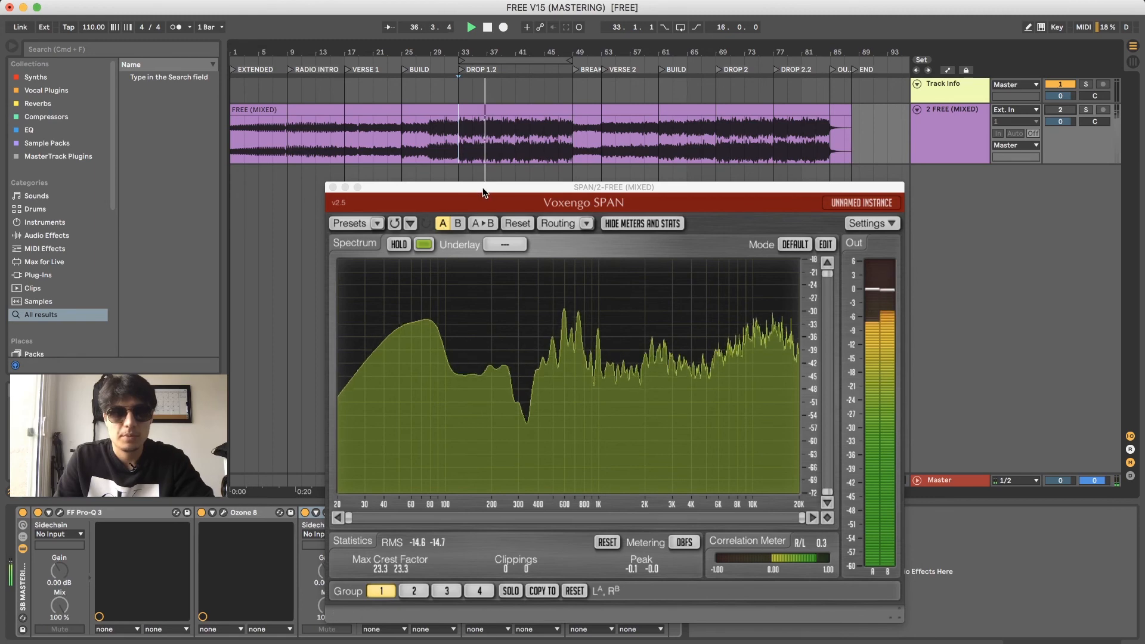
{"action": "left_click_drag", "start_coordinate": [479, 186], "coordinate": [442, 185]}
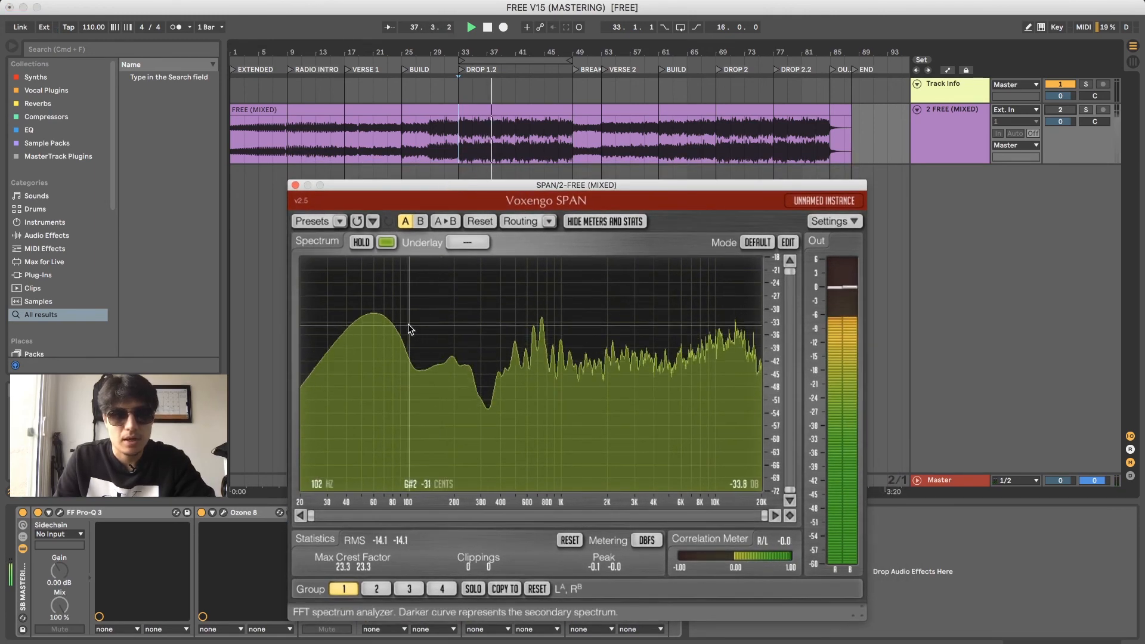
- Restart playback at bar 33 to examine the spectrum in SPAN through the drop into the break, stop, and close SPAN
{"action": "key", "text": "space"}
{"action": "left_click_drag", "start_coordinate": [523, 190], "coordinate": [516, 167]}
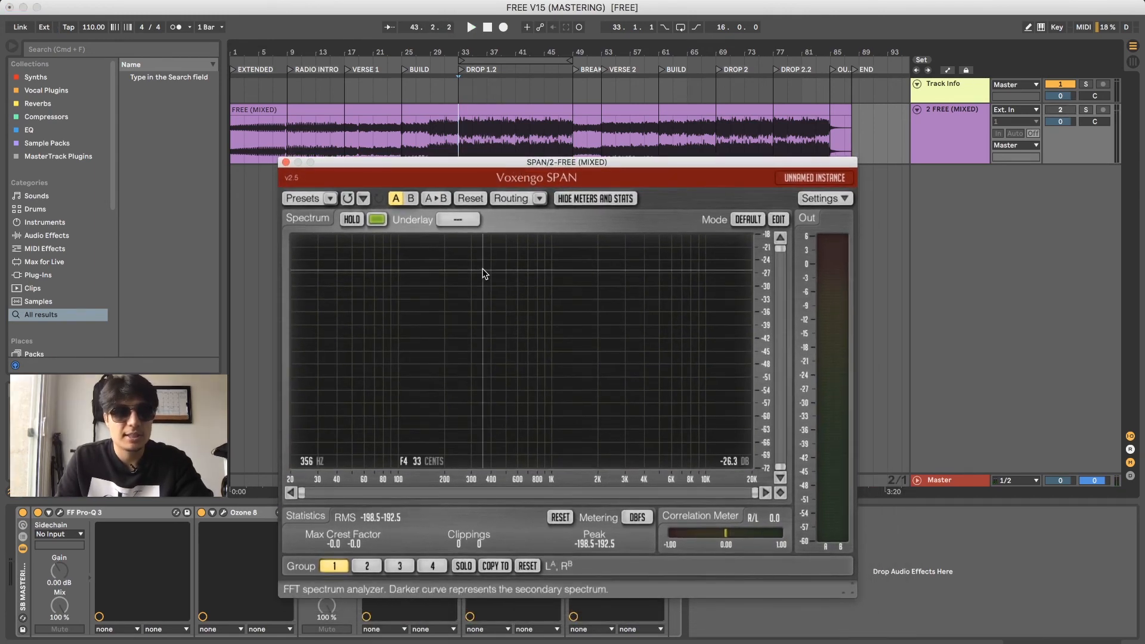
{"action": "key", "text": "space"}
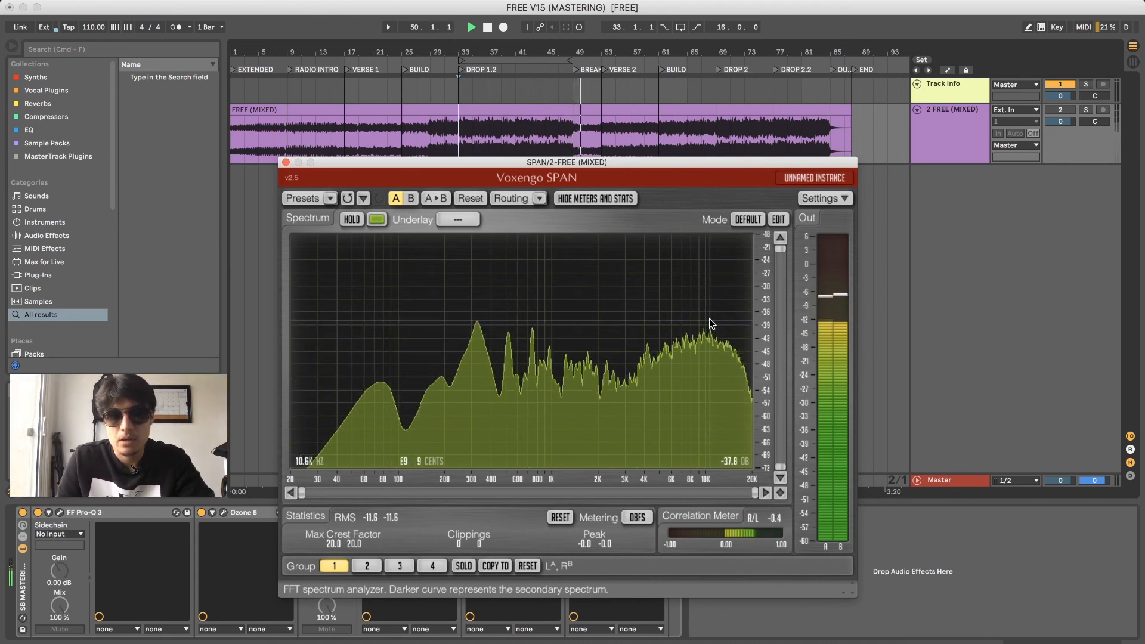
{"action": "key", "text": "space"}
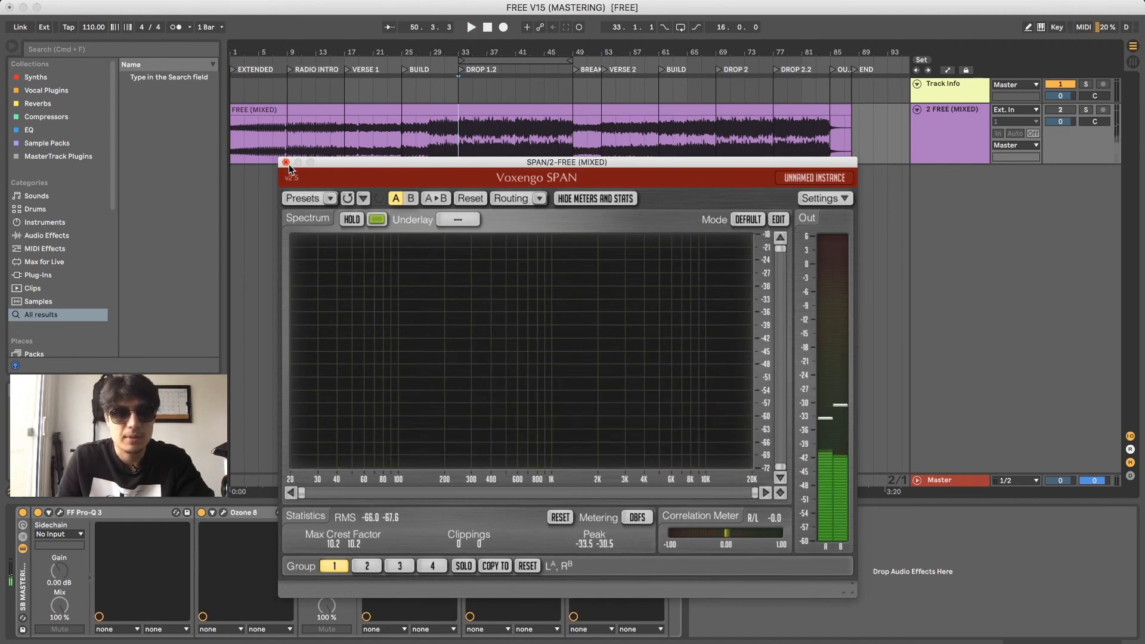
{"action": "left_click", "coordinate": [286, 162]}
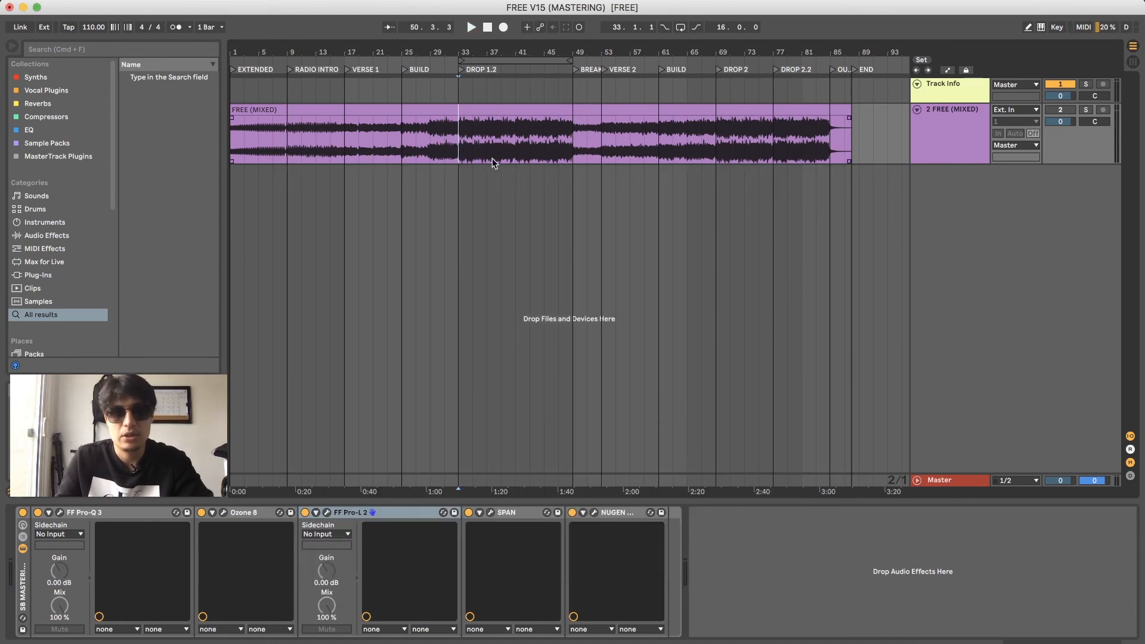
- Open NUGEN MasterCheck, play the drop to check its loudness and PLR, stop playback, and close the meter
{"action": "left_click", "coordinate": [593, 512]}
{"action": "left_click_drag", "start_coordinate": [342, 200], "coordinate": [770, 97]}
{"action": "key", "text": "space"}
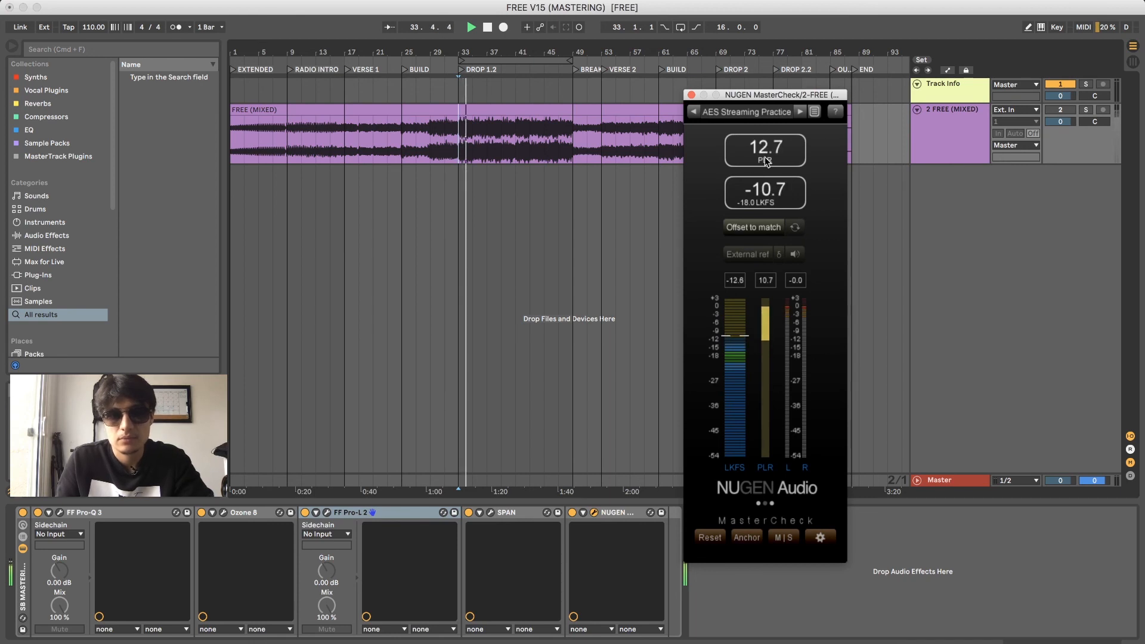
{"action": "left_click_drag", "start_coordinate": [767, 92], "coordinate": [790, 84]}
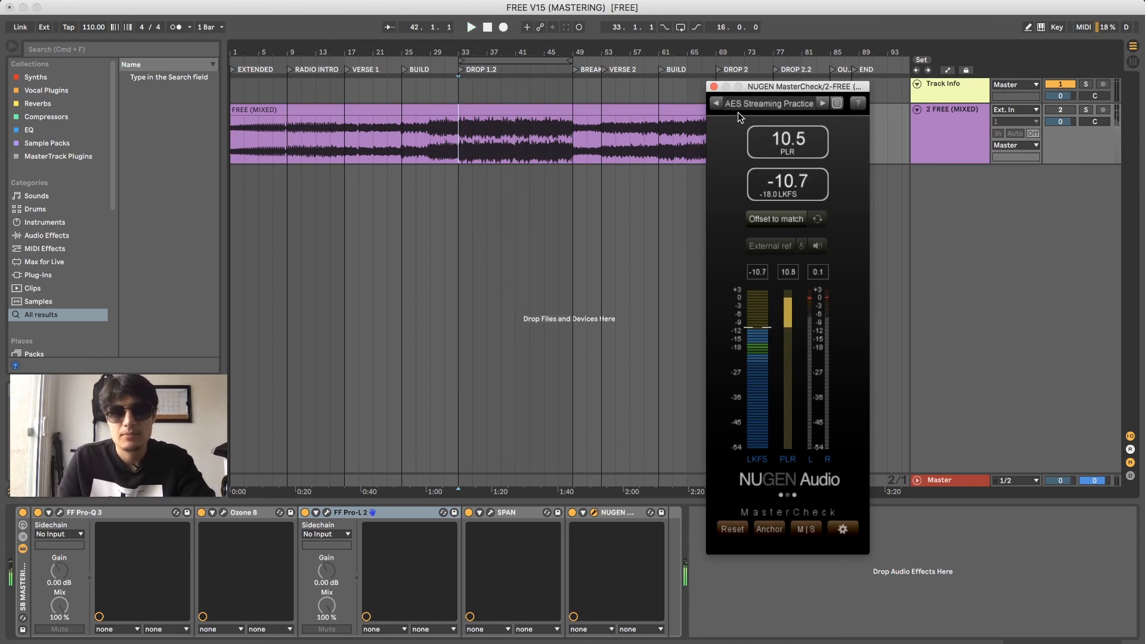
{"action": "left_click", "coordinate": [714, 86]}
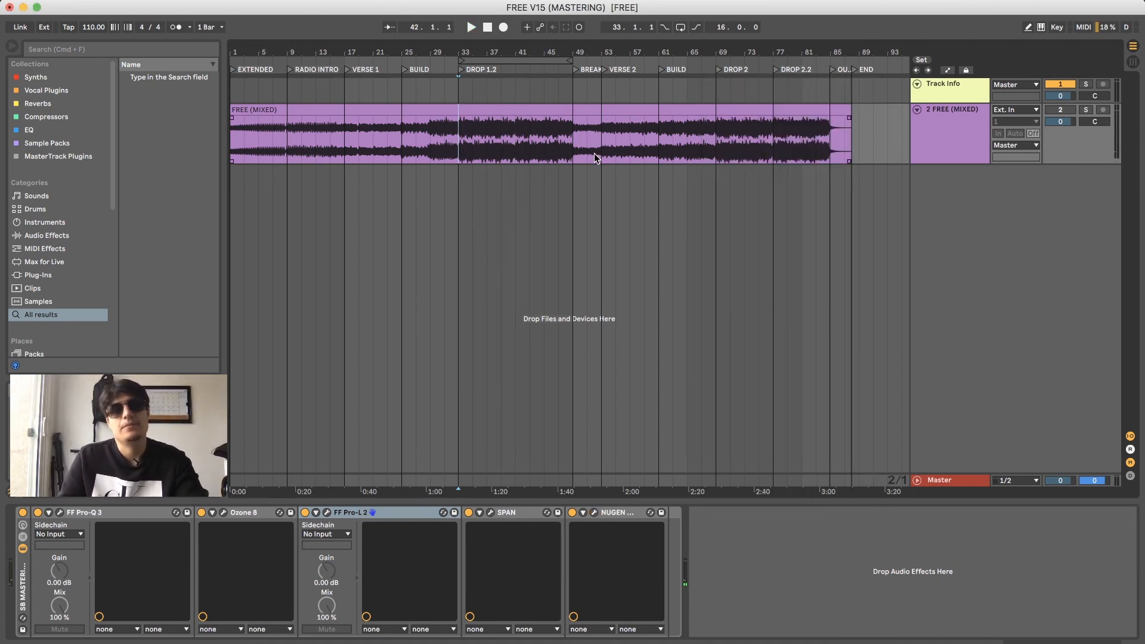